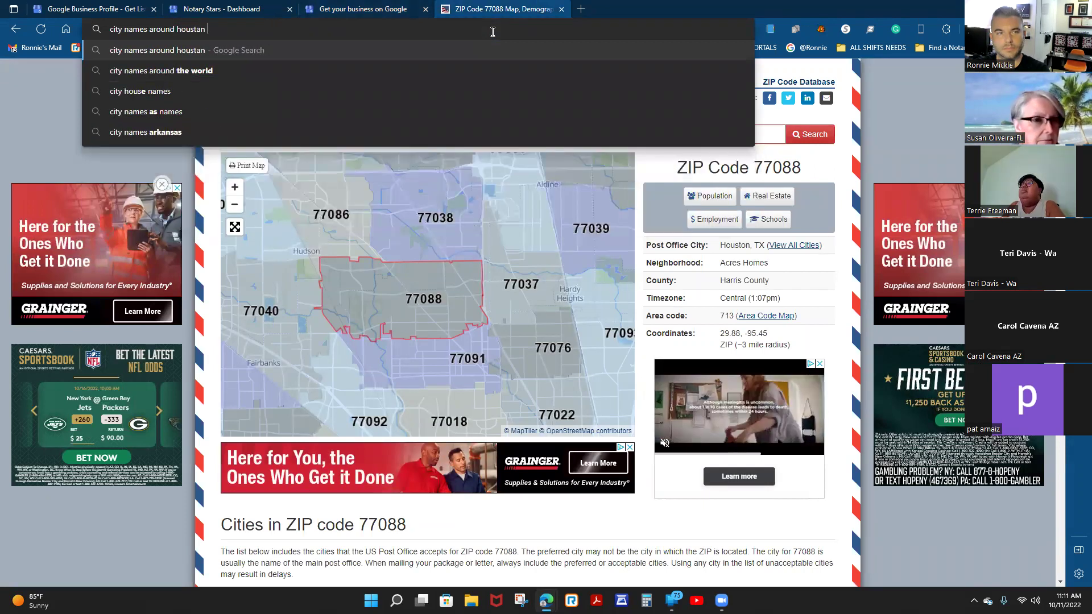
Search Google for cities around Houston, Texas, and add Atascocita, TX as a service area.
{"action": "type", "text": "an texas"}
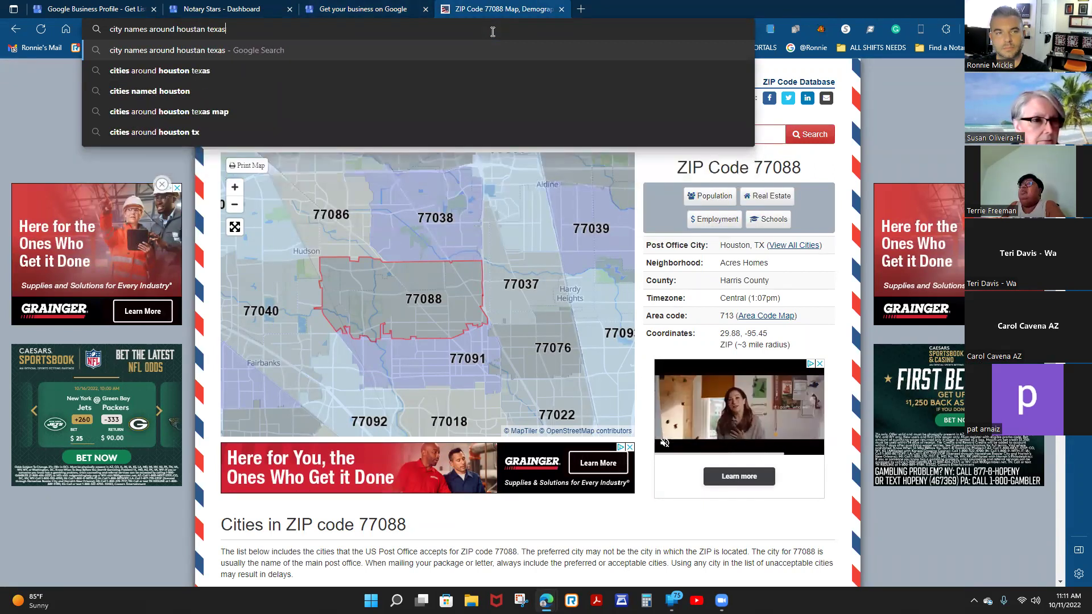
{"action": "key", "text": "Return"}
{"action": "left_click", "coordinate": [365, 7]}
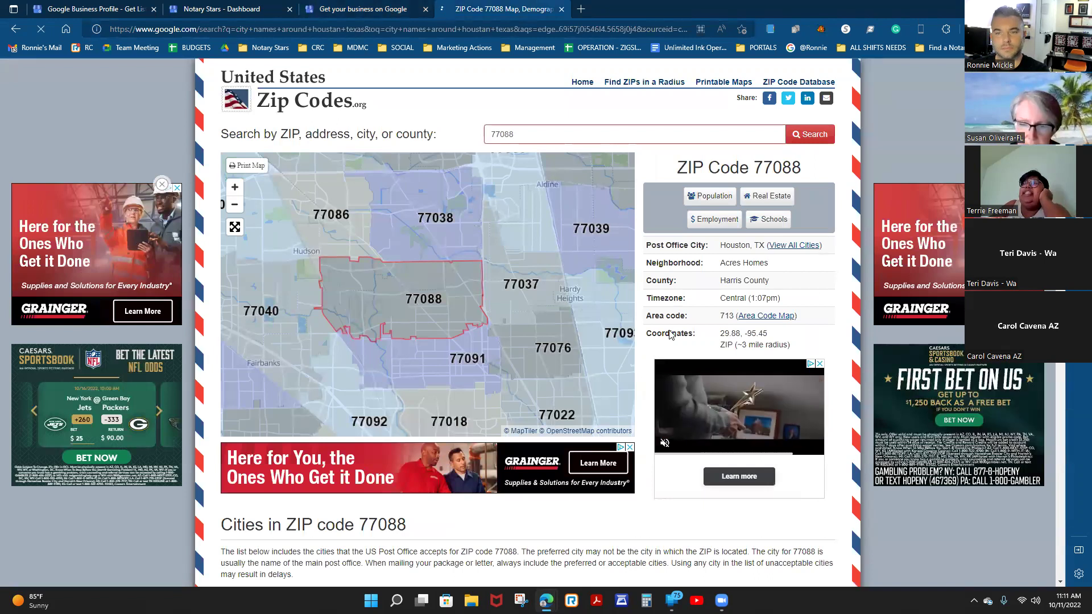
{"action": "left_click", "coordinate": [641, 308]}
{"action": "type", "text": "Atasco"}
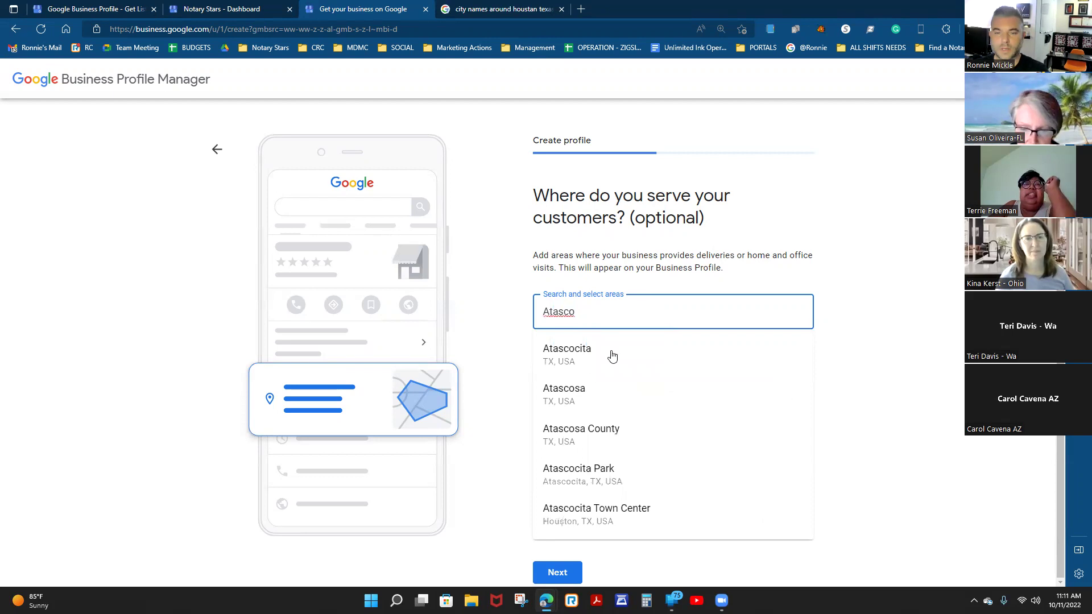
{"action": "left_click", "coordinate": [569, 354]}
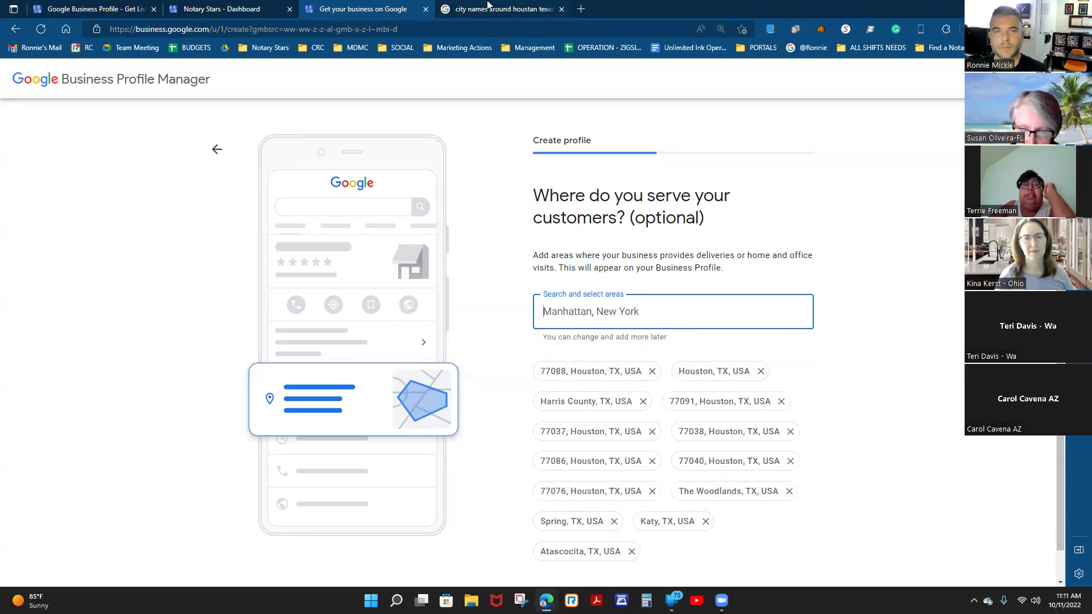
Add Galveston, TX and League City, TX as service areas.
{"action": "left_click", "coordinate": [490, 8]}
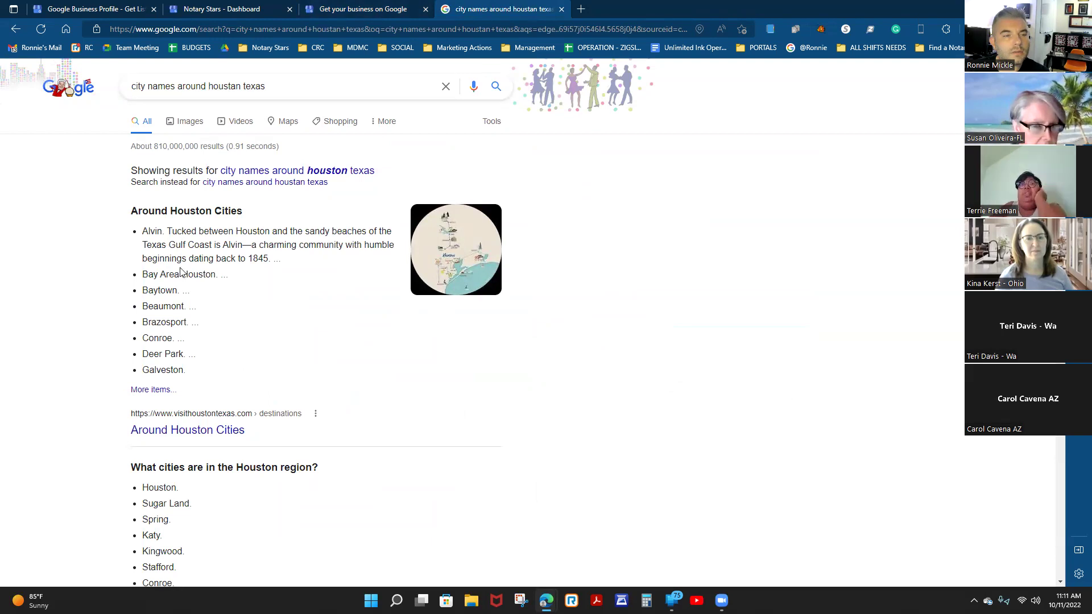
{"action": "left_click", "coordinate": [392, 9]}
{"action": "triple_click", "coordinate": [622, 312]}
{"action": "type", "text": "Galveston"}
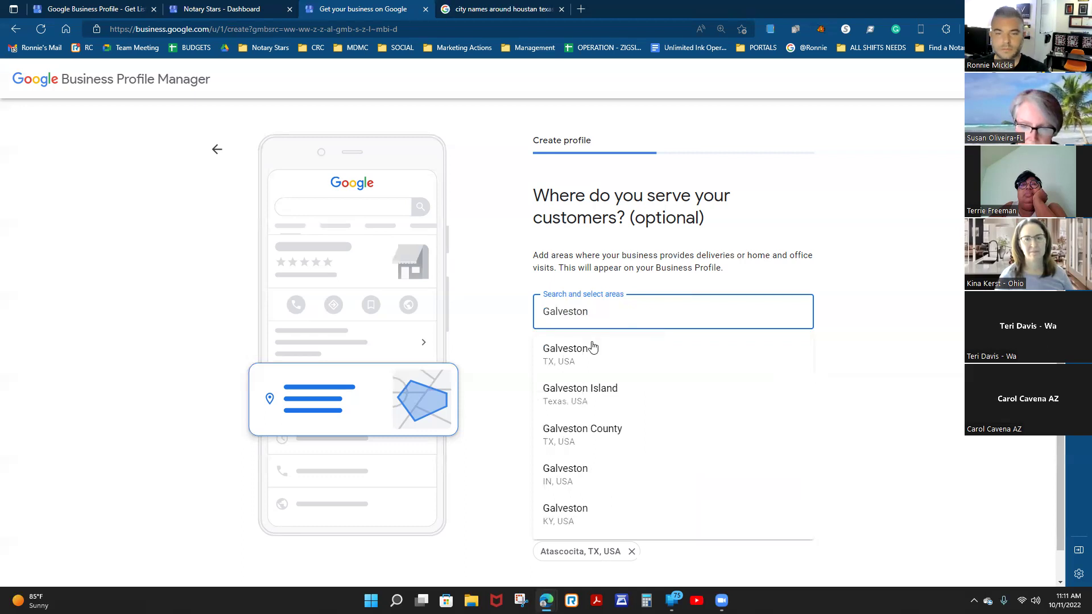
{"action": "left_click", "coordinate": [592, 349]}
{"action": "scroll", "coordinate": [691, 357], "scroll_direction": "down", "scroll_amount": 1}
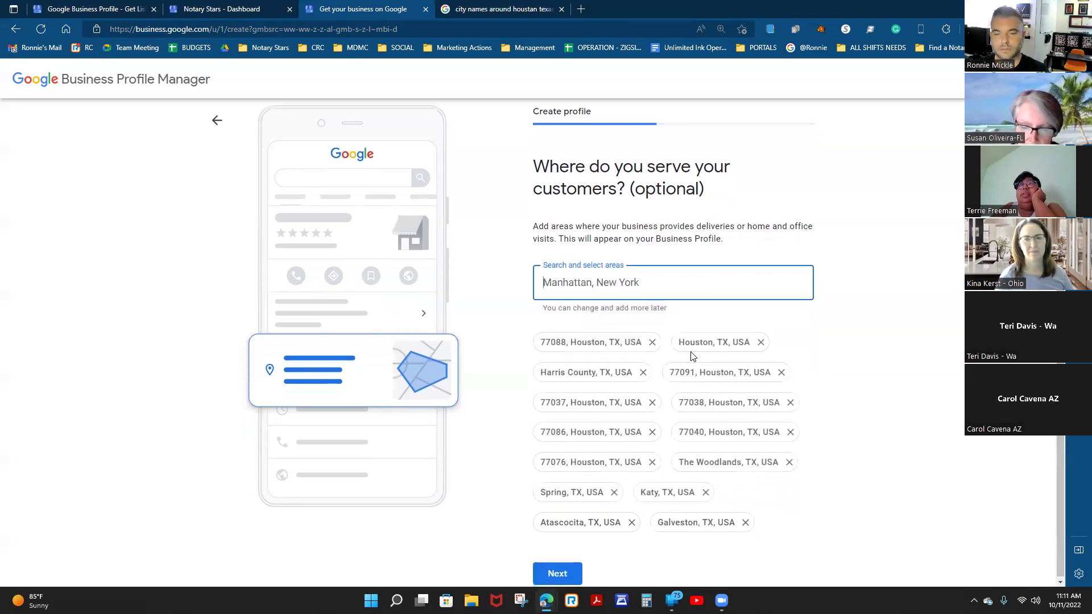
{"action": "left_click", "coordinate": [480, 7]}
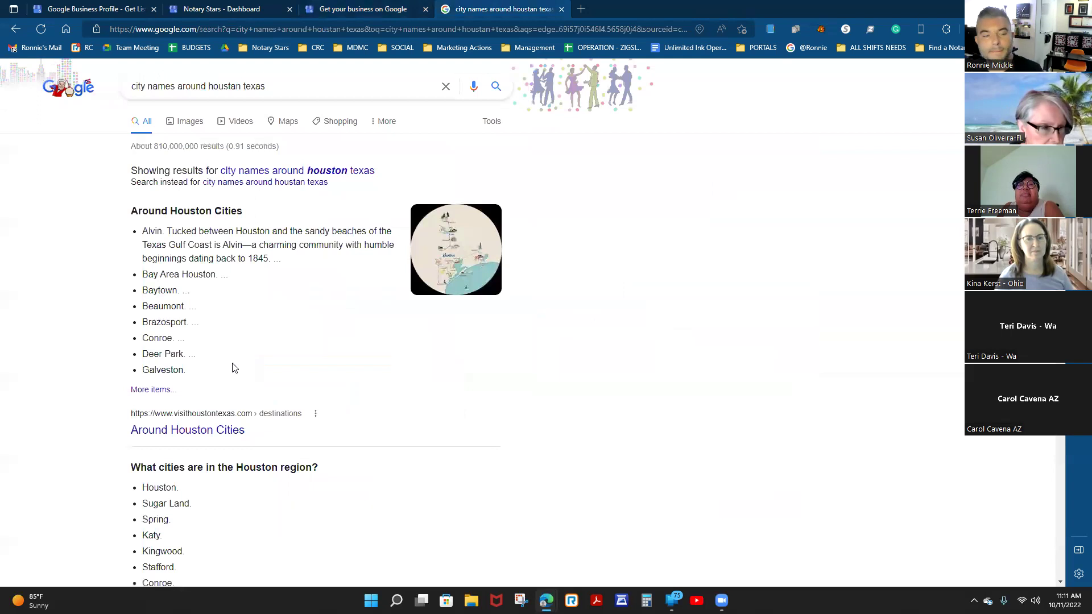
{"action": "scroll", "coordinate": [234, 369], "scroll_direction": "down", "scroll_amount": 1}
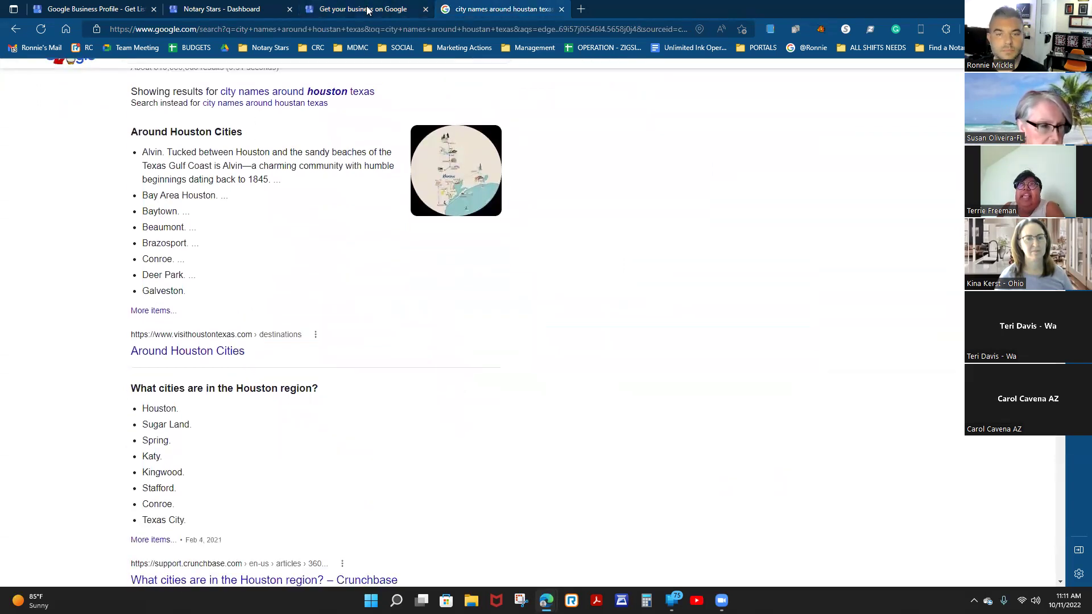
{"action": "left_click", "coordinate": [388, 6]}
{"action": "type", "text": "League"}
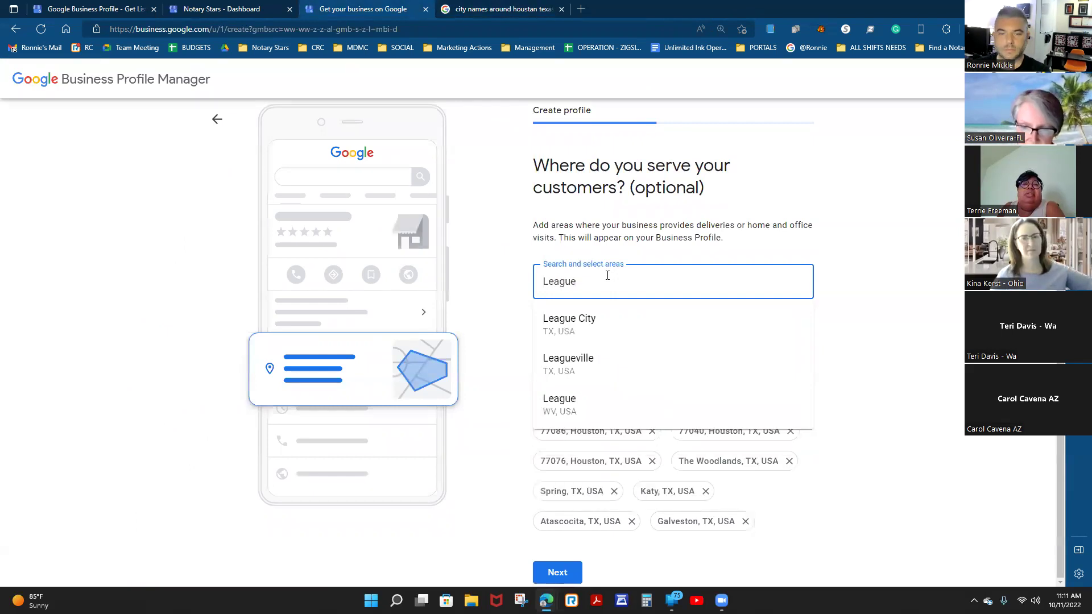
{"action": "left_click", "coordinate": [551, 325]}
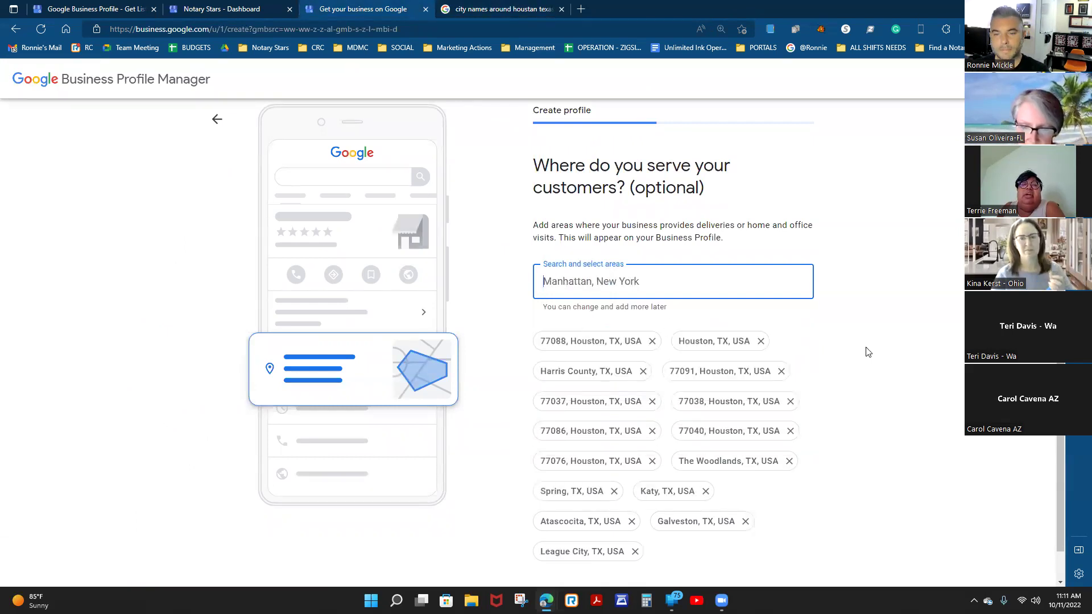
Add Baytown, TX as a service area.
{"action": "scroll", "coordinate": [868, 352], "scroll_direction": "down", "scroll_amount": 1}
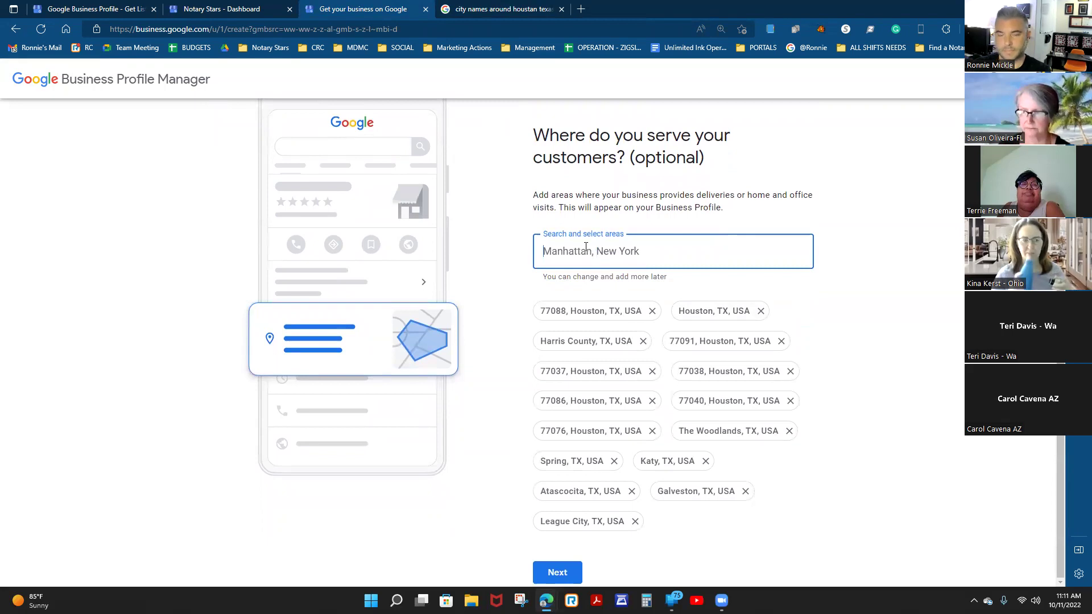
{"action": "type", "text": "Bay t"}
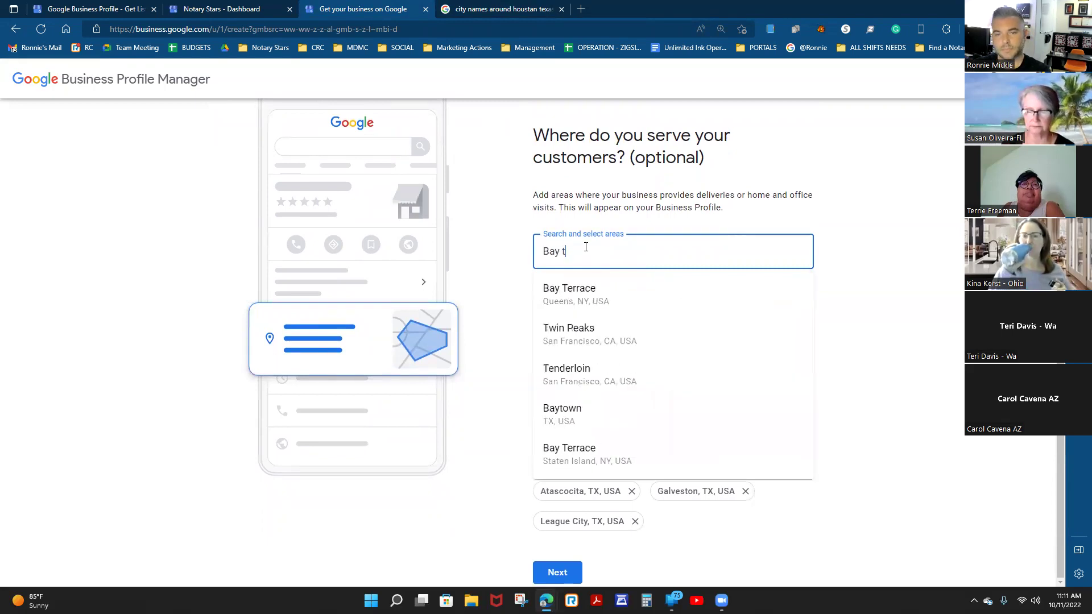
{"action": "type", "text": "own"}
{"action": "left_click", "coordinate": [597, 287]}
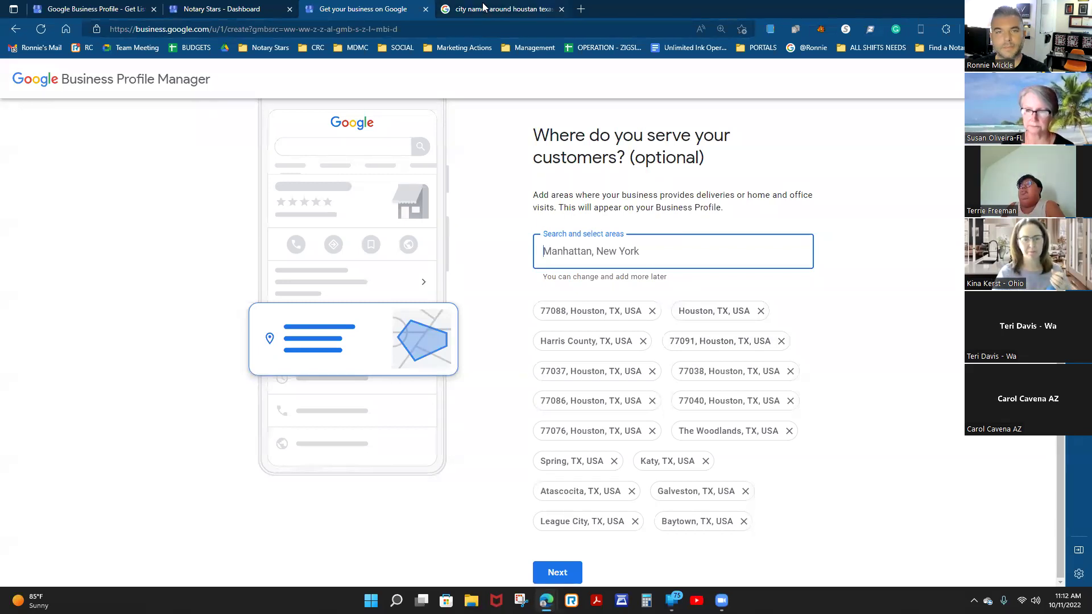
{"action": "left_click", "coordinate": [500, 9]}
{"action": "scroll", "coordinate": [282, 395], "scroll_direction": "down", "scroll_amount": 1}
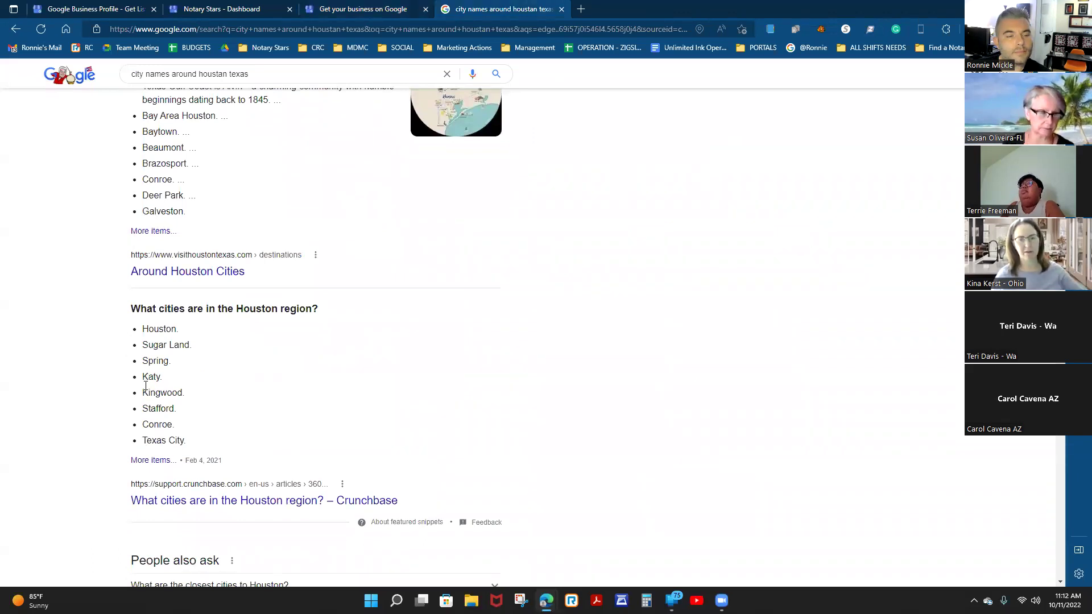
{"action": "scroll", "coordinate": [159, 231], "scroll_direction": "up", "scroll_amount": 1}
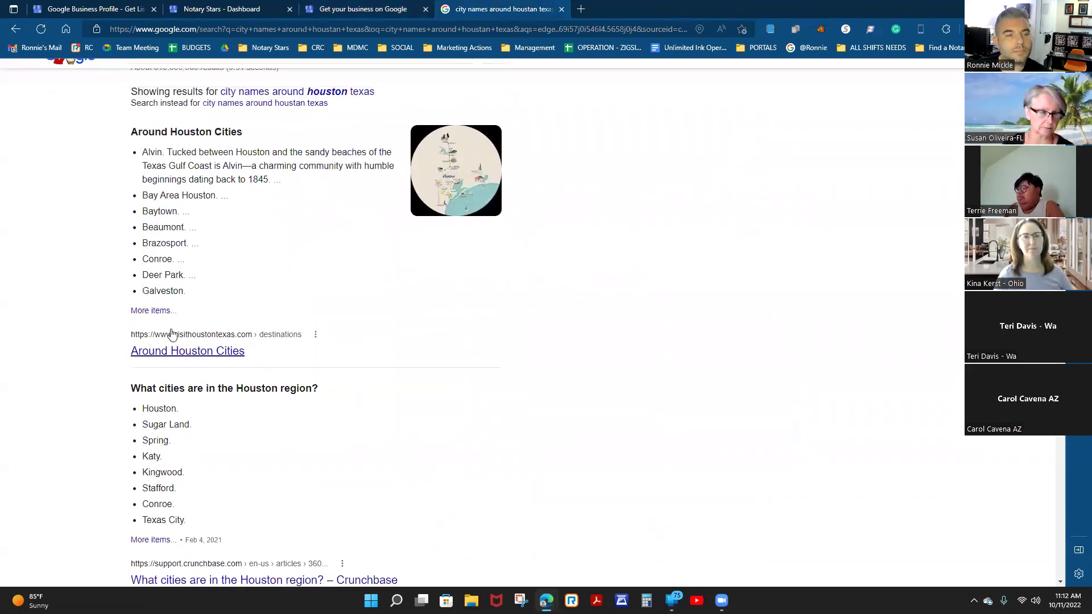
Browse the full Houston-area city list and add Deer Park, TX as a service area.
{"action": "left_click", "coordinate": [151, 311]}
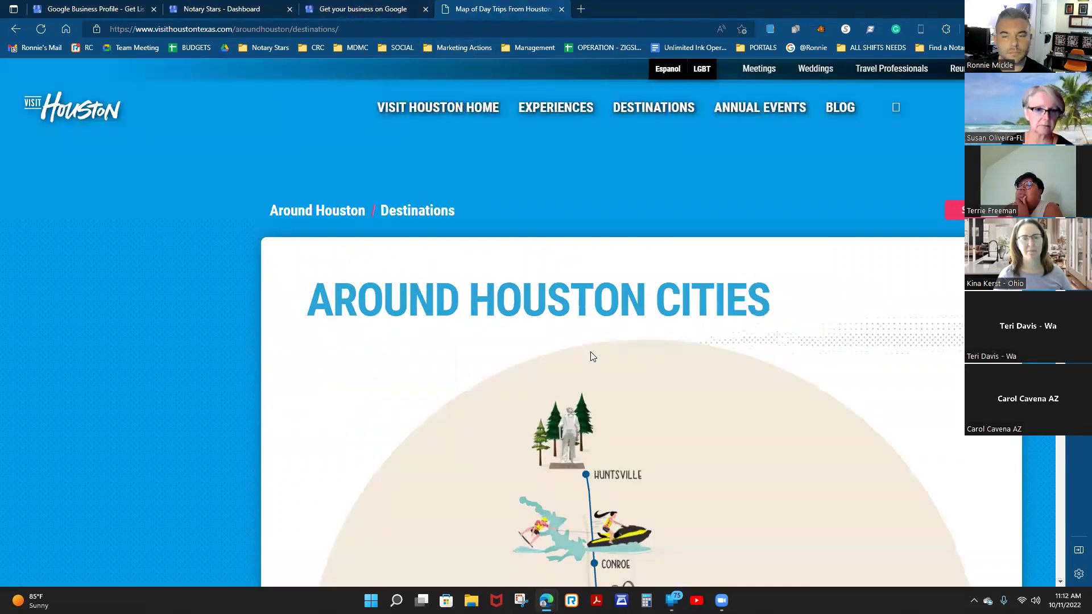
{"action": "scroll", "coordinate": [590, 352], "scroll_direction": "down", "scroll_amount": 5}
{"action": "scroll", "coordinate": [590, 351], "scroll_direction": "down", "scroll_amount": 3}
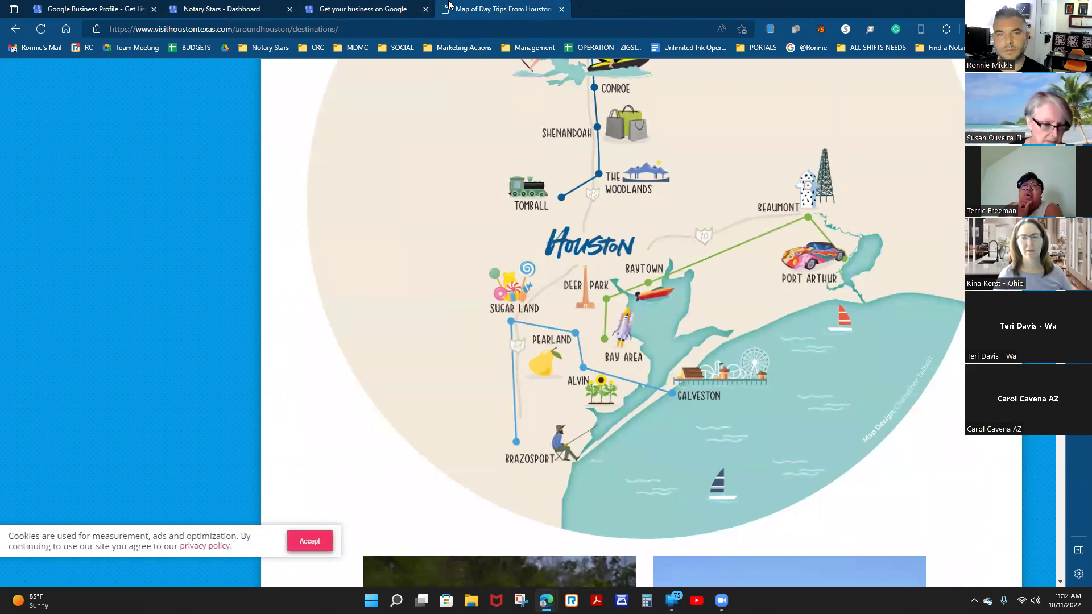
{"action": "key", "text": "ctrl+shift+Tab"}
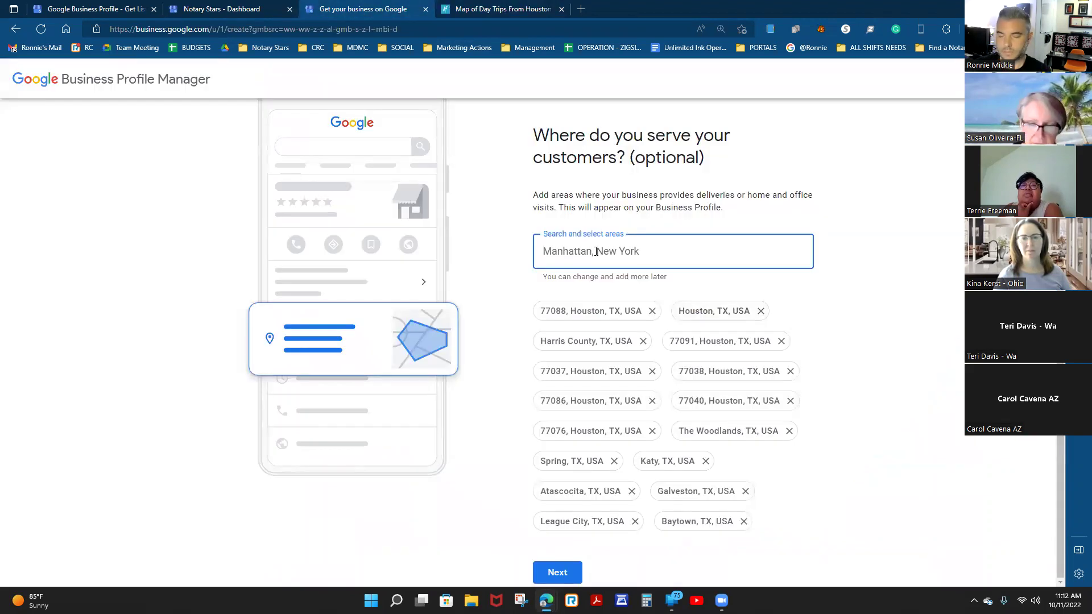
{"action": "type", "text": "deer park"}
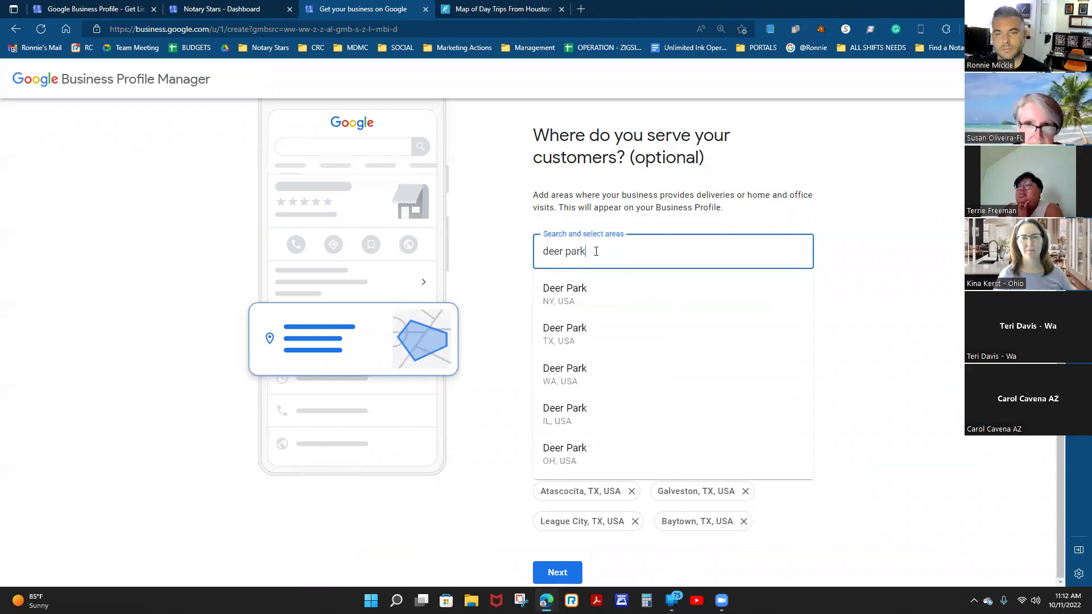
{"action": "key", "text": "Escape"}
{"action": "left_click_drag", "start_coordinate": [609, 251], "coordinate": [482, 255]}
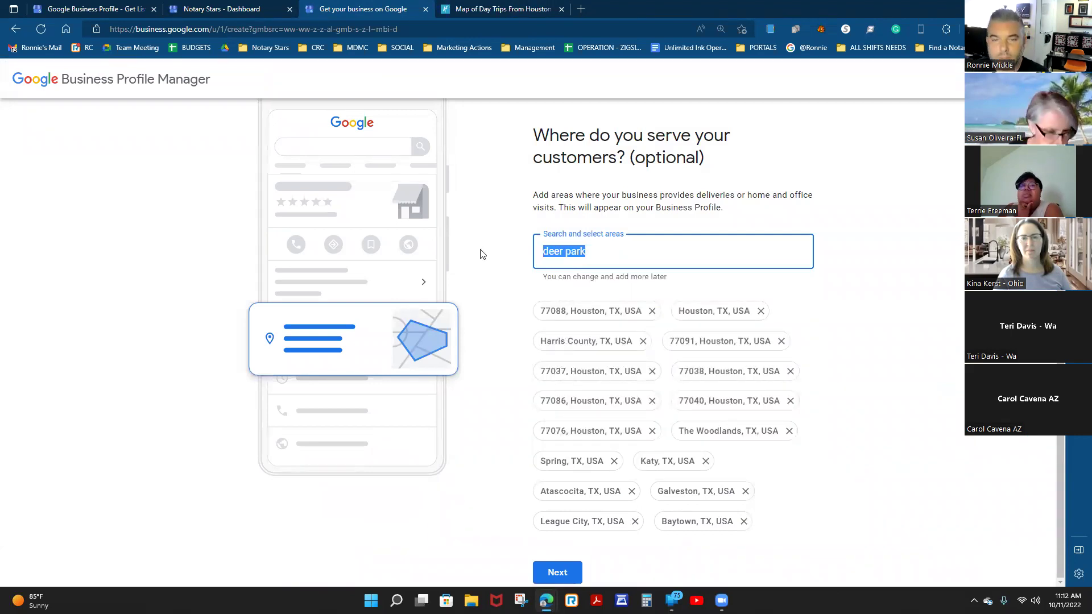
{"action": "type", "text": "Dee"}
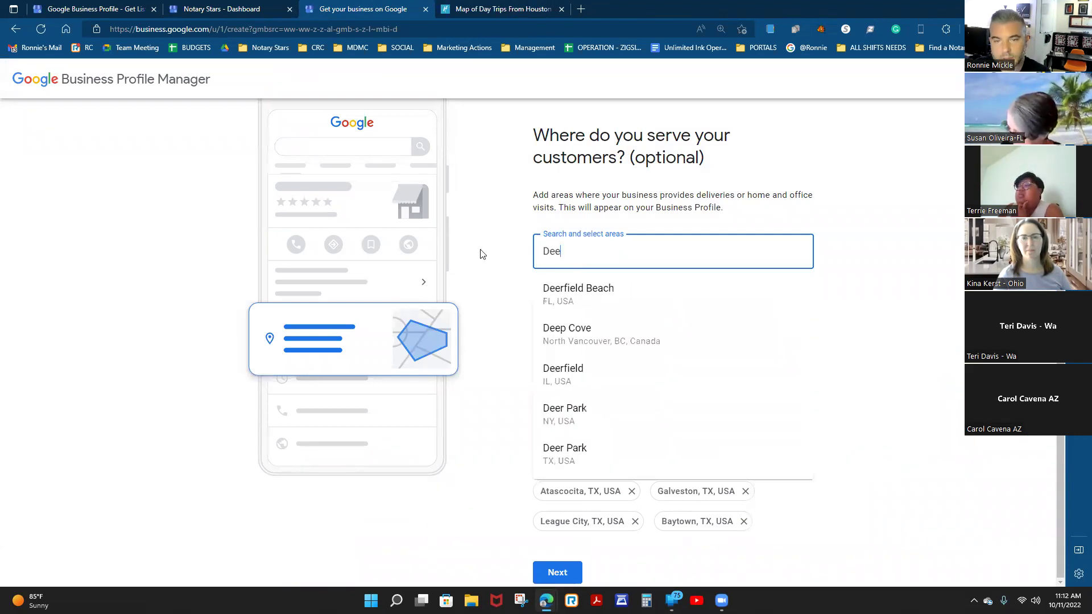
{"action": "type", "text": "r Park"}
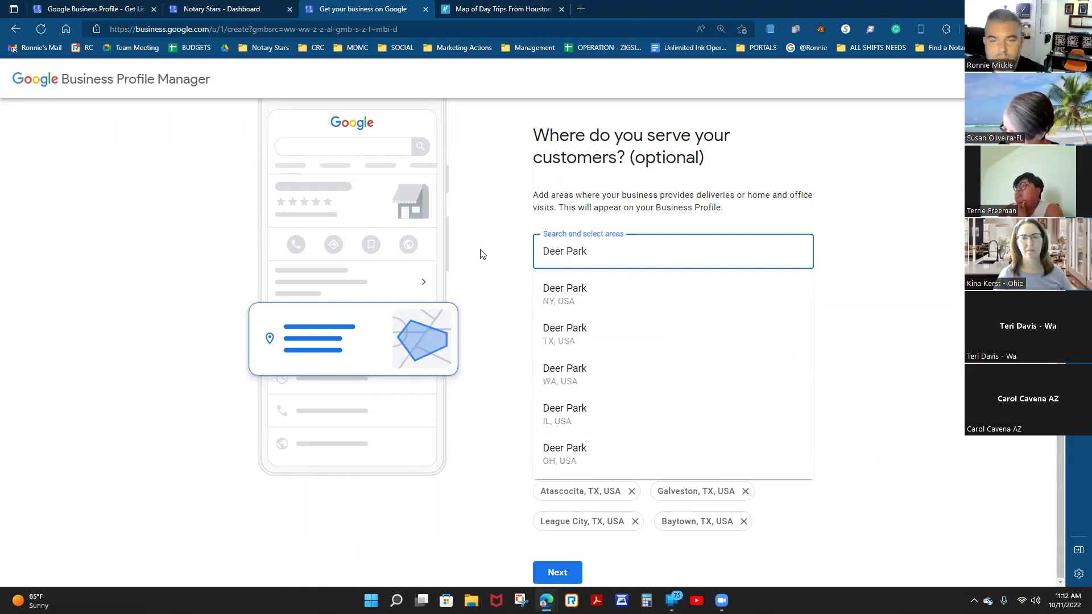
{"action": "left_click", "coordinate": [563, 334]}
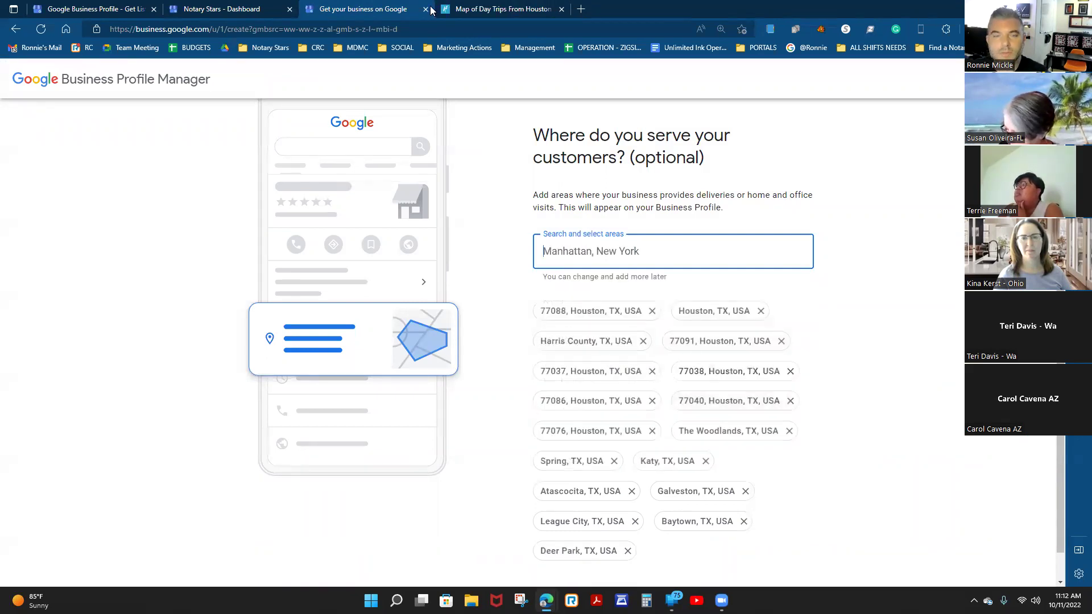
Add Tomball, TX as a service area and start searching for Sugarland.
{"action": "left_click", "coordinate": [483, 10]}
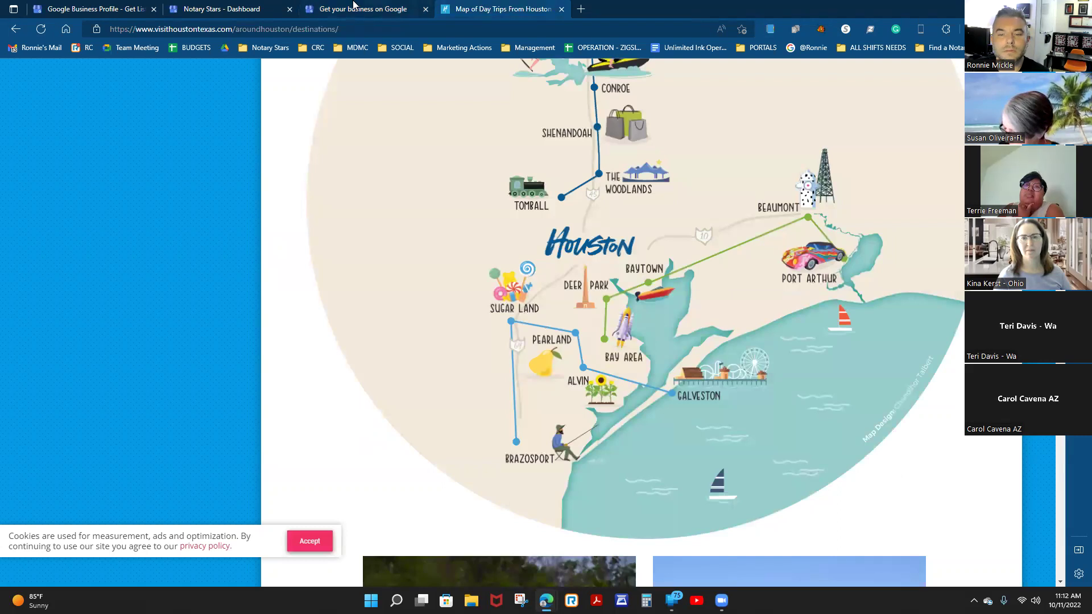
{"action": "left_click", "coordinate": [354, 6]}
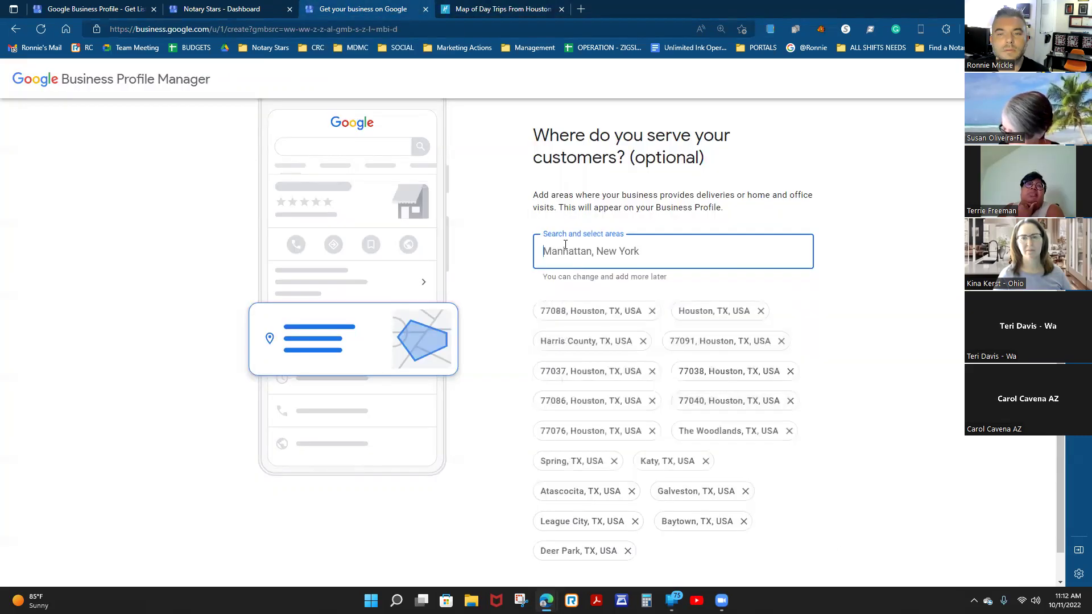
{"action": "type", "text": "To"}
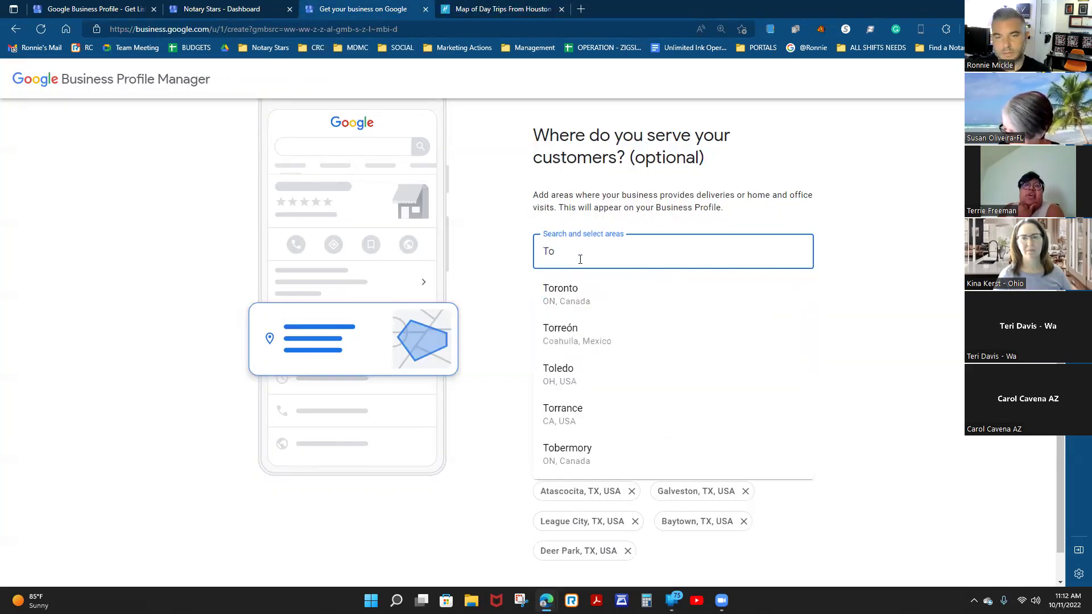
{"action": "type", "text": "mball"}
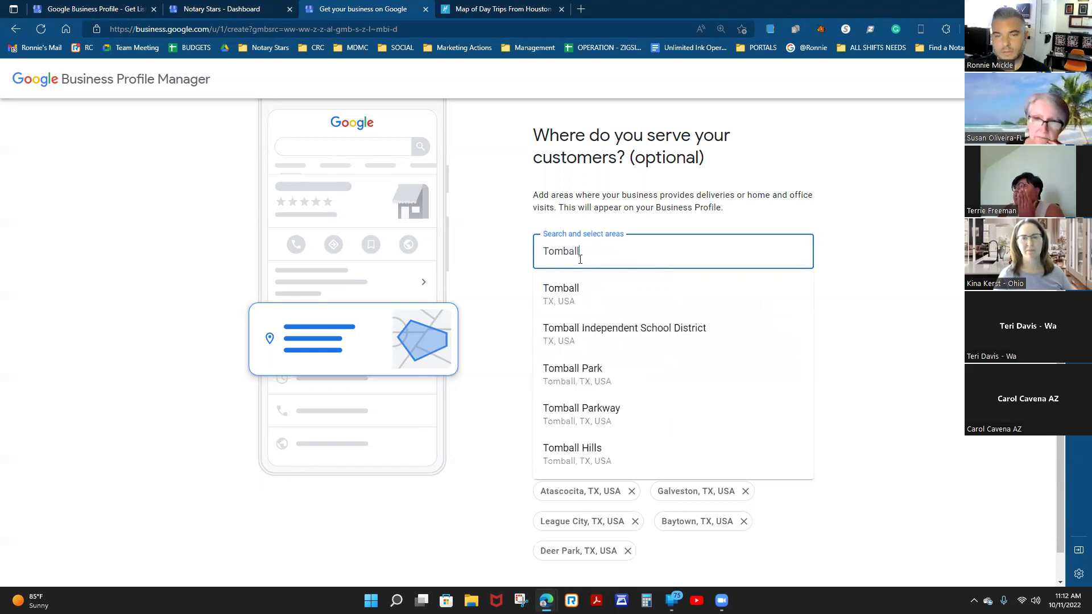
{"action": "left_click", "coordinate": [589, 307]}
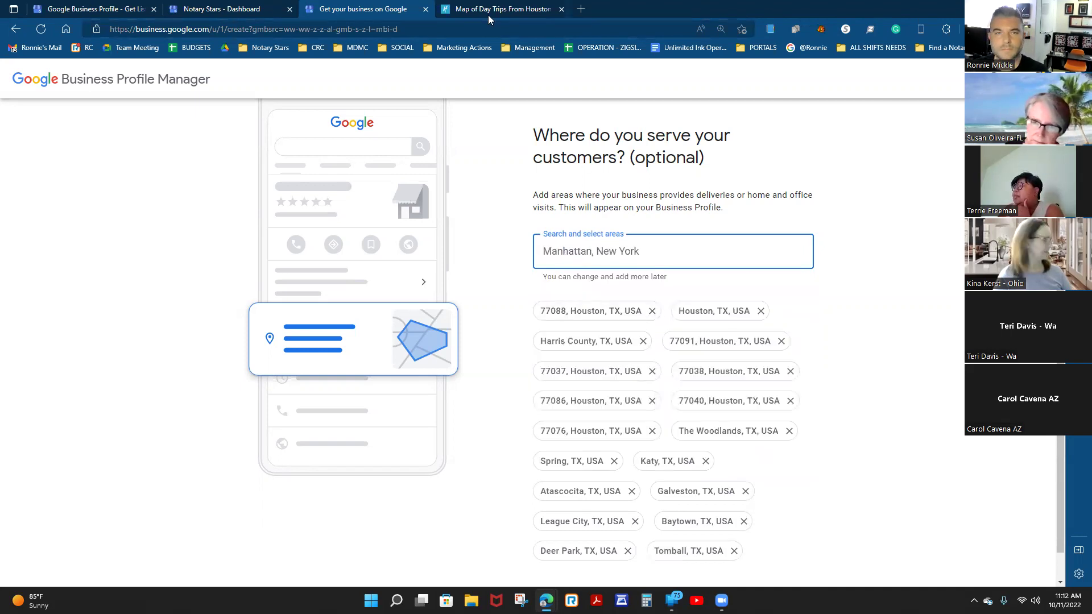
{"action": "key", "text": "ctrl+Tab"}
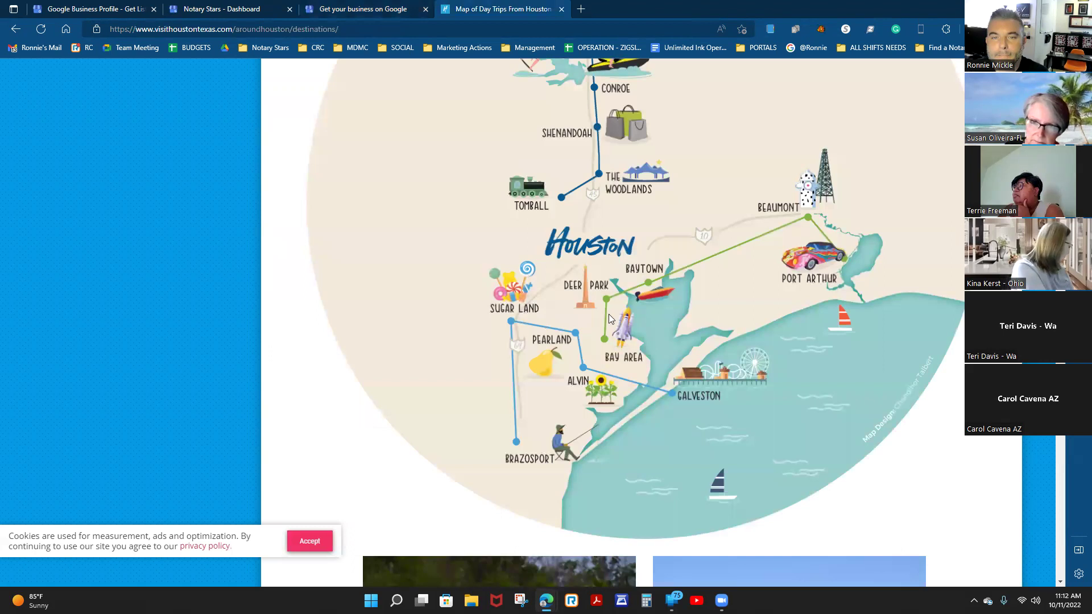
{"action": "scroll", "coordinate": [608, 318], "scroll_direction": "up", "scroll_amount": 2}
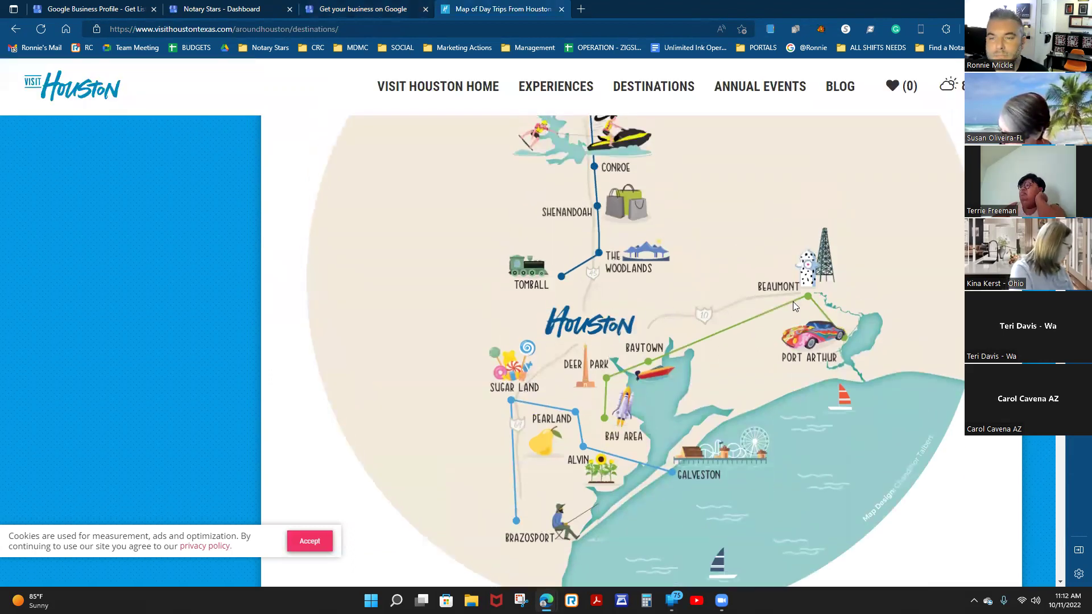
{"action": "scroll", "coordinate": [731, 346], "scroll_direction": "down", "scroll_amount": 2}
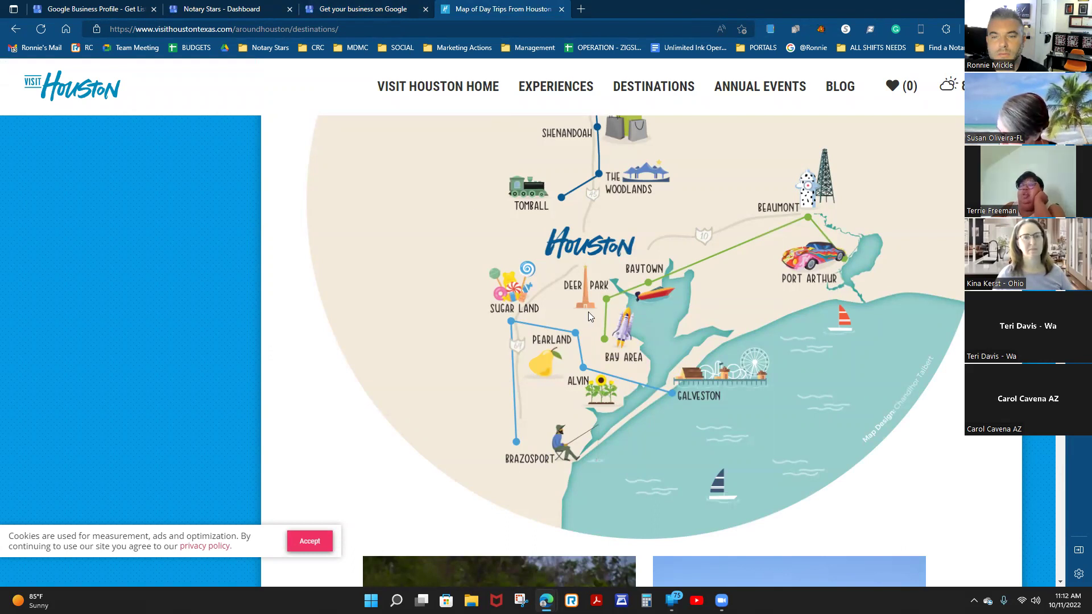
{"action": "scroll", "coordinate": [589, 316], "scroll_direction": "up", "scroll_amount": 2}
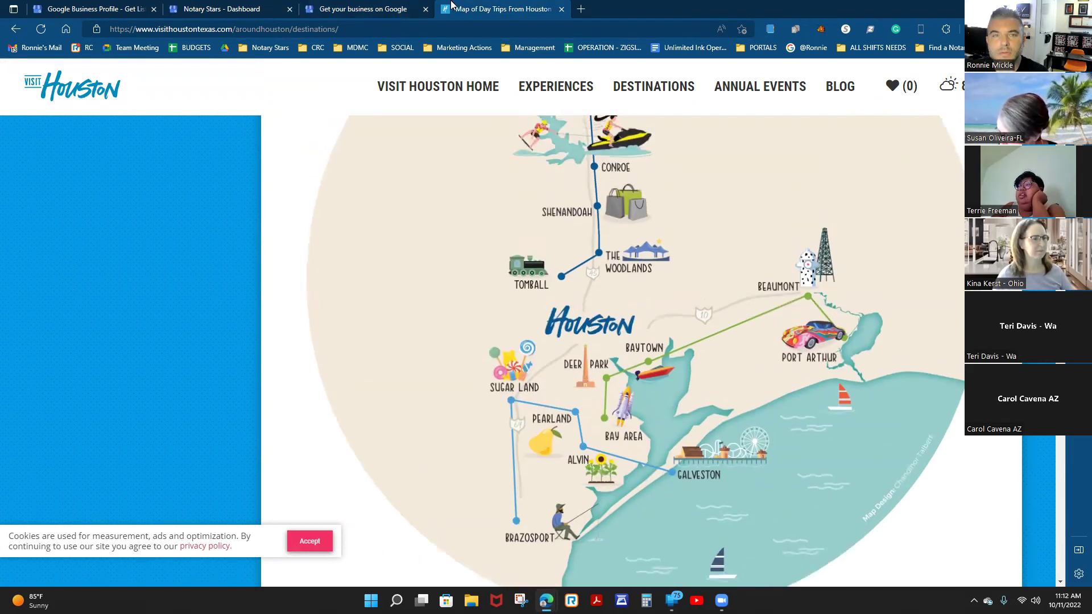
{"action": "left_click", "coordinate": [379, 10]}
{"action": "type", "text": "Sugarland"}
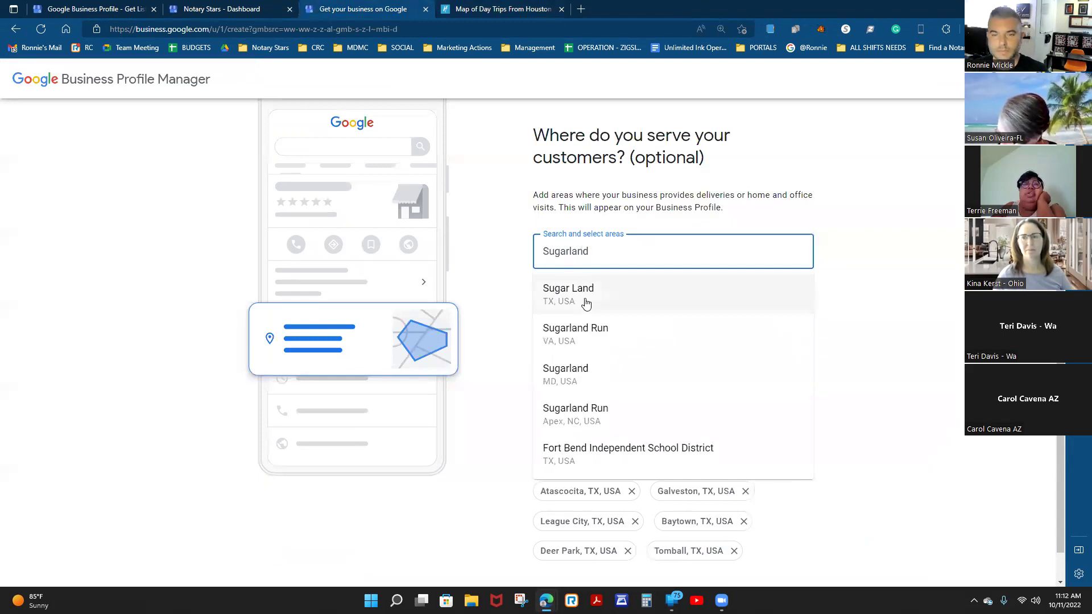
Add Sugar Land, TX and Pearland, TX as service areas, fixing a misspelled town name.
{"action": "left_click", "coordinate": [584, 303]}
{"action": "scroll", "coordinate": [772, 427], "scroll_direction": "down", "scroll_amount": 1}
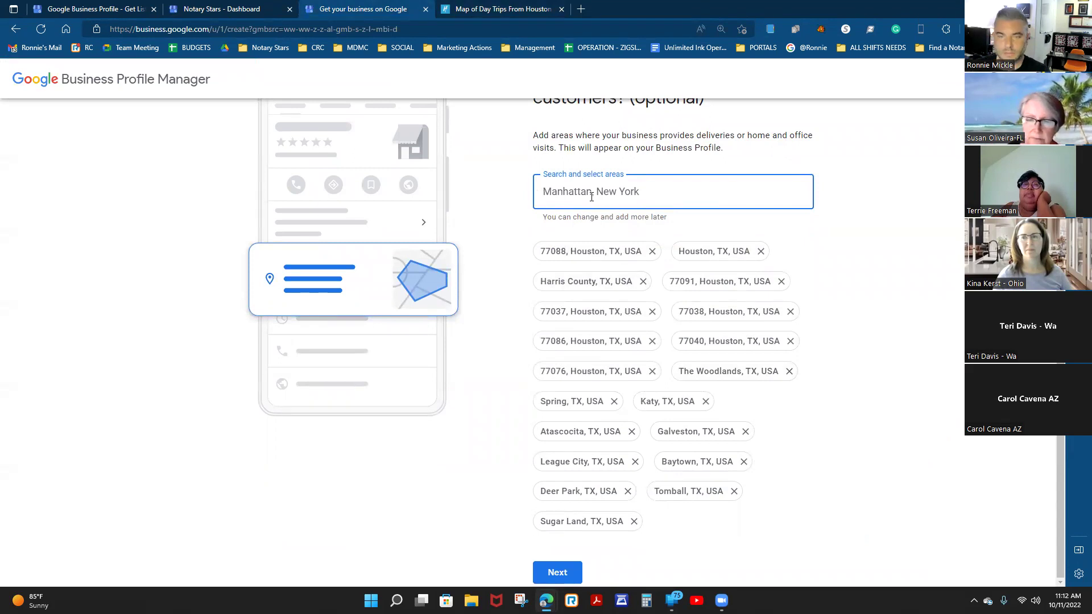
{"action": "type", "text": "Carland"}
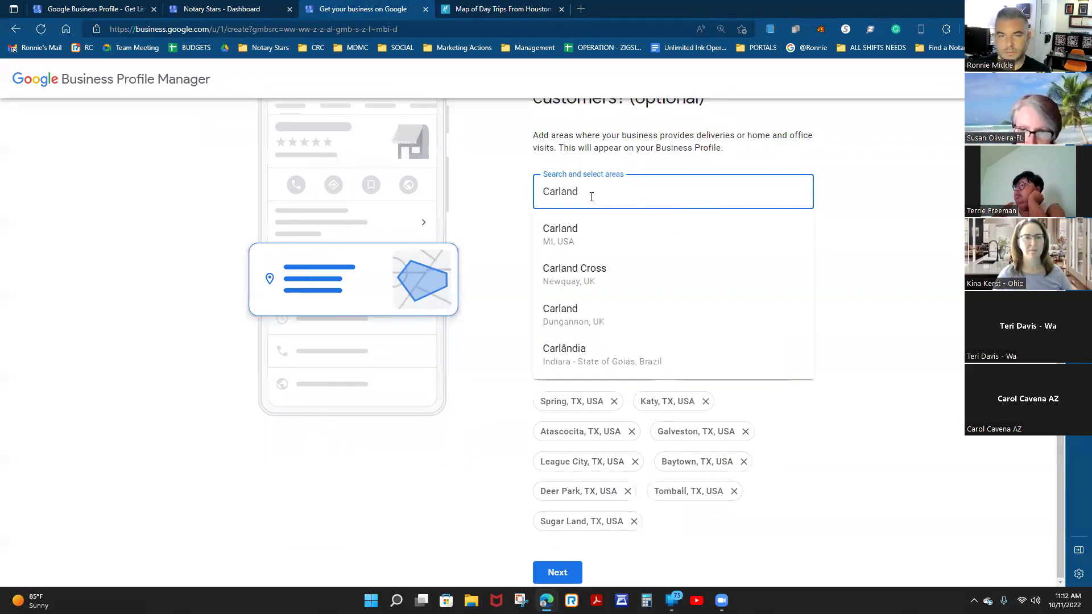
{"action": "left_click", "coordinate": [561, 192]}
{"action": "type", "text": "e"}
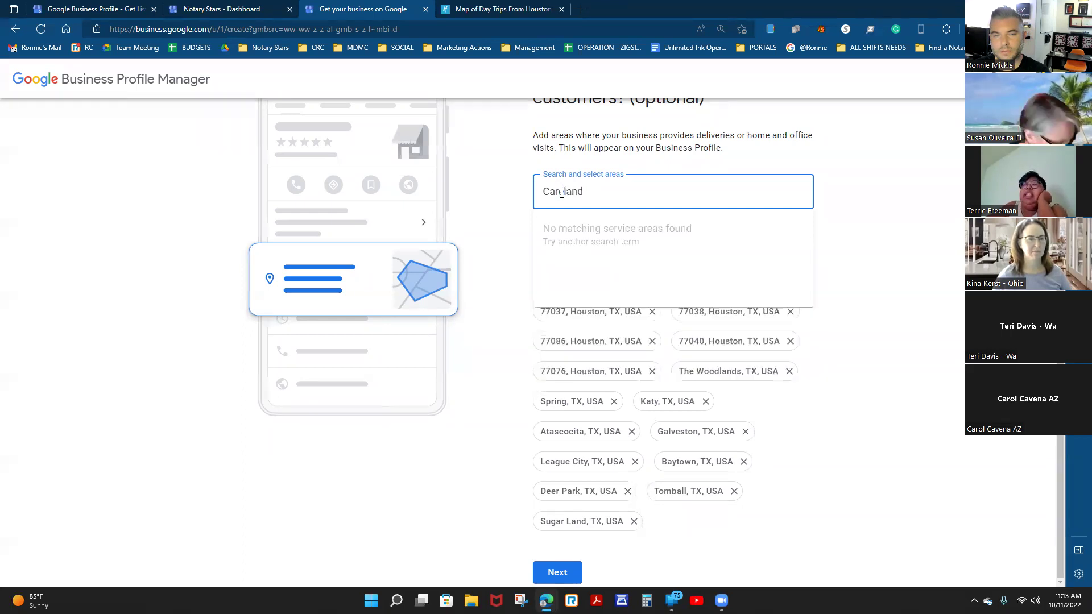
{"action": "double_click", "coordinate": [556, 194]}
{"action": "key", "text": "BackSpace"}
{"action": "type", "text": "pearland"}
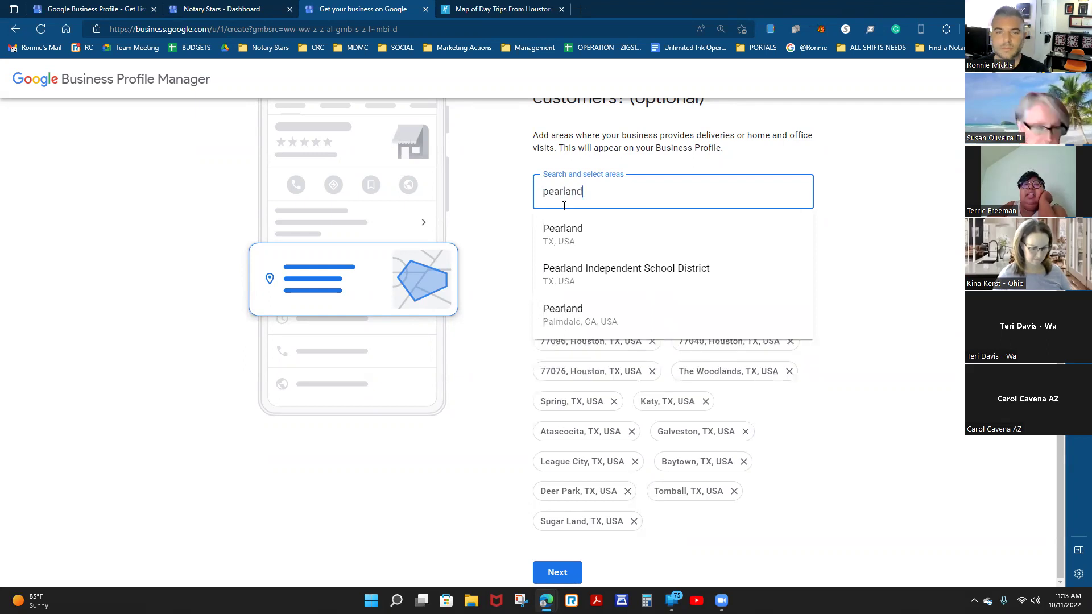
{"action": "left_click", "coordinate": [560, 231]}
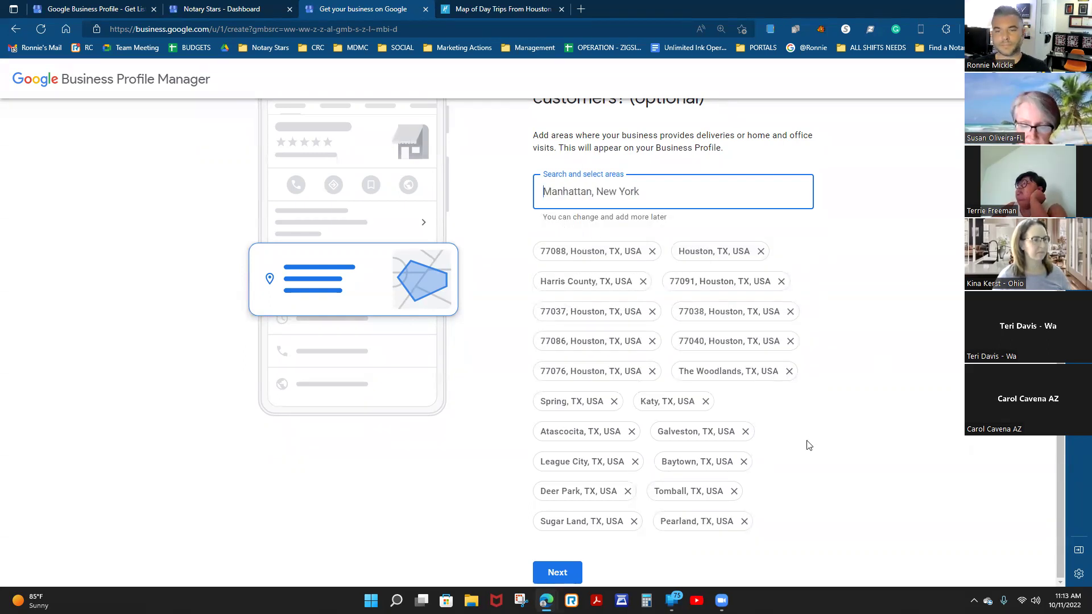
Try adding Shenandoah, TX, clear the rejected entry, and submit the service areas.
{"action": "scroll", "coordinate": [802, 445], "scroll_direction": "up", "scroll_amount": 2}
{"action": "scroll", "coordinate": [797, 446], "scroll_direction": "down", "scroll_amount": 2}
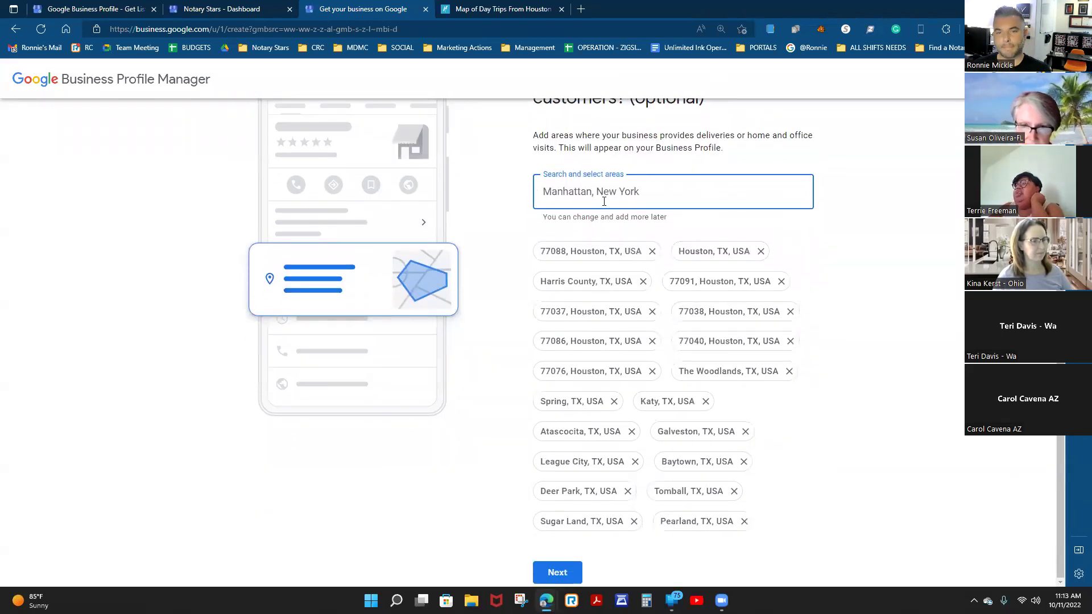
{"action": "type", "text": "Shenan"}
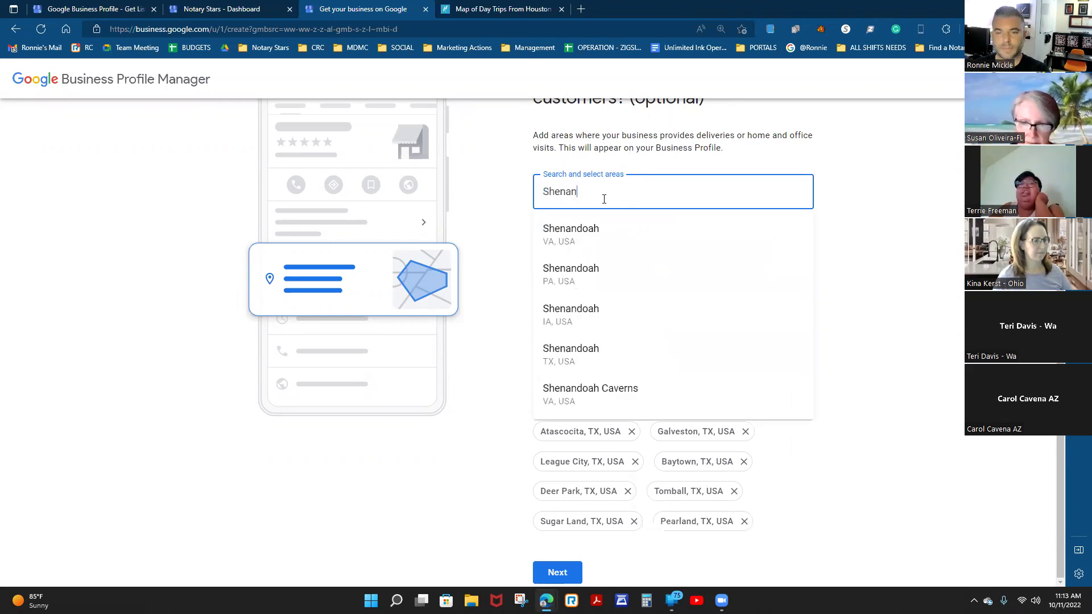
{"action": "left_click", "coordinate": [579, 353]}
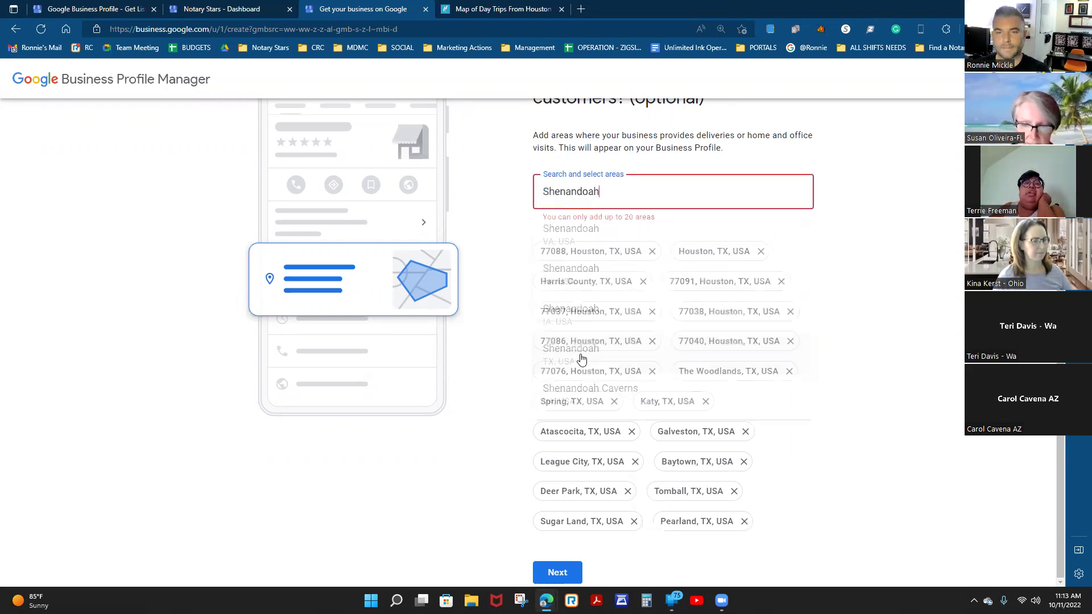
{"action": "left_click_drag", "start_coordinate": [630, 193], "coordinate": [525, 199]}
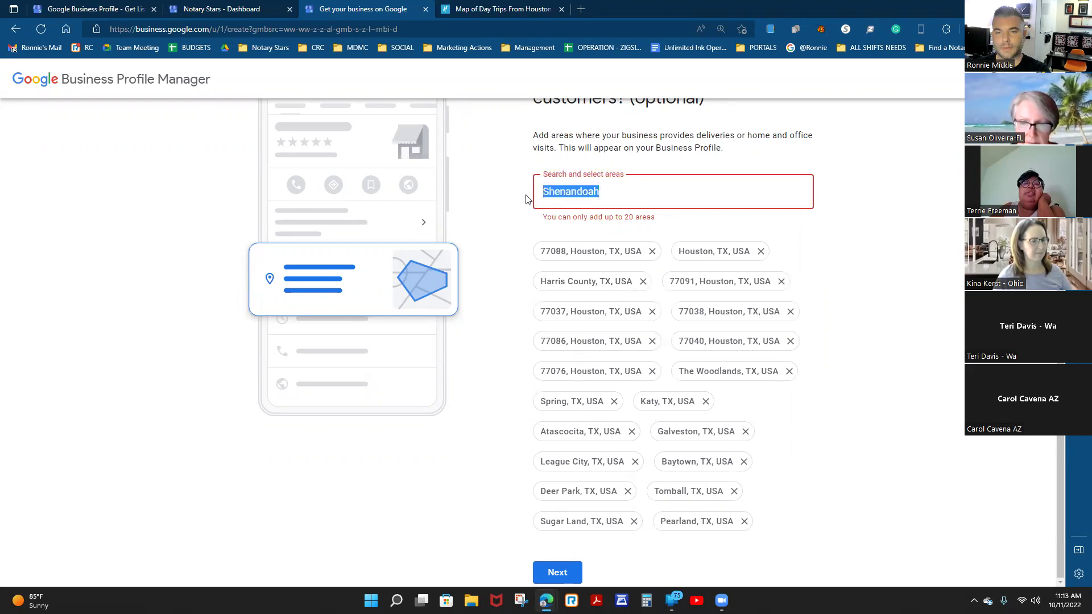
{"action": "key", "text": "BackSpace"}
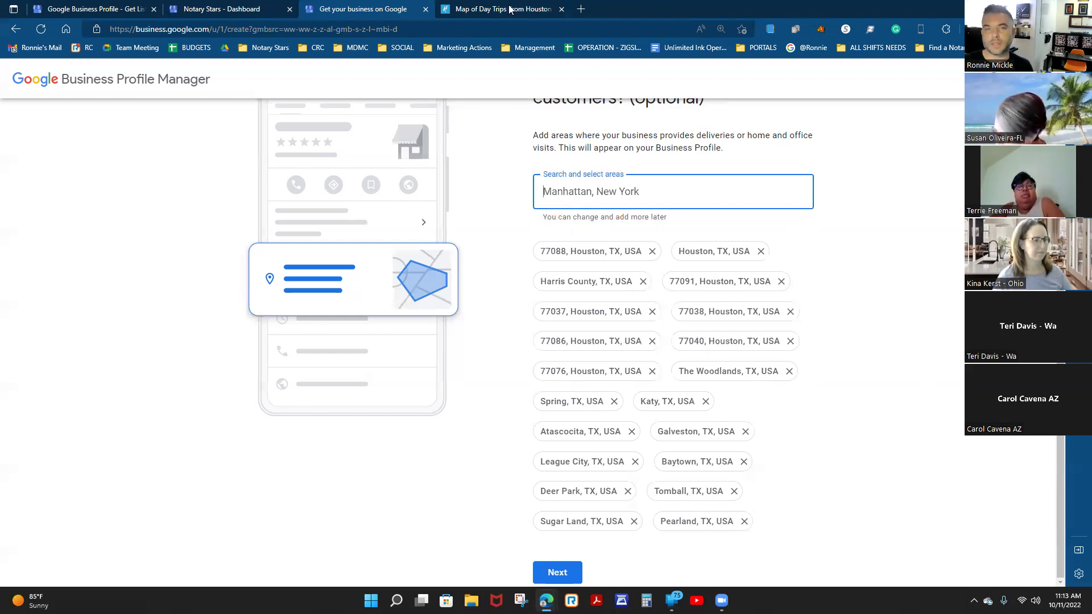
{"action": "mouse_move", "coordinate": [510, 9]}
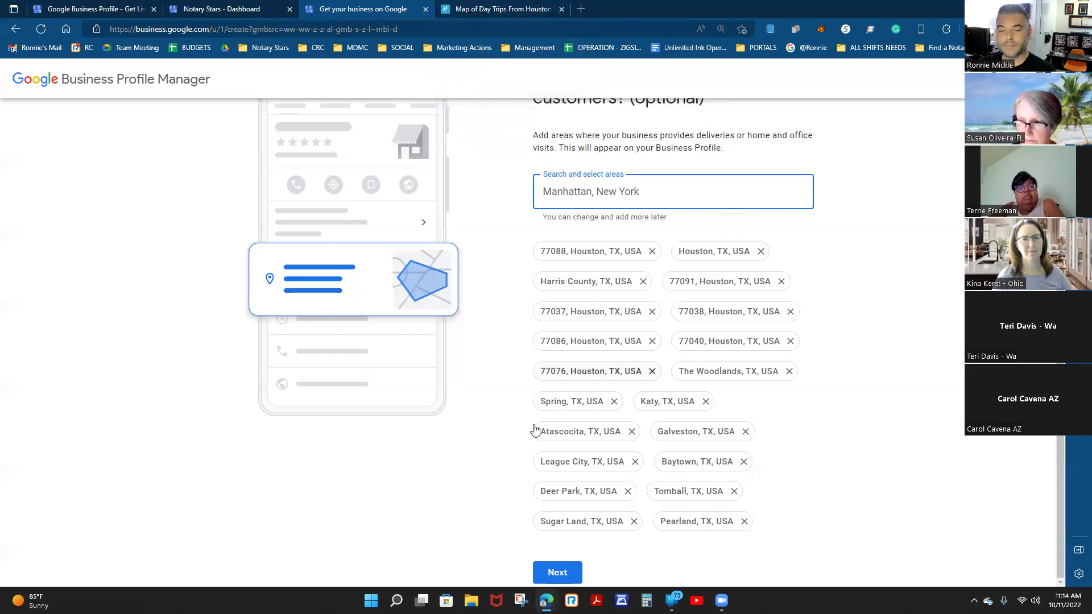
{"action": "left_click", "coordinate": [552, 574]}
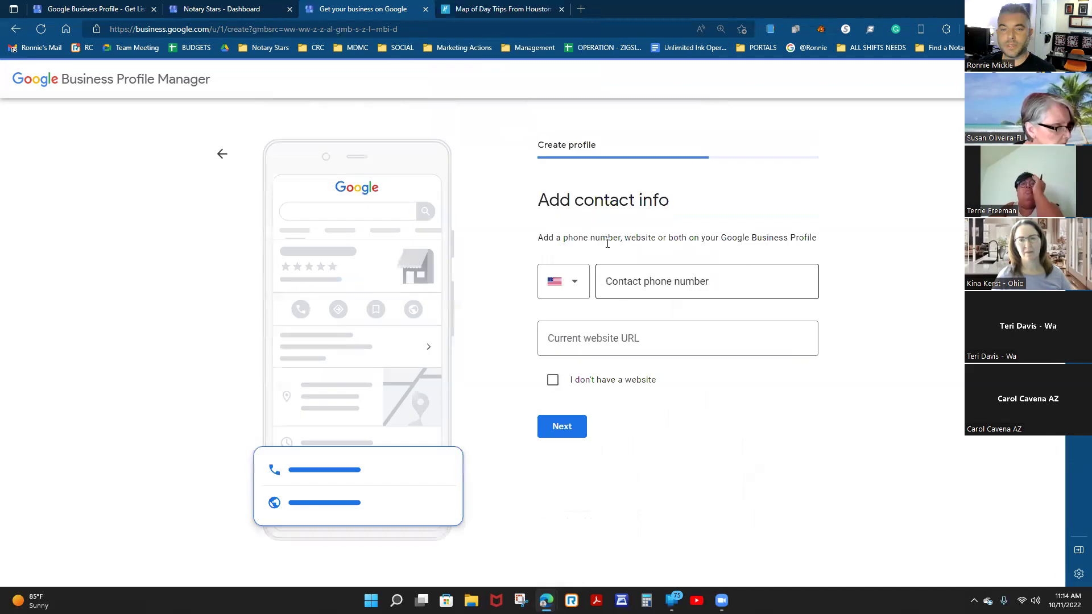
Enter the business contact phone number, mark 'I don't have a website', and continue.
{"action": "left_click", "coordinate": [651, 282]}
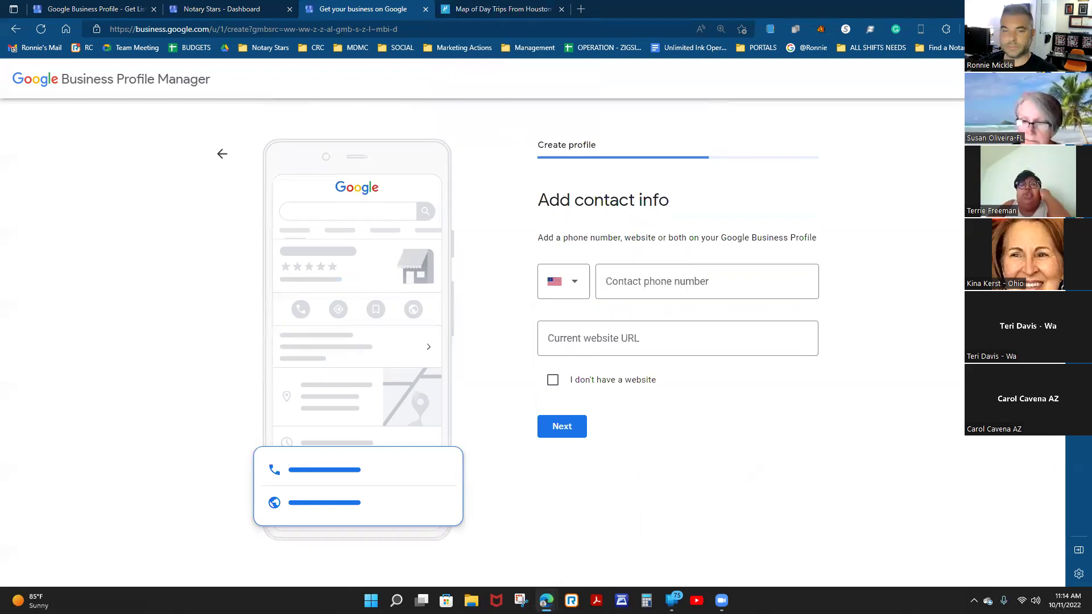
{"action": "left_click", "coordinate": [778, 293]}
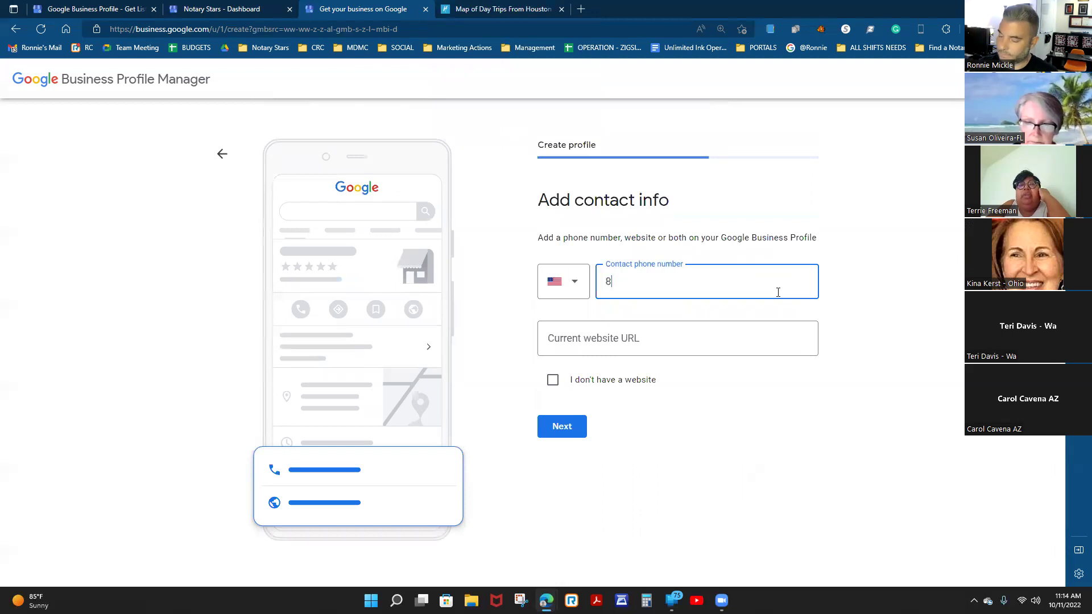
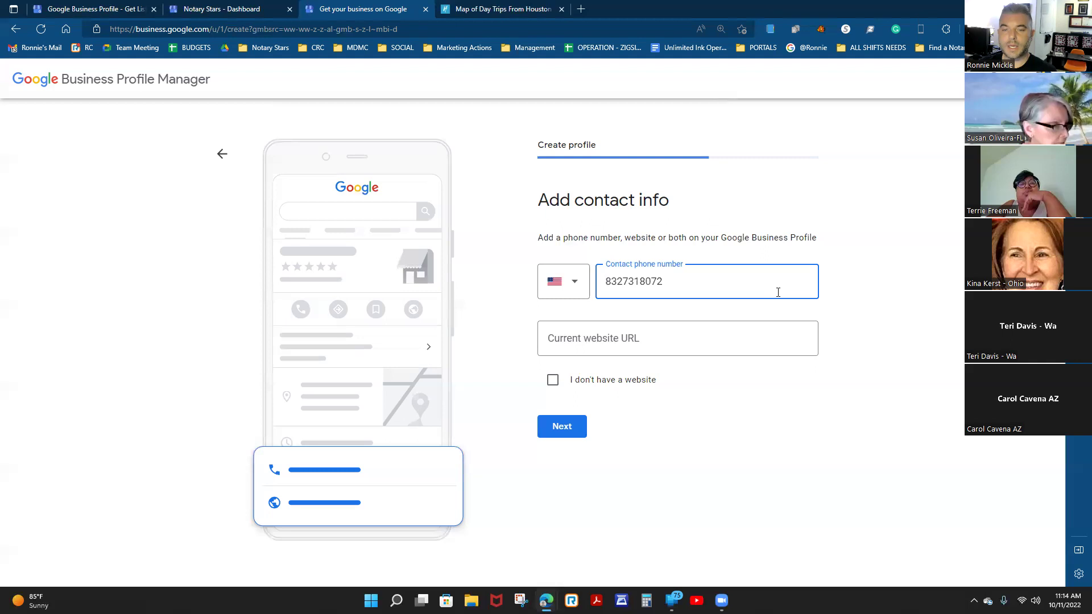
{"action": "left_click", "coordinate": [658, 337]}
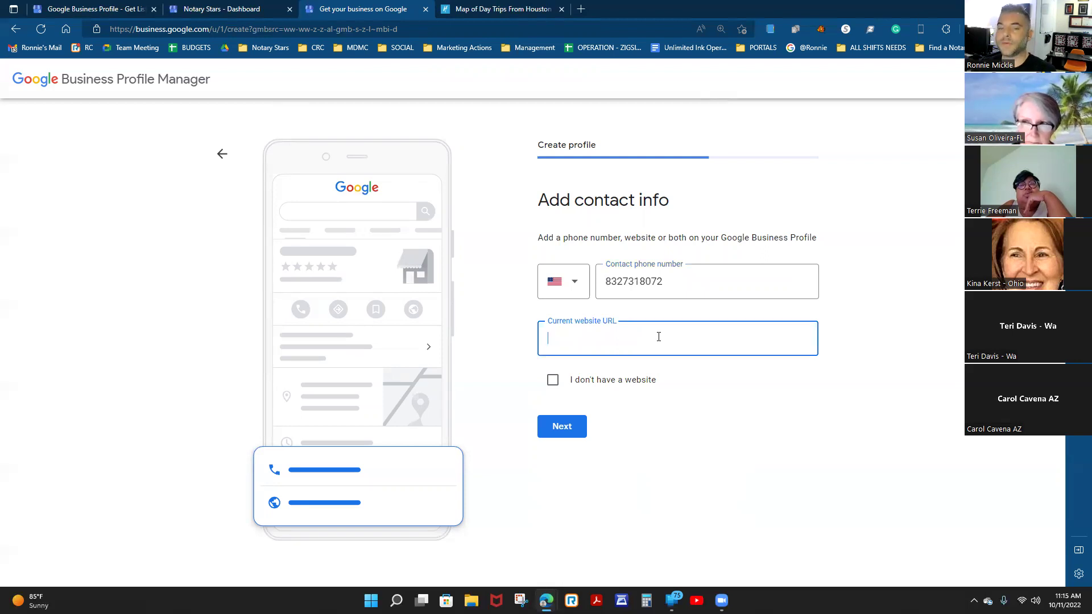
{"action": "left_click", "coordinate": [597, 384]}
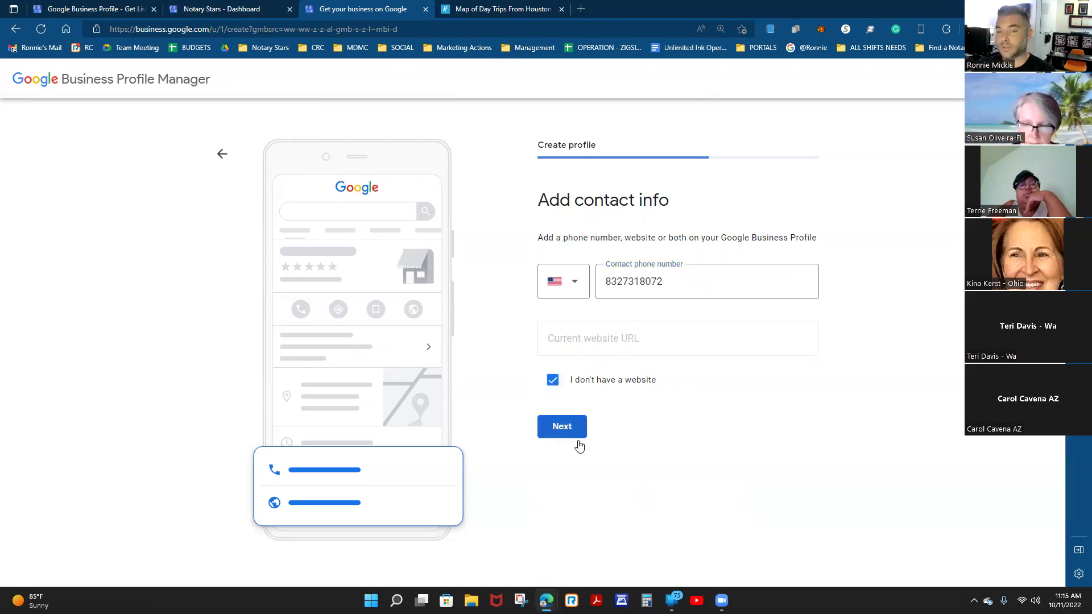
{"action": "left_click", "coordinate": [604, 282]}
{"action": "left_click_drag", "start_coordinate": [605, 281], "coordinate": [626, 282]}
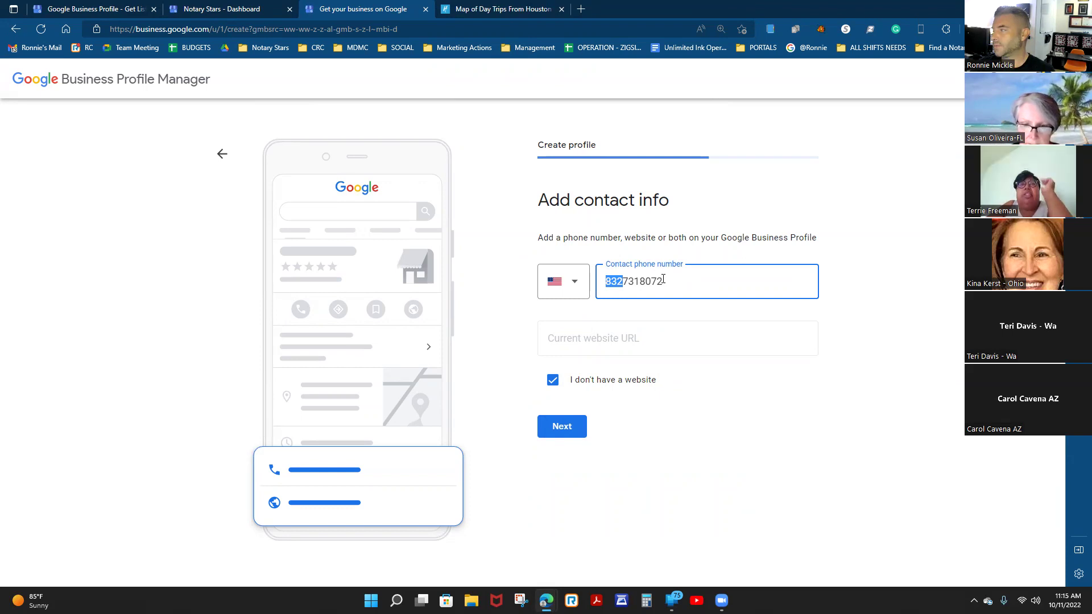
{"action": "left_click", "coordinate": [556, 426]}
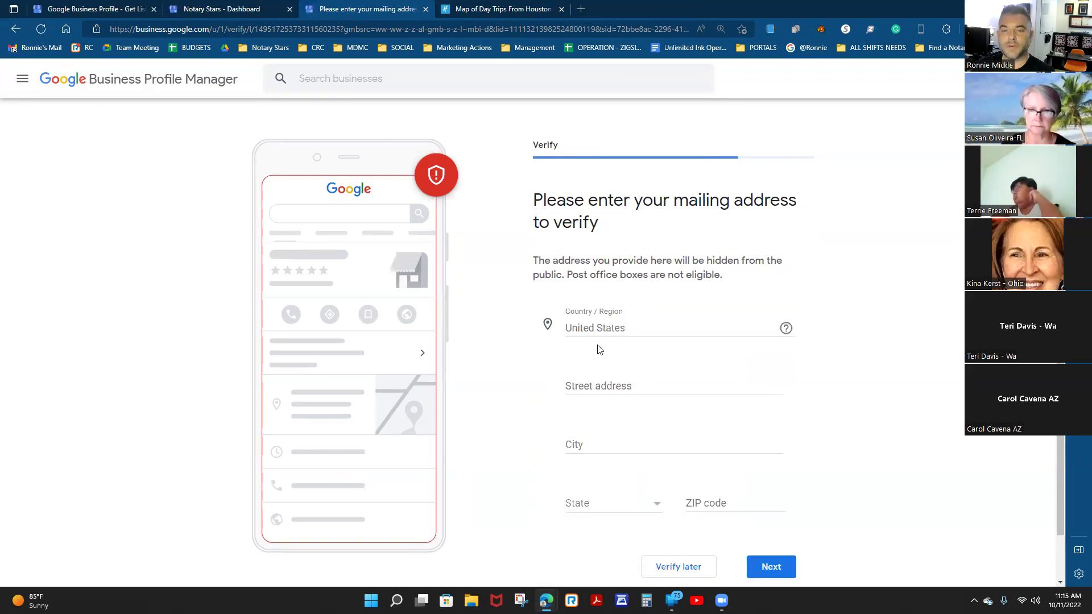
Select the Street address field, then drag the verification tab out into its own window.
{"action": "scroll", "coordinate": [597, 348], "scroll_direction": "down", "scroll_amount": 1}
{"action": "left_click", "coordinate": [642, 337]}
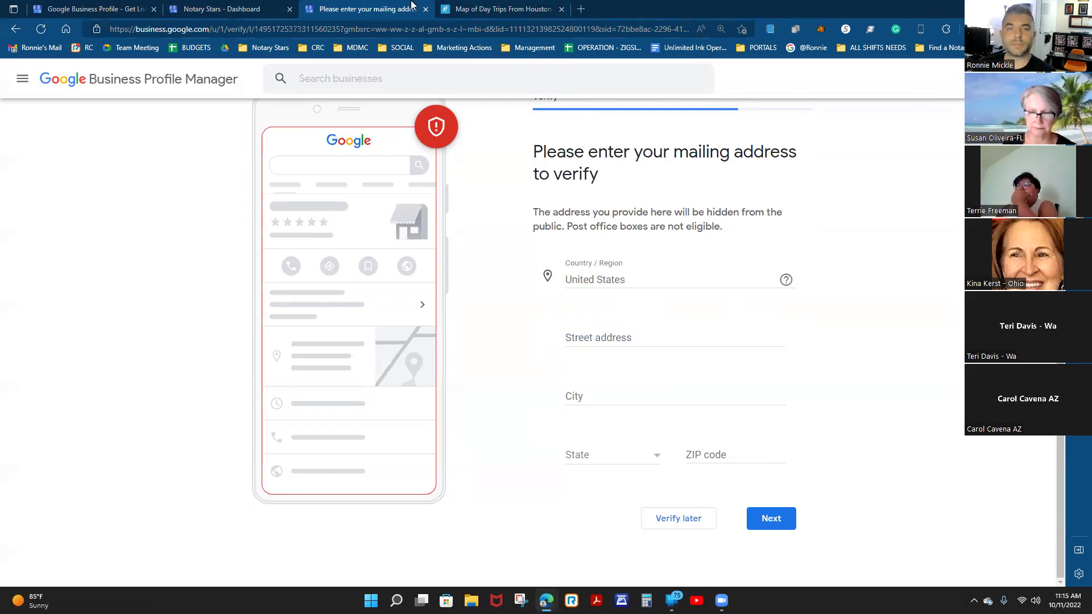
{"action": "left_click_drag", "start_coordinate": [372, 8], "coordinate": [607, 71]}
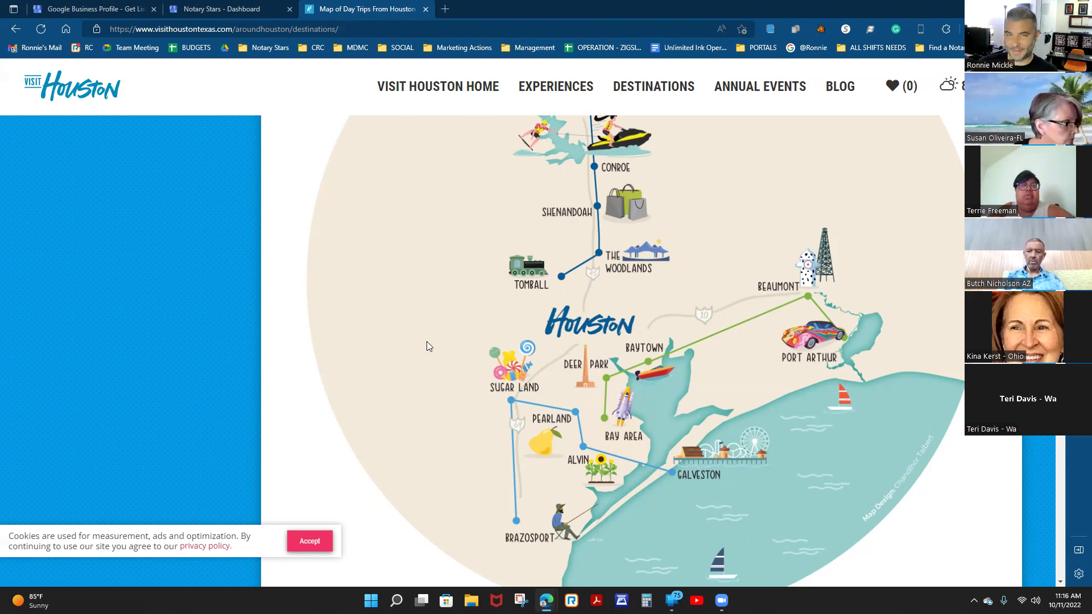
{"action": "scroll", "coordinate": [480, 386], "scroll_direction": "down", "scroll_amount": 1}
{"action": "scroll", "coordinate": [527, 387], "scroll_direction": "up", "scroll_amount": 1}
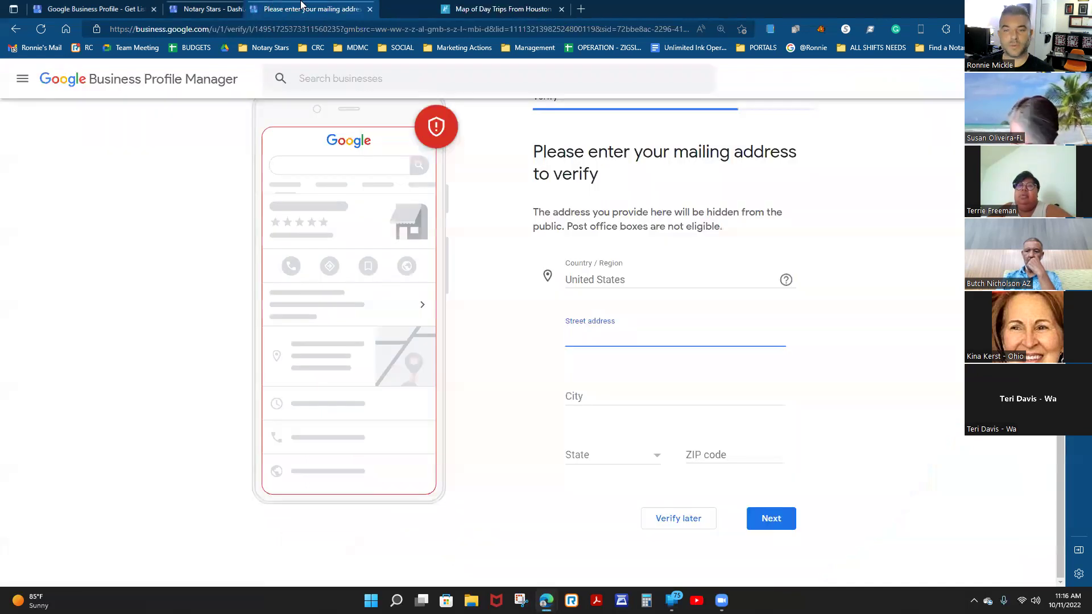
{"action": "left_click_drag", "start_coordinate": [302, 5], "coordinate": [660, 8]}
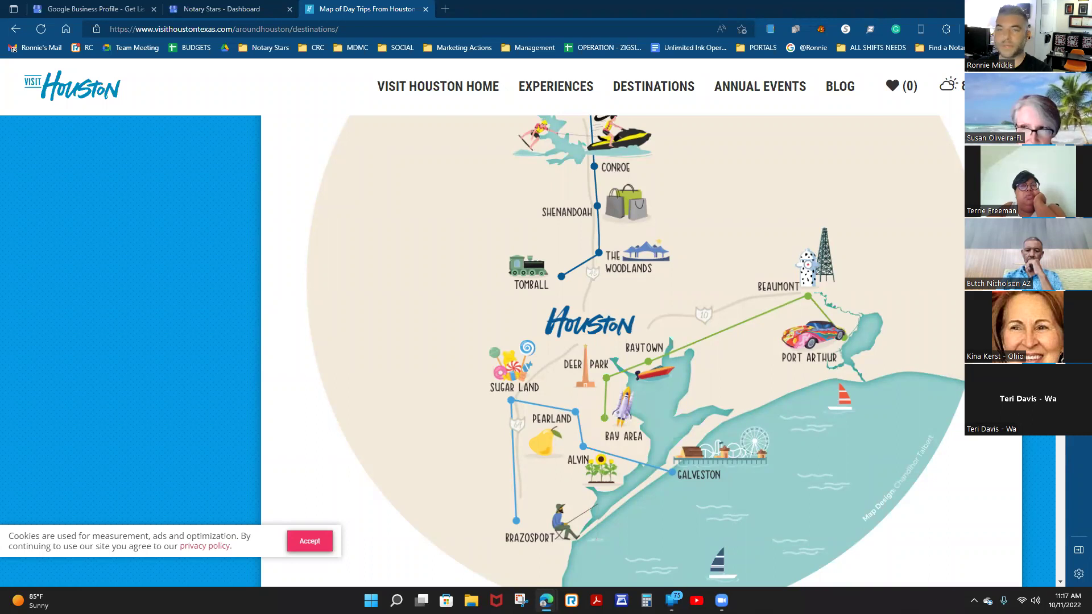
Request the verification code by text message, submit it, and continue to Add your services.
{"action": "left_click", "coordinate": [402, 7]}
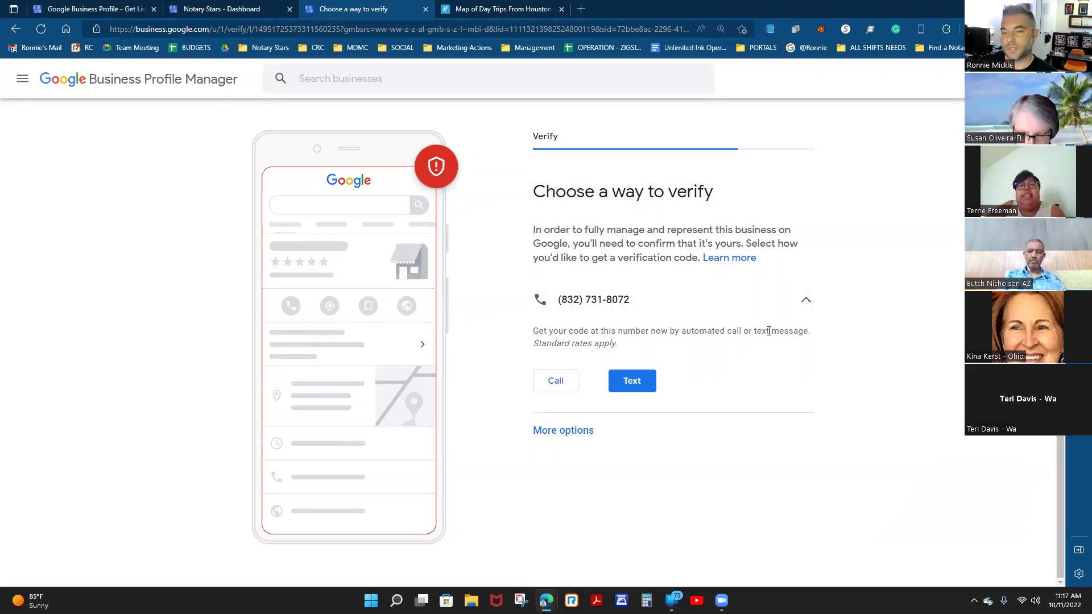
{"action": "left_click", "coordinate": [636, 381]}
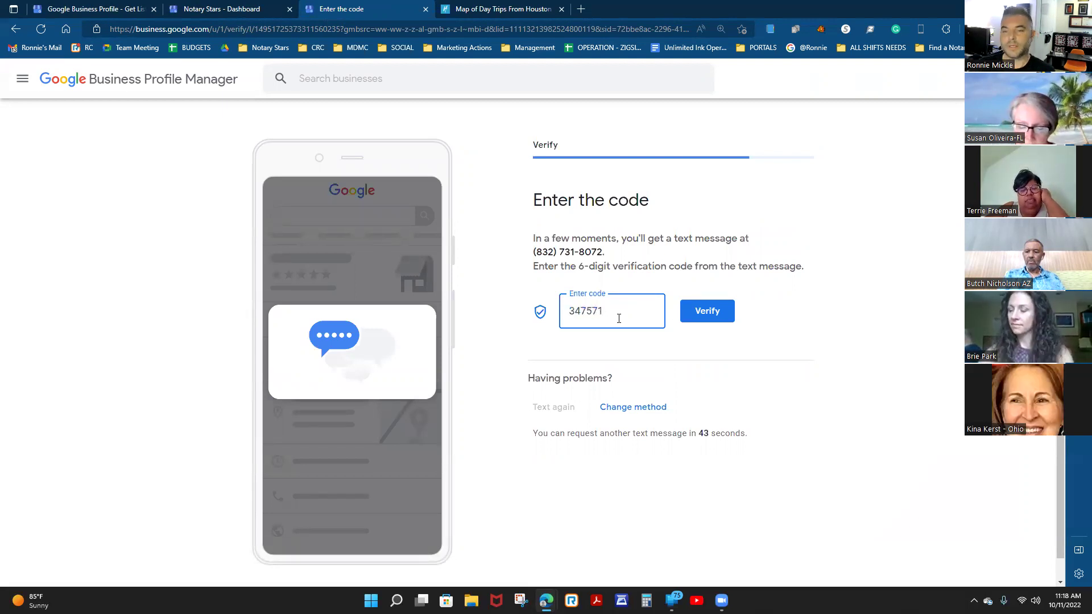
{"action": "left_click", "coordinate": [707, 311]}
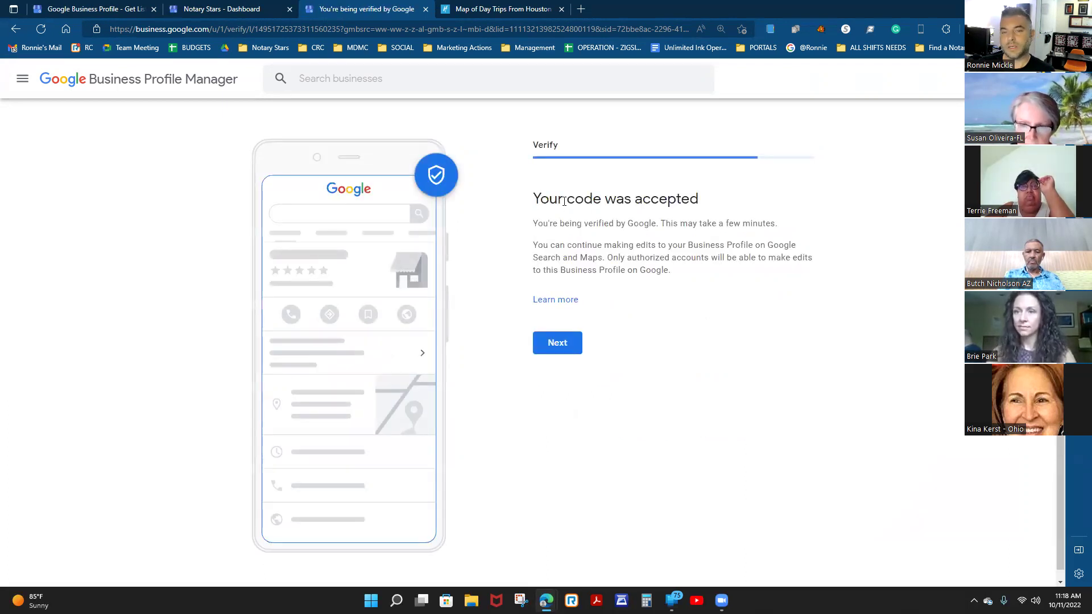
{"action": "left_click", "coordinate": [556, 344]}
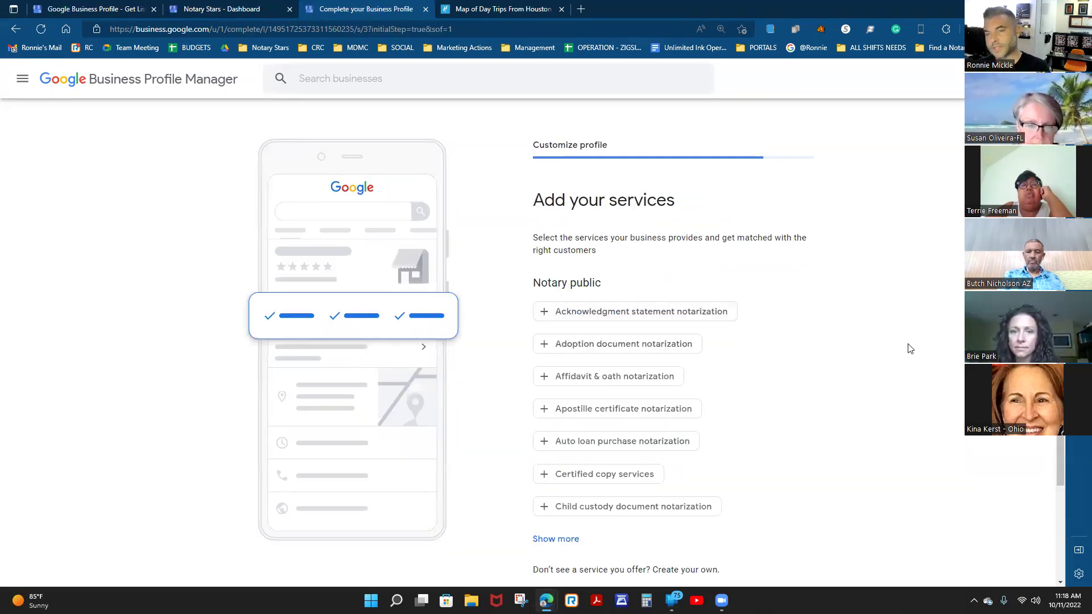
Check Acknowledgment, Adoption, Affidavit & oath, Auto loan, Certified copy and Child custody notarization services.
{"action": "scroll", "coordinate": [910, 349], "scroll_direction": "down", "scroll_amount": 2}
{"action": "scroll", "coordinate": [903, 345], "scroll_direction": "up", "scroll_amount": 1}
{"action": "scroll", "coordinate": [902, 344], "scroll_direction": "down", "scroll_amount": 1}
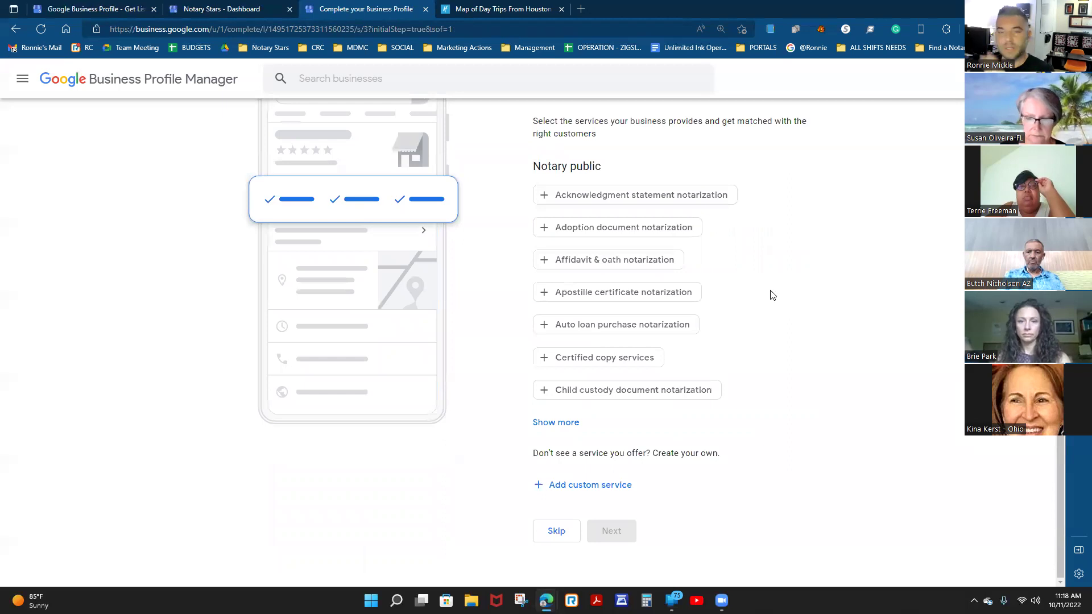
{"action": "left_click", "coordinate": [568, 422]}
{"action": "scroll", "coordinate": [855, 351], "scroll_direction": "up", "scroll_amount": 1}
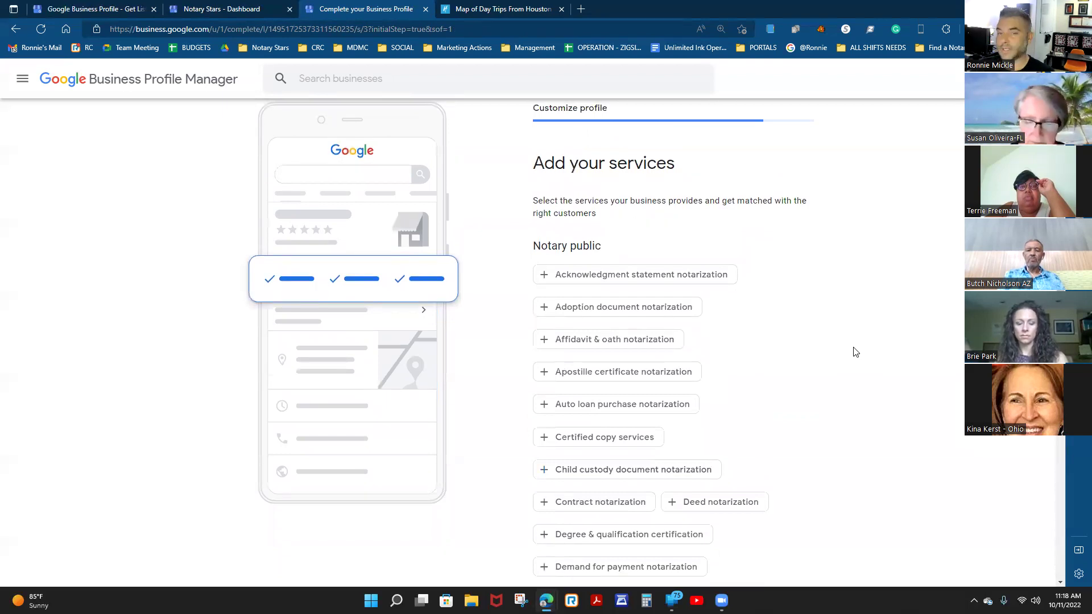
{"action": "scroll", "coordinate": [855, 351], "scroll_direction": "down", "scroll_amount": 1}
{"action": "left_click", "coordinate": [651, 200]}
{"action": "left_click", "coordinate": [616, 234]}
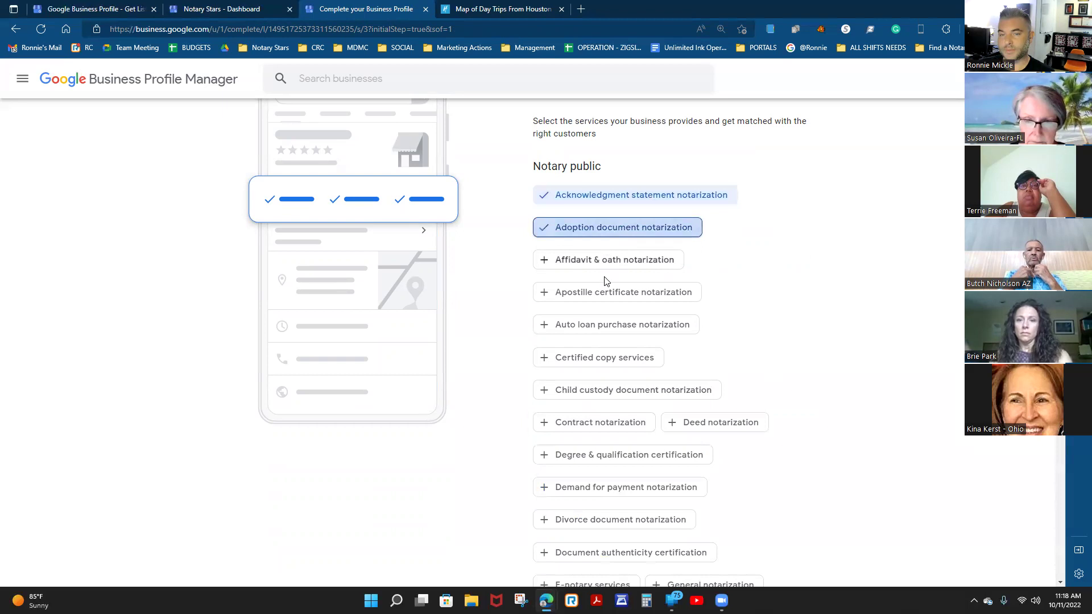
{"action": "left_click", "coordinate": [605, 265]}
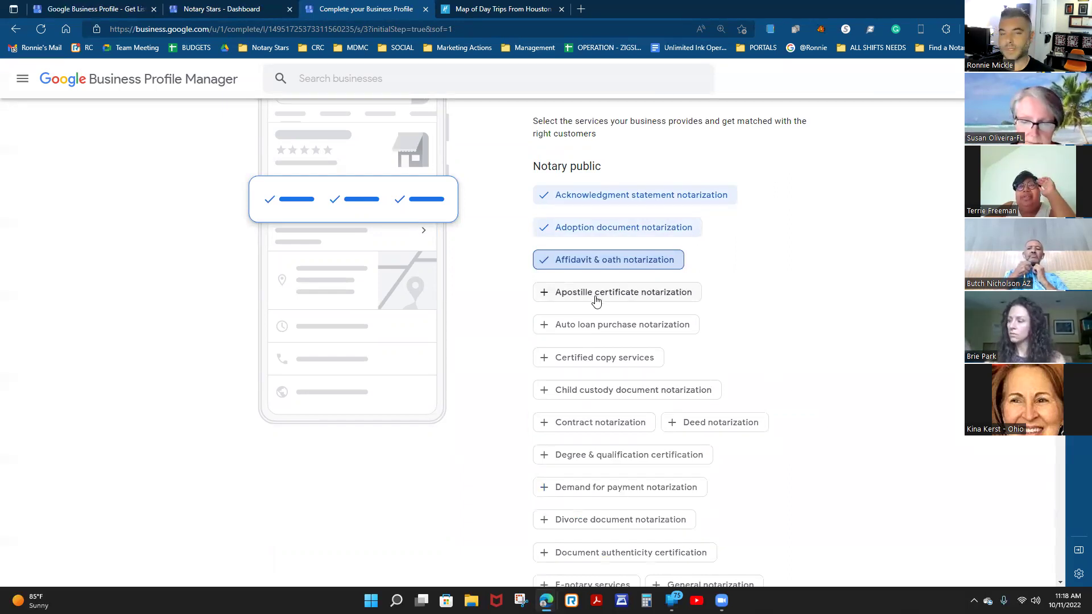
{"action": "scroll", "coordinate": [812, 314], "scroll_direction": "down", "scroll_amount": 1}
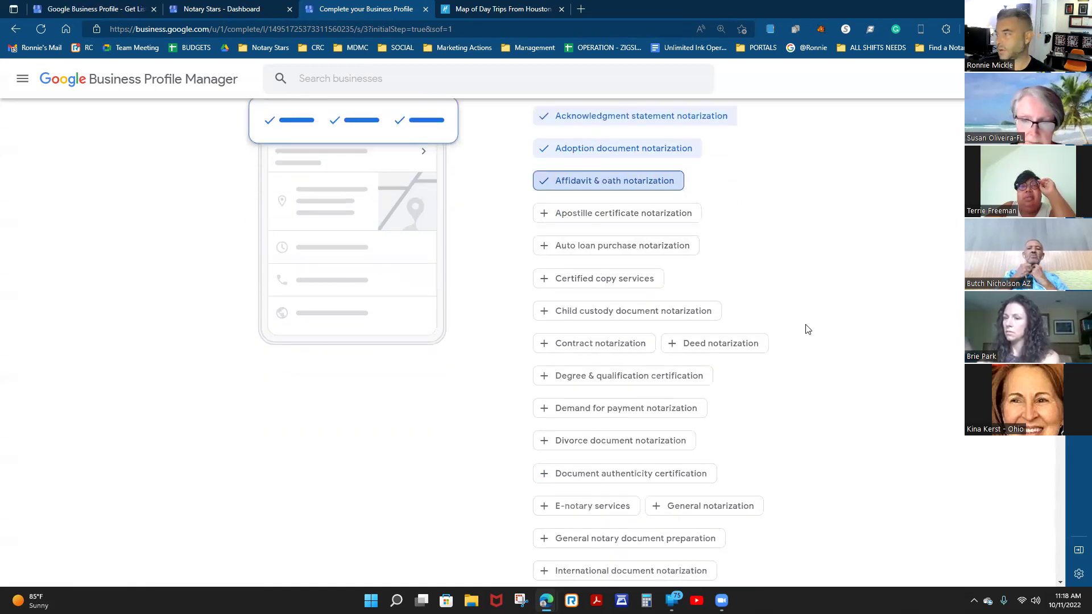
{"action": "left_click", "coordinate": [623, 252]}
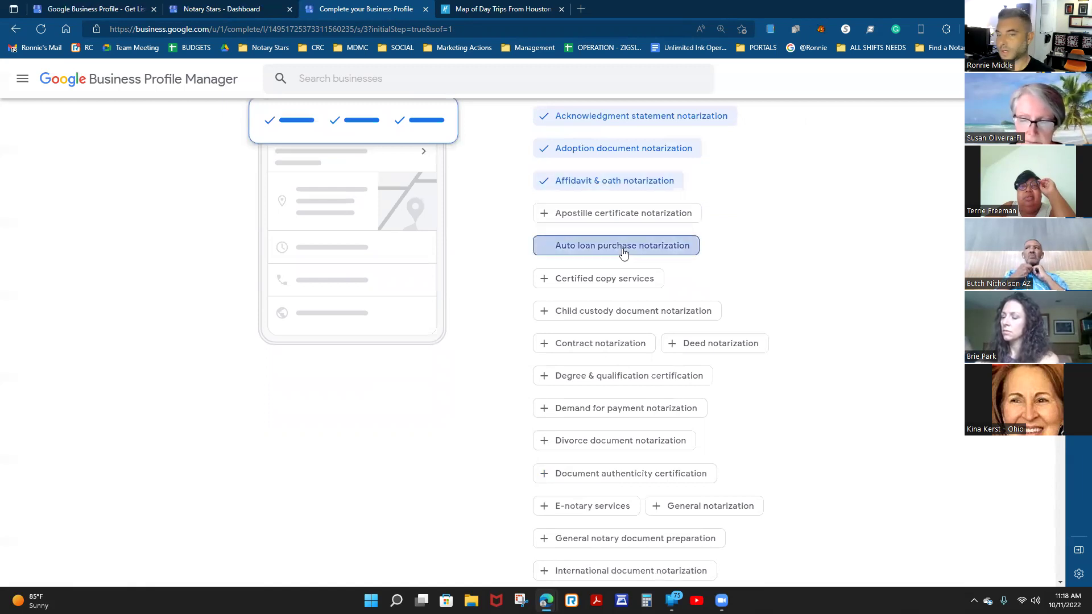
{"action": "left_click", "coordinate": [598, 281]}
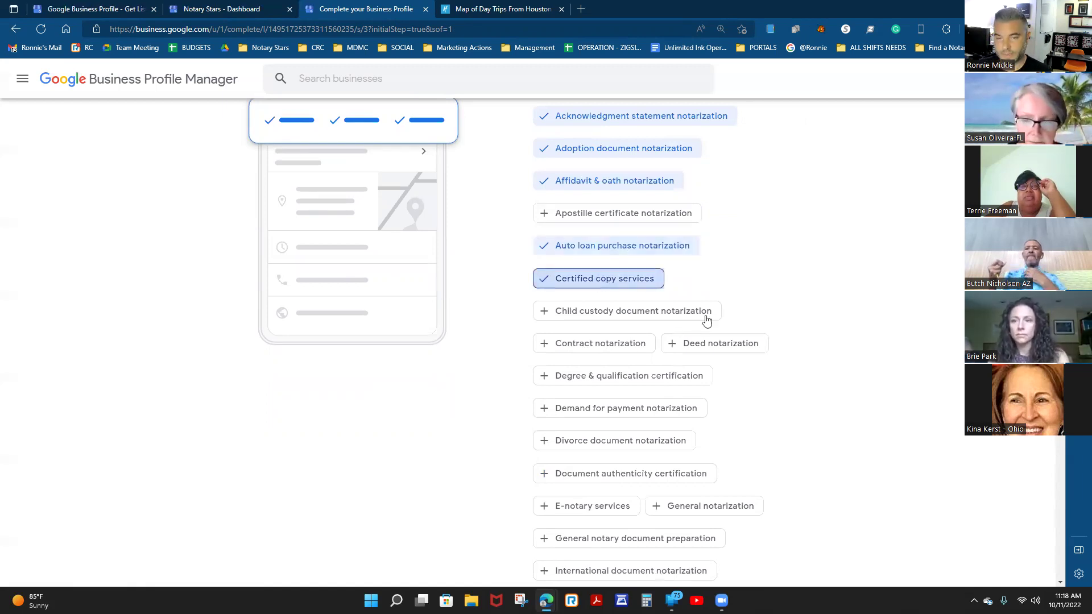
{"action": "left_click", "coordinate": [614, 313]}
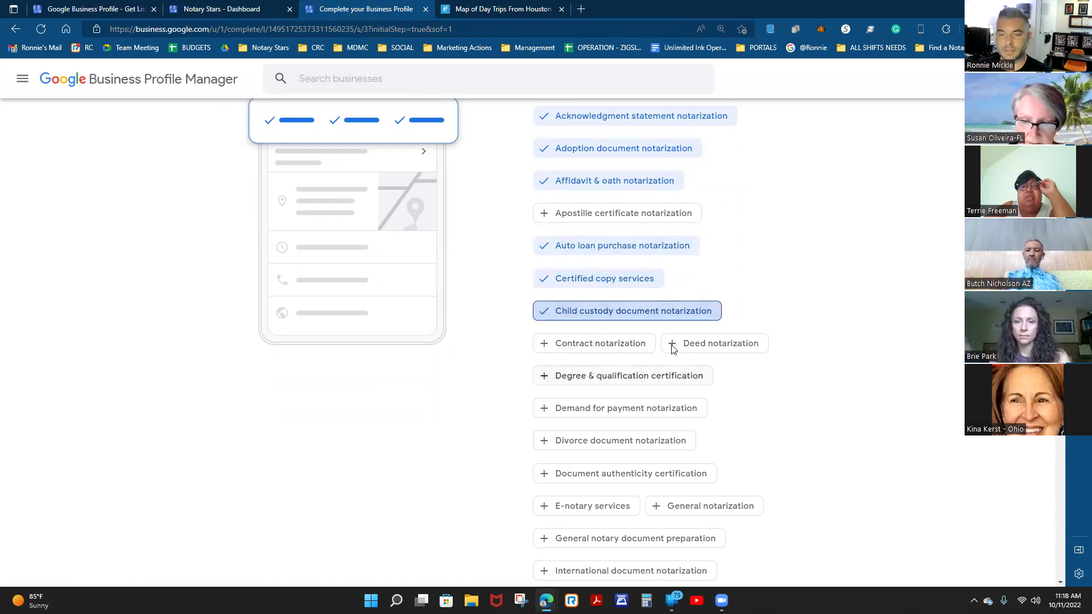
Check Deed, Contract, Demand for payment, Divorce, E-notary and General notarization services.
{"action": "scroll", "coordinate": [673, 343], "scroll_direction": "down", "scroll_amount": 1}
{"action": "left_click", "coordinate": [716, 270]}
{"action": "left_click", "coordinate": [589, 272]}
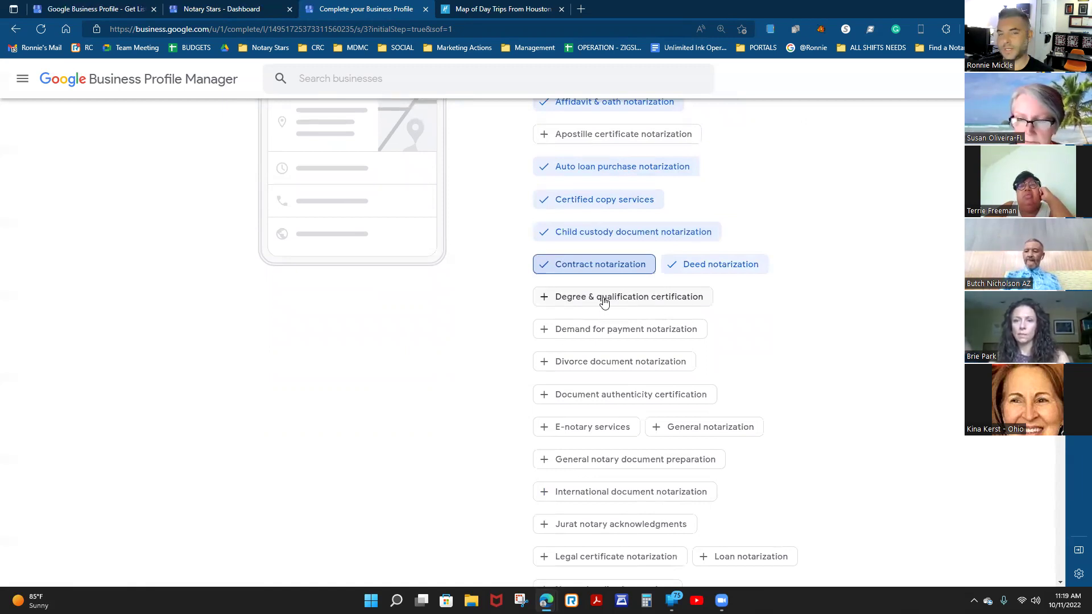
{"action": "scroll", "coordinate": [771, 357], "scroll_direction": "down", "scroll_amount": 1}
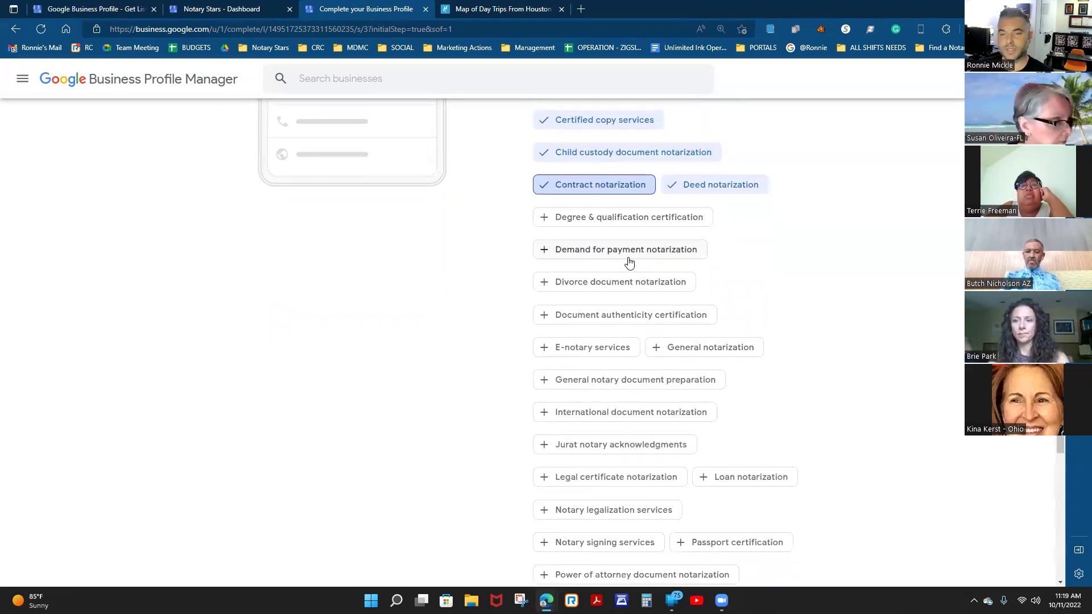
{"action": "left_click", "coordinate": [596, 253]}
{"action": "left_click", "coordinate": [604, 285]}
{"action": "scroll", "coordinate": [775, 319], "scroll_direction": "down", "scroll_amount": 1}
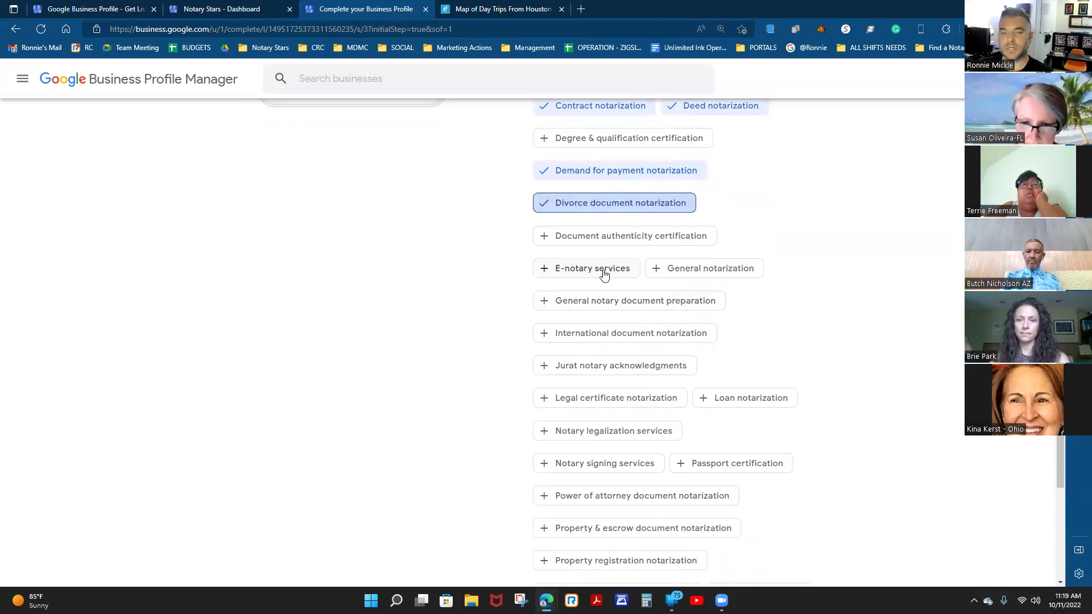
{"action": "left_click", "coordinate": [573, 271]}
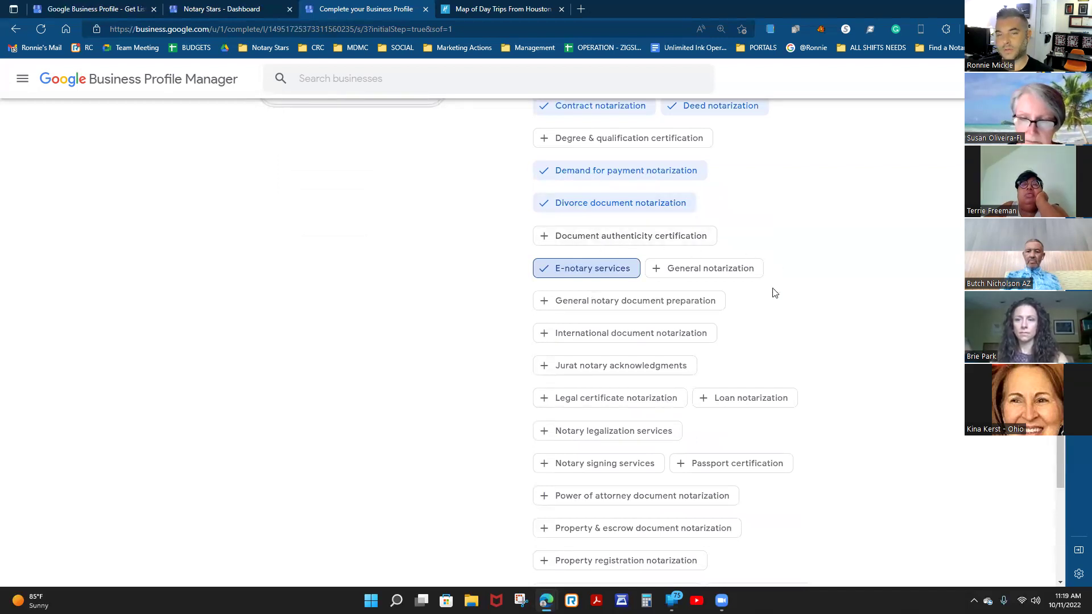
{"action": "left_click", "coordinate": [711, 268]}
{"action": "left_click", "coordinate": [623, 305]}
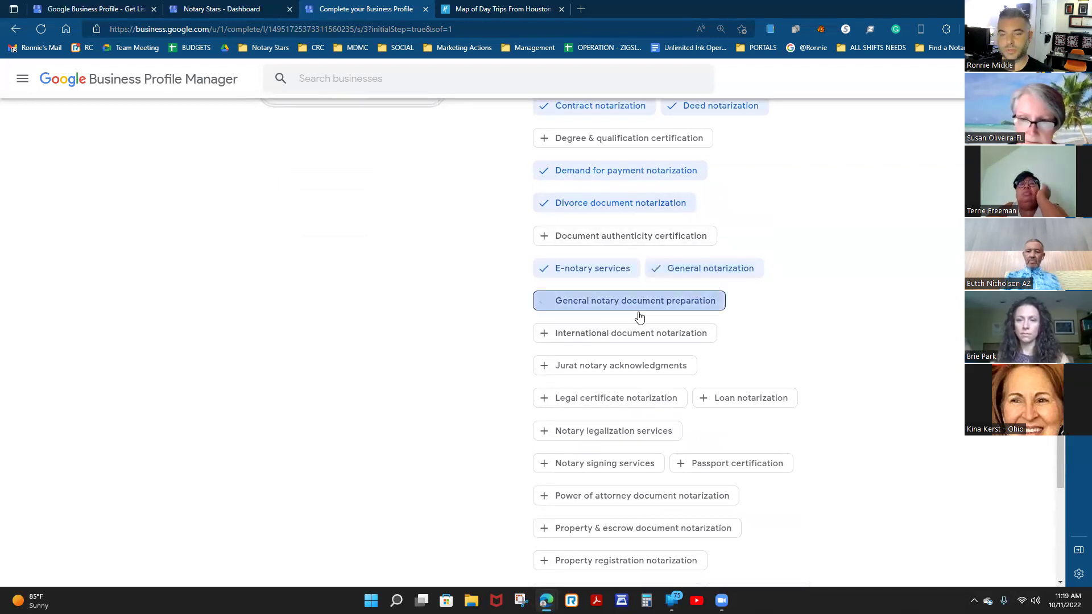
{"action": "left_click", "coordinate": [675, 304]}
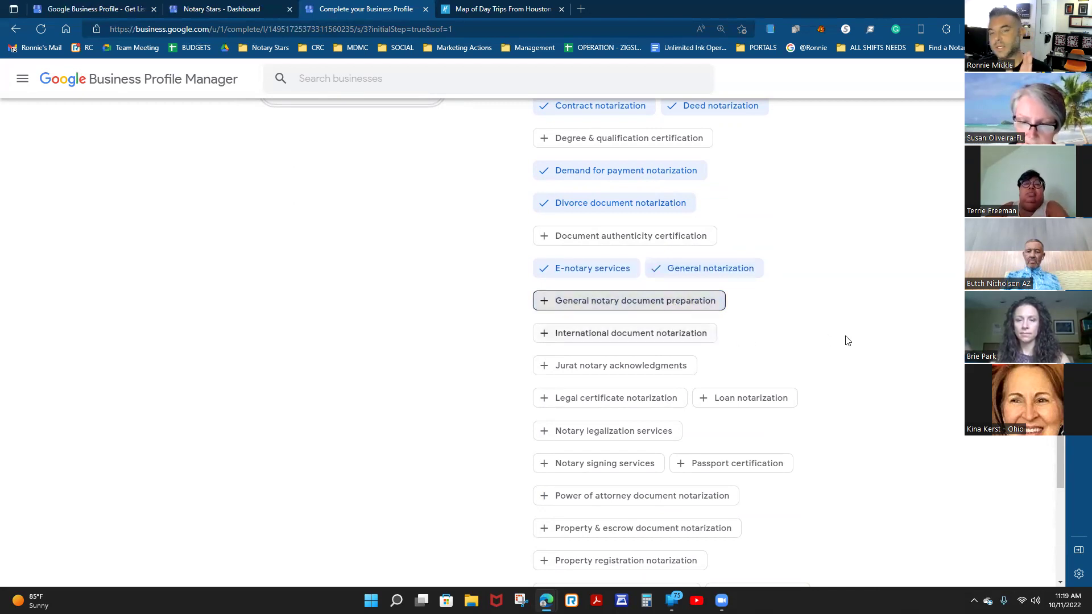
Check Jurat acknowledgments, Legal certificate, Loan notarization and Notary legalization services.
{"action": "scroll", "coordinate": [847, 340], "scroll_direction": "down", "scroll_amount": 1}
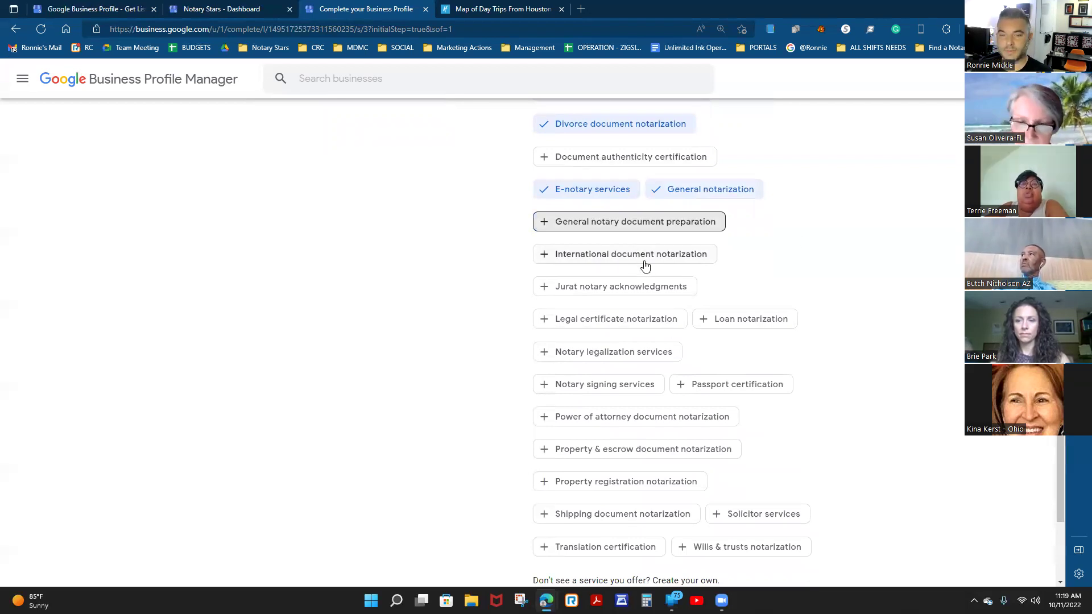
{"action": "left_click", "coordinate": [616, 260]}
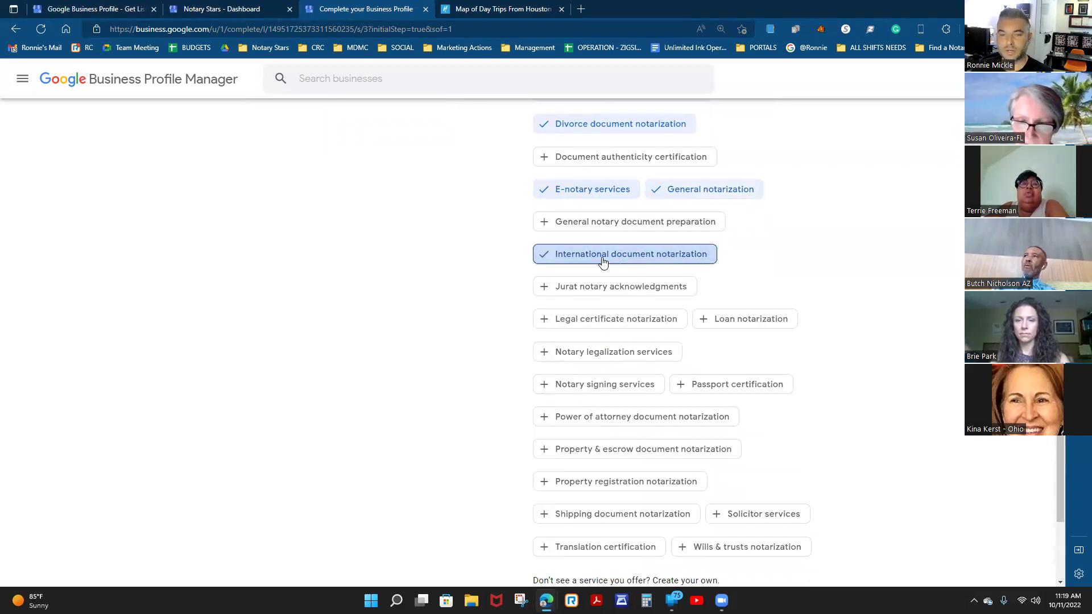
{"action": "left_click", "coordinate": [629, 260]}
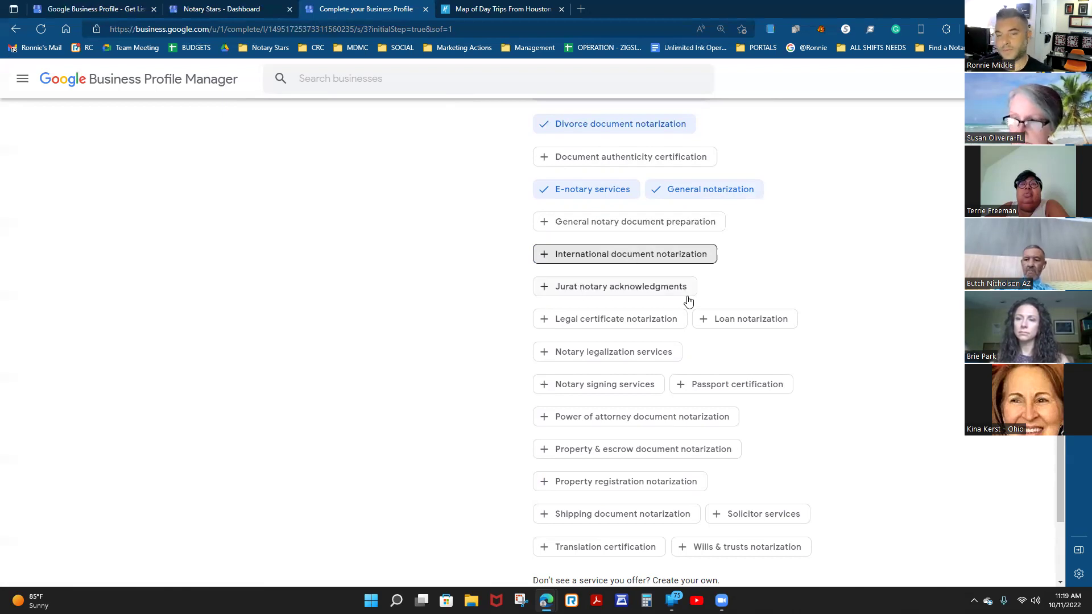
{"action": "scroll", "coordinate": [779, 276], "scroll_direction": "down", "scroll_amount": 1}
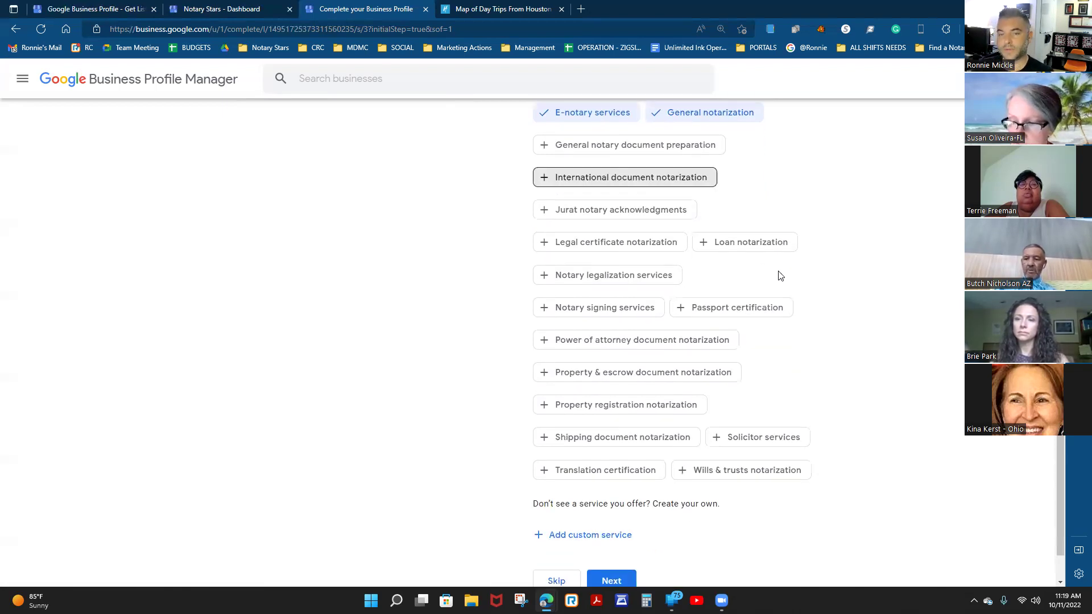
{"action": "left_click", "coordinate": [605, 212]}
{"action": "left_click", "coordinate": [589, 239]}
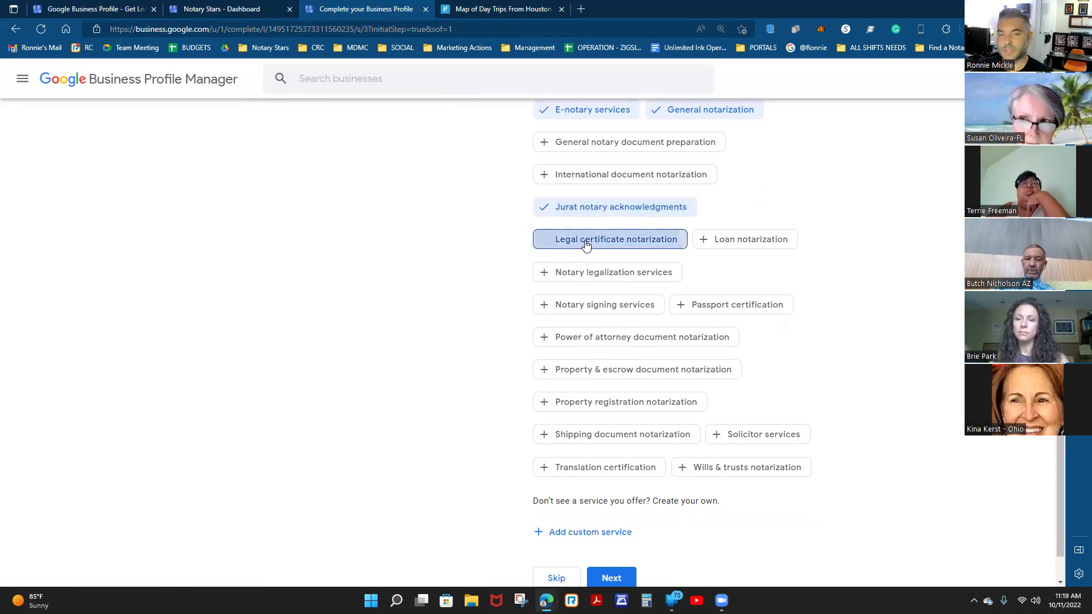
{"action": "left_click", "coordinate": [748, 247]}
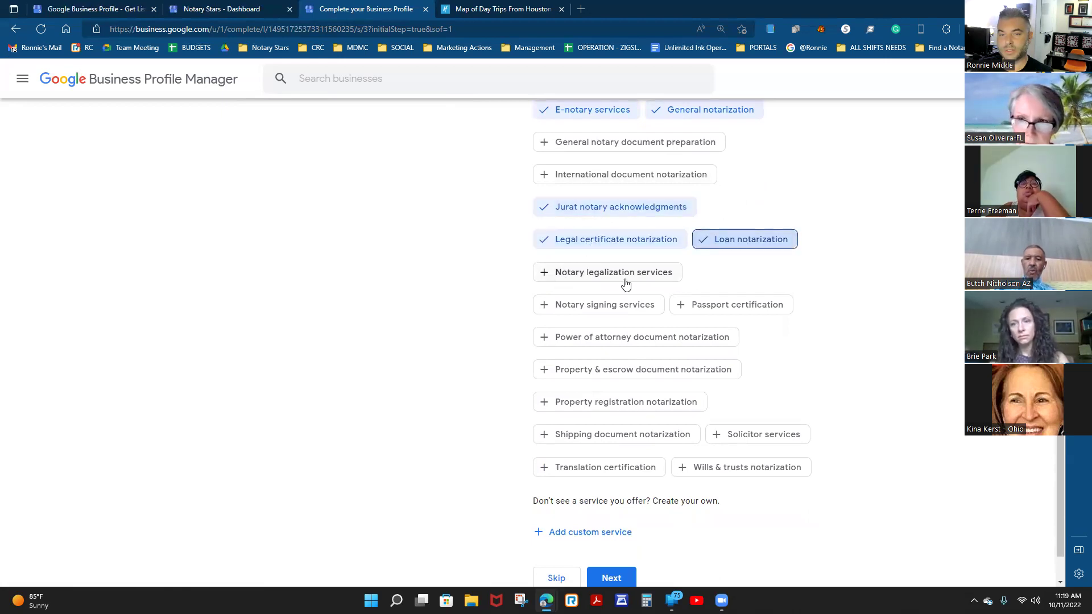
{"action": "left_click", "coordinate": [603, 276]}
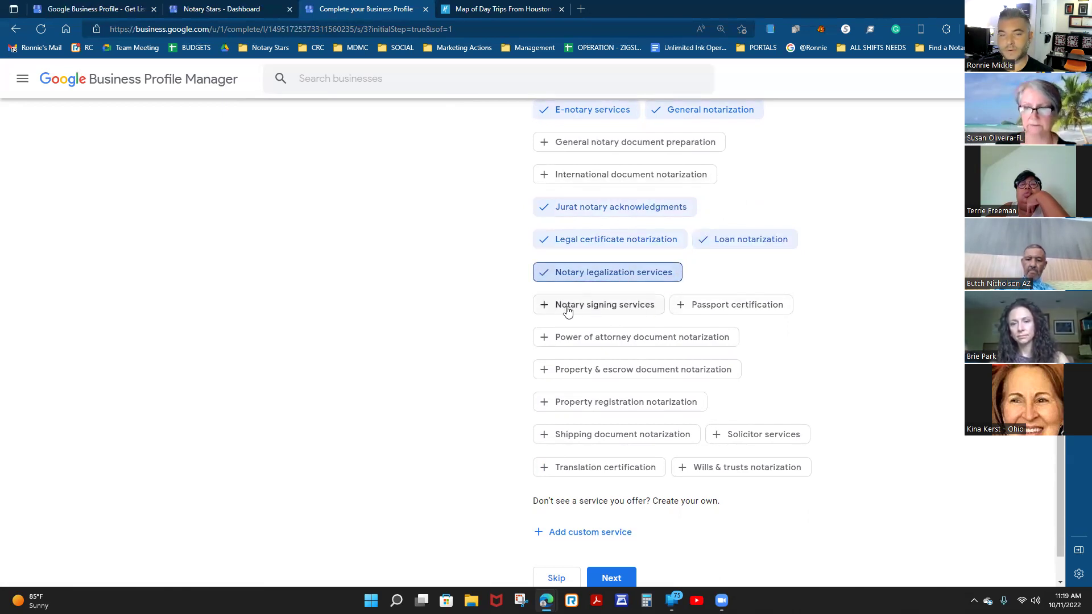
{"action": "left_click", "coordinate": [607, 308]}
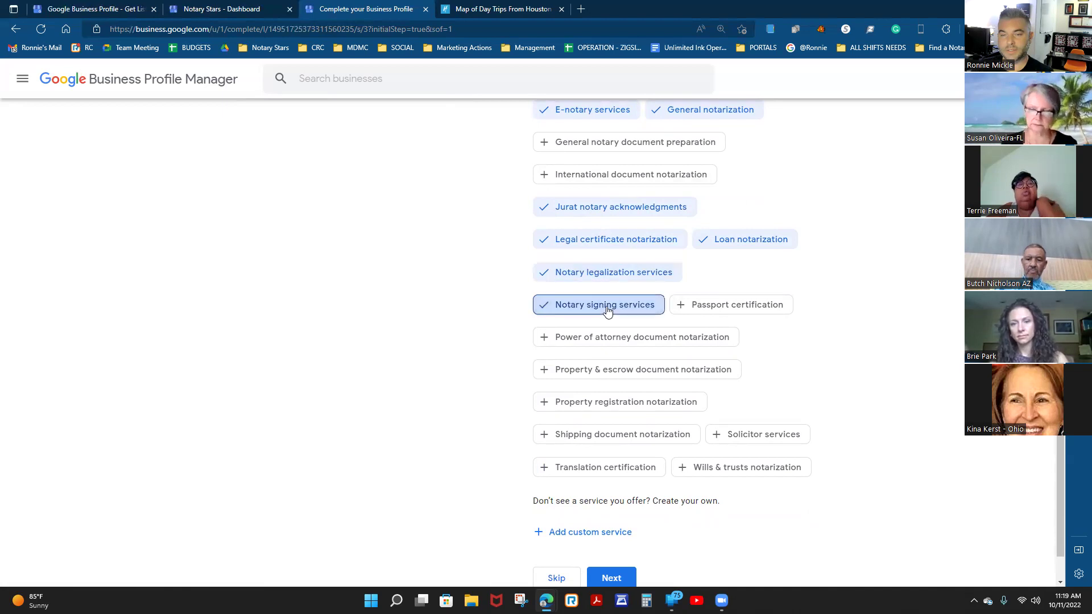
{"action": "left_click", "coordinate": [578, 311]}
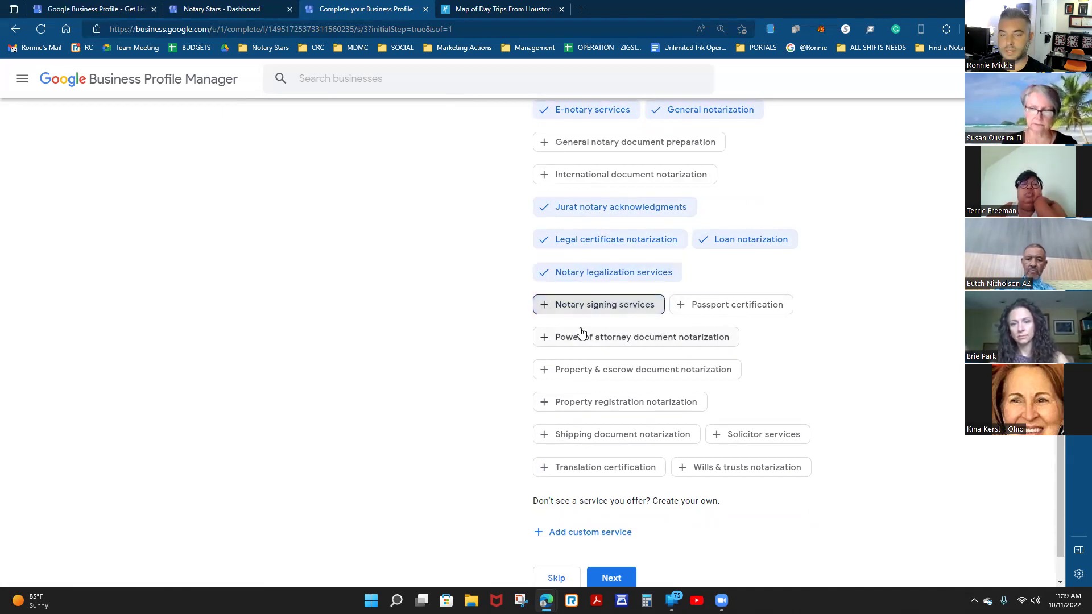
Check Power of attorney, Property & escrow, Property registration, Shipping, Solicitor, and Wills & trusts services.
{"action": "left_click", "coordinate": [637, 342]}
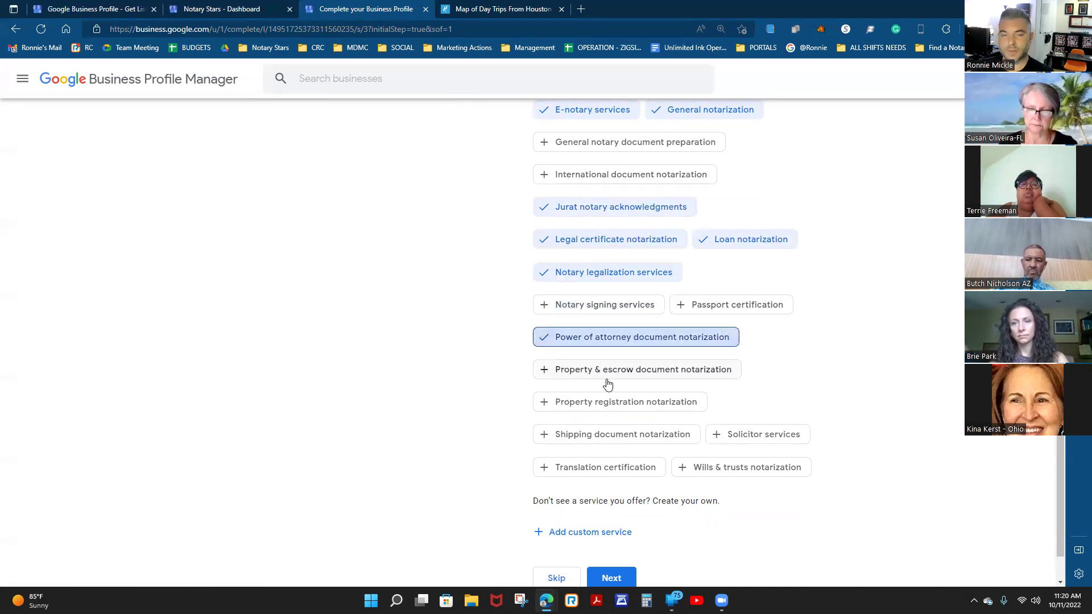
{"action": "left_click", "coordinate": [614, 377]}
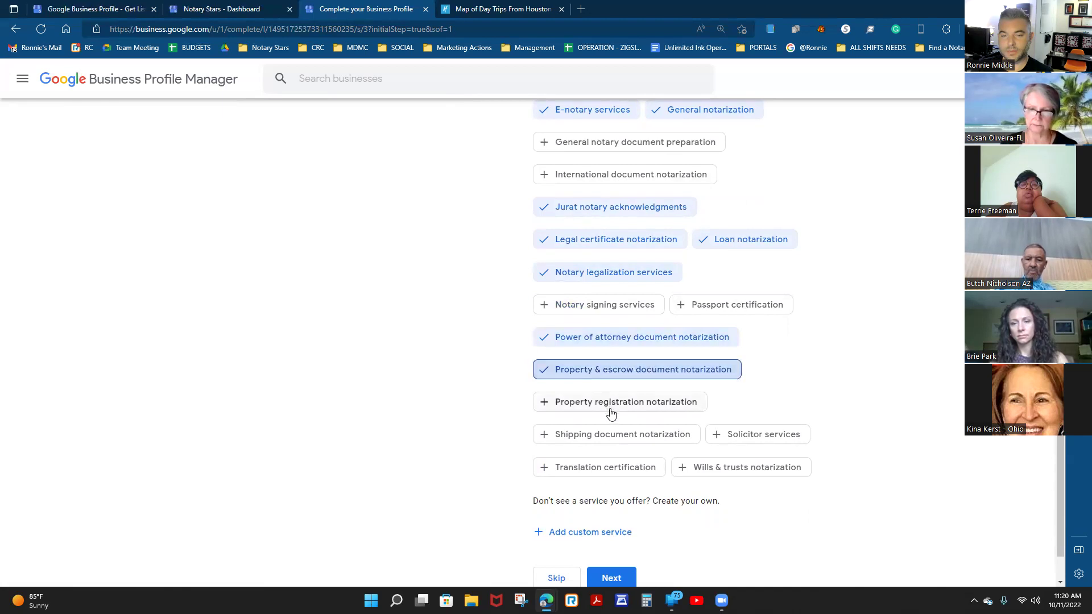
{"action": "left_click", "coordinate": [612, 410]}
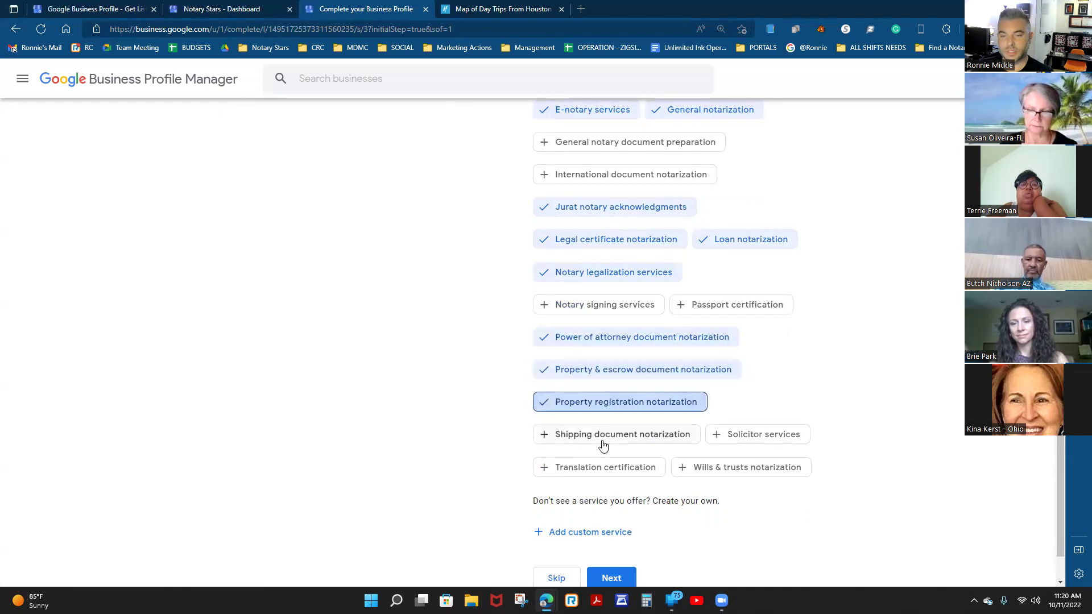
{"action": "left_click", "coordinate": [602, 436]}
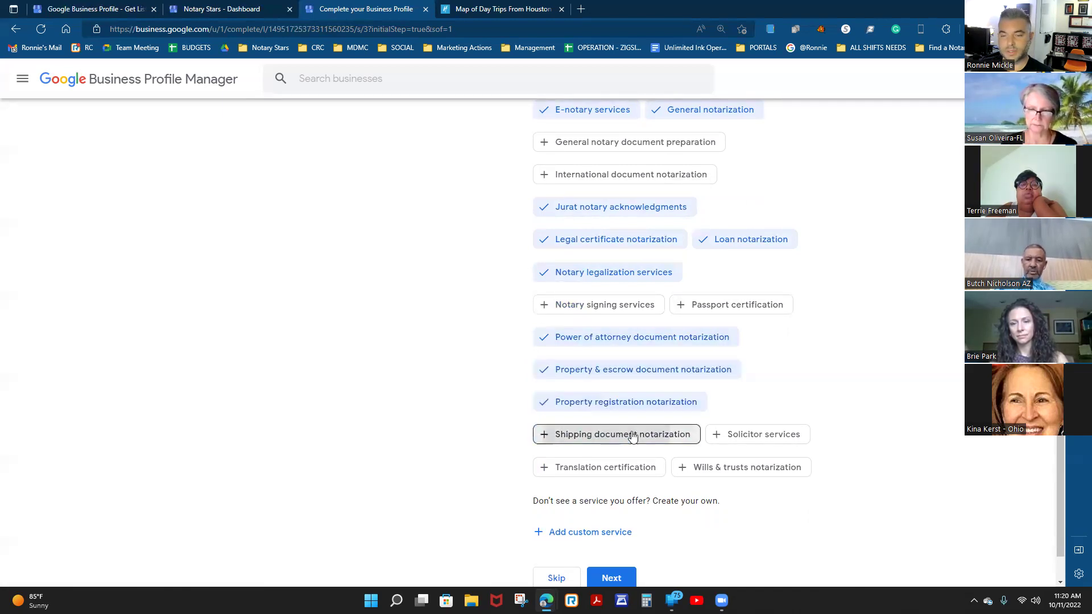
{"action": "left_click", "coordinate": [774, 438]}
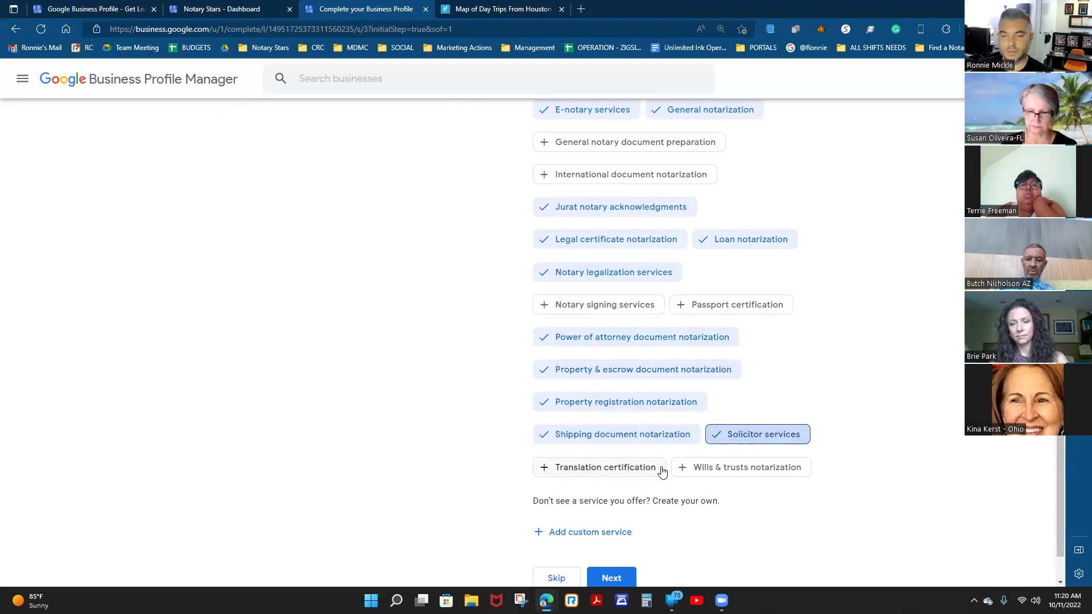
{"action": "scroll", "coordinate": [896, 403], "scroll_direction": "down", "scroll_amount": 1}
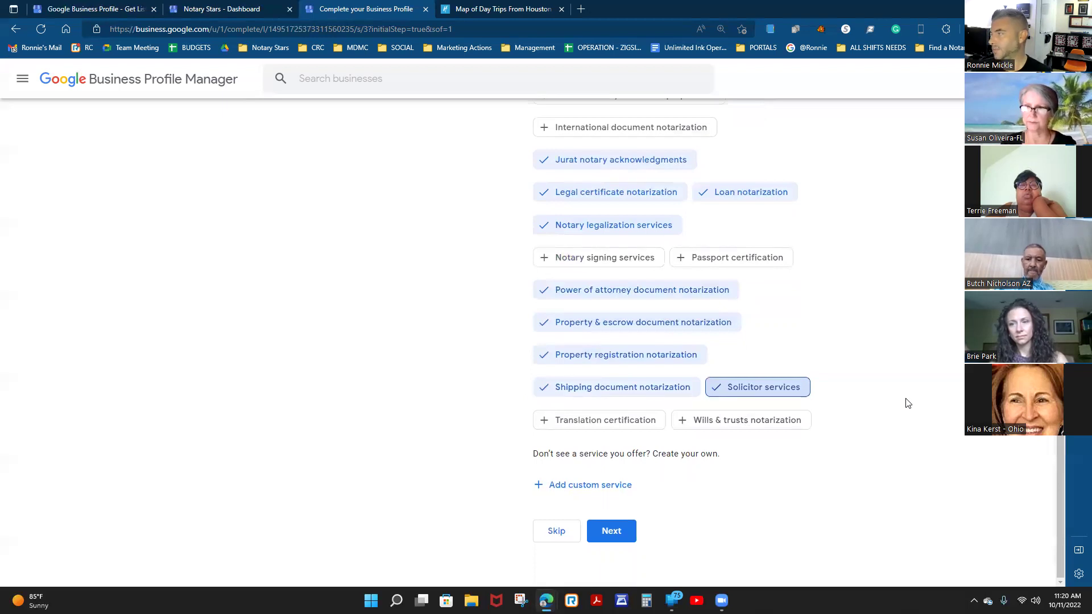
{"action": "left_click", "coordinate": [750, 425]}
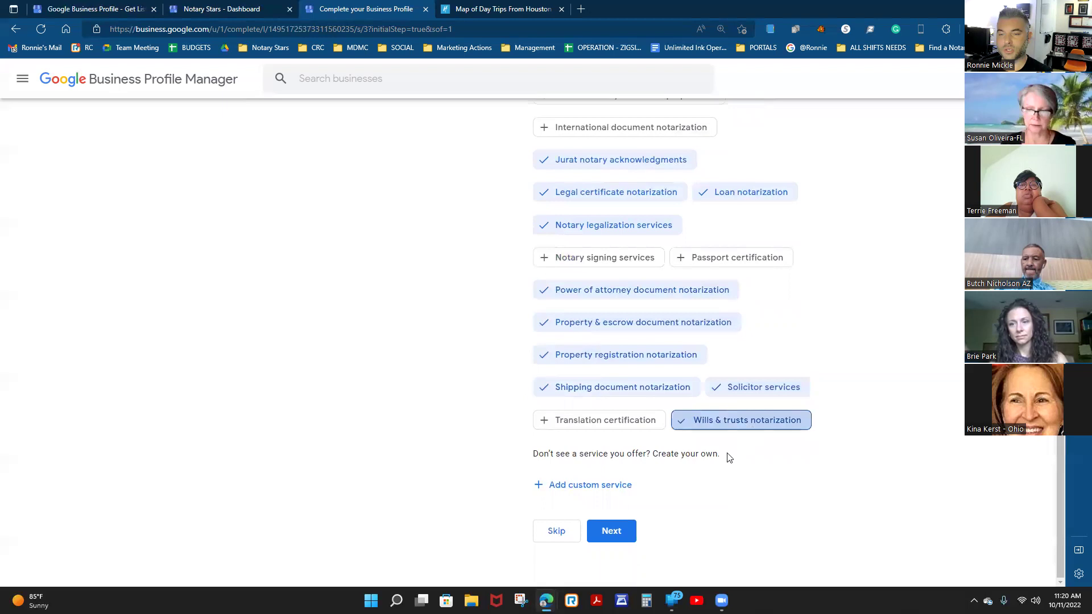
Add 'I9 Verfication' as a custom service and save the services list.
{"action": "left_click", "coordinate": [592, 489]}
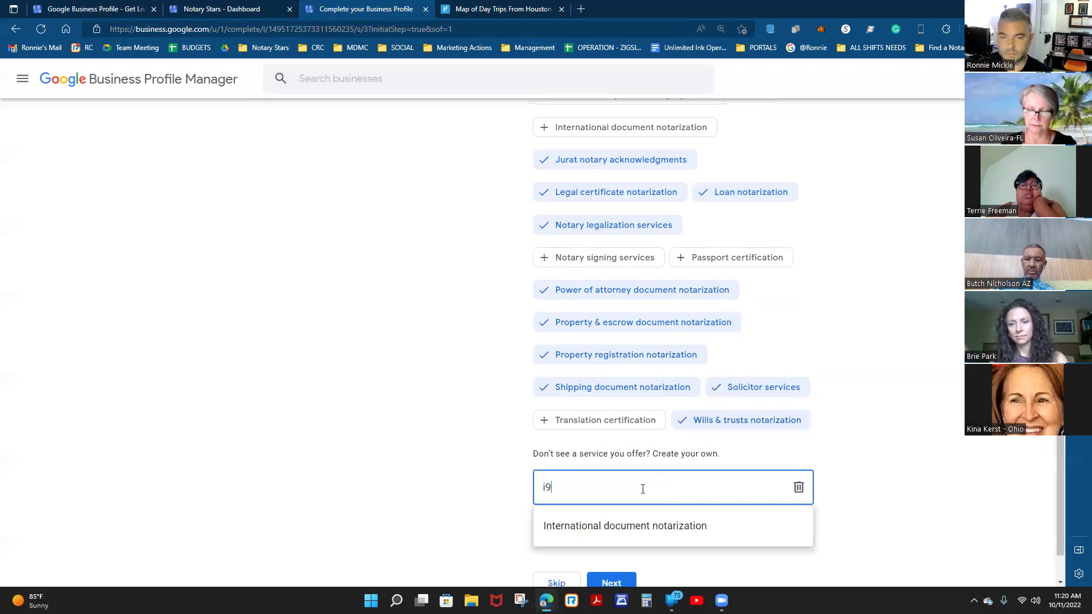
{"action": "type", "text": "I9 Verfication"}
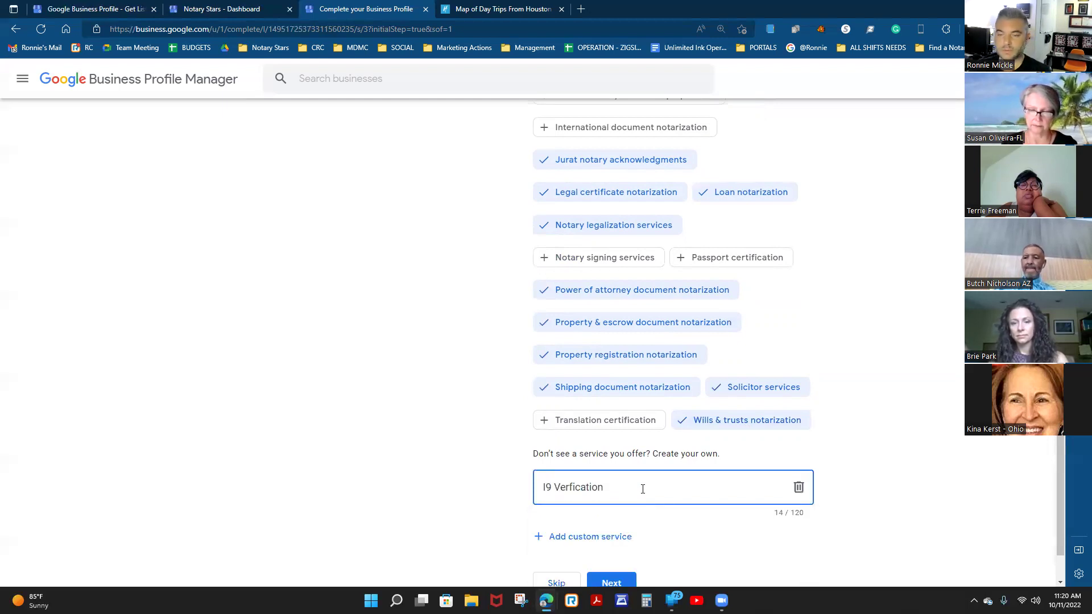
{"action": "left_click", "coordinate": [905, 462]}
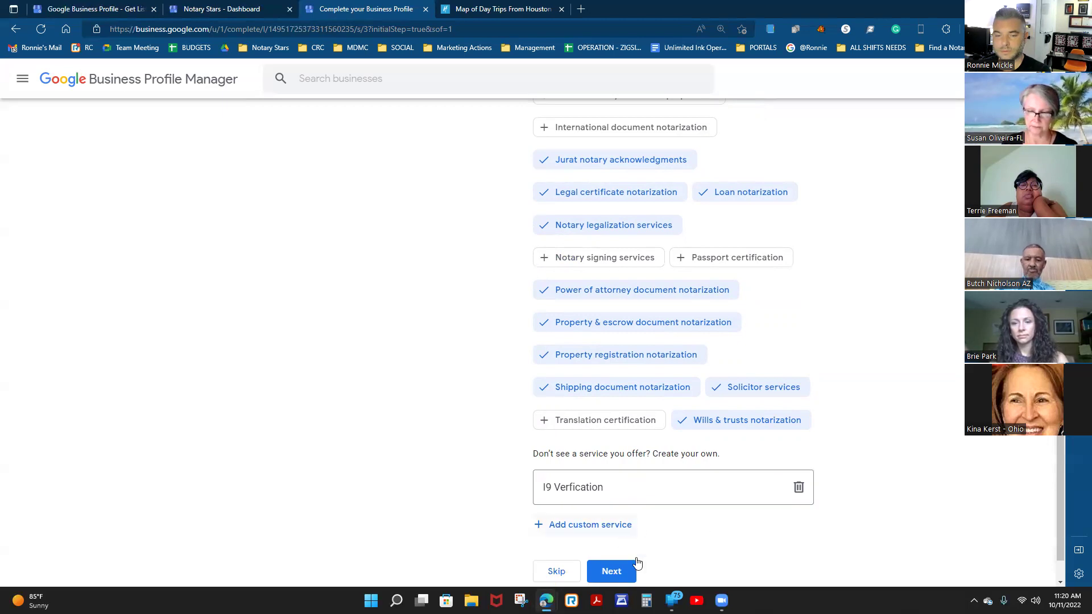
{"action": "left_click", "coordinate": [626, 489]}
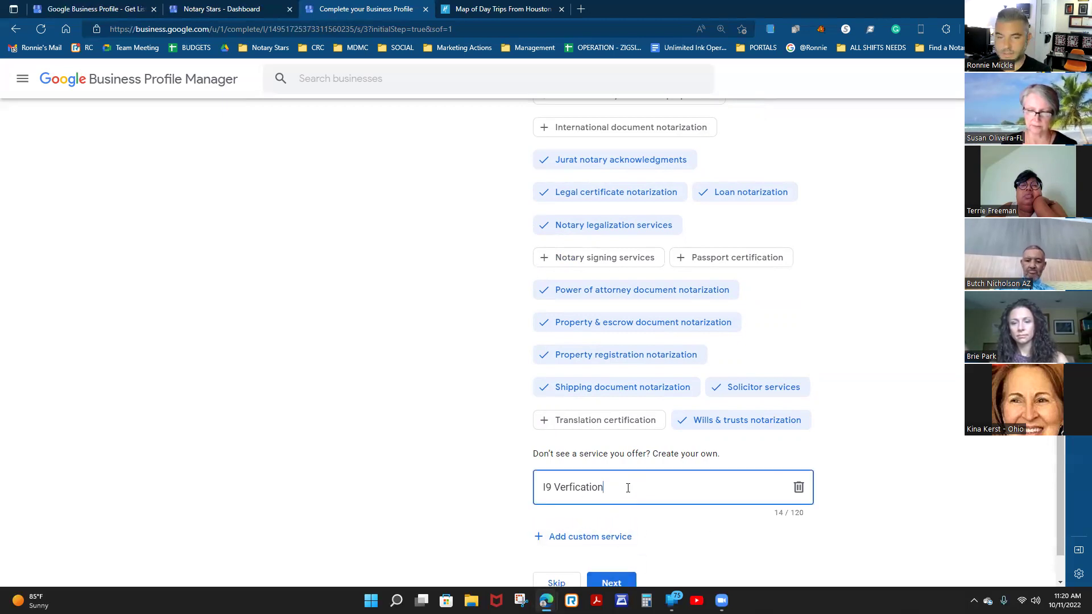
{"action": "left_click", "coordinate": [897, 470]}
{"action": "scroll", "coordinate": [897, 470], "scroll_direction": "down", "scroll_amount": 1}
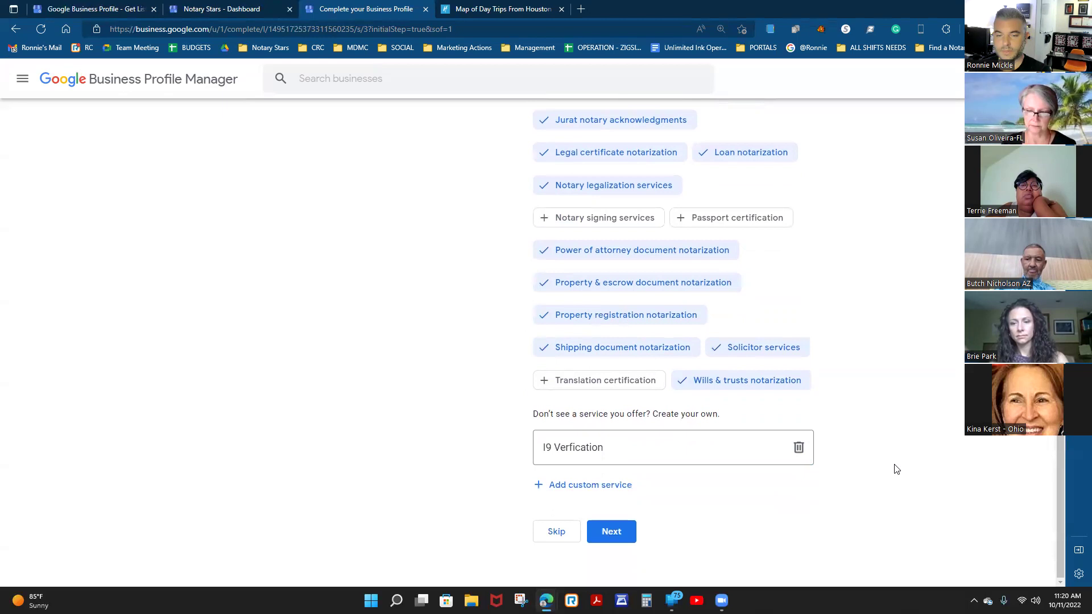
{"action": "left_click", "coordinate": [626, 530]}
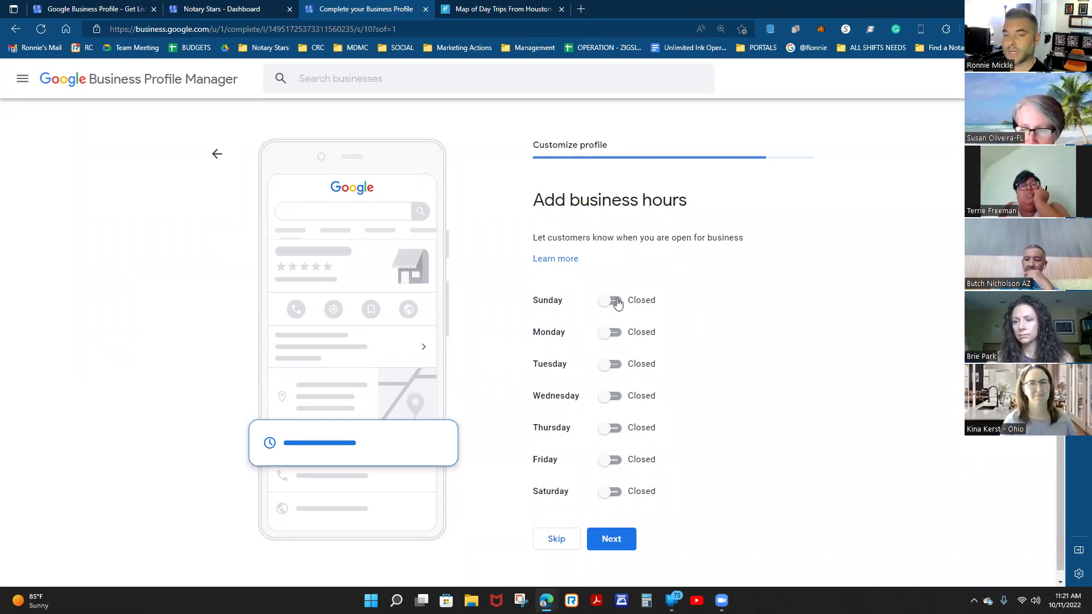
Mark Sunday open with hours 6:00 AM to 10:00 PM.
{"action": "left_click", "coordinate": [617, 304]}
{"action": "left_click", "coordinate": [567, 323]}
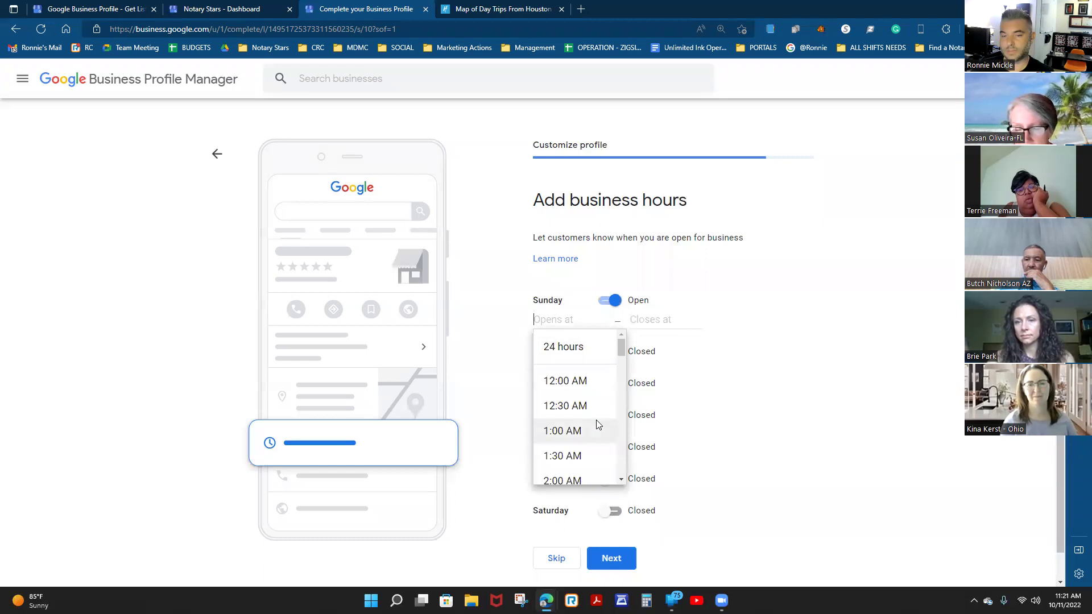
{"action": "scroll", "coordinate": [596, 423], "scroll_direction": "down", "scroll_amount": 1}
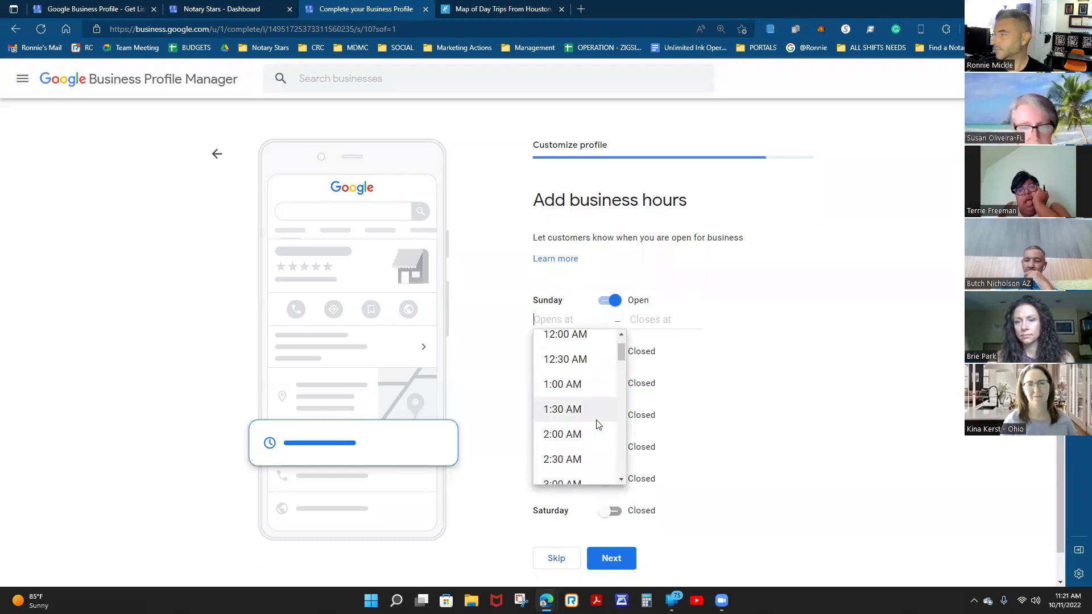
{"action": "scroll", "coordinate": [583, 404], "scroll_direction": "up", "scroll_amount": 1}
{"action": "scroll", "coordinate": [584, 398], "scroll_direction": "down", "scroll_amount": 3}
{"action": "scroll", "coordinate": [584, 396], "scroll_direction": "down", "scroll_amount": 4}
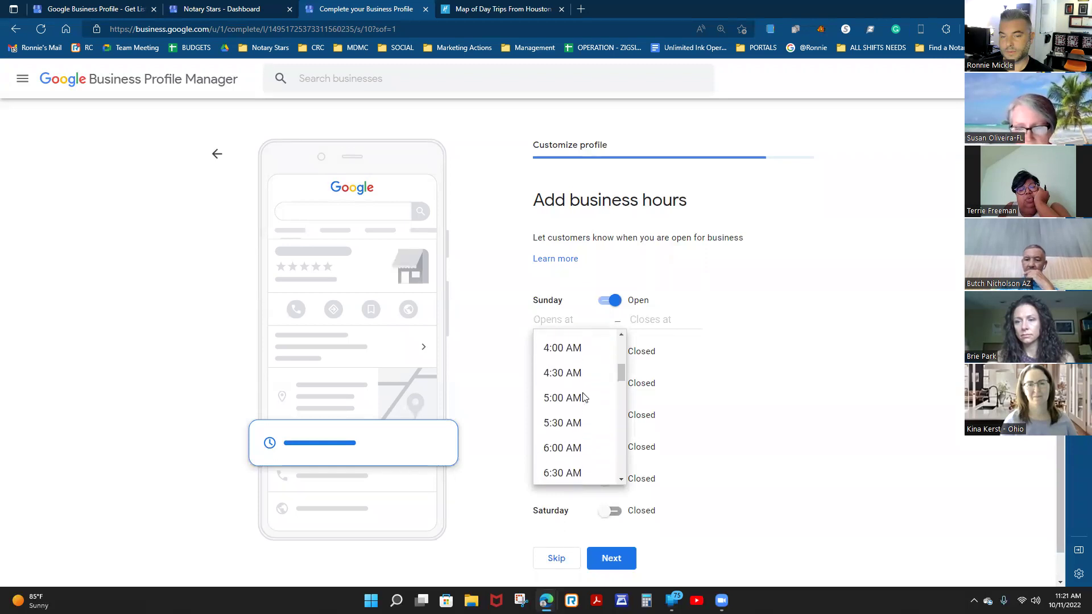
{"action": "left_click", "coordinate": [565, 377]}
{"action": "left_click", "coordinate": [654, 320]}
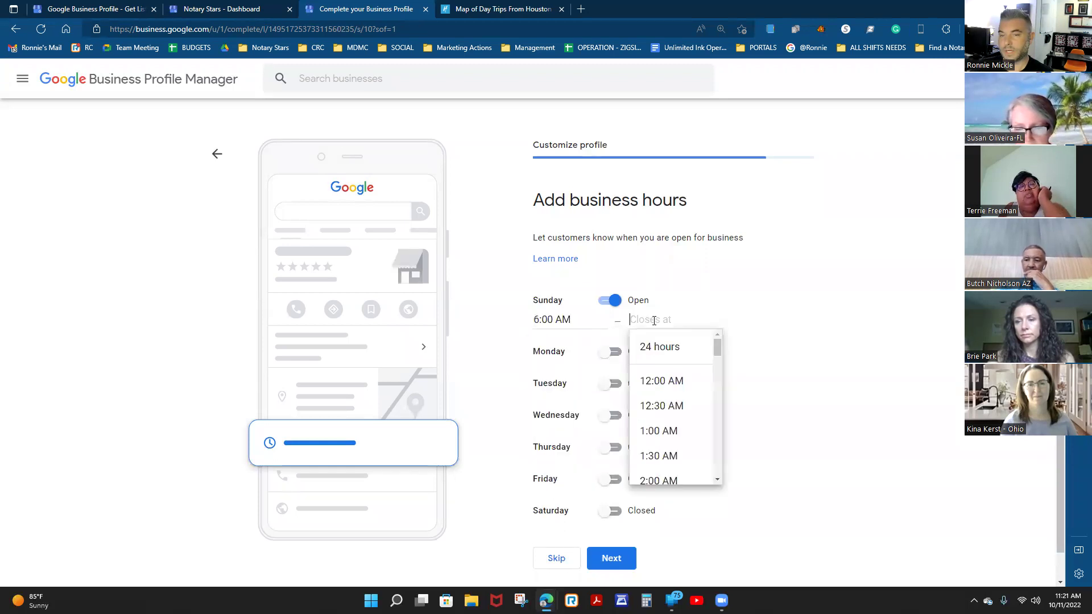
{"action": "scroll", "coordinate": [682, 413], "scroll_direction": "down", "scroll_amount": 4}
{"action": "scroll", "coordinate": [683, 418], "scroll_direction": "down", "scroll_amount": 5}
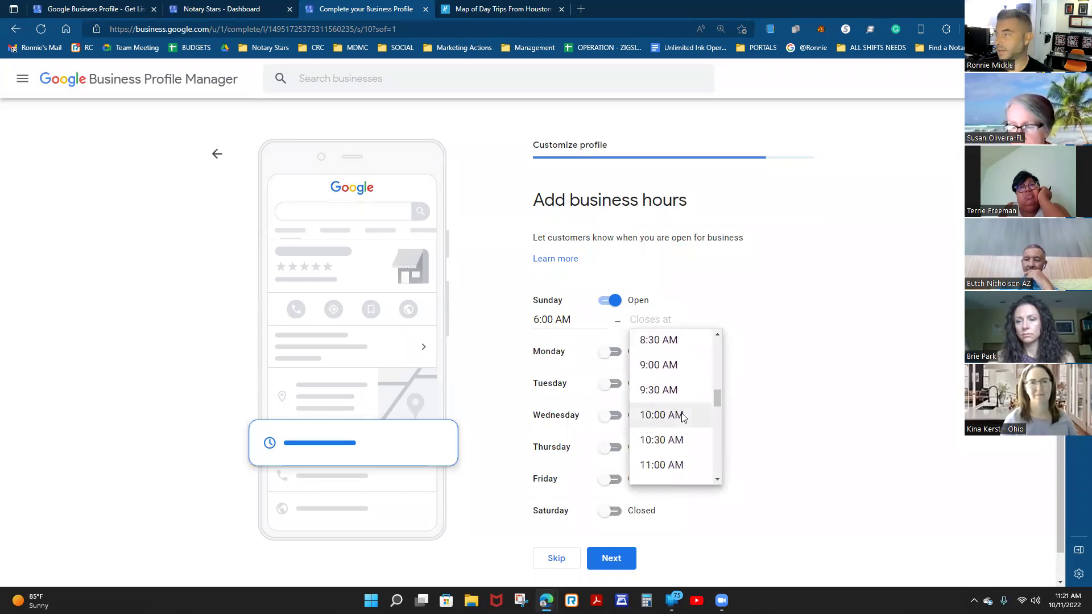
{"action": "scroll", "coordinate": [683, 418], "scroll_direction": "down", "scroll_amount": 9}
{"action": "scroll", "coordinate": [683, 418], "scroll_direction": "down", "scroll_amount": 4}
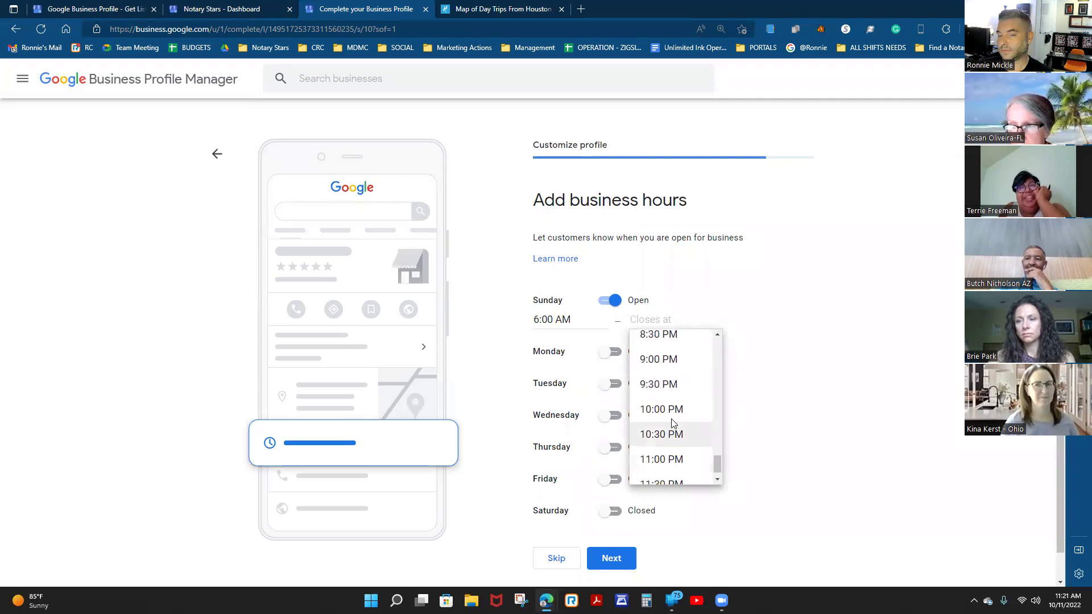
{"action": "left_click", "coordinate": [669, 410]}
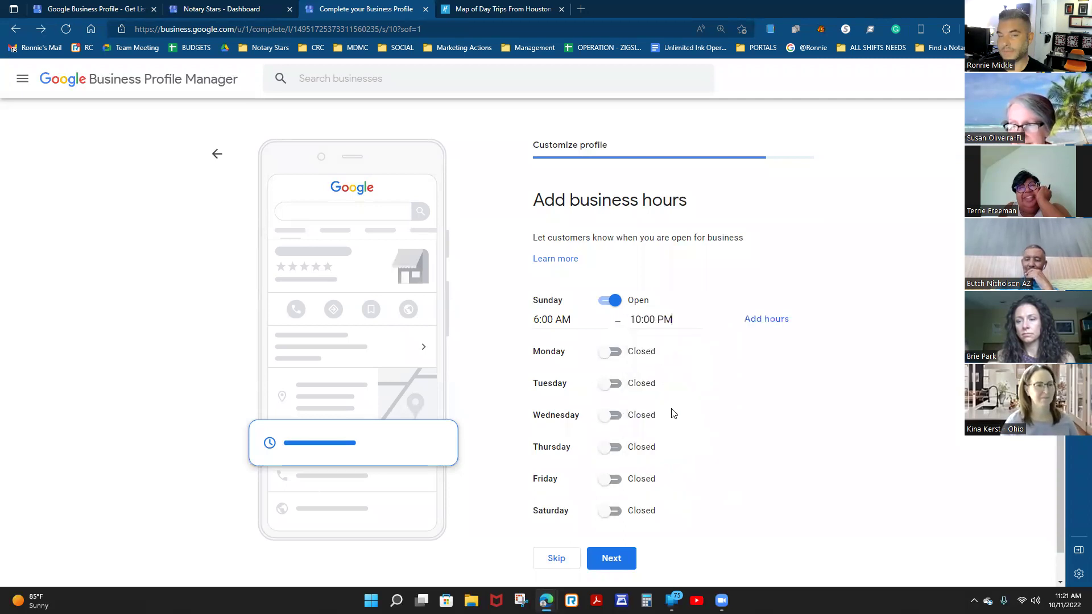
Mark Monday open with hours 6:00 AM to 10:00 PM.
{"action": "left_click", "coordinate": [613, 353]}
{"action": "left_click", "coordinate": [555, 369]}
{"action": "scroll", "coordinate": [585, 480], "scroll_direction": "down", "scroll_amount": 4}
{"action": "scroll", "coordinate": [585, 489], "scroll_direction": "down", "scroll_amount": 3}
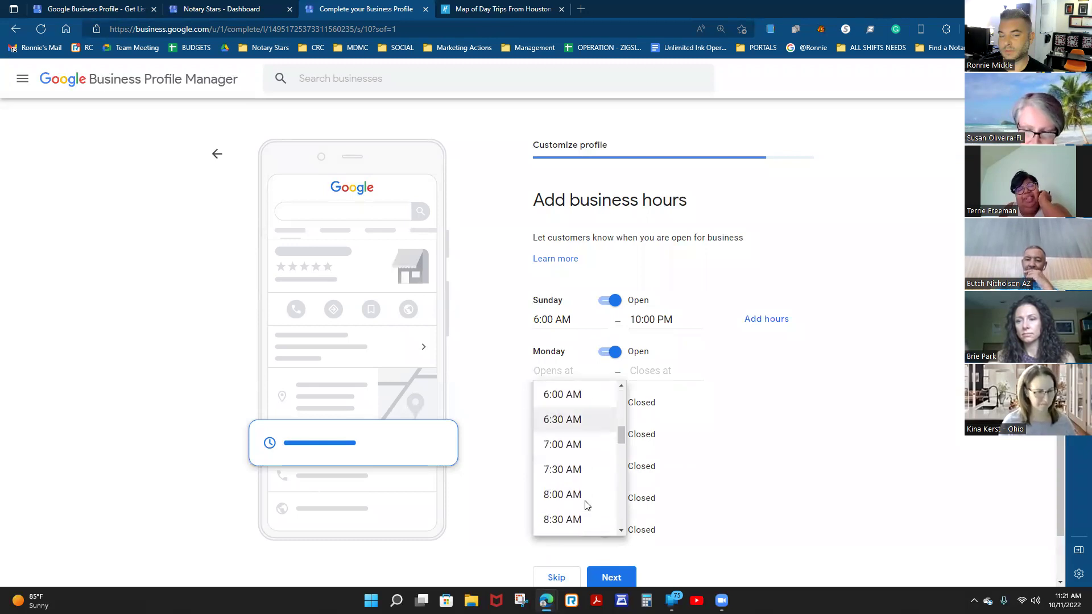
{"action": "scroll", "coordinate": [585, 502], "scroll_direction": "down", "scroll_amount": 1}
{"action": "scroll", "coordinate": [576, 446], "scroll_direction": "up", "scroll_amount": 3}
{"action": "left_click", "coordinate": [568, 405]}
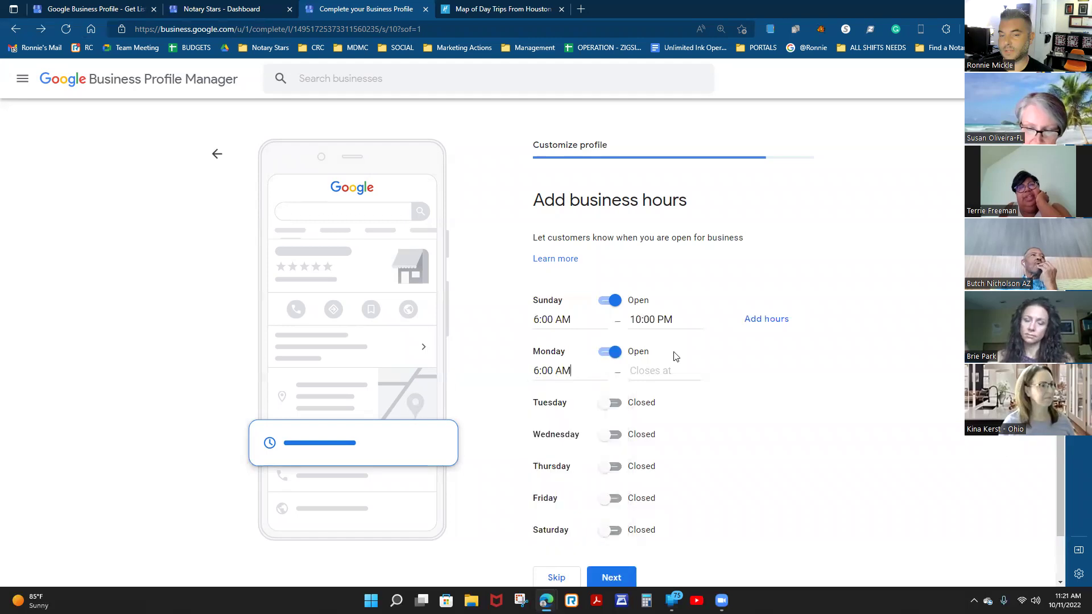
{"action": "left_click", "coordinate": [665, 370]}
{"action": "scroll", "coordinate": [677, 494], "scroll_direction": "down", "scroll_amount": 8}
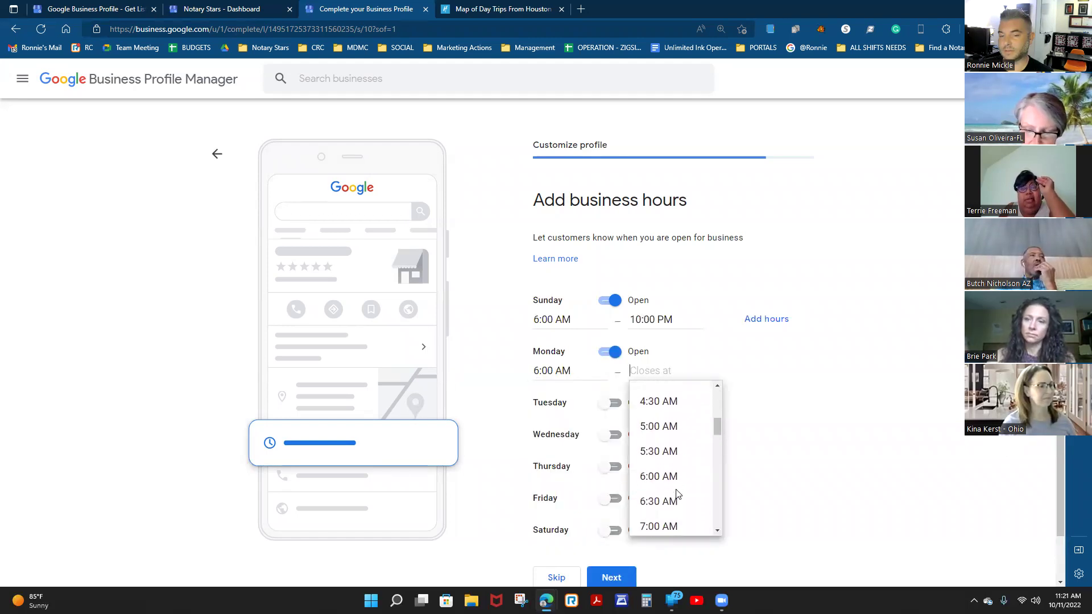
{"action": "scroll", "coordinate": [677, 494], "scroll_direction": "down", "scroll_amount": 3}
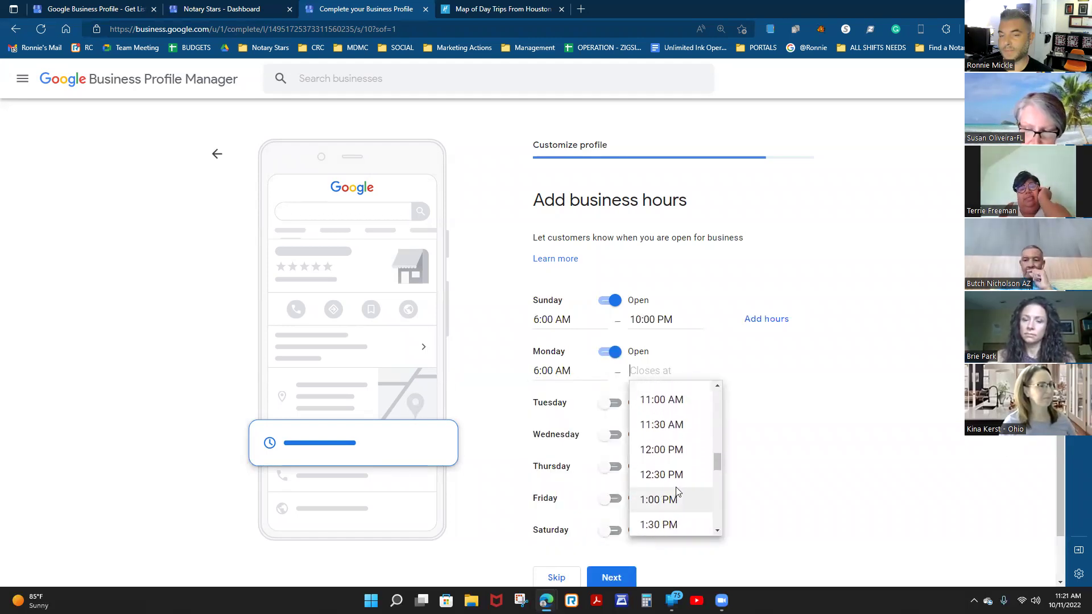
{"action": "scroll", "coordinate": [678, 482], "scroll_direction": "up", "scroll_amount": 1}
{"action": "scroll", "coordinate": [673, 465], "scroll_direction": "up", "scroll_amount": 3}
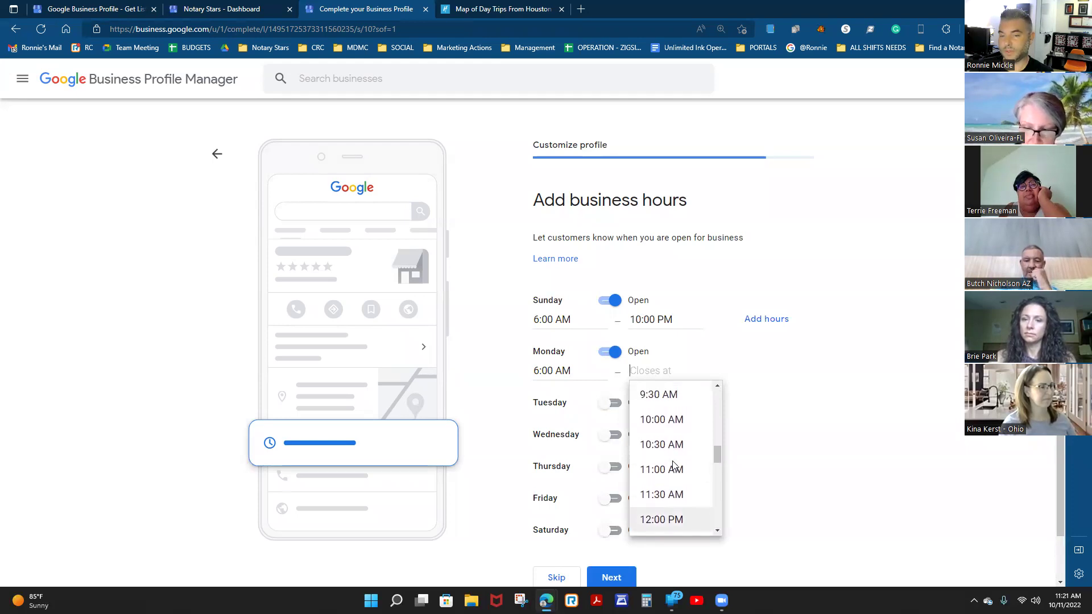
{"action": "scroll", "coordinate": [674, 459], "scroll_direction": "down", "scroll_amount": 5}
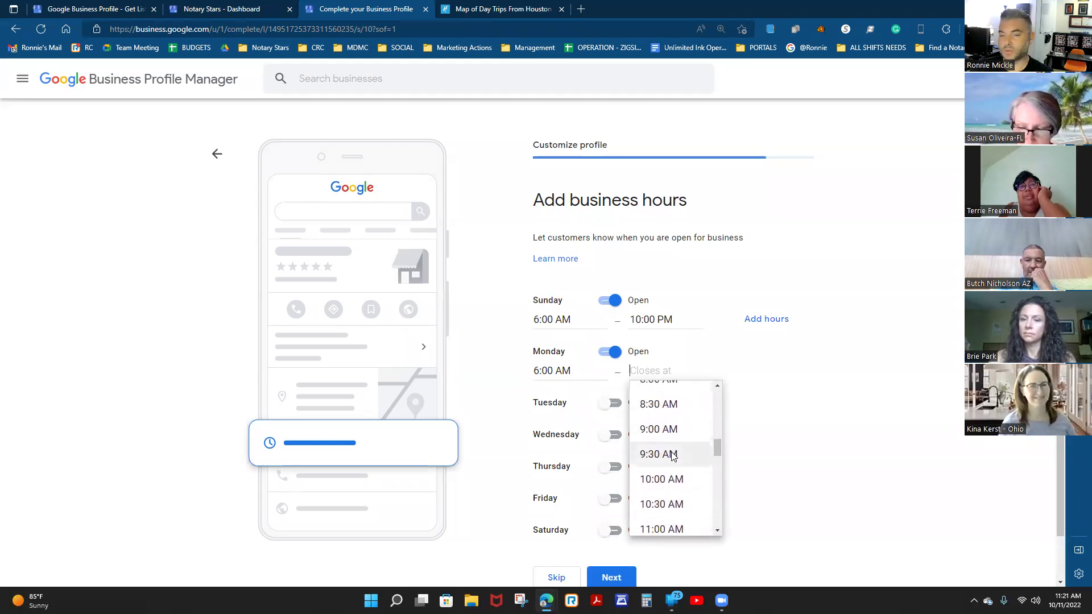
{"action": "scroll", "coordinate": [683, 467], "scroll_direction": "down", "scroll_amount": 7}
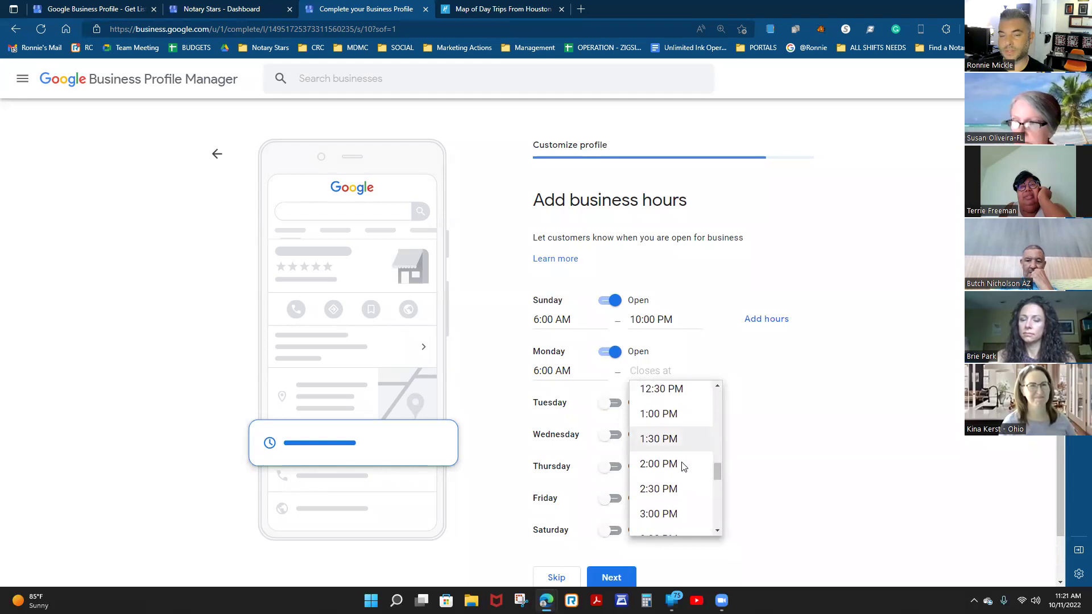
{"action": "scroll", "coordinate": [683, 463], "scroll_direction": "down", "scroll_amount": 4}
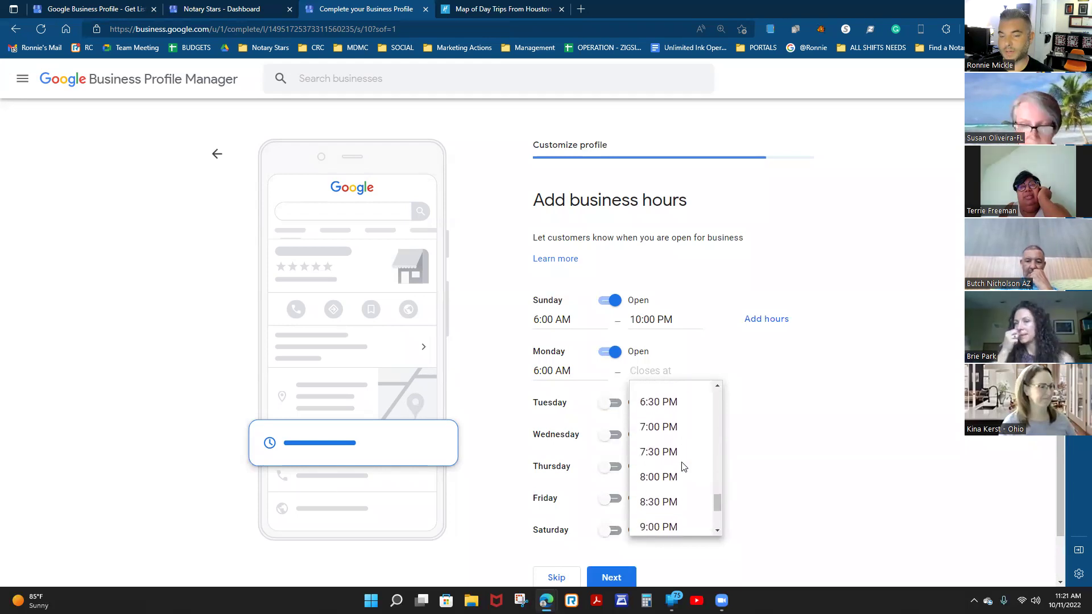
{"action": "left_click", "coordinate": [672, 446]}
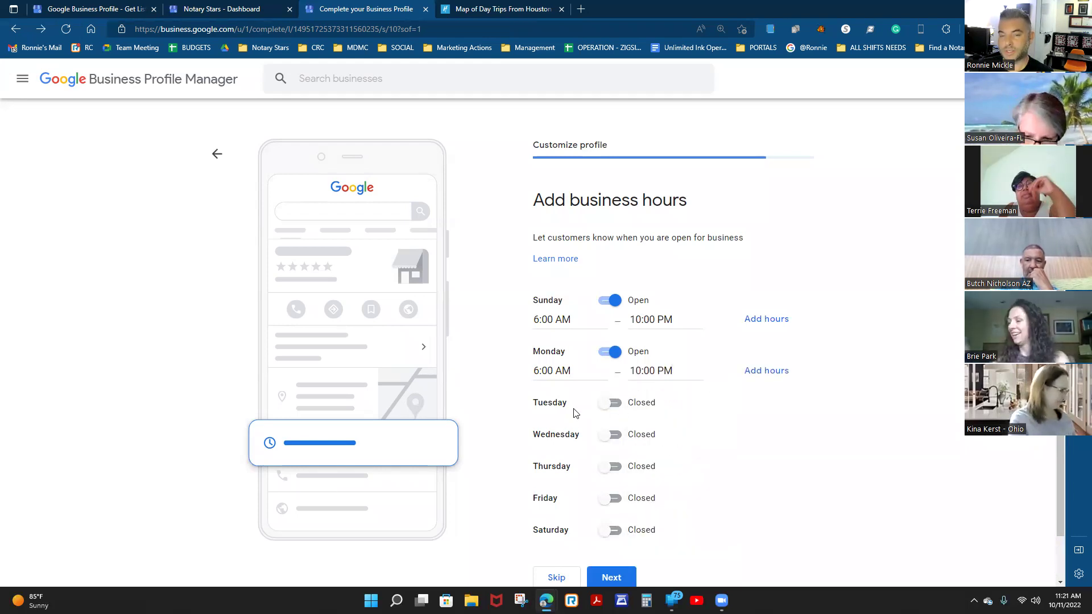
Mark Tuesday open with a 6:00 AM opening time.
{"action": "left_click", "coordinate": [614, 404]}
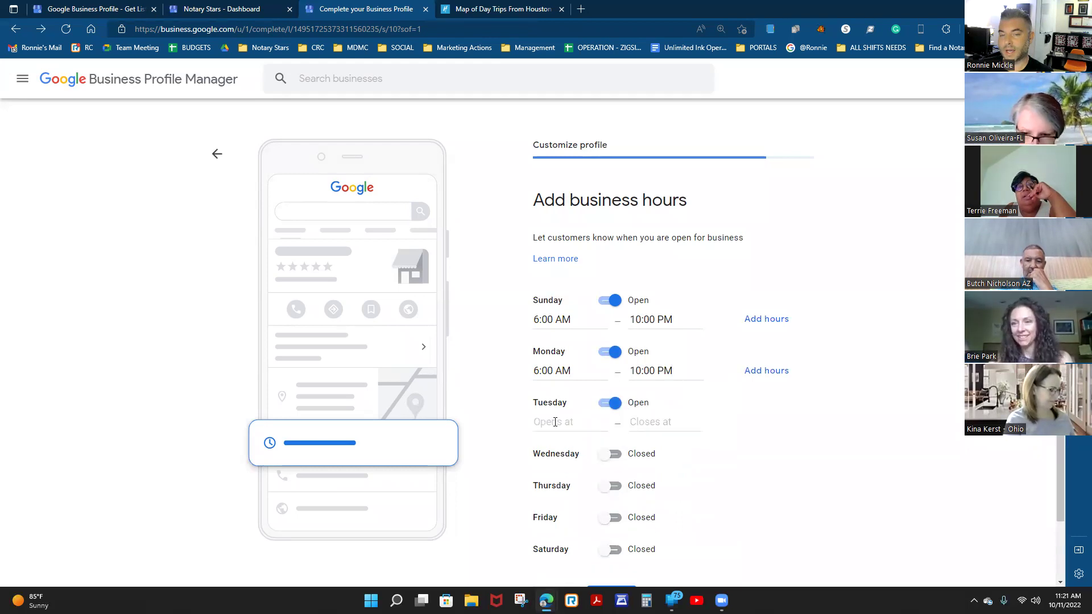
{"action": "left_click", "coordinate": [555, 422]}
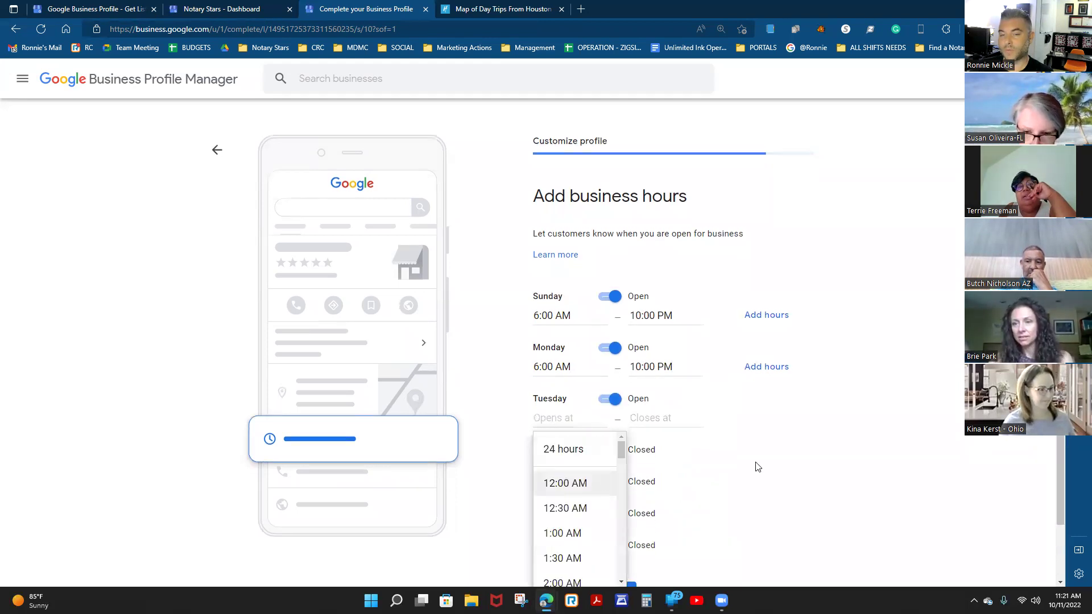
{"action": "scroll", "coordinate": [682, 483], "scroll_direction": "down", "scroll_amount": 1}
{"action": "scroll", "coordinate": [592, 496], "scroll_direction": "down", "scroll_amount": 3}
{"action": "scroll", "coordinate": [582, 508], "scroll_direction": "down", "scroll_amount": 6}
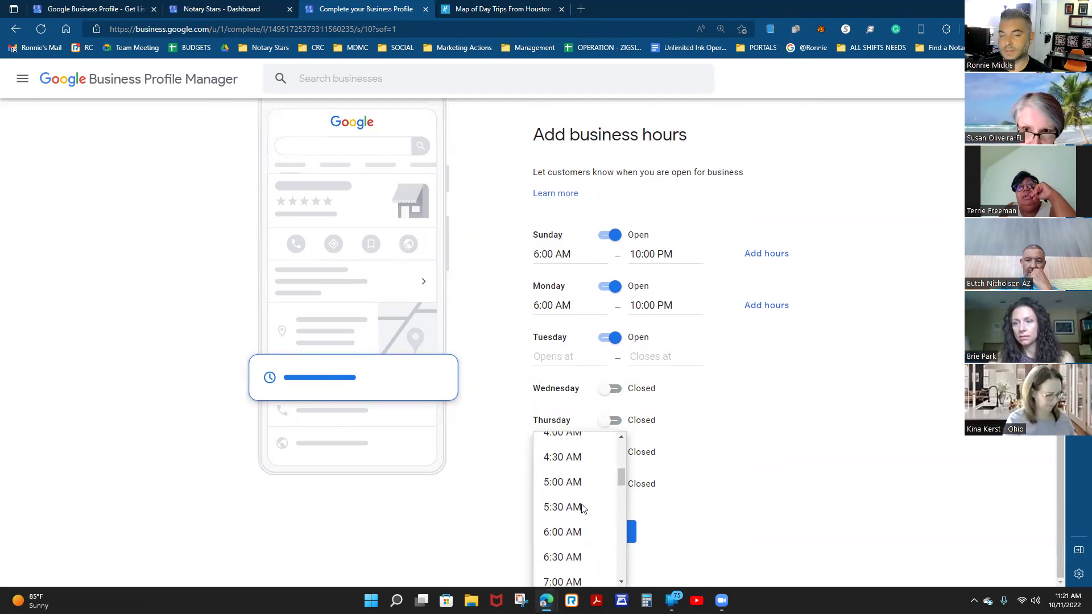
{"action": "scroll", "coordinate": [580, 507], "scroll_direction": "down", "scroll_amount": 1}
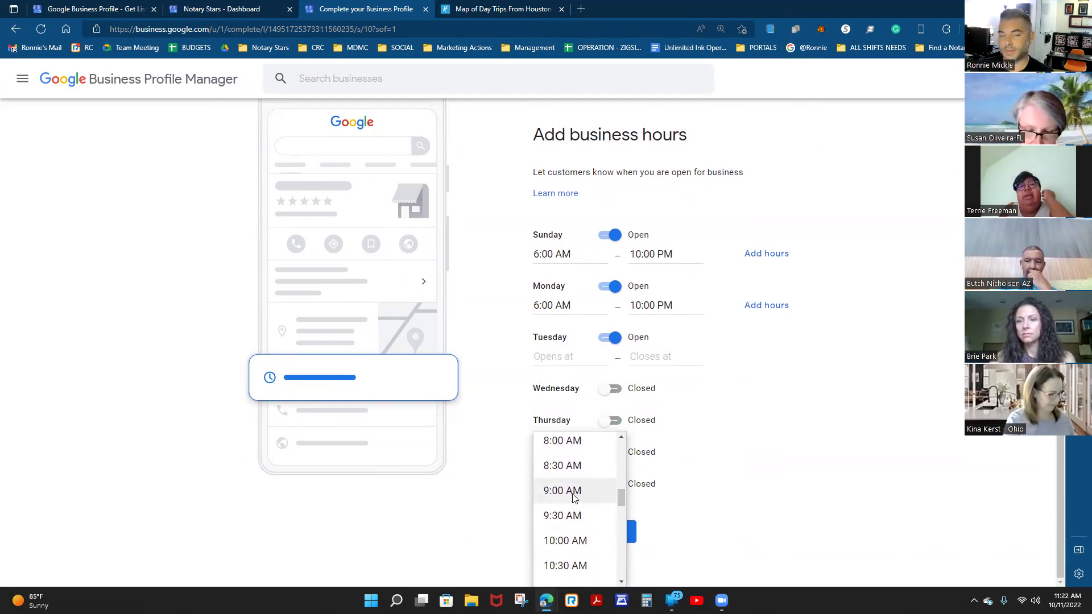
{"action": "scroll", "coordinate": [571, 493], "scroll_direction": "up", "scroll_amount": 4}
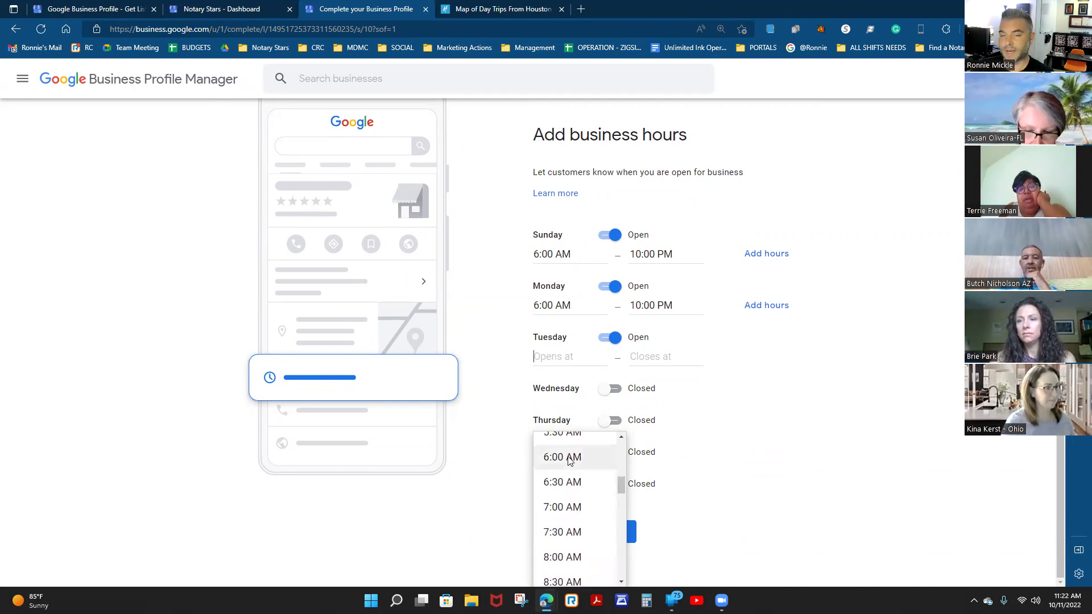
{"action": "left_click", "coordinate": [570, 457]}
Set Tuesday's closing time to 10:00 PM.
{"action": "left_click", "coordinate": [660, 352]}
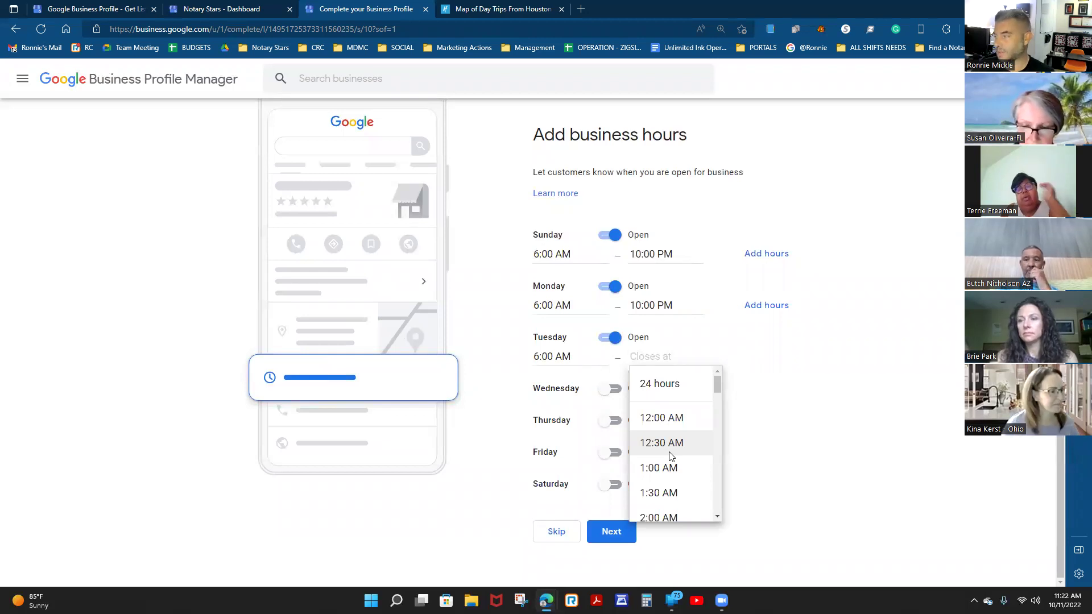
{"action": "scroll", "coordinate": [671, 455], "scroll_direction": "down", "scroll_amount": 5}
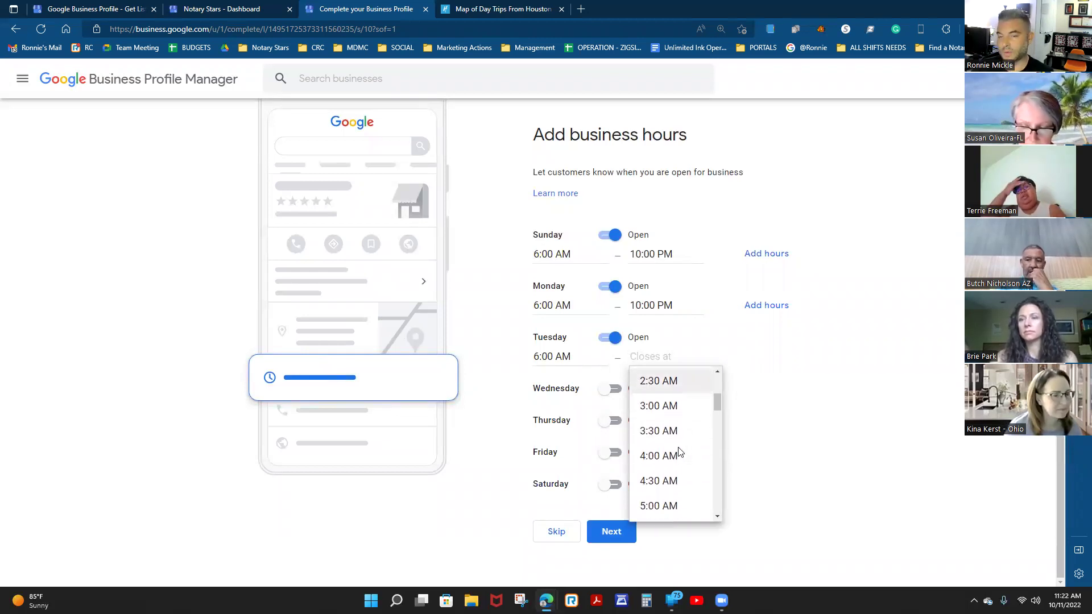
{"action": "scroll", "coordinate": [679, 452], "scroll_direction": "down", "scroll_amount": 8}
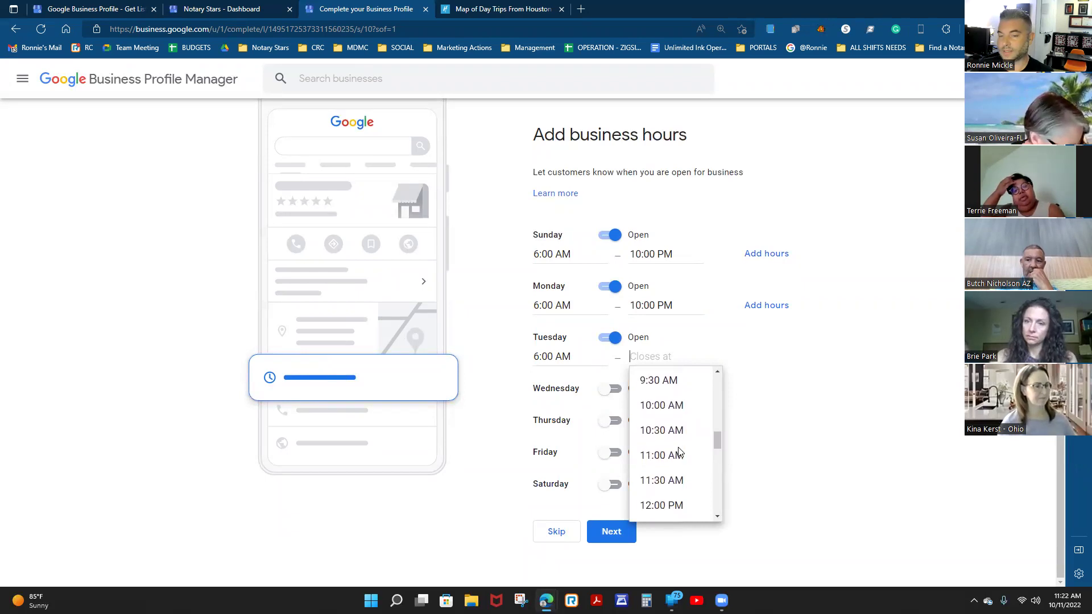
{"action": "scroll", "coordinate": [680, 452], "scroll_direction": "down", "scroll_amount": 10}
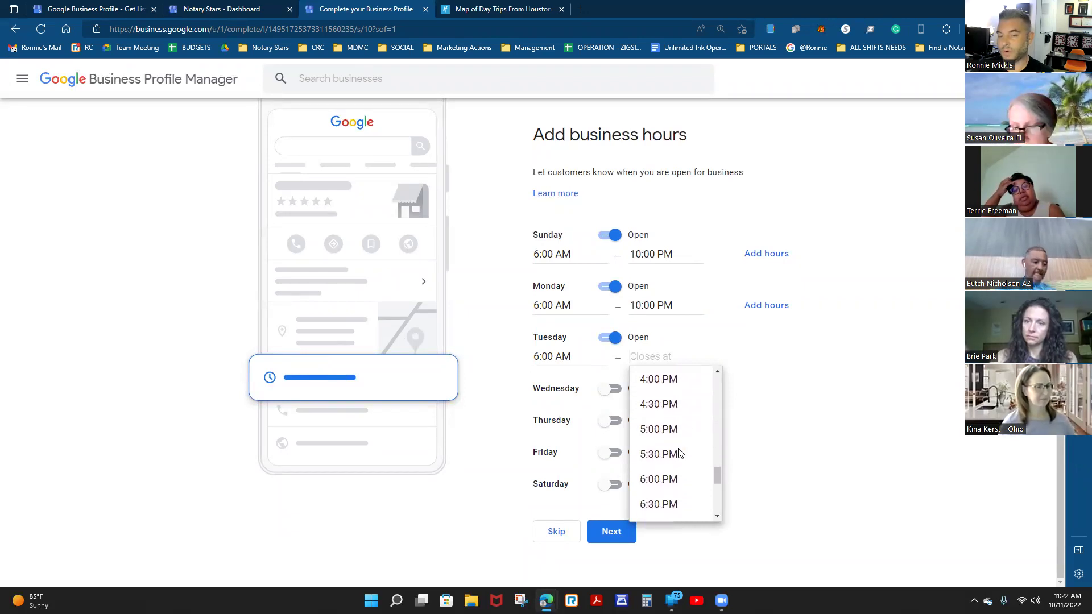
{"action": "scroll", "coordinate": [679, 453], "scroll_direction": "down", "scroll_amount": 1}
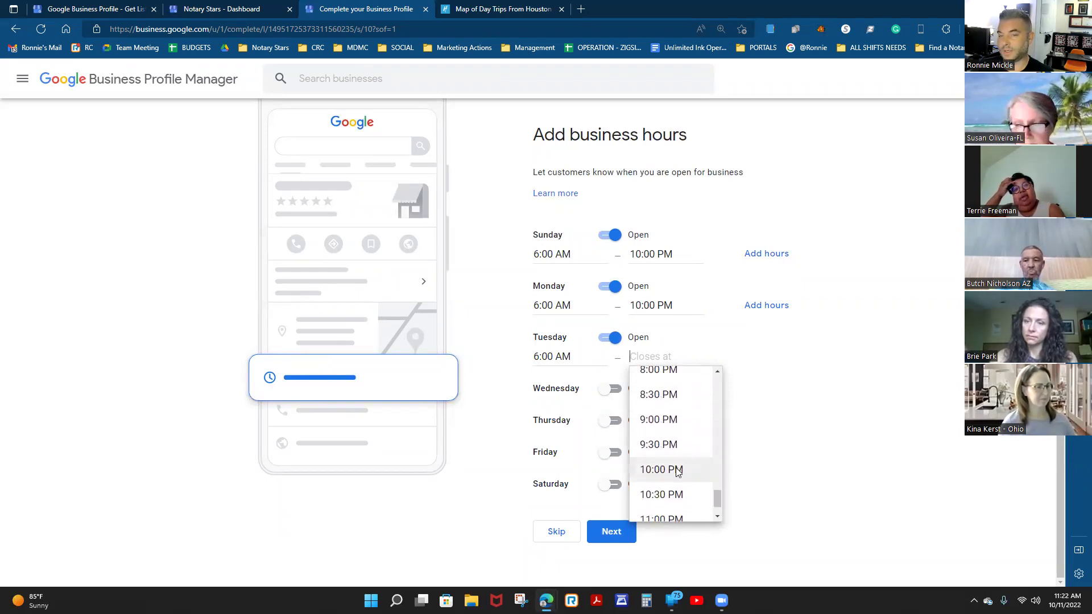
{"action": "left_click", "coordinate": [677, 452]}
{"action": "left_click", "coordinate": [642, 255]}
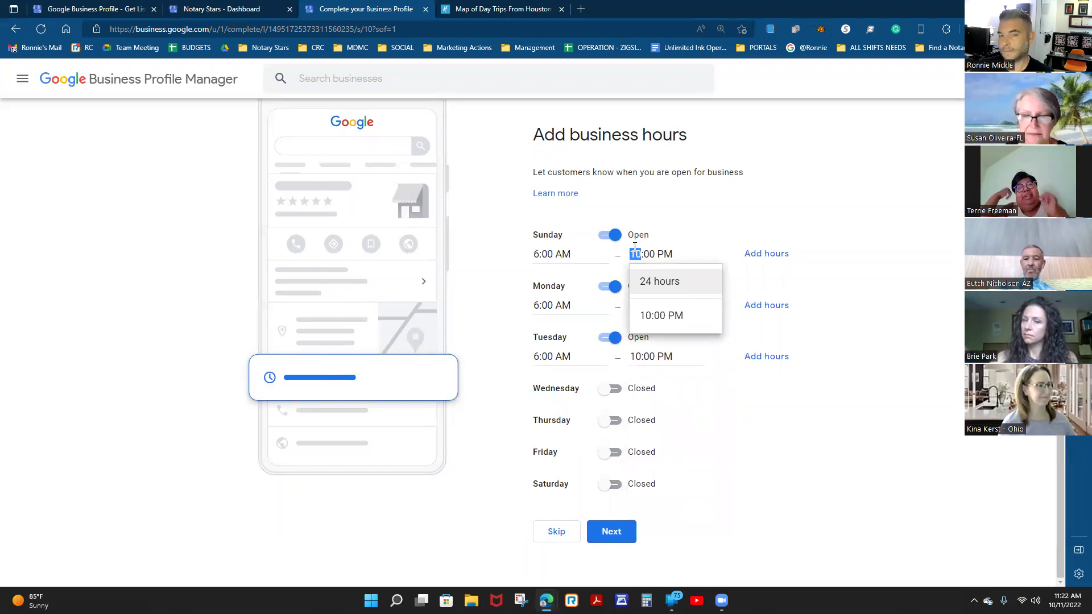
Change Sunday, Monday and Tuesday hours to 8:00 AM–8:00 PM.
{"action": "type", "text": "8"}
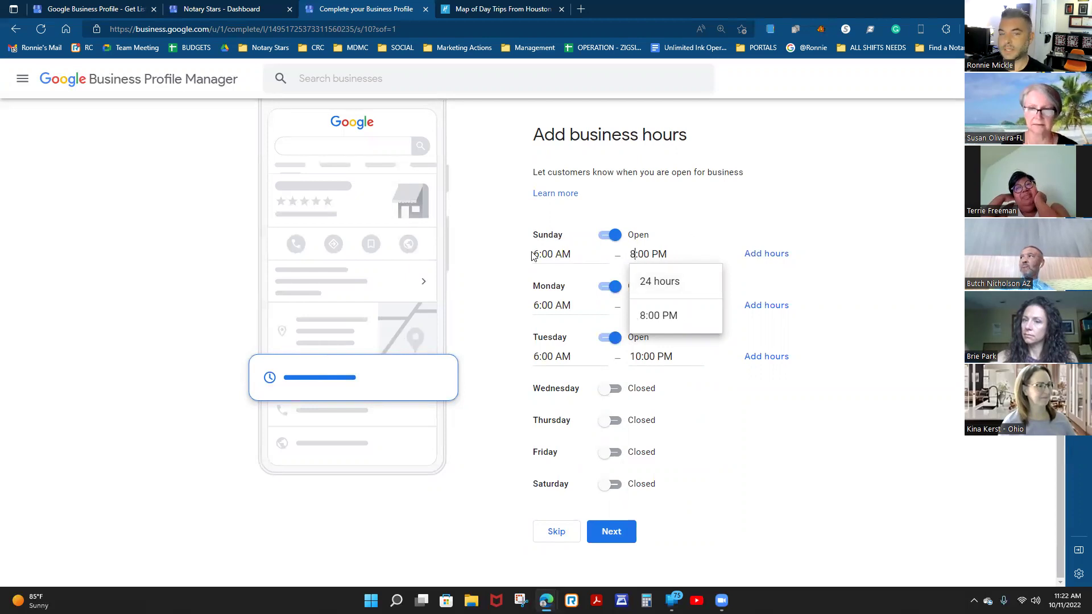
{"action": "left_click", "coordinate": [536, 255]}
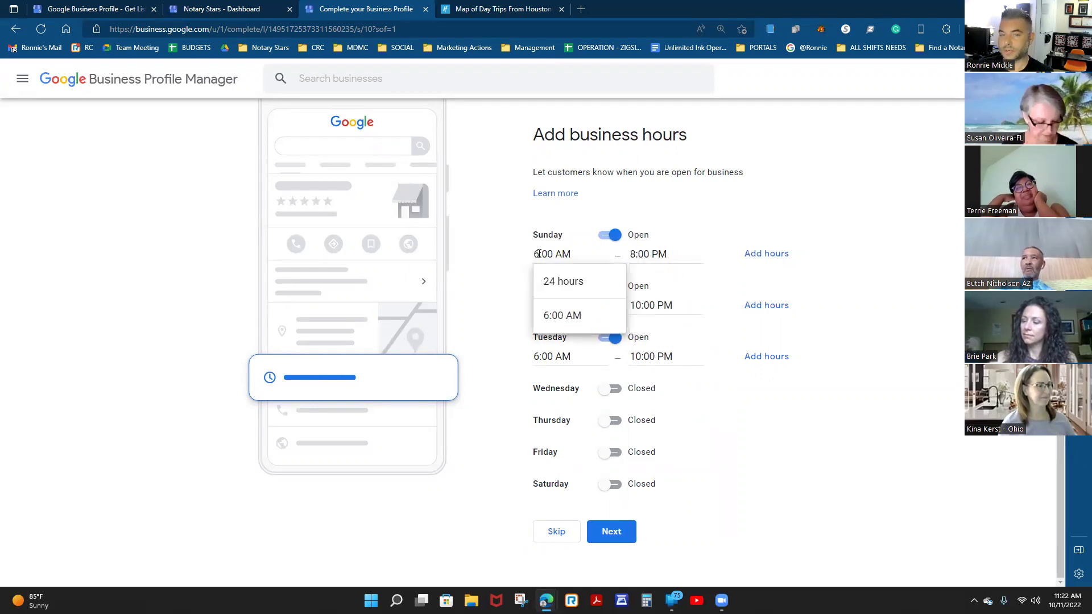
{"action": "left_click", "coordinate": [885, 248]}
{"action": "double_click", "coordinate": [539, 305]}
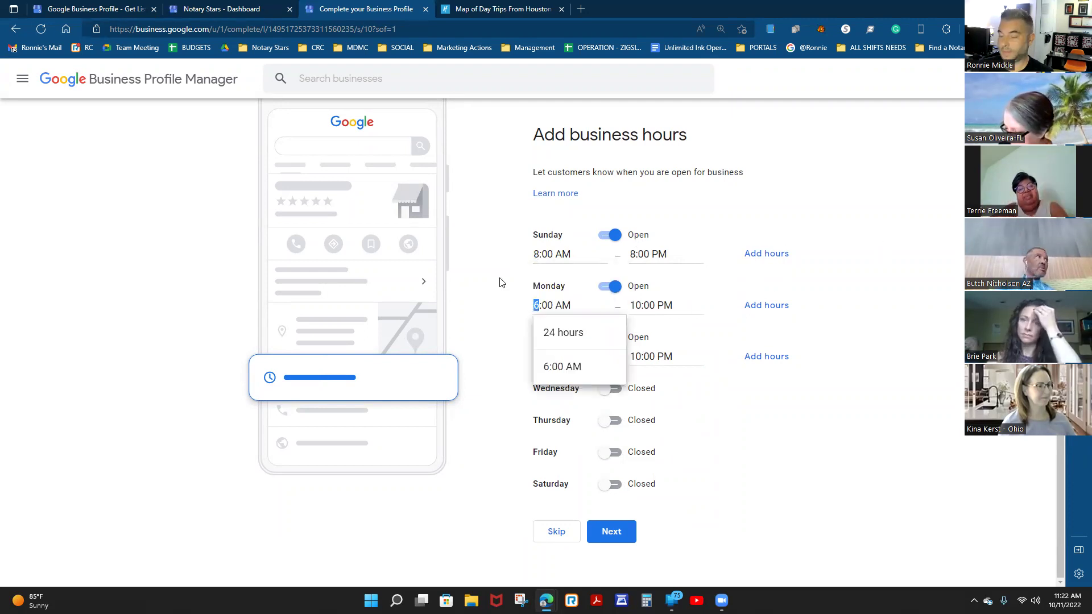
{"action": "left_click", "coordinate": [641, 306]}
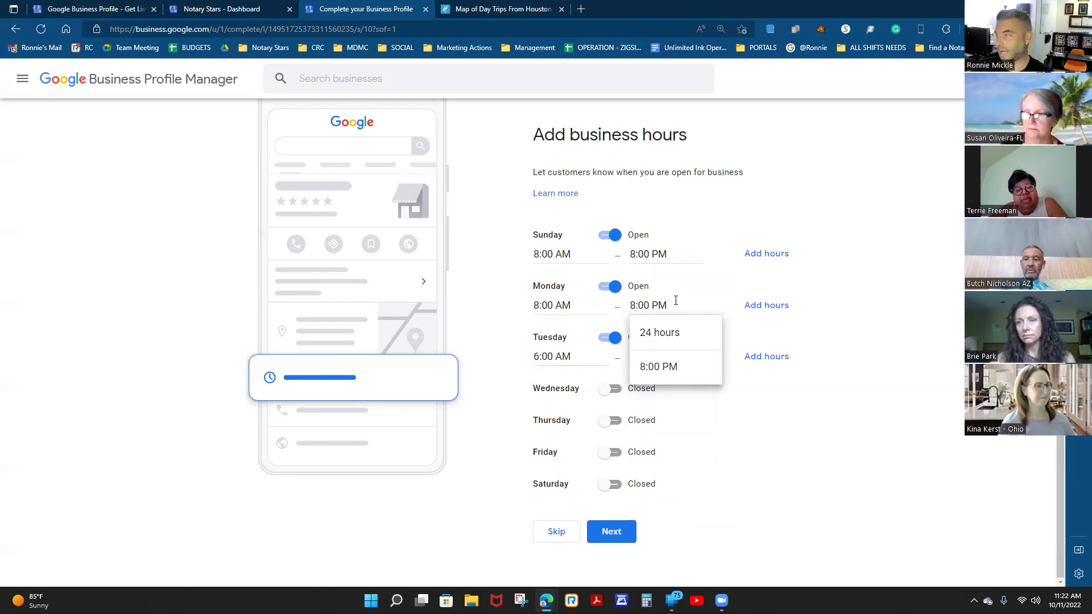
{"action": "type", "text": "8"}
{"action": "double_click", "coordinate": [537, 357]}
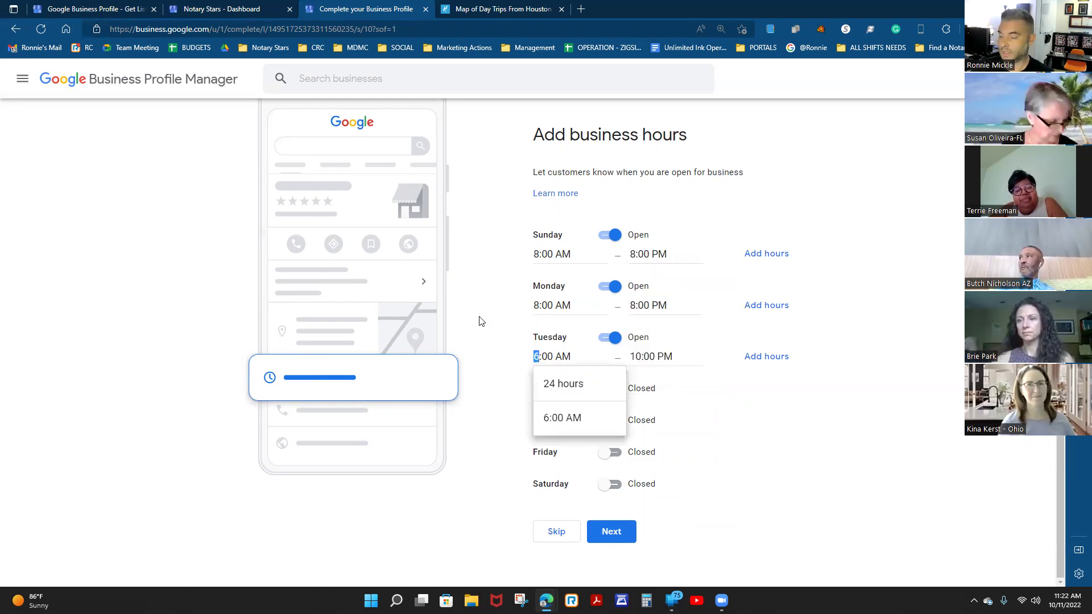
{"action": "type", "text": "8"}
{"action": "left_click", "coordinate": [640, 356]}
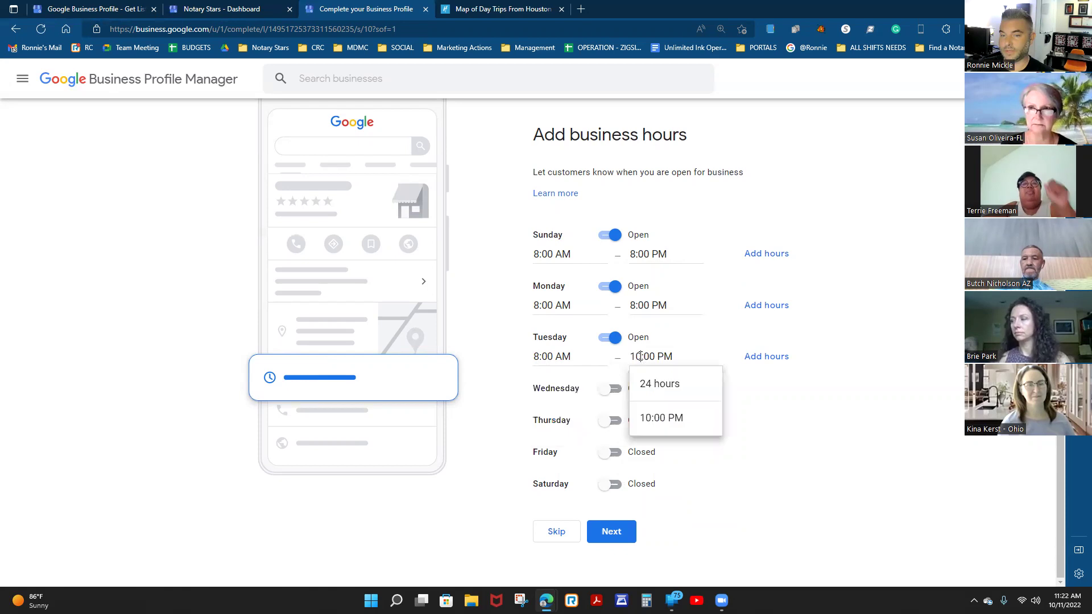
{"action": "left_click", "coordinate": [827, 391]}
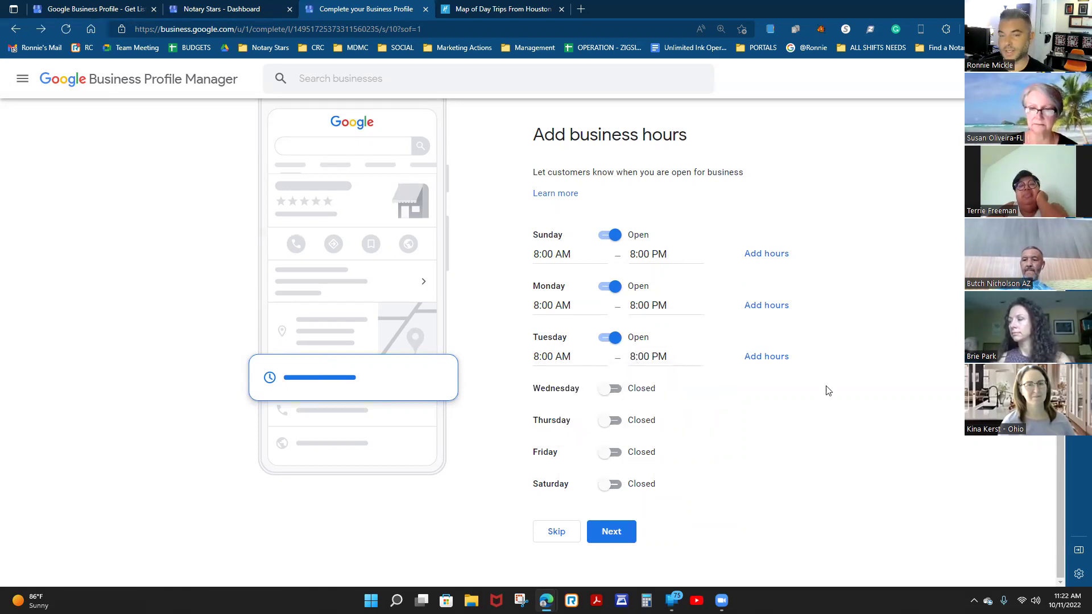
Mark Wednesday open from 8:00 AM to 8:00 PM.
{"action": "left_click", "coordinate": [614, 389]}
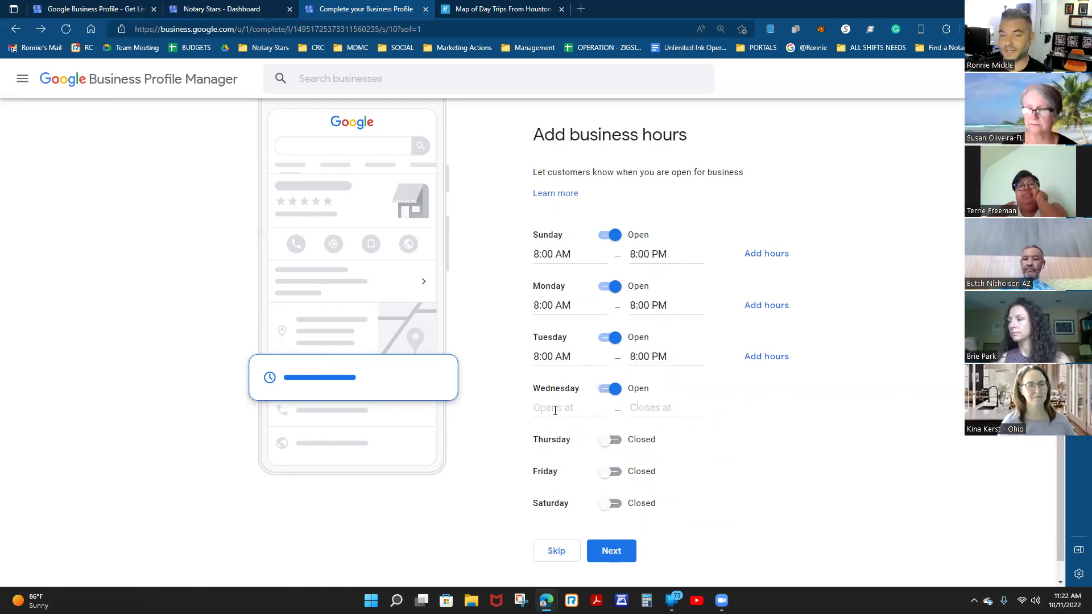
{"action": "left_click", "coordinate": [546, 411]}
{"action": "scroll", "coordinate": [578, 495], "scroll_direction": "down", "scroll_amount": 3}
{"action": "scroll", "coordinate": [574, 497], "scroll_direction": "down", "scroll_amount": 4}
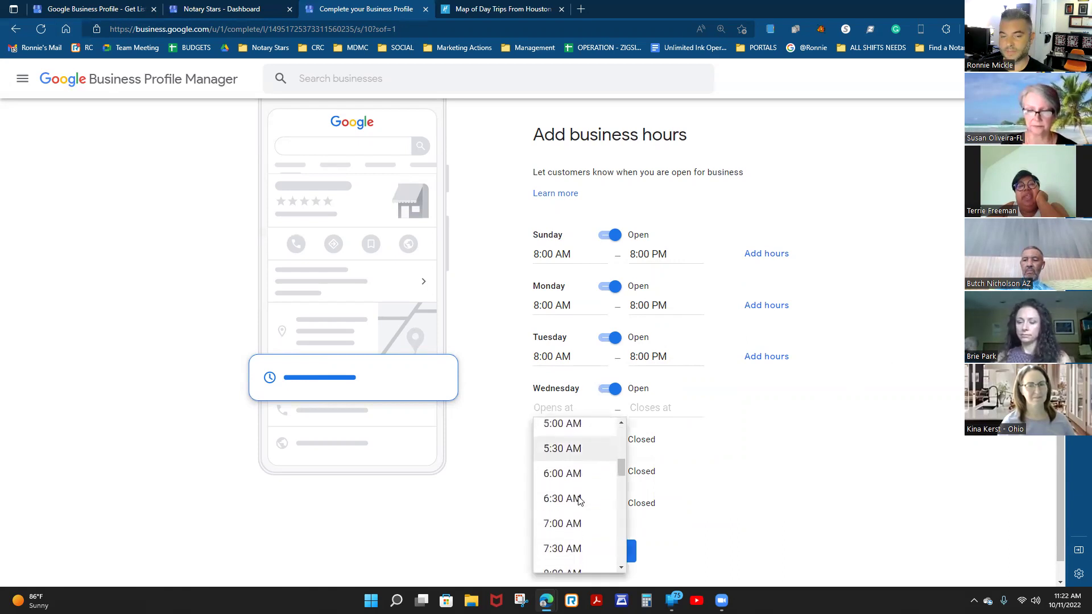
{"action": "left_click", "coordinate": [569, 498]}
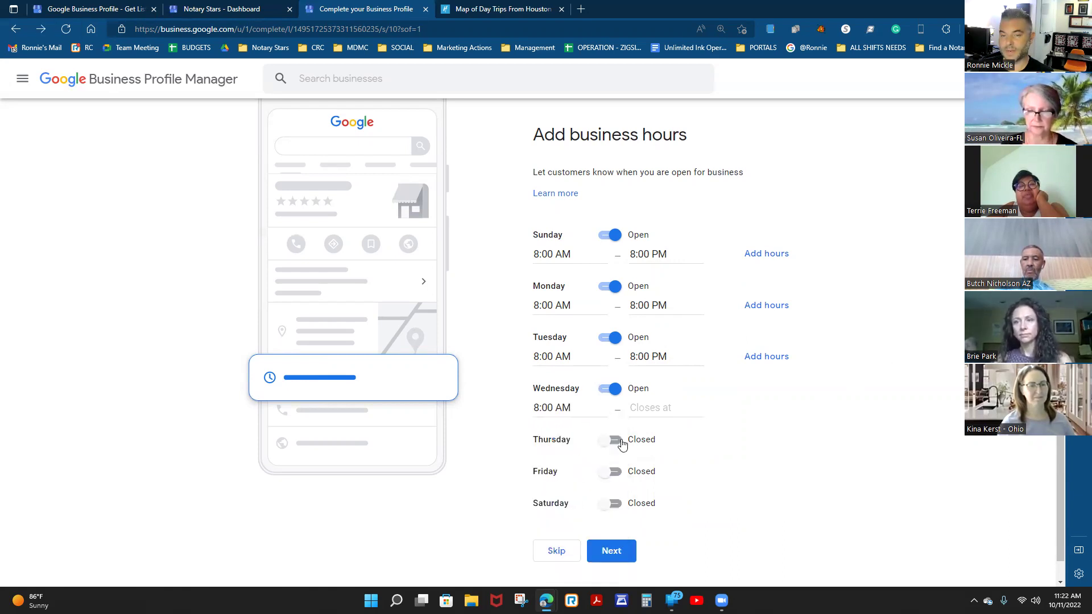
{"action": "left_click", "coordinate": [674, 411]}
{"action": "scroll", "coordinate": [681, 533], "scroll_direction": "down", "scroll_amount": 5}
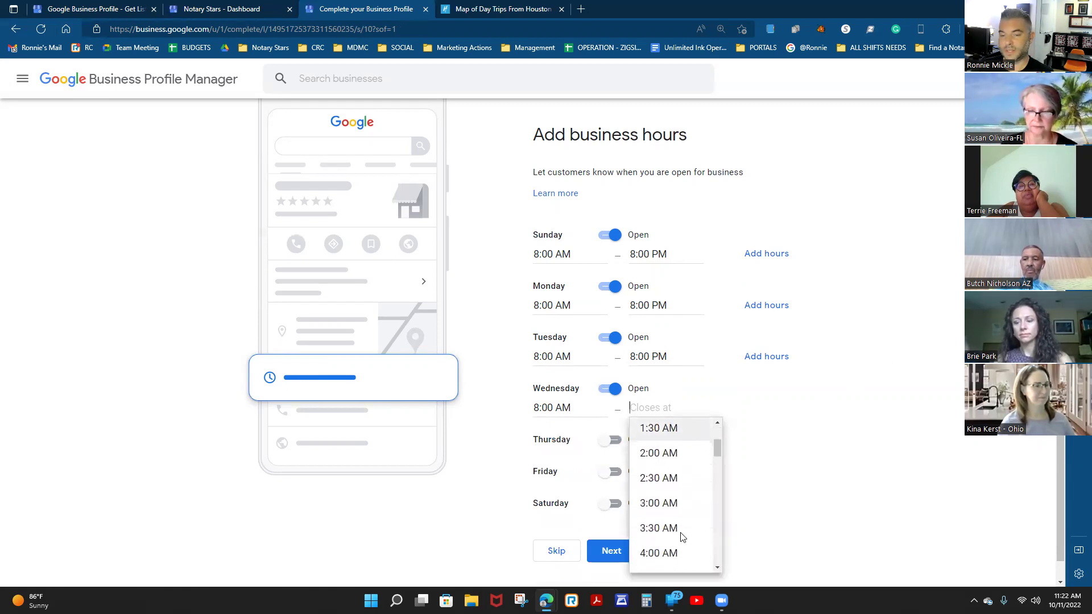
{"action": "scroll", "coordinate": [683, 537], "scroll_direction": "down", "scroll_amount": 3}
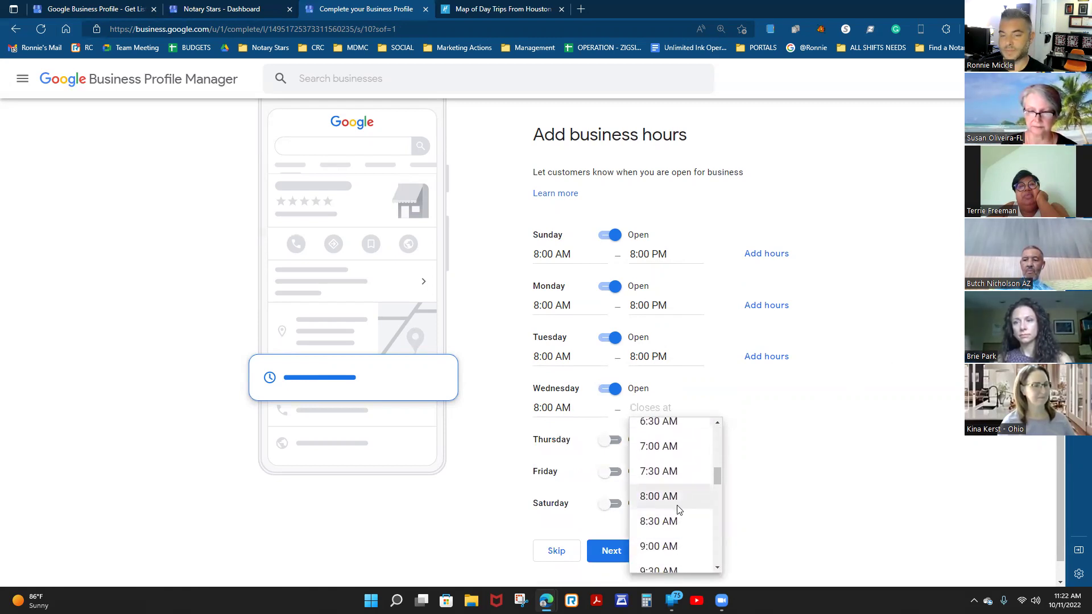
{"action": "scroll", "coordinate": [675, 507], "scroll_direction": "down", "scroll_amount": 6}
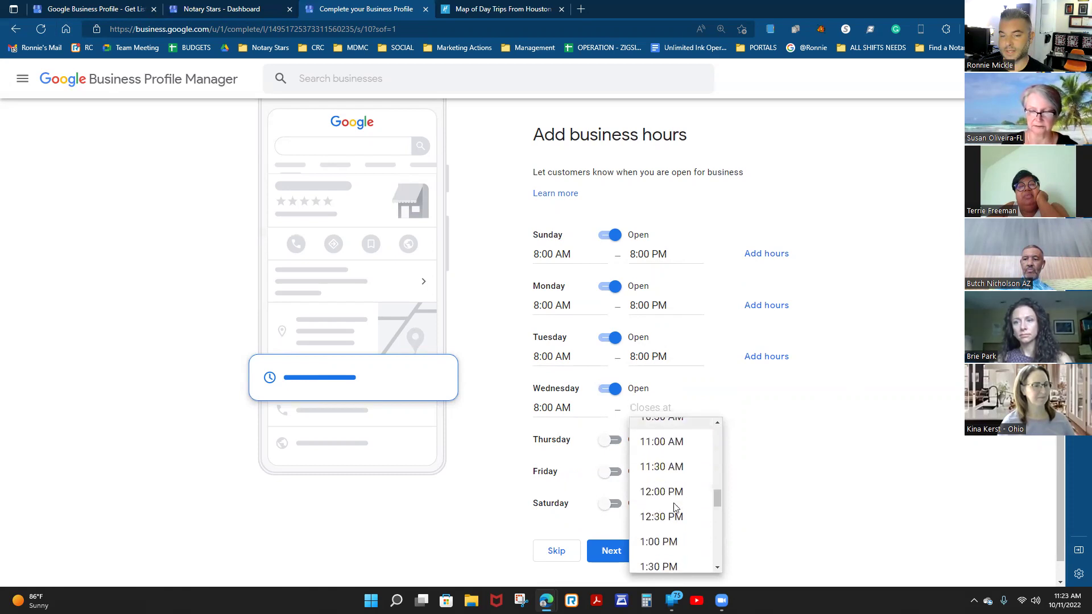
{"action": "scroll", "coordinate": [675, 507], "scroll_direction": "down", "scroll_amount": 7}
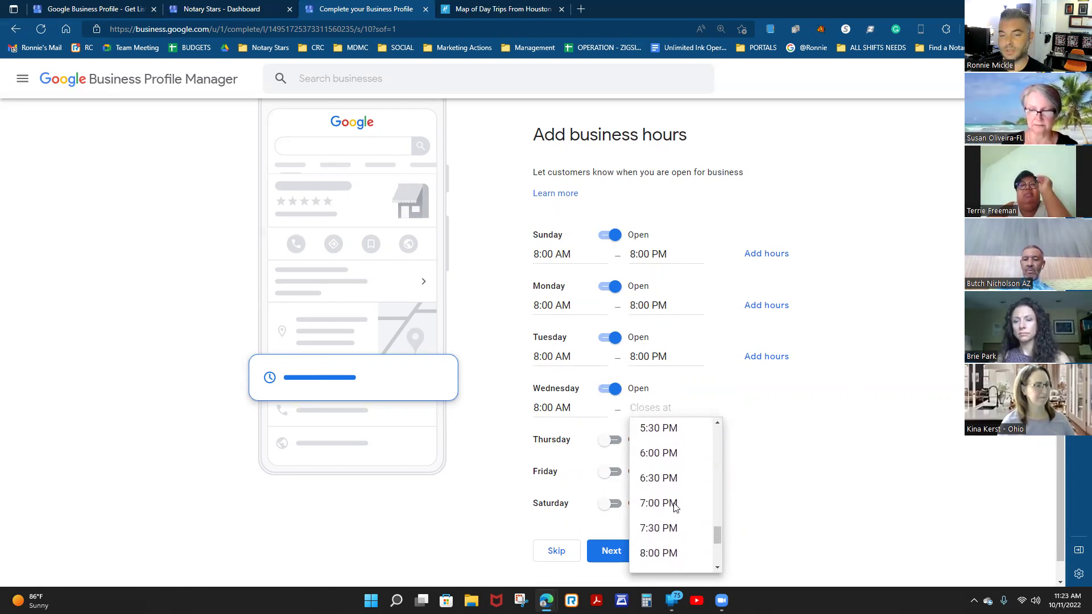
{"action": "left_click", "coordinate": [659, 492]}
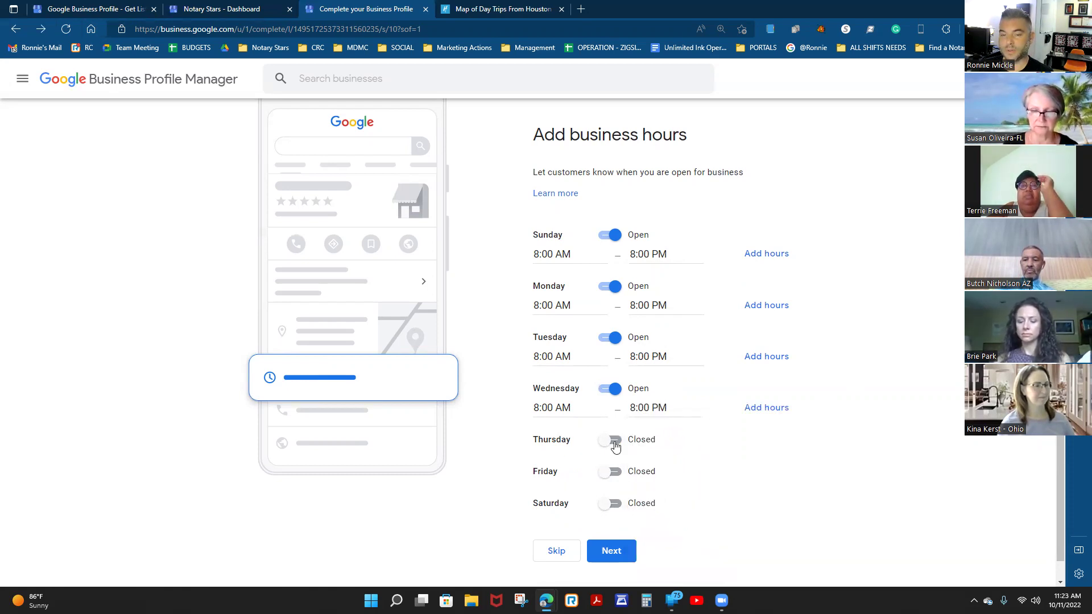
Mark Thursday open from 8:00 AM to 8:00 PM.
{"action": "left_click", "coordinate": [612, 440]}
{"action": "left_click", "coordinate": [557, 458]}
{"action": "scroll", "coordinate": [592, 504], "scroll_direction": "down", "scroll_amount": 6}
{"action": "scroll", "coordinate": [592, 506], "scroll_direction": "down", "scroll_amount": 2}
{"action": "left_click", "coordinate": [594, 512]}
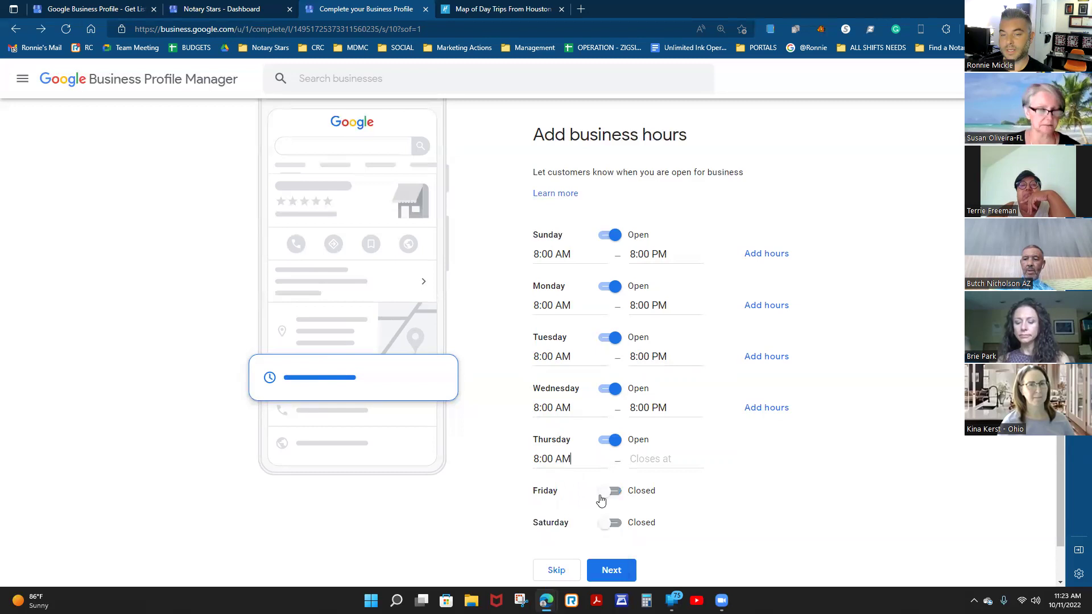
{"action": "left_click", "coordinate": [643, 462]}
{"action": "scroll", "coordinate": [663, 507], "scroll_direction": "down", "scroll_amount": 4}
{"action": "scroll", "coordinate": [665, 514], "scroll_direction": "down", "scroll_amount": 4}
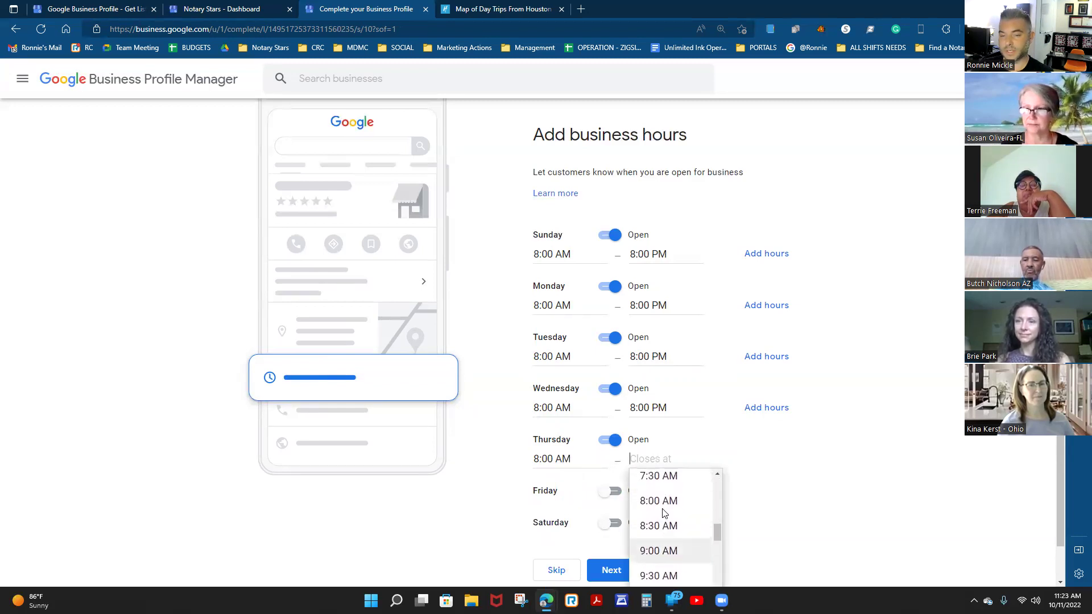
{"action": "scroll", "coordinate": [690, 534], "scroll_direction": "down", "scroll_amount": 6}
{"action": "scroll", "coordinate": [693, 536], "scroll_direction": "down", "scroll_amount": 6}
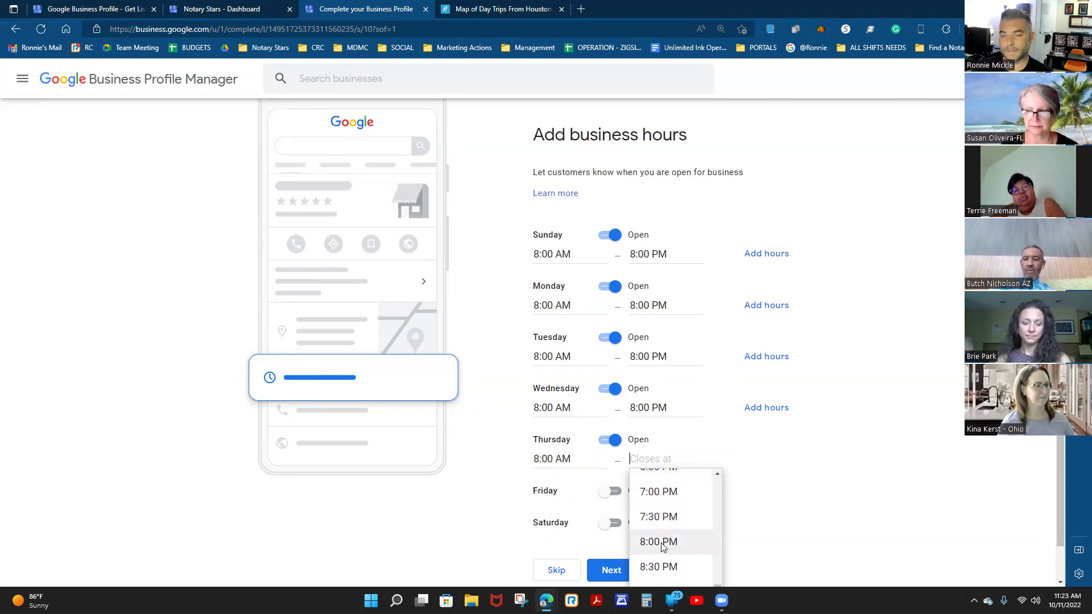
{"action": "left_click", "coordinate": [660, 543]}
Mark Friday open from 8:00 AM to 8:00 PM.
{"action": "scroll", "coordinate": [629, 480], "scroll_direction": "down", "scroll_amount": 1}
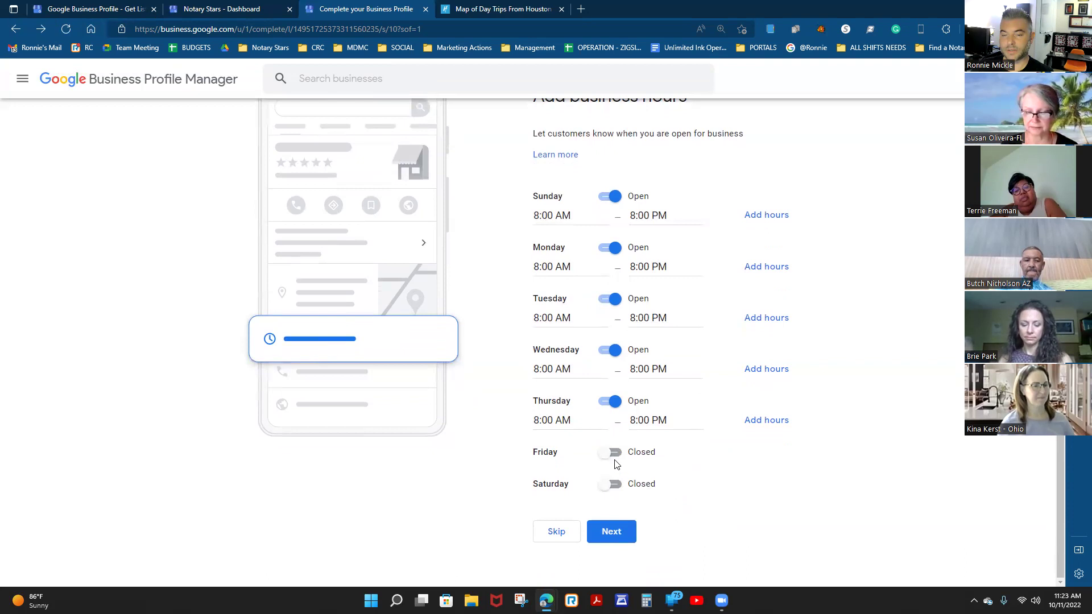
{"action": "left_click", "coordinate": [614, 455]}
{"action": "left_click", "coordinate": [540, 471]}
{"action": "scroll", "coordinate": [569, 518], "scroll_direction": "down", "scroll_amount": 5}
{"action": "scroll", "coordinate": [569, 520], "scroll_direction": "down", "scroll_amount": 3}
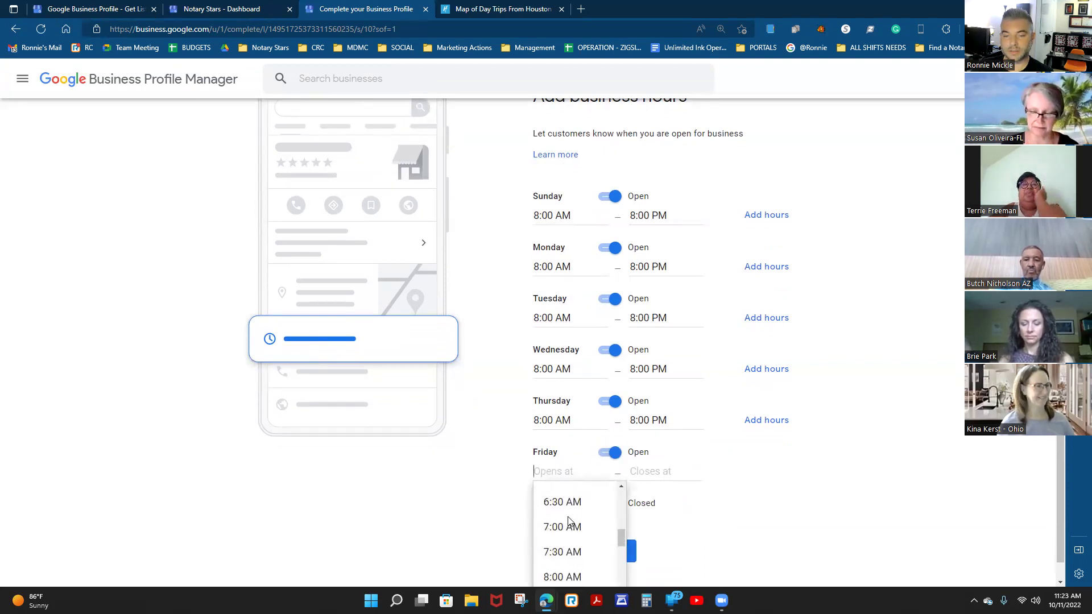
{"action": "left_click", "coordinate": [569, 536]}
{"action": "left_click", "coordinate": [649, 471]}
{"action": "scroll", "coordinate": [674, 526], "scroll_direction": "down", "scroll_amount": 4}
{"action": "scroll", "coordinate": [673, 529], "scroll_direction": "down", "scroll_amount": 6}
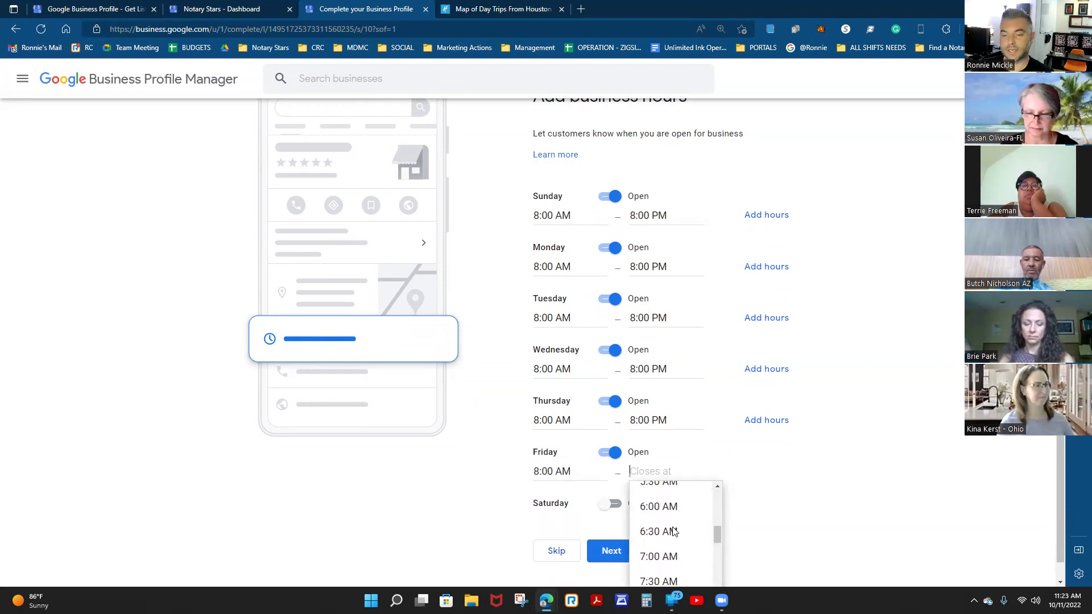
{"action": "scroll", "coordinate": [672, 535], "scroll_direction": "down", "scroll_amount": 5}
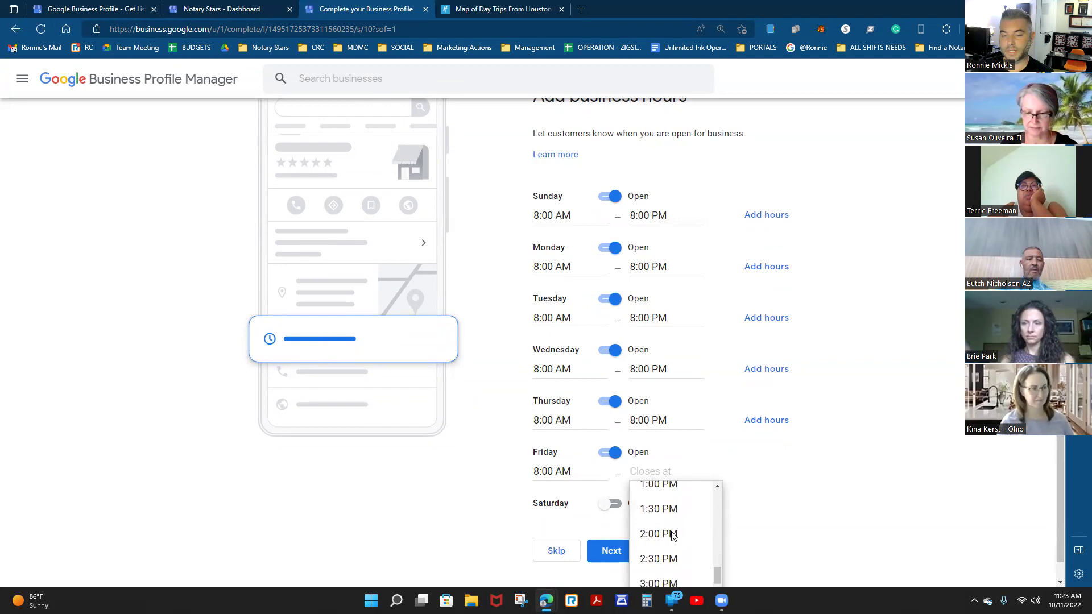
{"action": "scroll", "coordinate": [671, 531], "scroll_direction": "down", "scroll_amount": 4}
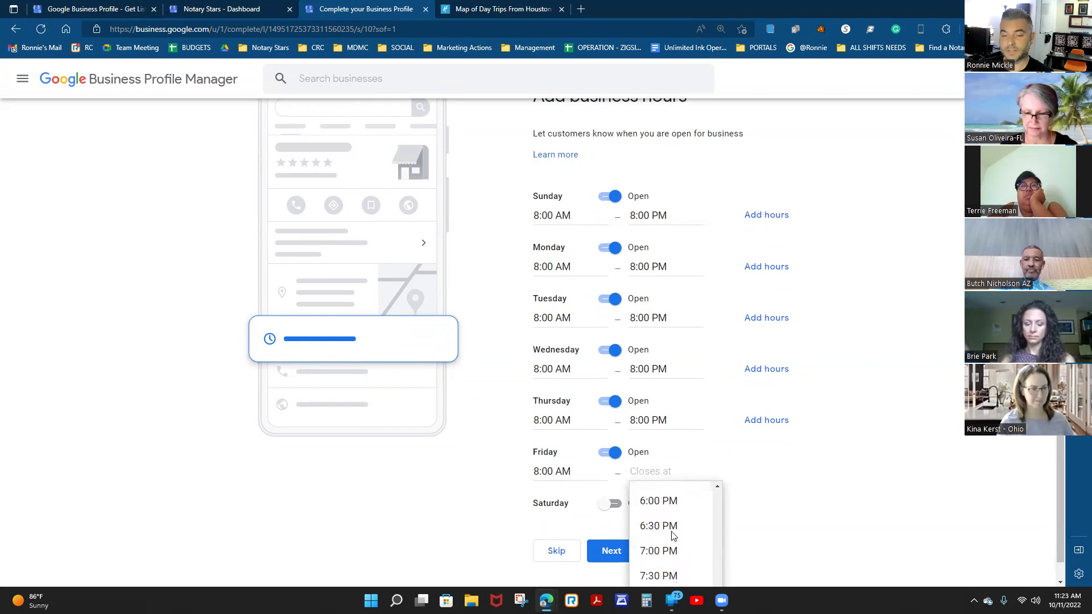
{"action": "left_click", "coordinate": [671, 533]}
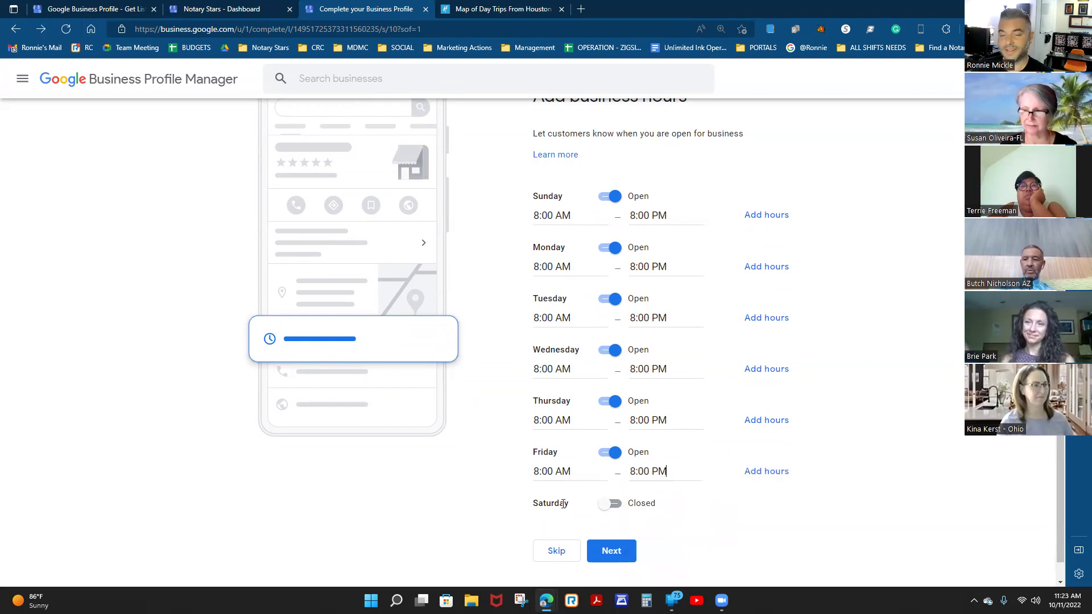
Mark Saturday open with an 8:00 AM opening time.
{"action": "left_click", "coordinate": [612, 505]}
{"action": "left_click", "coordinate": [550, 523]}
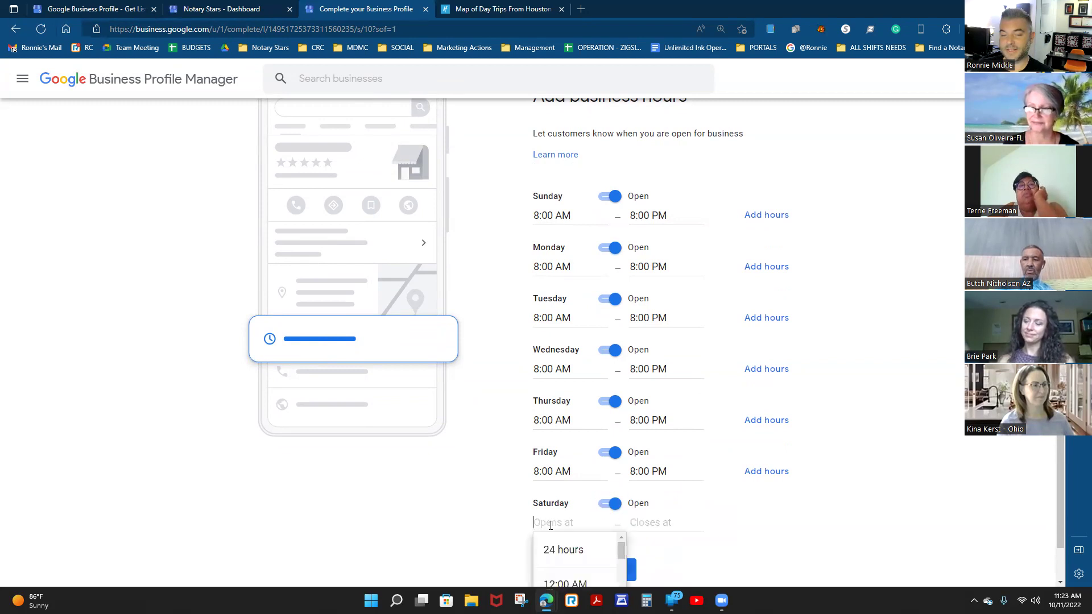
{"action": "scroll", "coordinate": [719, 506], "scroll_direction": "down", "scroll_amount": 1}
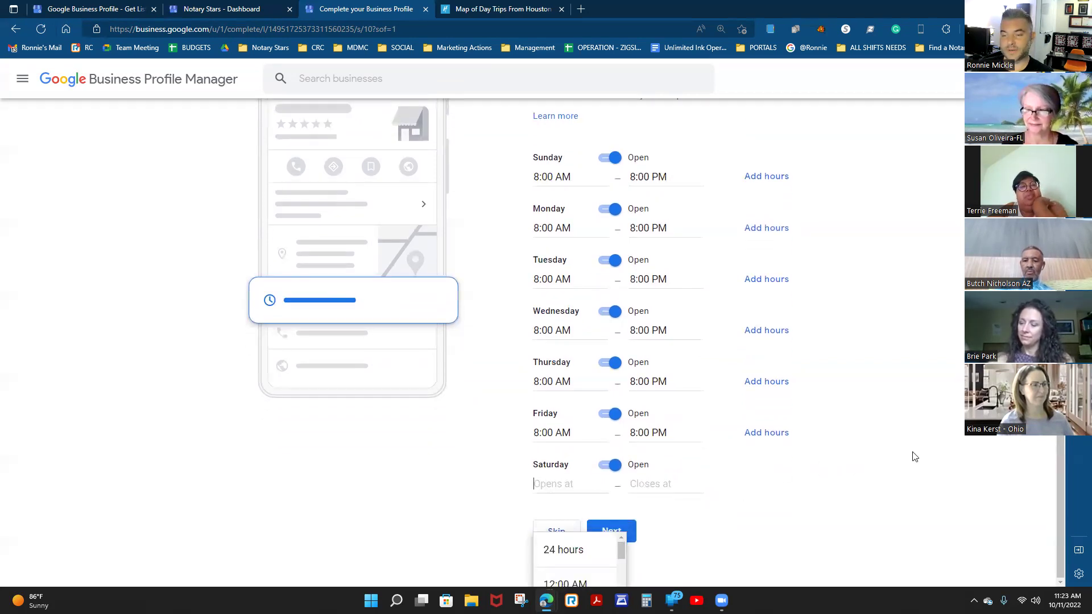
{"action": "left_click", "coordinate": [563, 502]}
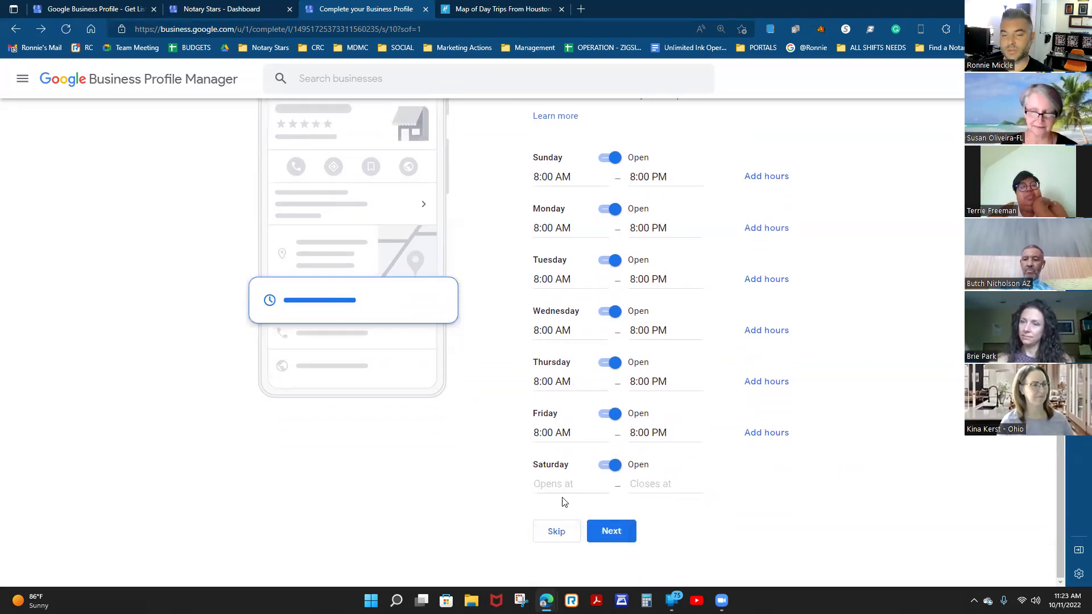
{"action": "left_click", "coordinate": [553, 479]}
{"action": "scroll", "coordinate": [581, 528], "scroll_direction": "down", "scroll_amount": 5}
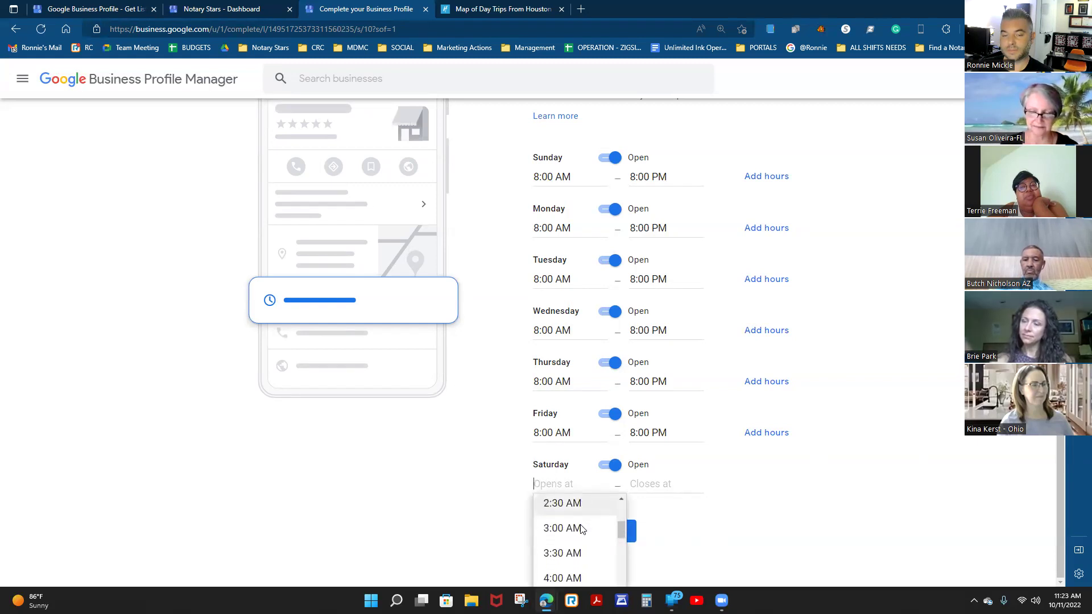
{"action": "scroll", "coordinate": [581, 528], "scroll_direction": "down", "scroll_amount": 5}
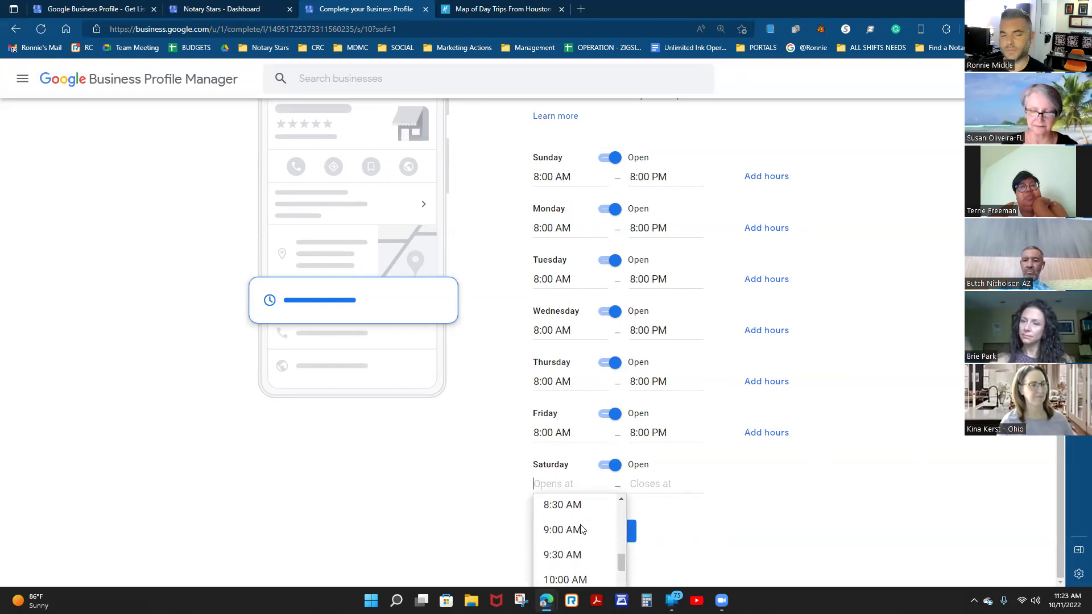
{"action": "scroll", "coordinate": [581, 529], "scroll_direction": "down", "scroll_amount": 4}
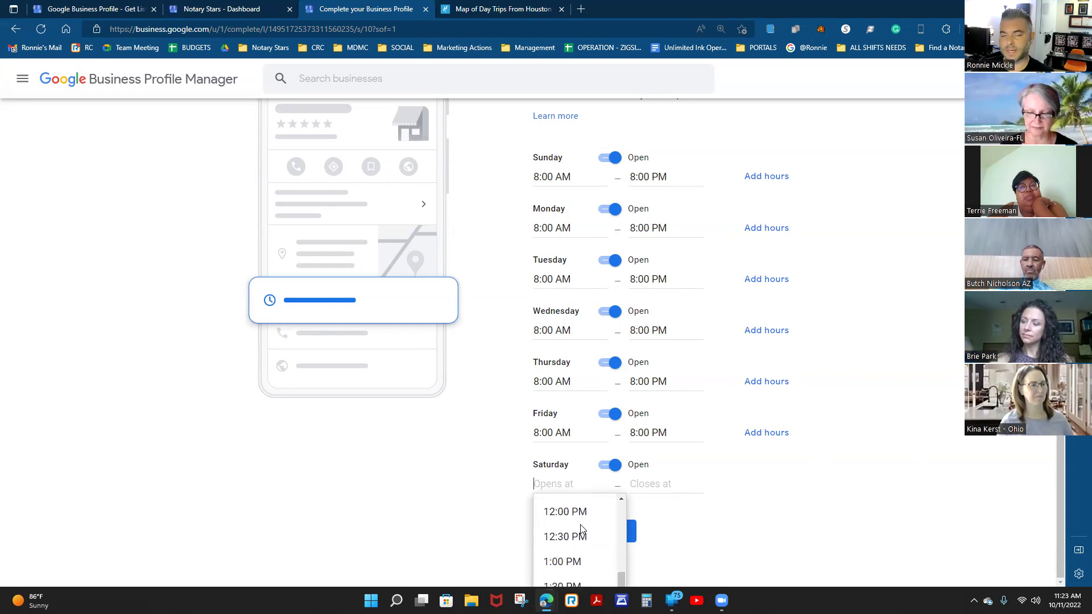
{"action": "scroll", "coordinate": [581, 529], "scroll_direction": "up", "scroll_amount": 5}
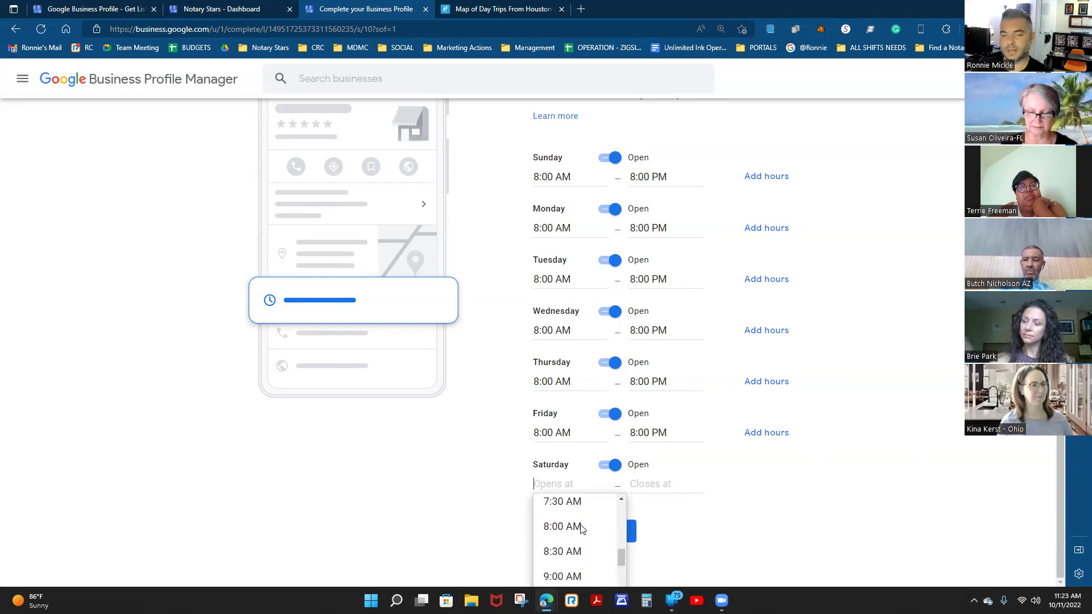
{"action": "left_click", "coordinate": [560, 527]}
Set Saturday's closing time to 8:00 PM and submit the weekly hours.
{"action": "left_click", "coordinate": [659, 483]}
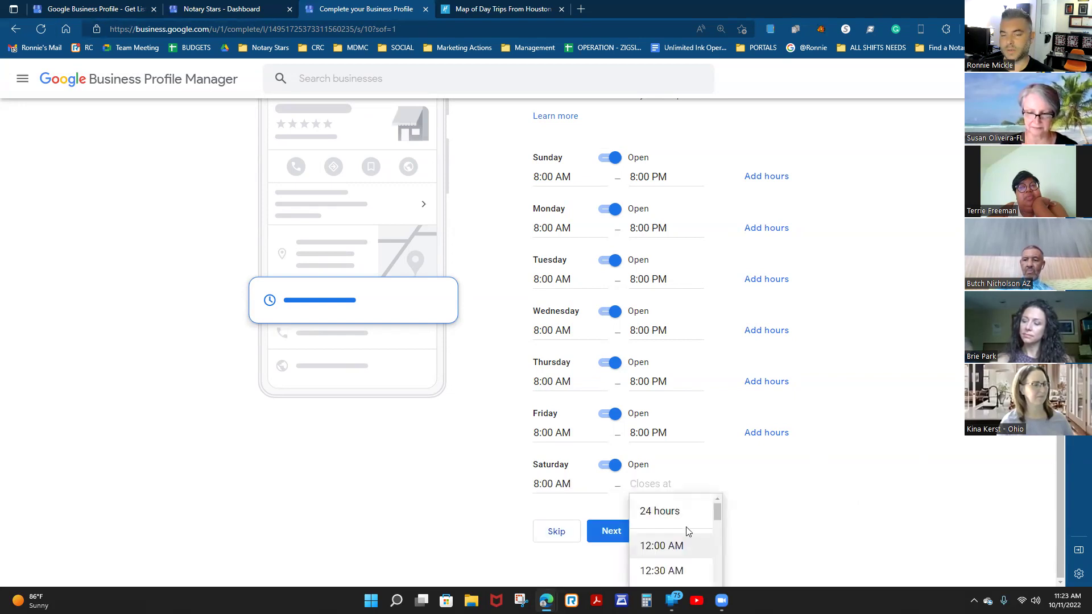
{"action": "scroll", "coordinate": [685, 521], "scroll_direction": "down", "scroll_amount": 1}
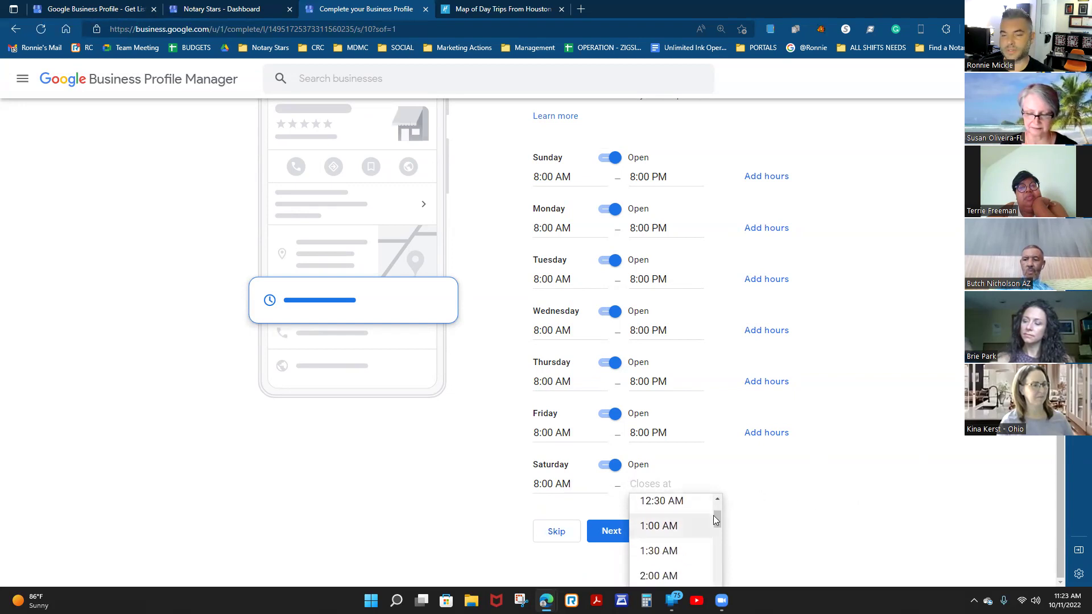
{"action": "scroll", "coordinate": [677, 527], "scroll_direction": "down", "scroll_amount": 7}
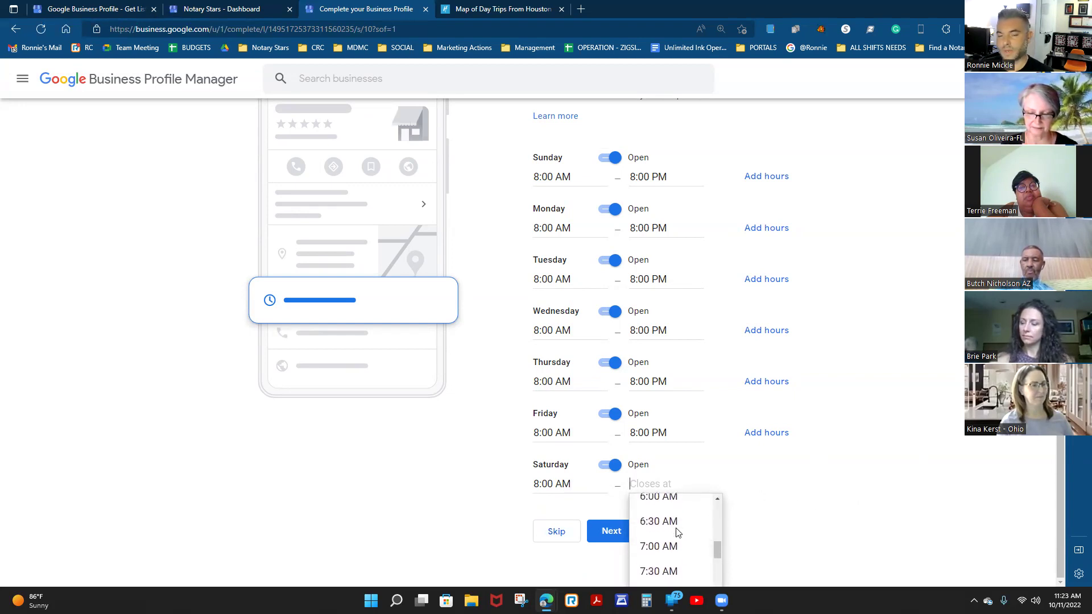
{"action": "scroll", "coordinate": [677, 532], "scroll_direction": "down", "scroll_amount": 2}
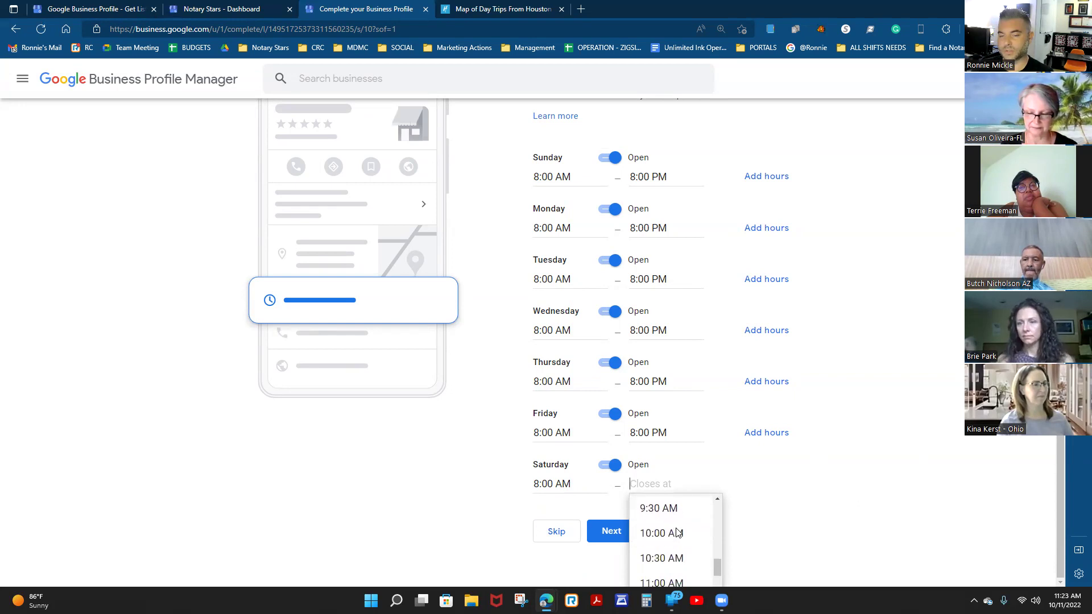
{"action": "scroll", "coordinate": [676, 531], "scroll_direction": "down", "scroll_amount": 2}
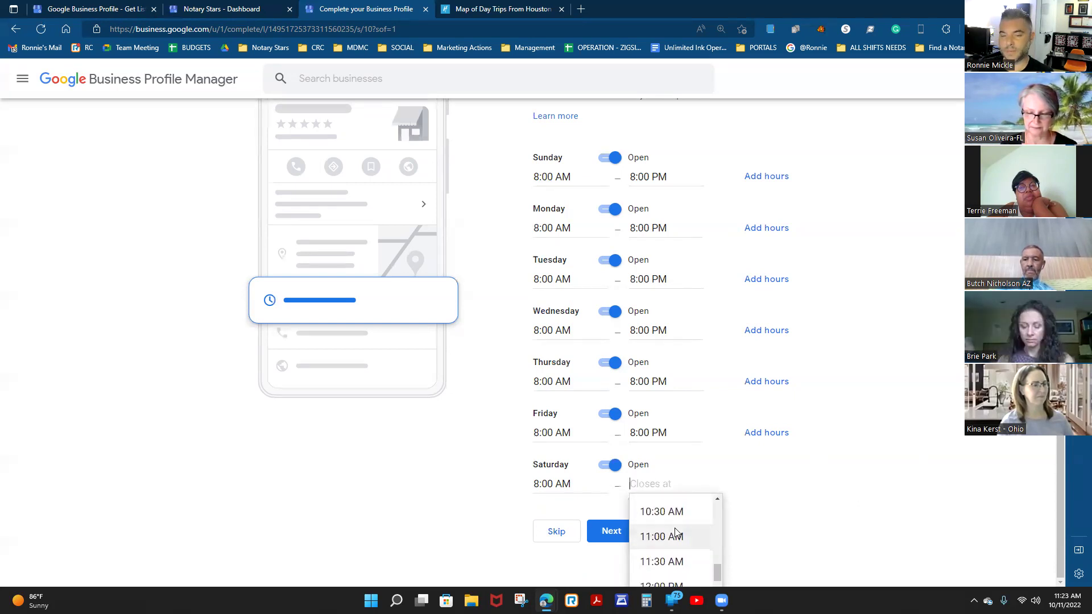
{"action": "scroll", "coordinate": [676, 532], "scroll_direction": "down", "scroll_amount": 6}
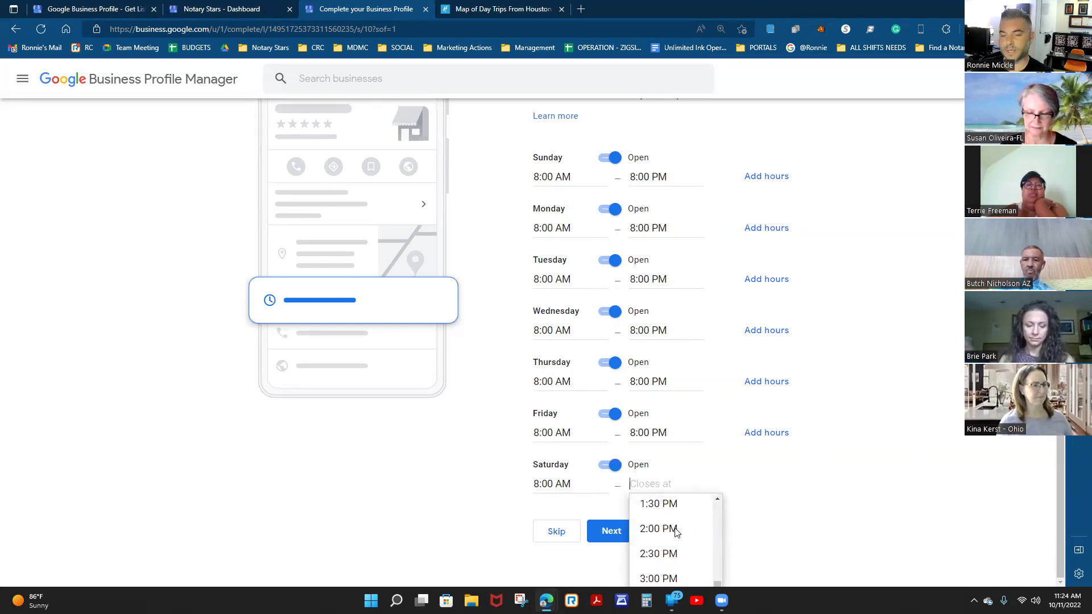
{"action": "scroll", "coordinate": [677, 531], "scroll_direction": "down", "scroll_amount": 6}
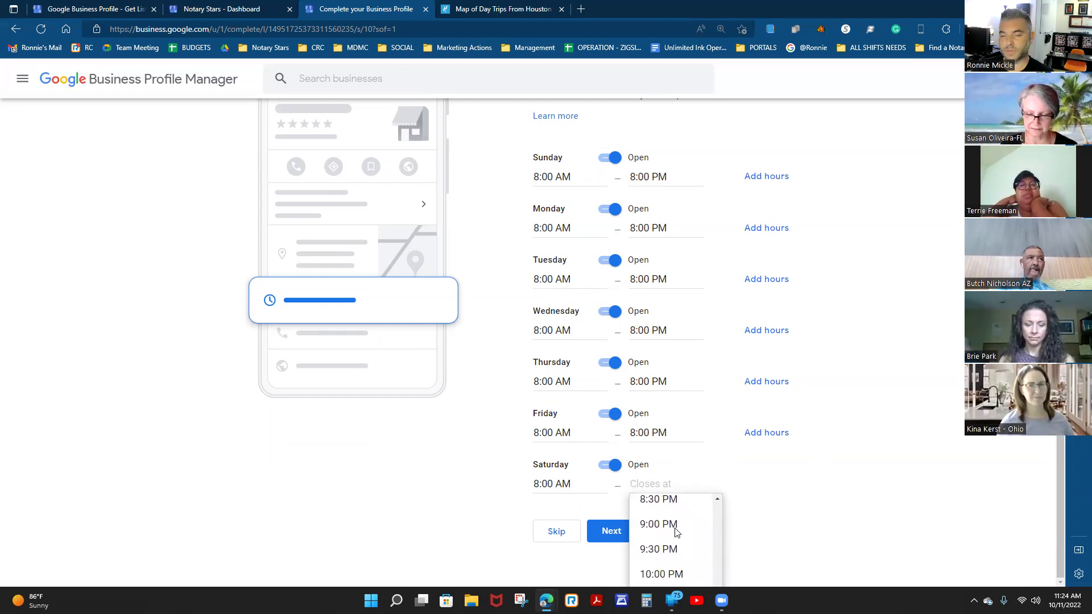
{"action": "left_click", "coordinate": [659, 525]}
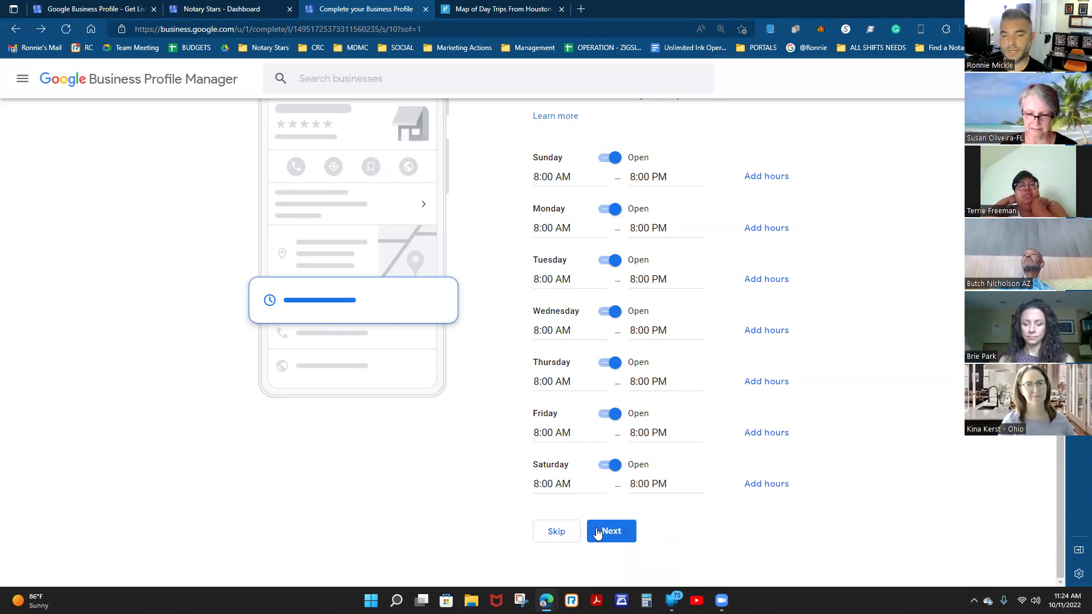
{"action": "left_click", "coordinate": [616, 534]}
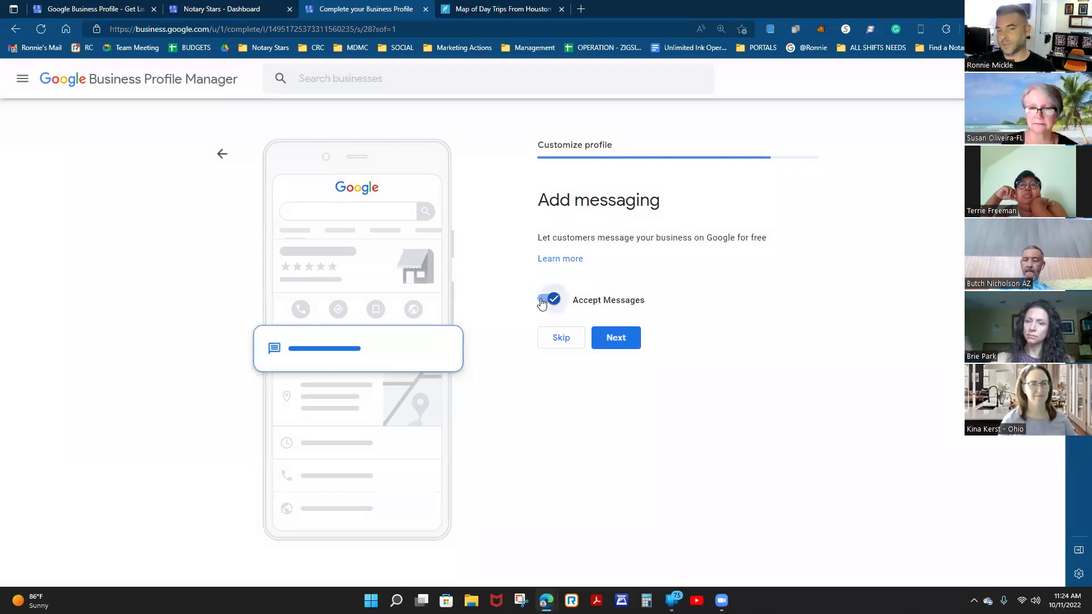
Switch Accept Messages off and continue past the messaging step.
{"action": "left_click", "coordinate": [543, 300]}
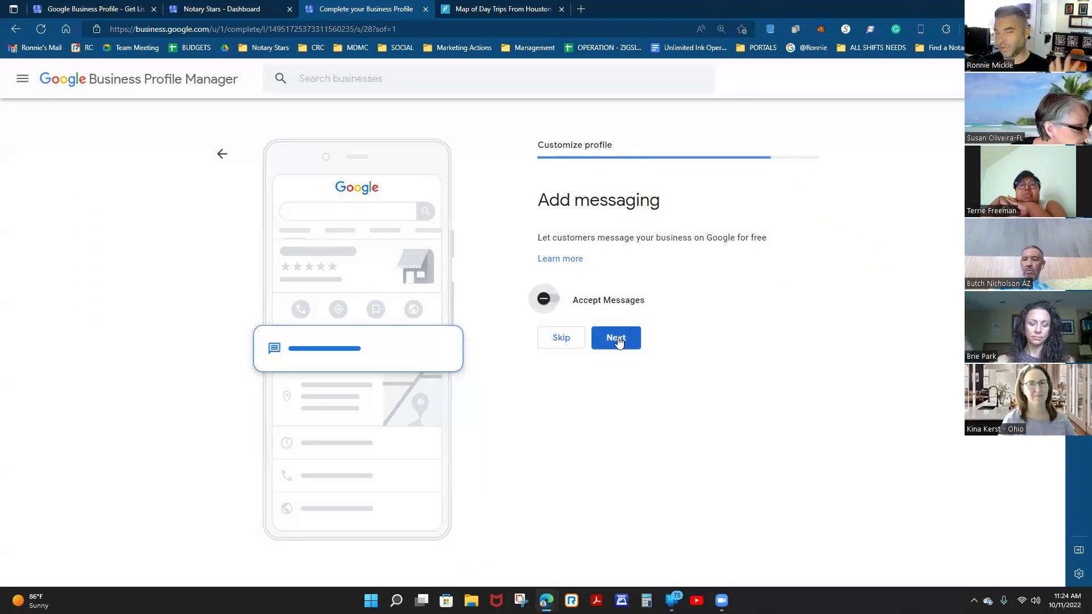
{"action": "left_click", "coordinate": [619, 339]}
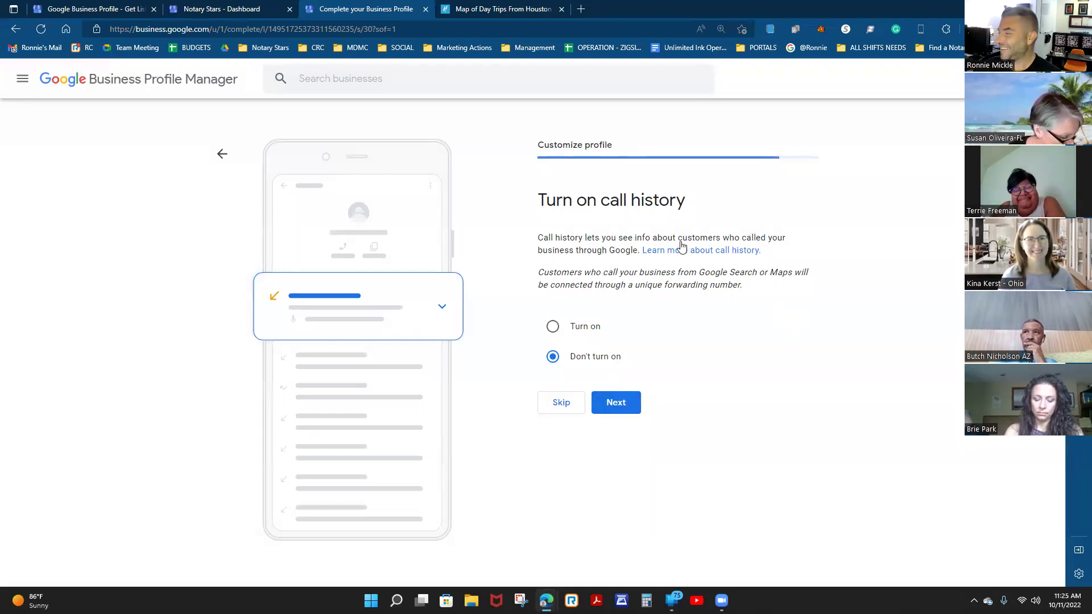
Keep call history on 'Don't turn on' and proceed to the description.
{"action": "left_click", "coordinate": [616, 408]}
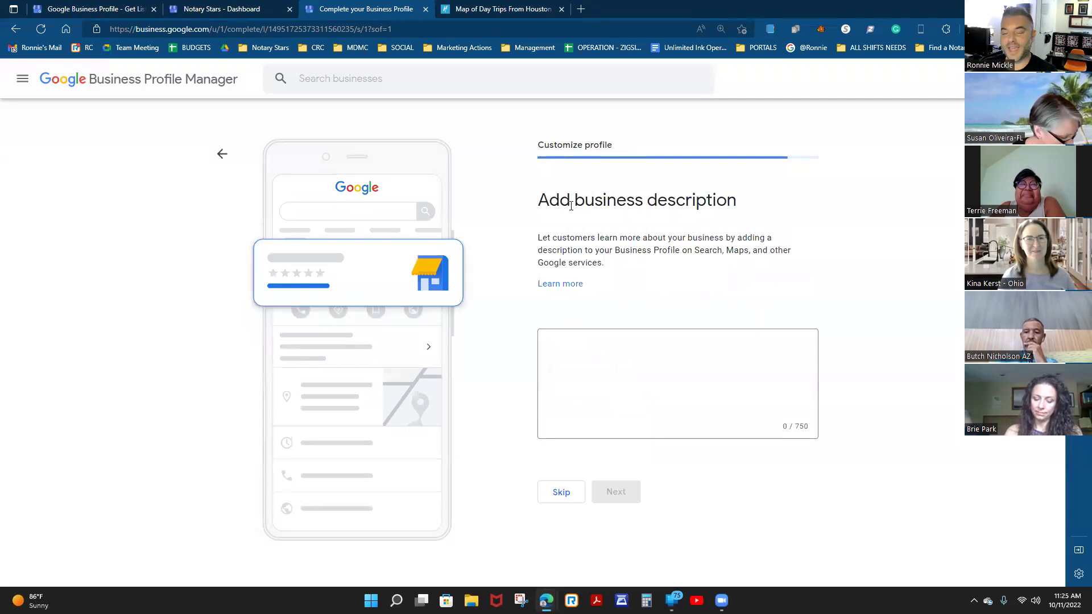
Write 'I have been a Texas Notary Public since 2020 and I love serving…around Houston Texas.'.
{"action": "left_click", "coordinate": [610, 372]}
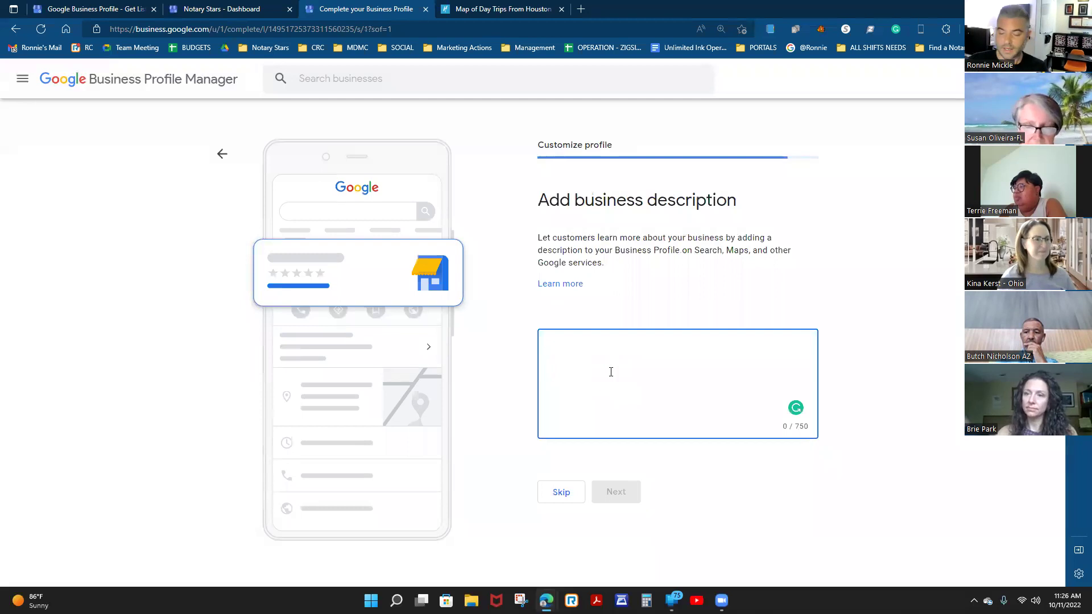
{"action": "type", "text": "I have been a Texas "}
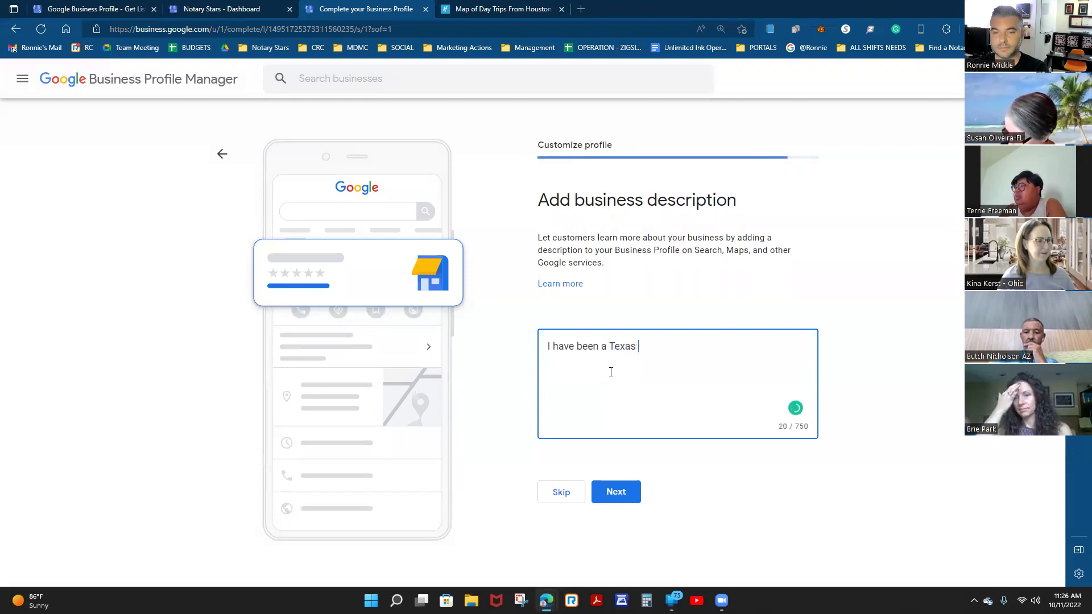
{"action": "type", "text": "Notary Pbulic"}
{"action": "key", "text": "BackSpace"}
{"action": "key", "text": "BackSpace"}
{"action": "key", "text": "BackSpace"}
{"action": "type", "text": "ublic "}
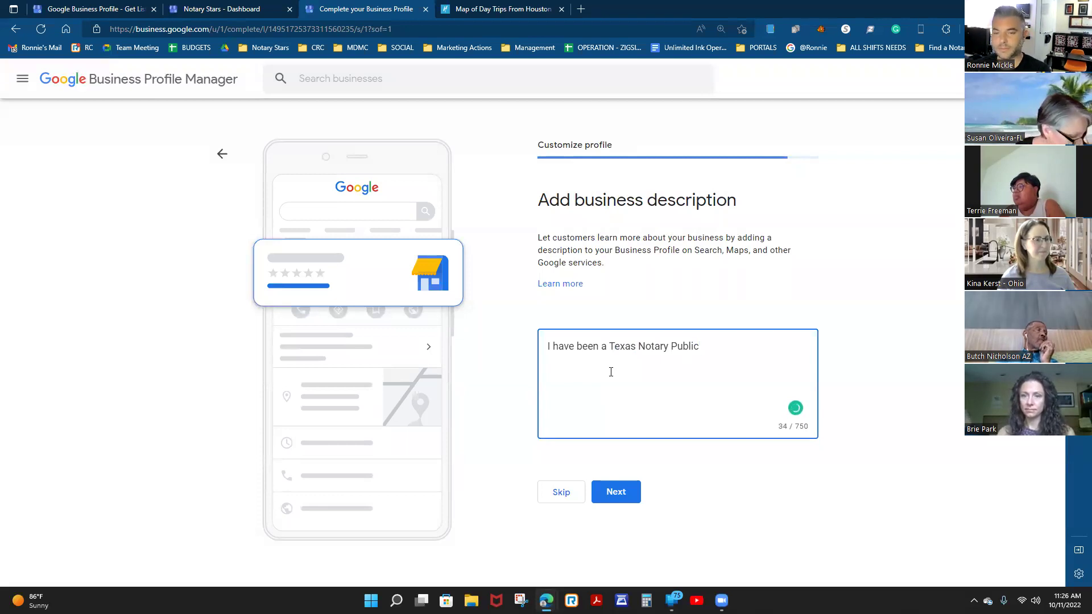
{"action": "type", "text": "since 2020 and I  lo"}
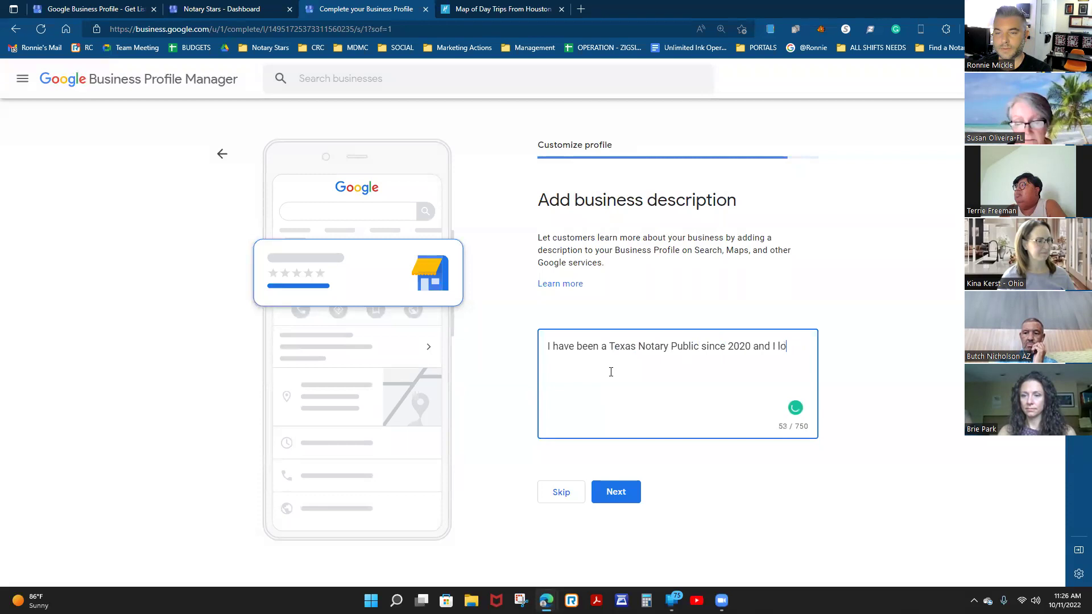
{"action": "type", "text": "ve serving my"}
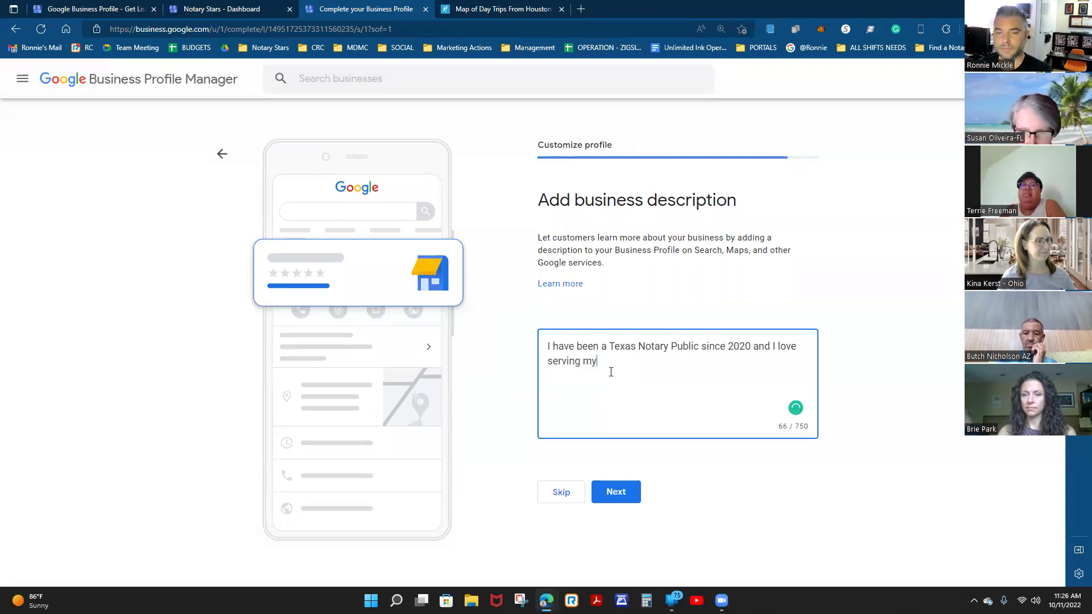
{"action": "type", "text": " local "}
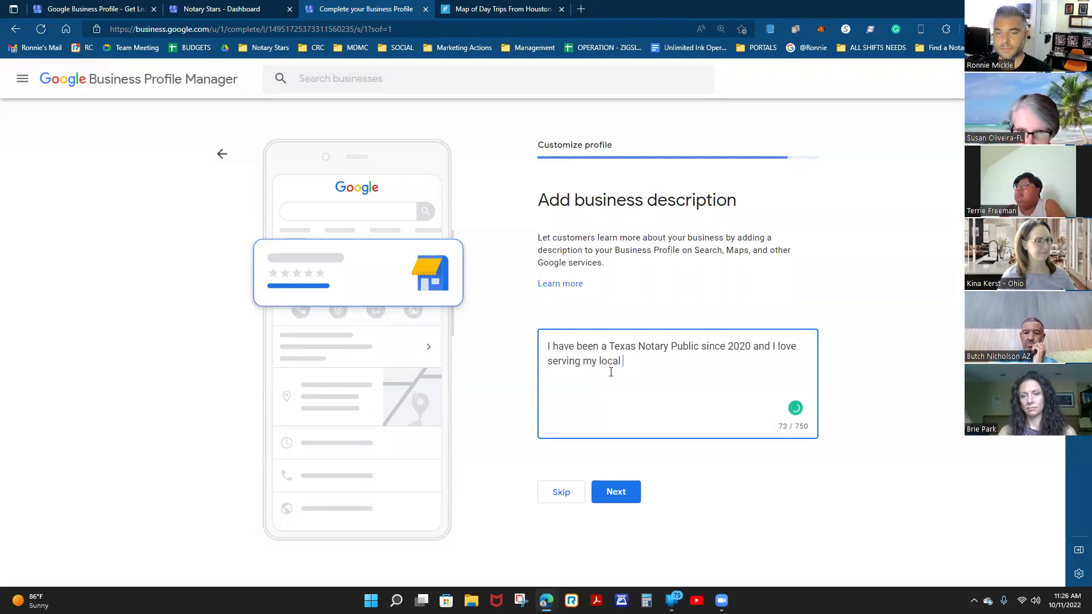
{"action": "type", "text": "community around Houst"}
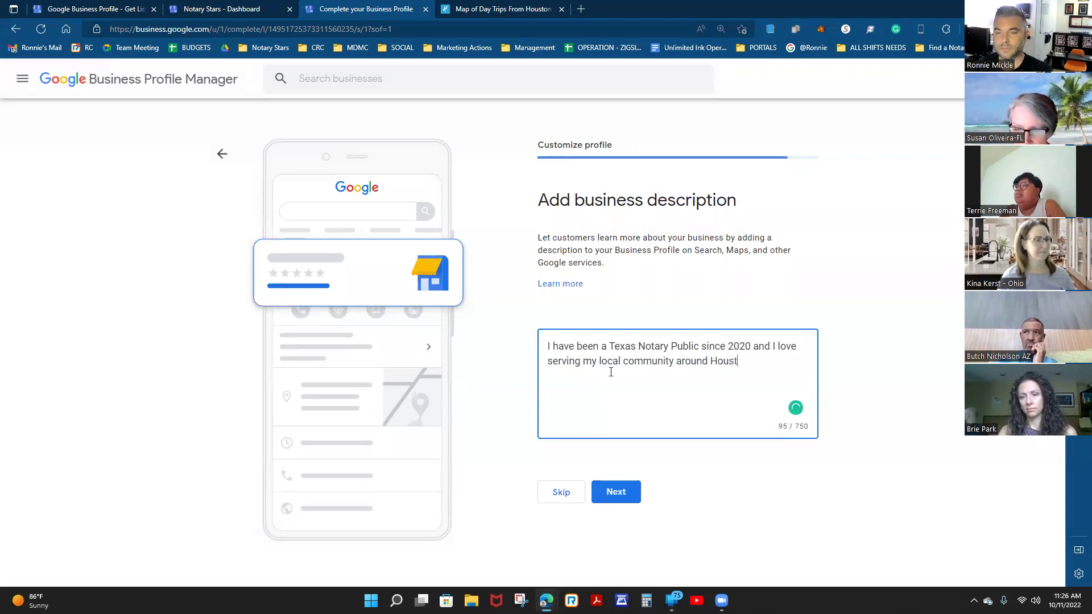
{"action": "type", "text": "an Texas."}
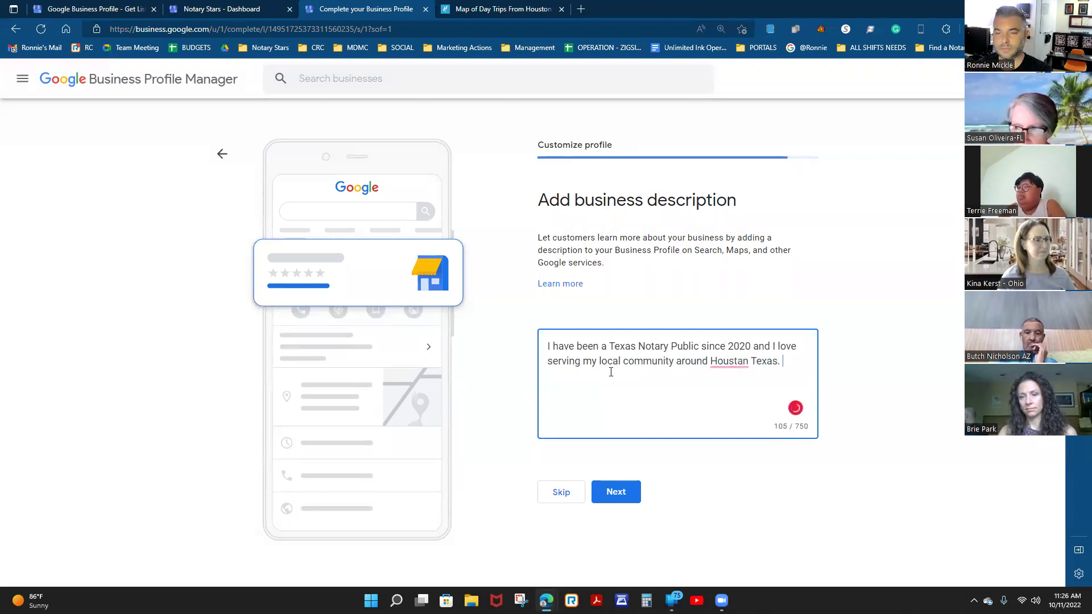
{"action": "left_click", "coordinate": [731, 361]}
{"action": "left_click", "coordinate": [731, 382]}
Add 'I am available to help you with a variety of documents you may need Notarized'.
{"action": "type", "text": "I get"}
{"action": "key", "text": "BackSpace"}
{"action": "key", "text": "BackSpace"}
{"action": "key", "text": "BackSpace"}
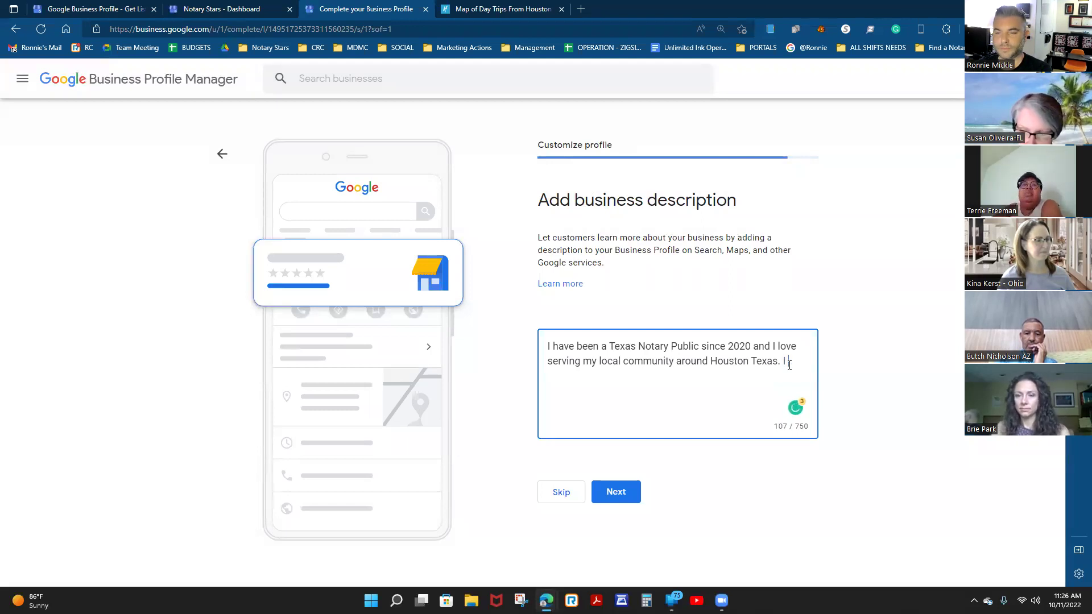
{"action": "type", "text": "am avai"}
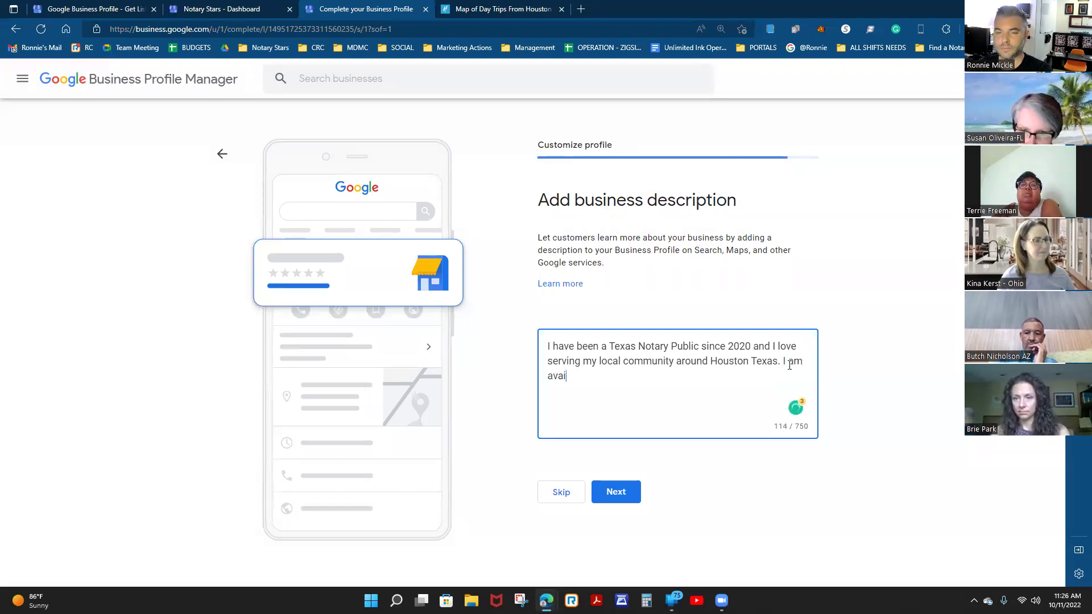
{"action": "type", "text": "lable to help you "}
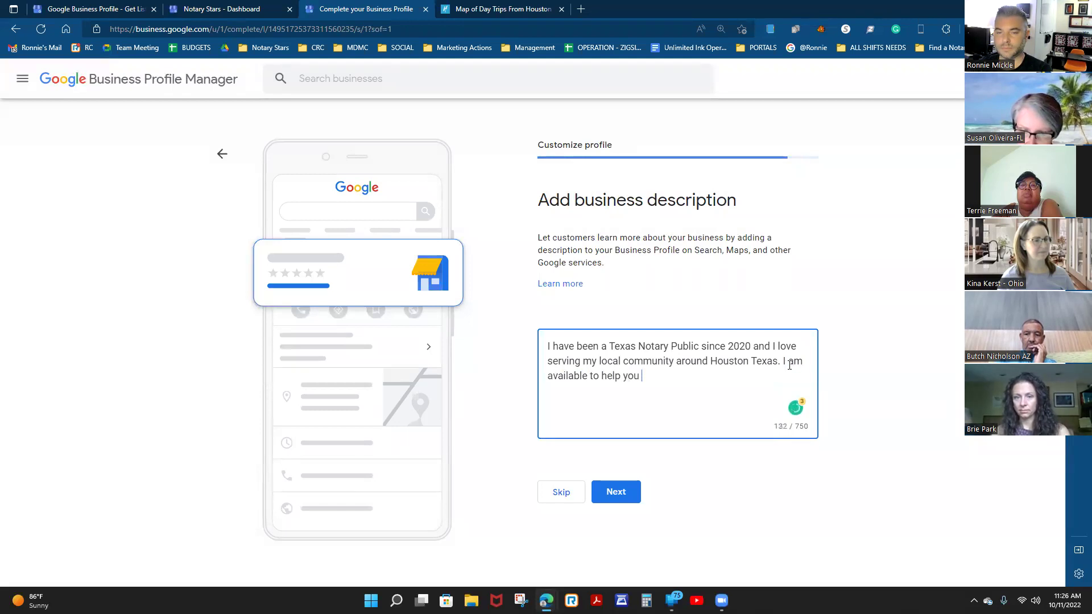
{"action": "type", "text": "with a variety of "}
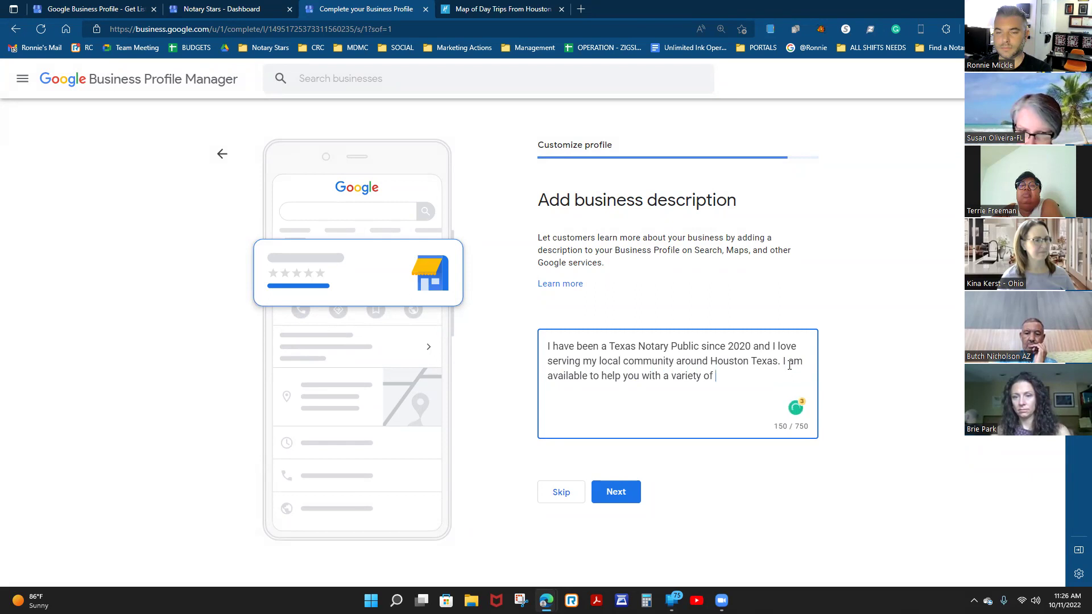
{"action": "type", "text": "Notary"}
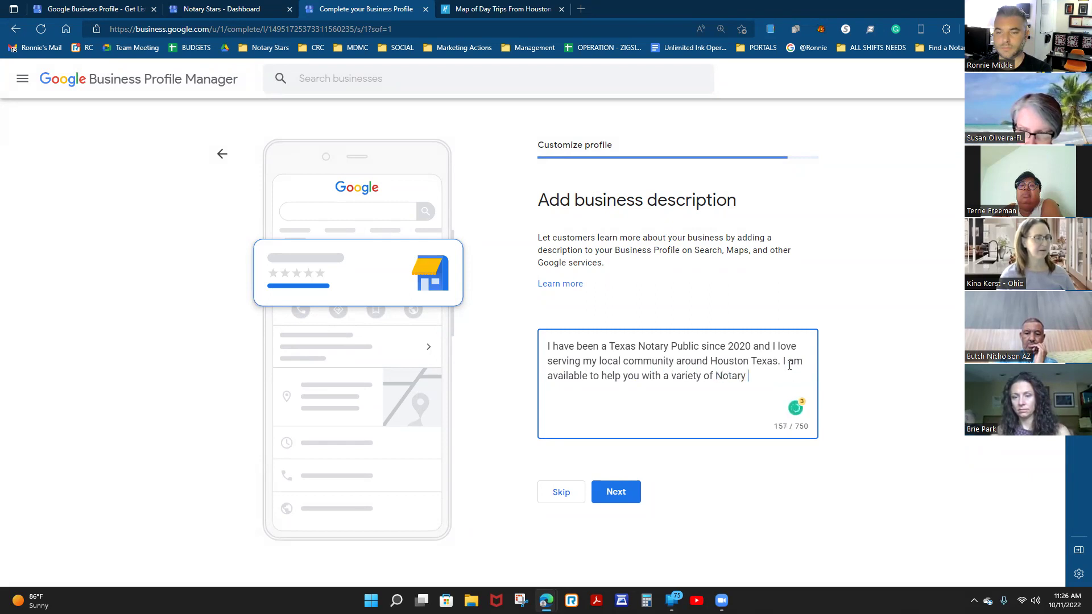
{"action": "key", "text": "BackSpace"}
{"action": "key", "text": "BackSpace"}
{"action": "key", "text": "BackSpace"}
{"action": "key", "text": "BackSpace"}
{"action": "key", "text": "BackSpace"}
{"action": "key", "text": "BackSpace"}
{"action": "key", "text": "BackSpace"}
{"action": "key", "text": "BackSpace"}
{"action": "key", "text": "BackSpace"}
{"action": "key", "text": "BackSpace"}
{"action": "key", "text": "BackSpace"}
{"action": "key", "text": "BackSpace"}
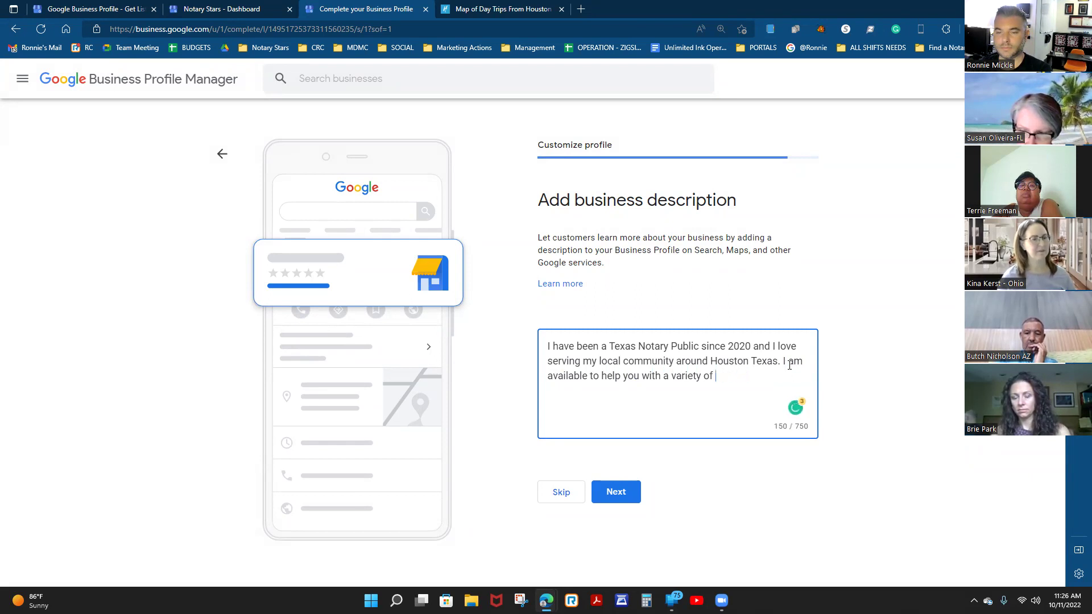
{"action": "type", "text": "y of d"}
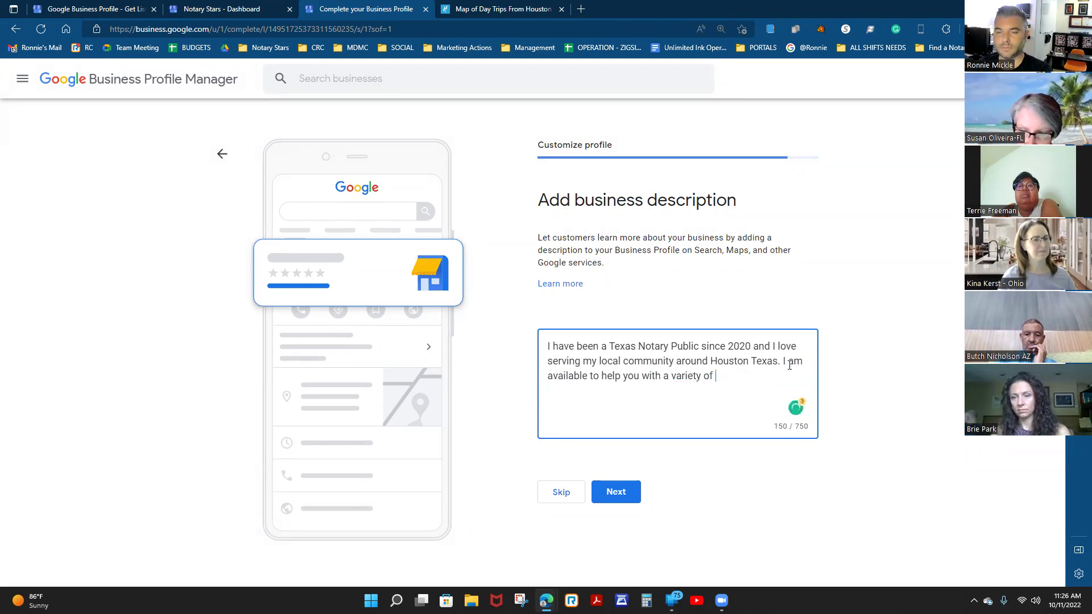
{"action": "type", "text": "oucments you may need to have Notariza"}
{"action": "key", "text": "BackSpace"}
{"action": "type", "text": "ed"}
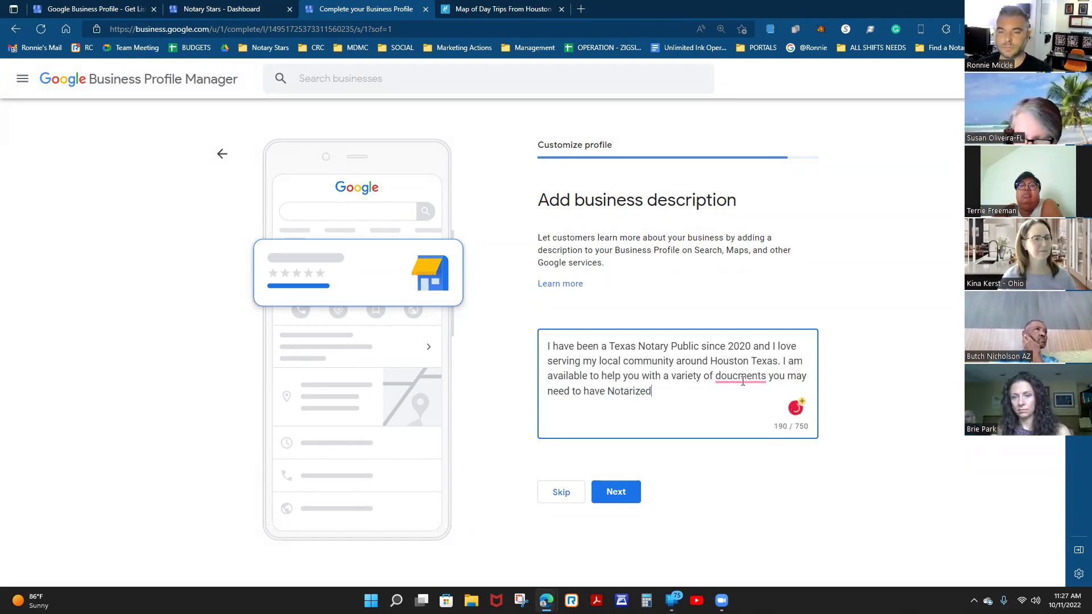
{"action": "left_click", "coordinate": [742, 398]}
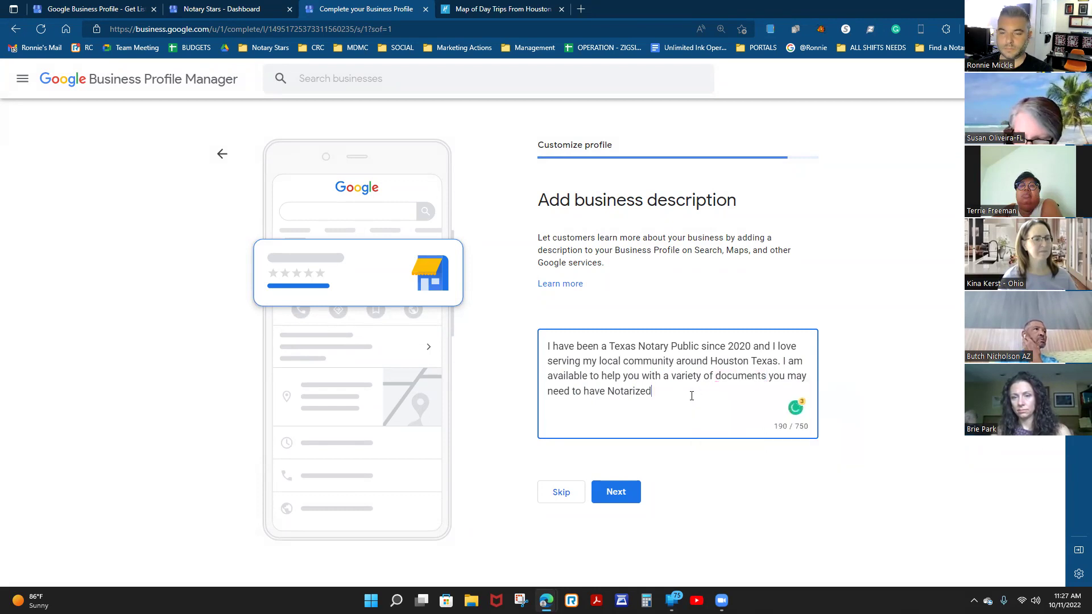
List Real Estate (Loan), Power of Attorney, Financial Power of Attorney and other documents.
{"action": "type", "text": "including "}
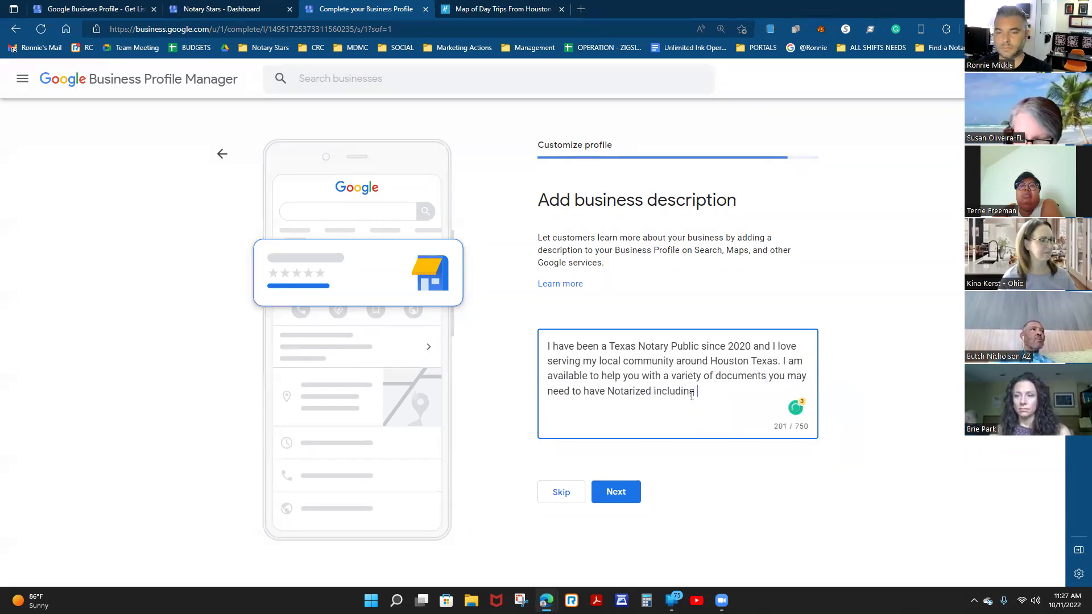
{"action": "type", "text": "Real"}
{"action": "key", "text": "BackSpace"}
{"action": "key", "text": "BackSpace"}
{"action": "key", "text": "BackSpace"}
{"action": "type", "text": "eal Estate Documents,"}
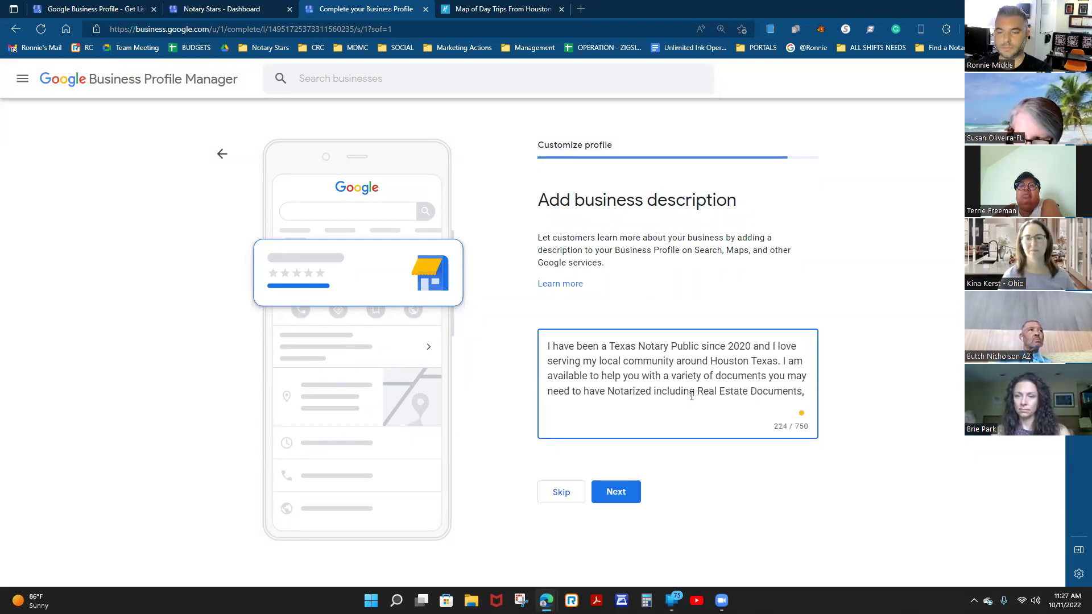
{"action": "key", "text": "BackSpace"}
{"action": "type", "text": "(Loan Documents"}
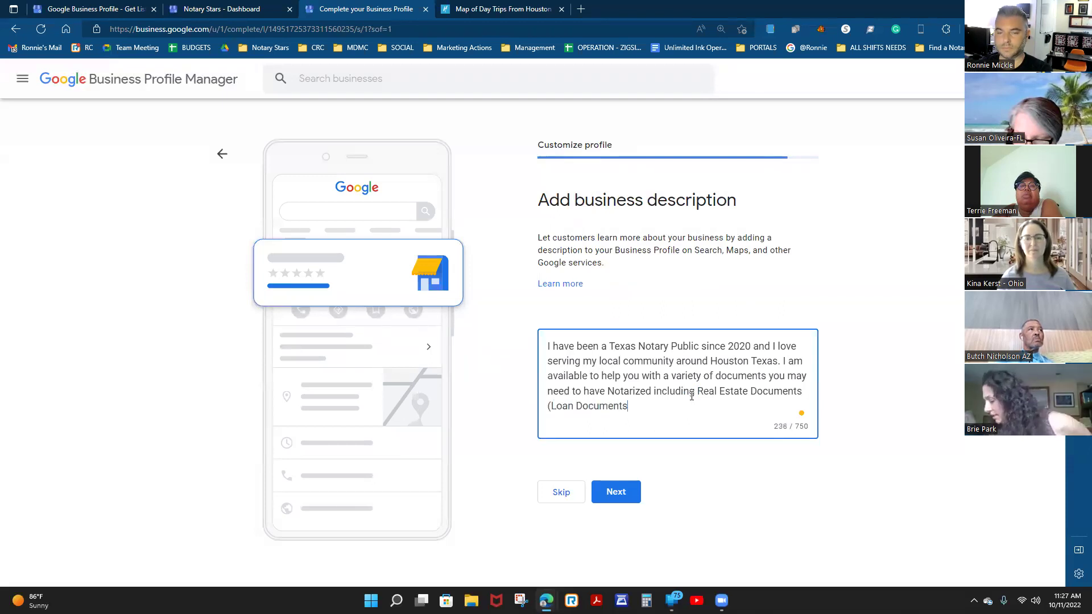
{"action": "type", "text": "), Power of Attorney Documents, Financial Power of Attorney Documents, "}
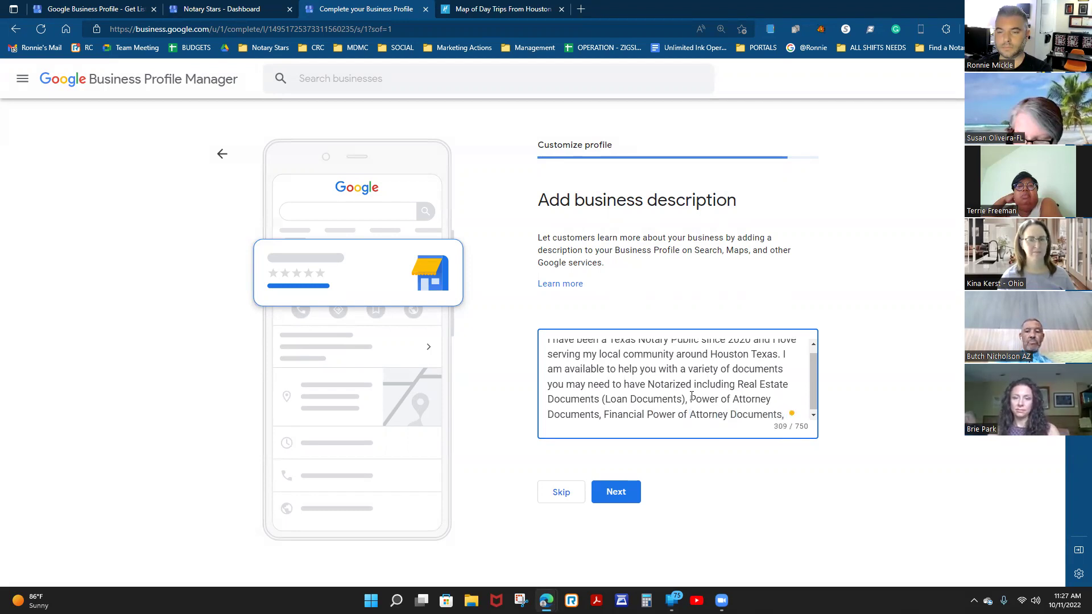
{"action": "type", "text": "Car Loans, Child Saf"}
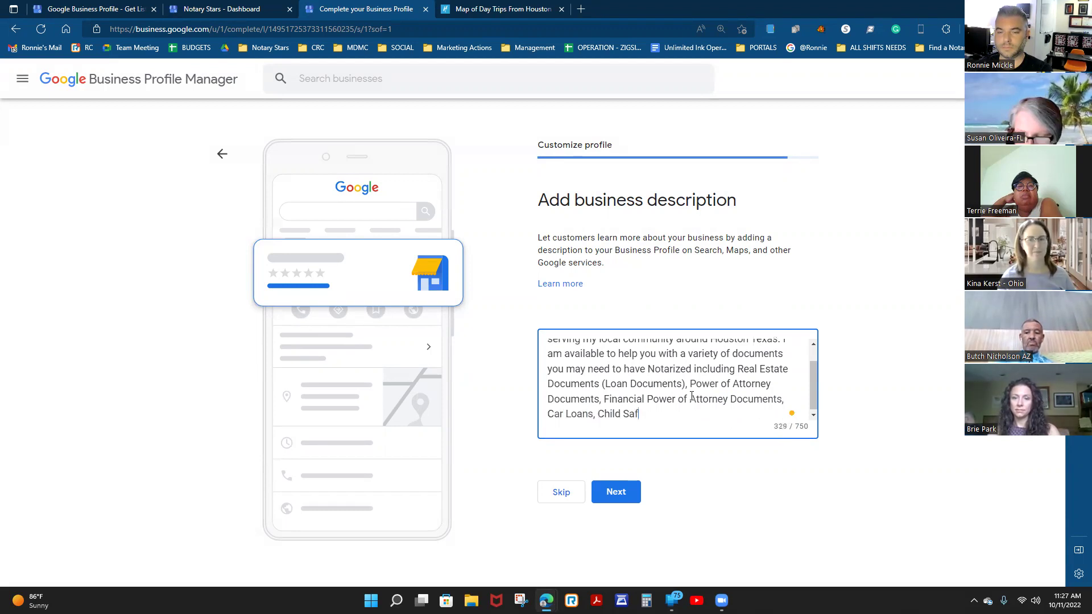
{"action": "type", "text": "tey "}
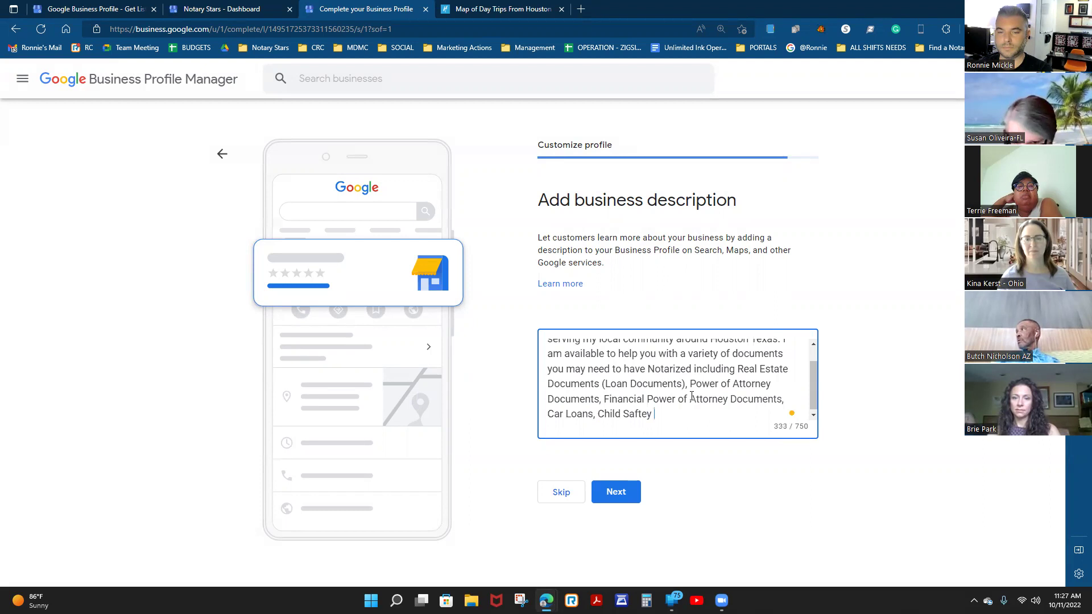
{"action": "type", "text": "Forms, "}
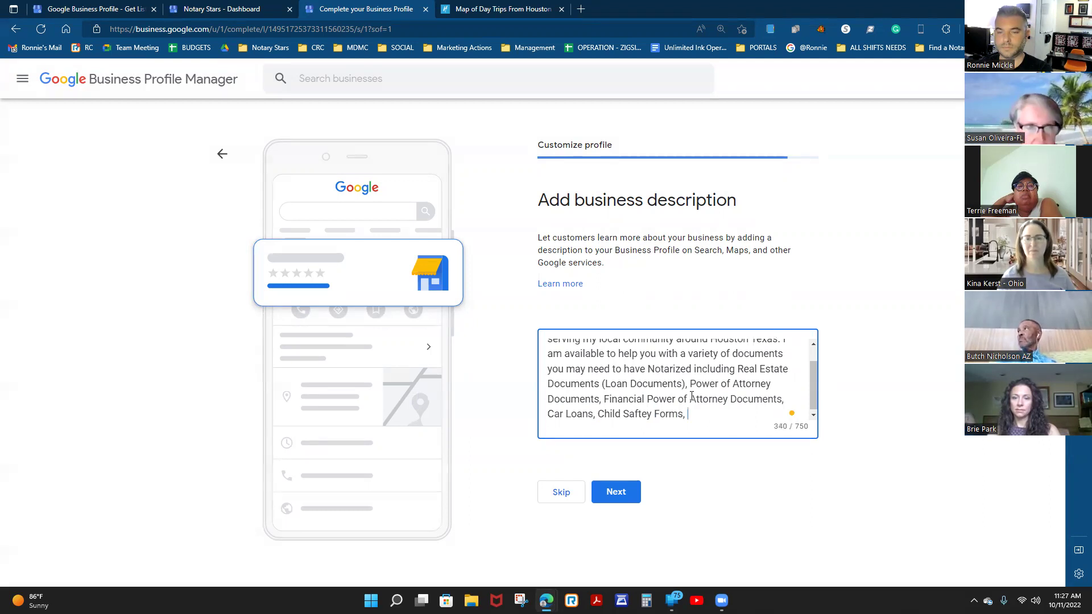
{"action": "type", "text": "Lif"}
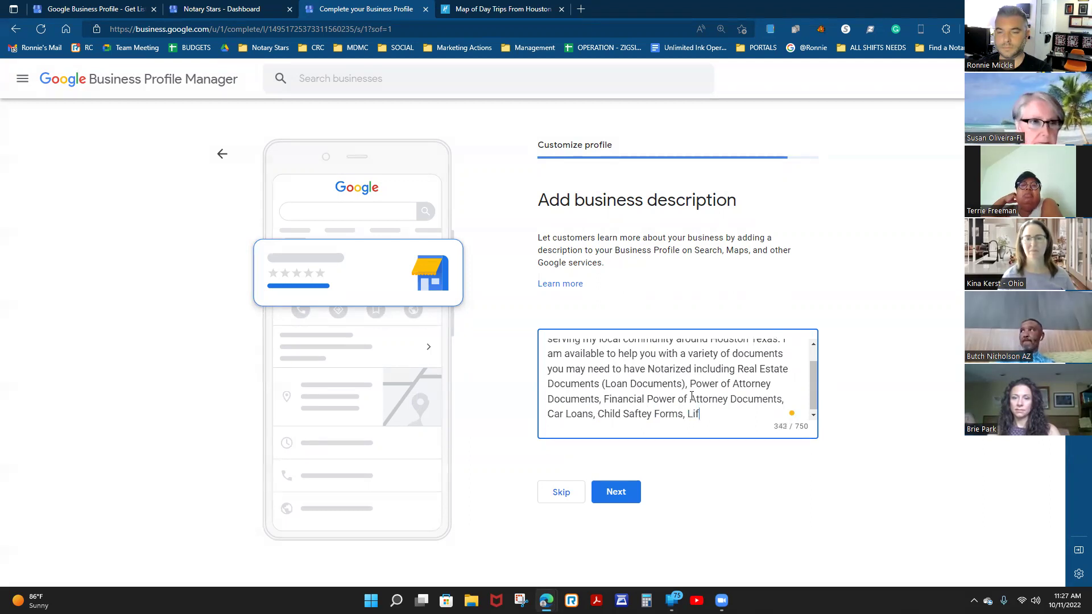
{"action": "type", "text": "e Planning "}
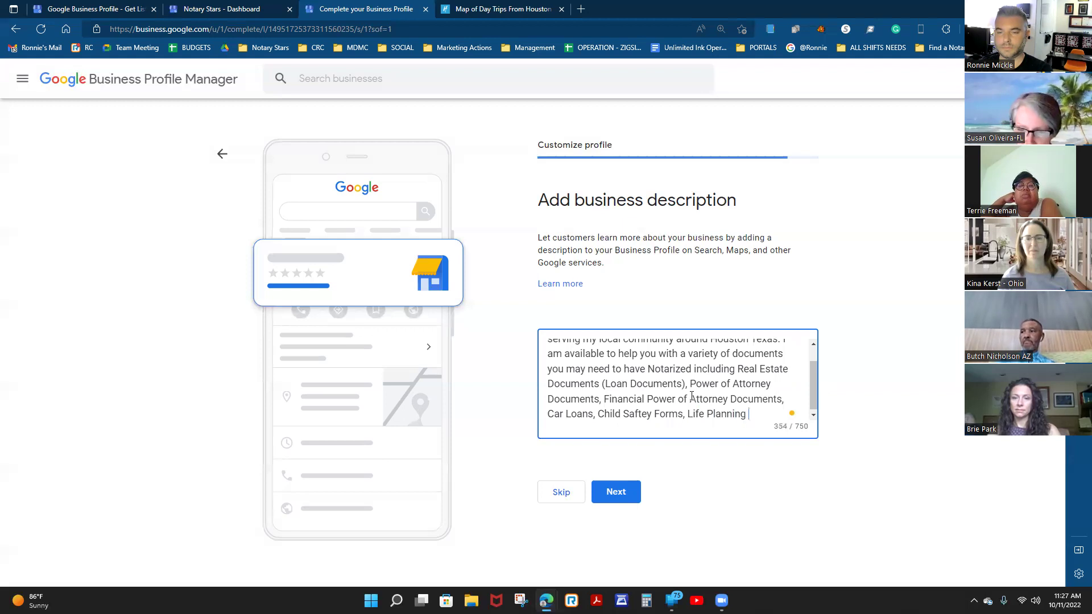
{"action": "type", "text": "Documents, "}
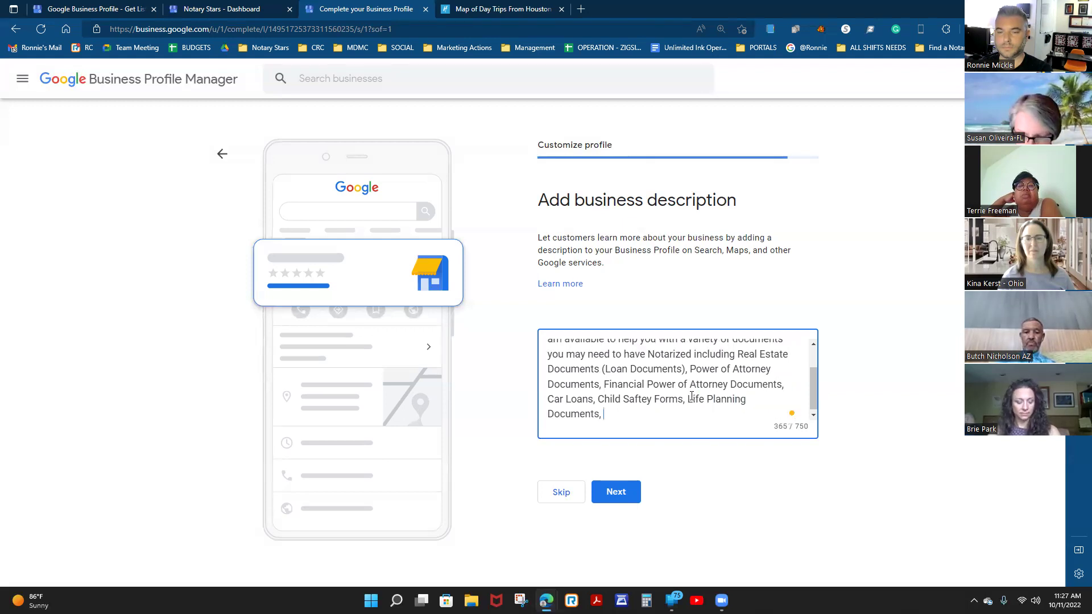
{"action": "type", "text": "Trust and Wills and"}
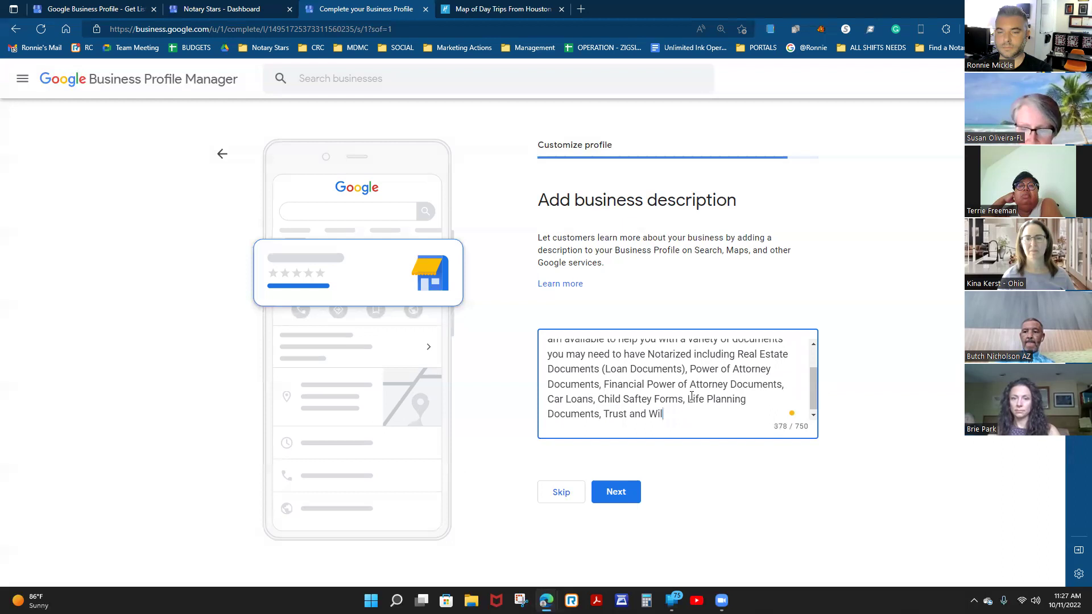
{"action": "key", "text": "BackSpace"}
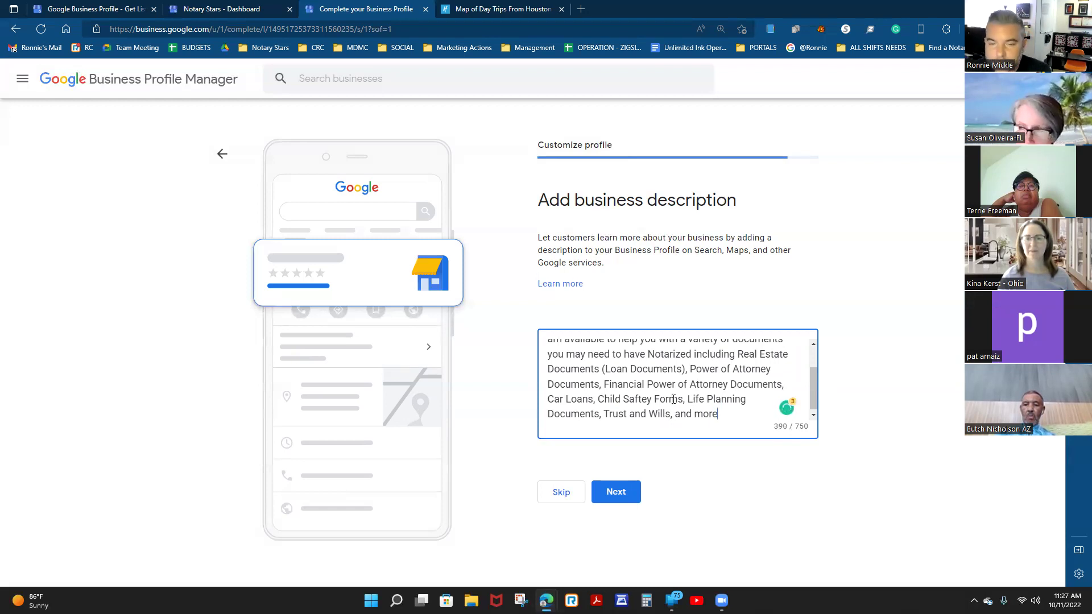
Retype 'Saftey' as 'Safety', end the description with 'and more!', and select the full text.
{"action": "double_click", "coordinate": [636, 400]}
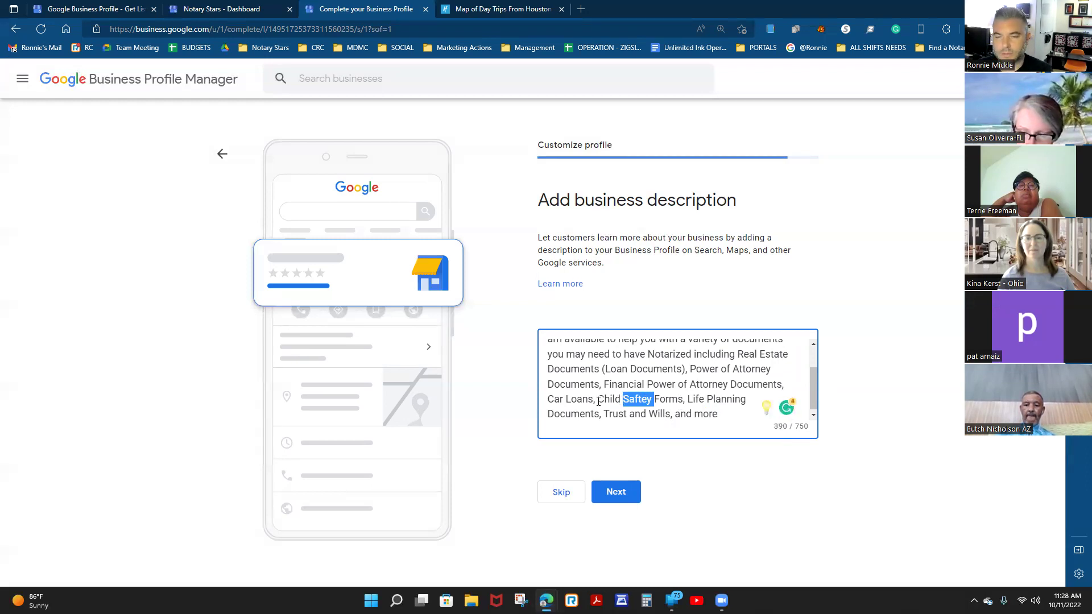
{"action": "left_click", "coordinate": [662, 399]}
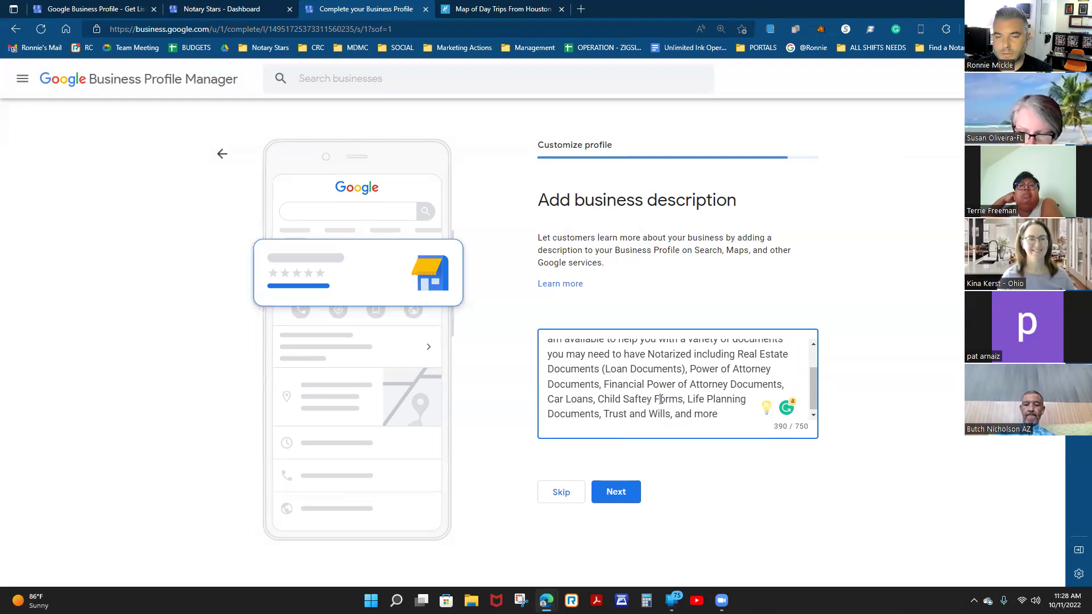
{"action": "left_click_drag", "start_coordinate": [600, 400], "coordinate": [685, 404]}
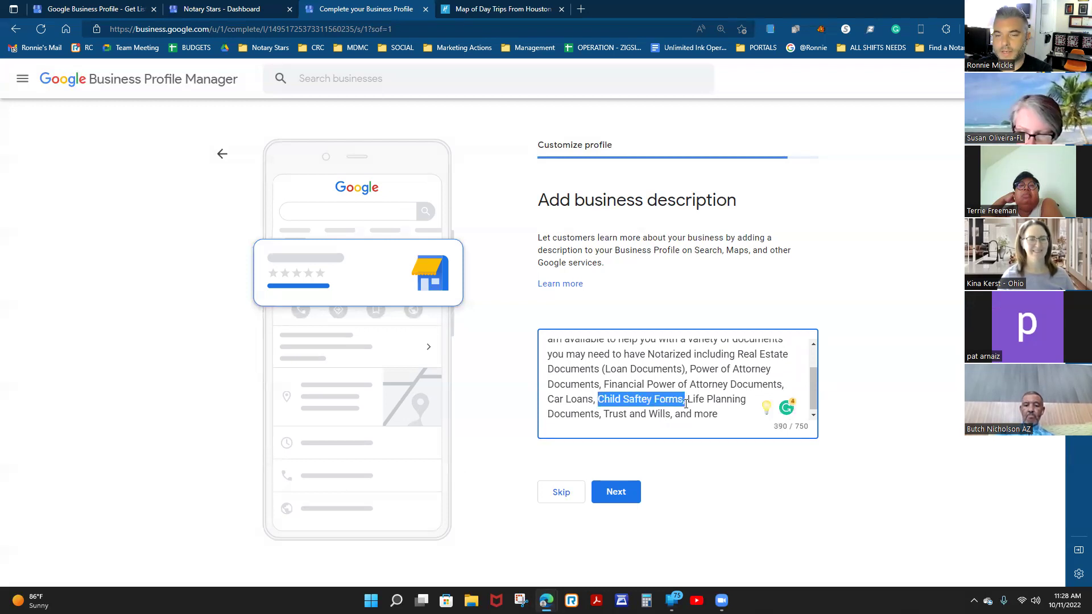
{"action": "left_click", "coordinate": [723, 414]}
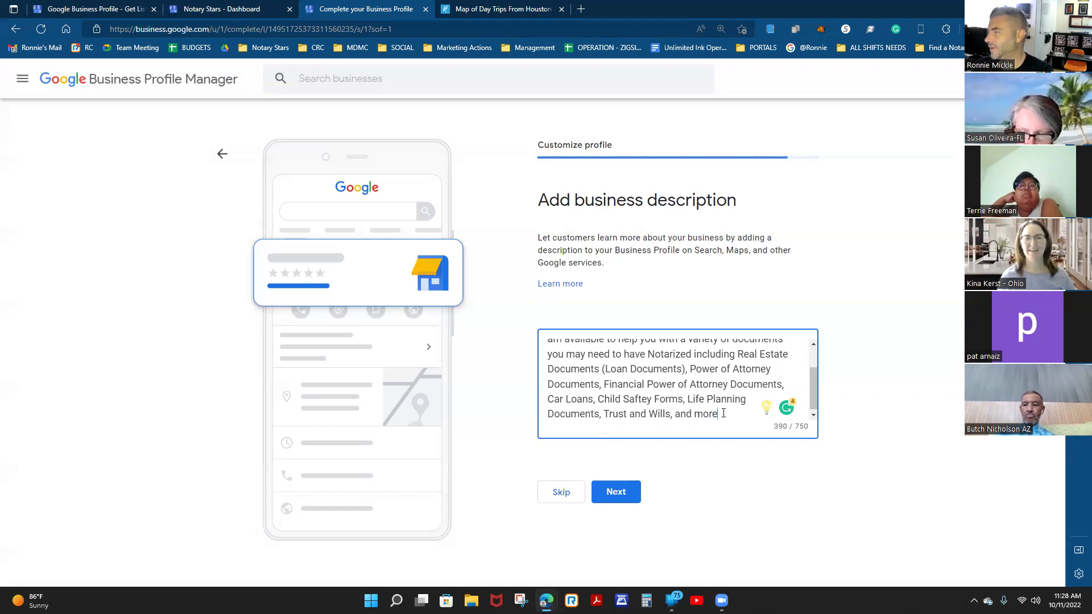
{"action": "double_click", "coordinate": [636, 400]}
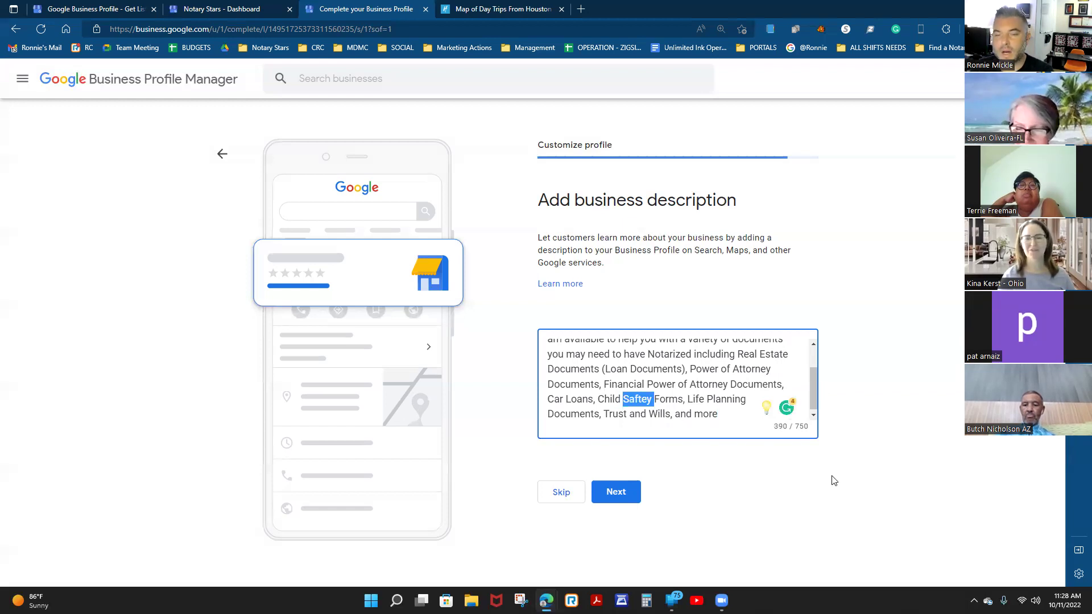
{"action": "type", "text": "Safet"}
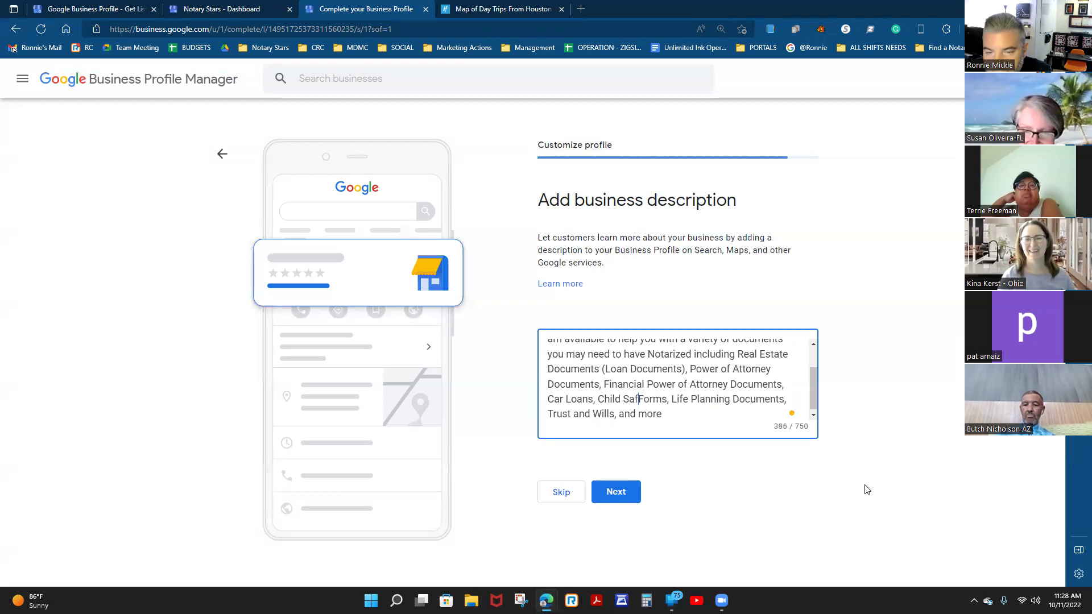
{"action": "type", "text": "y"}
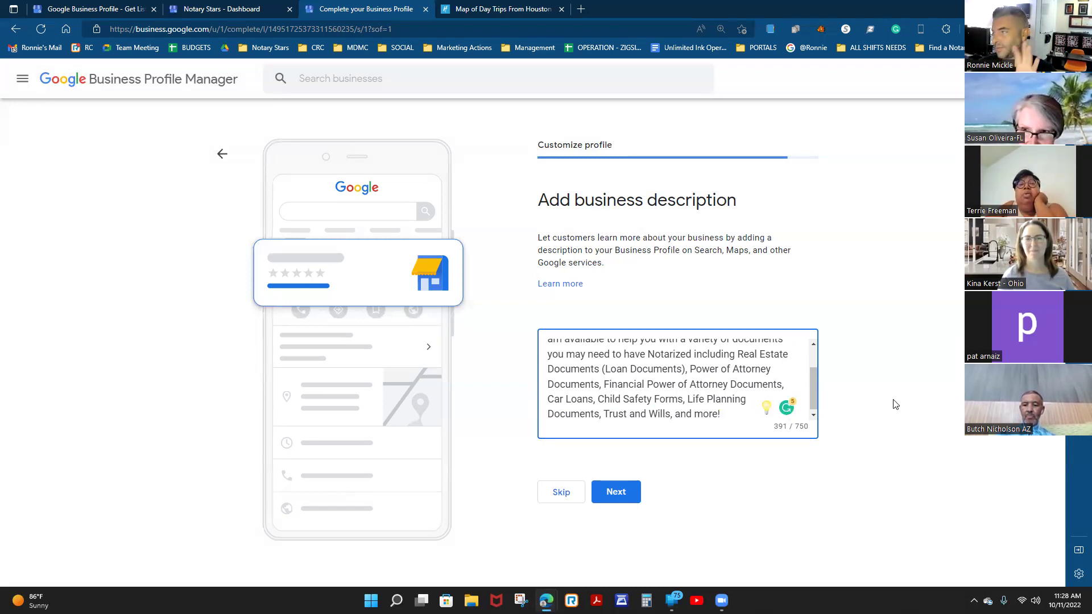
{"action": "left_click_drag", "start_coordinate": [721, 413], "coordinate": [691, 489]}
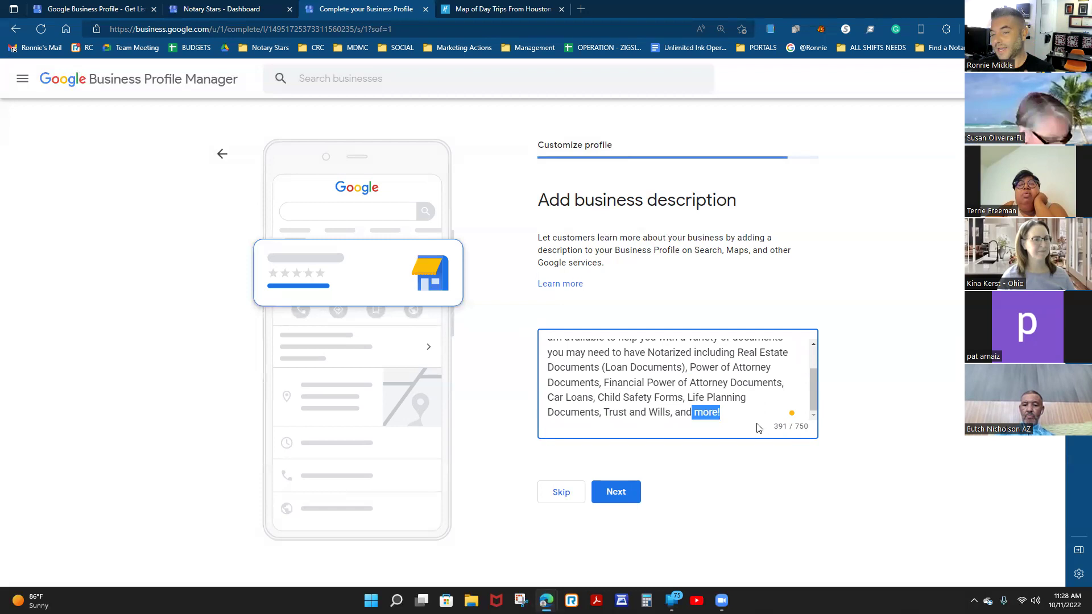
{"action": "left_click", "coordinate": [734, 419]}
{"action": "left_click_drag", "start_coordinate": [725, 411], "coordinate": [492, 301]}
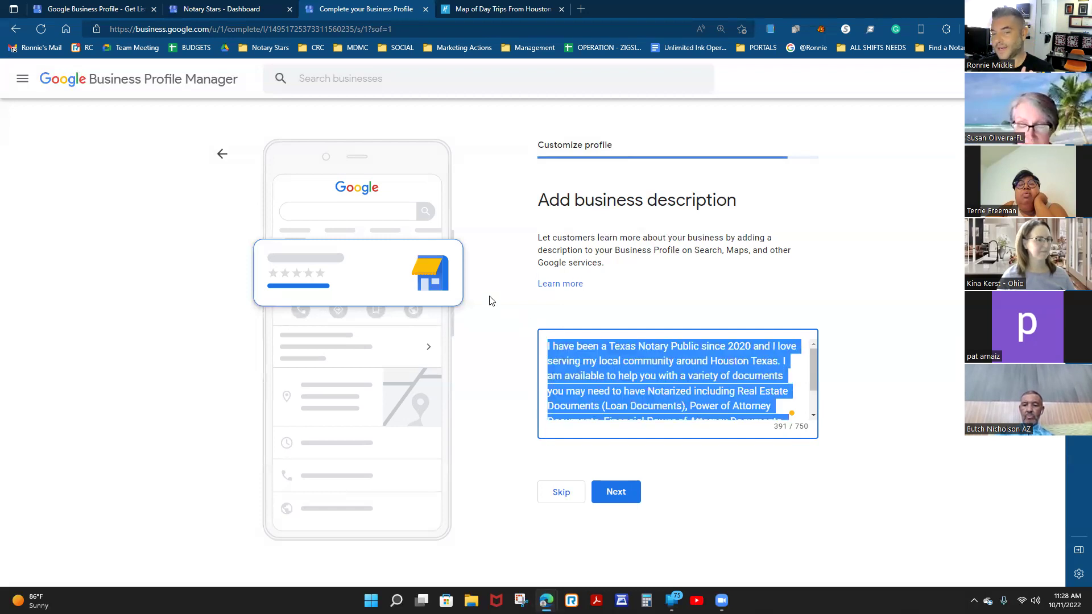
Save the description to reach Add photos, then switch to the Houston day-trips map tab.
{"action": "left_click", "coordinate": [618, 492]}
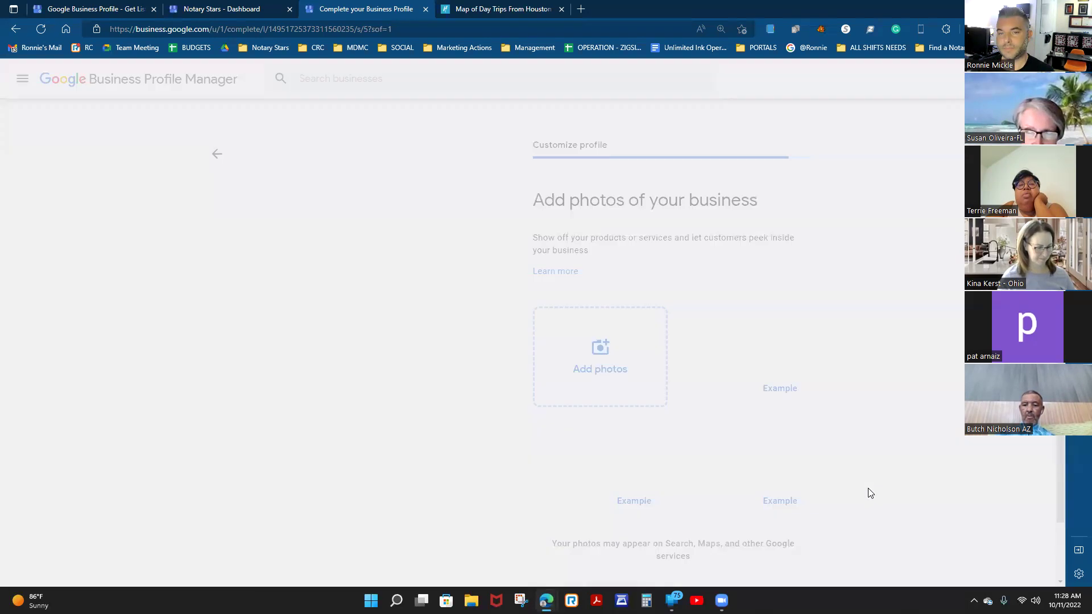
{"action": "scroll", "coordinate": [449, 349], "scroll_direction": "down", "scroll_amount": 1}
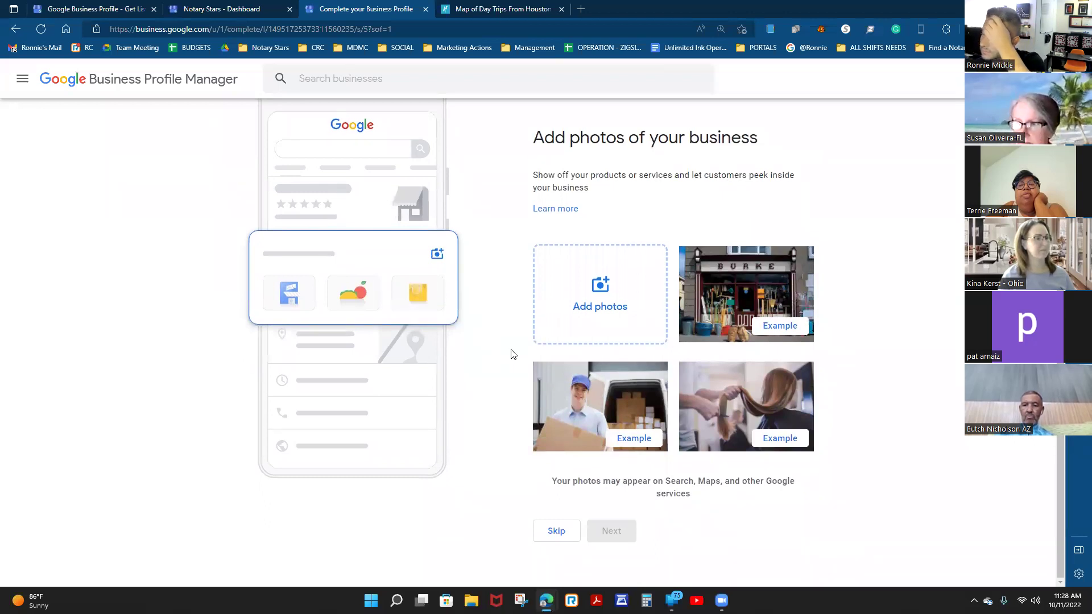
{"action": "key", "text": "ctrl+Tab"}
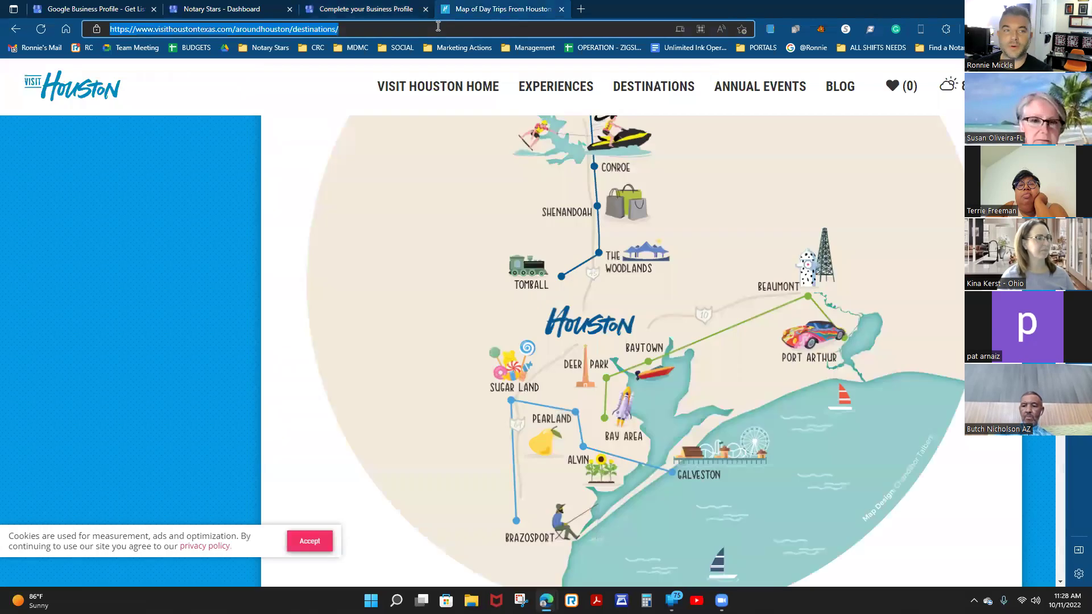
Load Canva's home page in a new tab and open the Create a design type list.
{"action": "type", "text": "canva"}
{"action": "key", "text": "Return"}
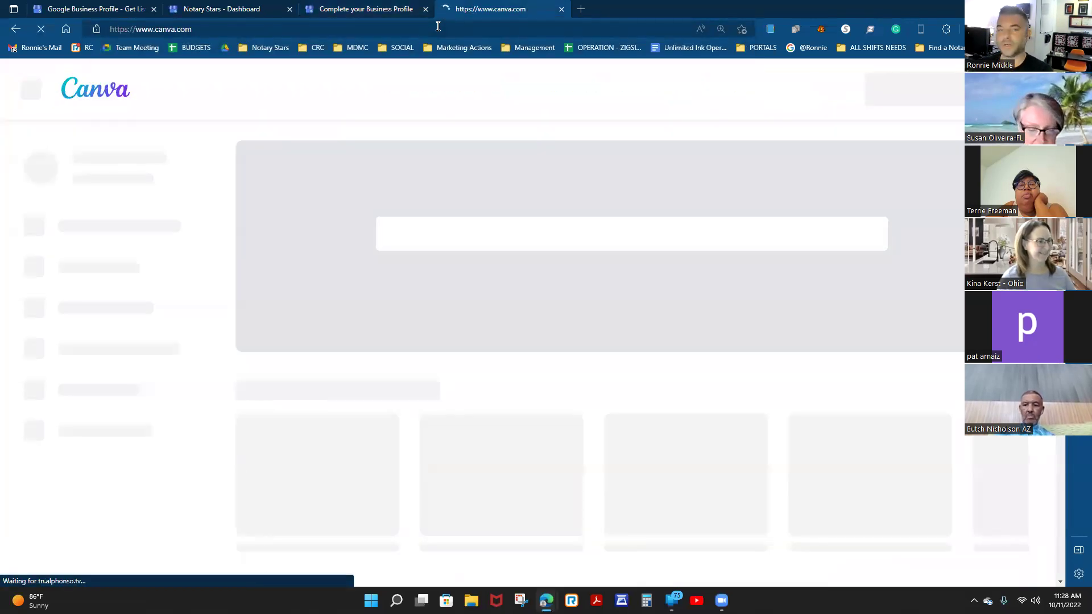
{"action": "left_click", "coordinate": [366, 9]}
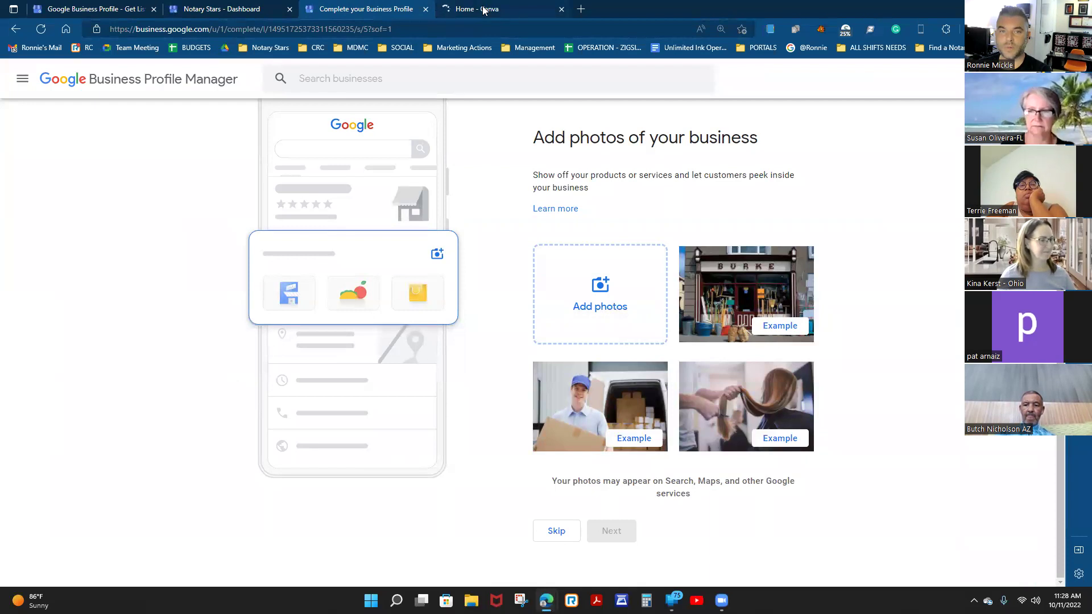
{"action": "mouse_move", "coordinate": [484, 9]}
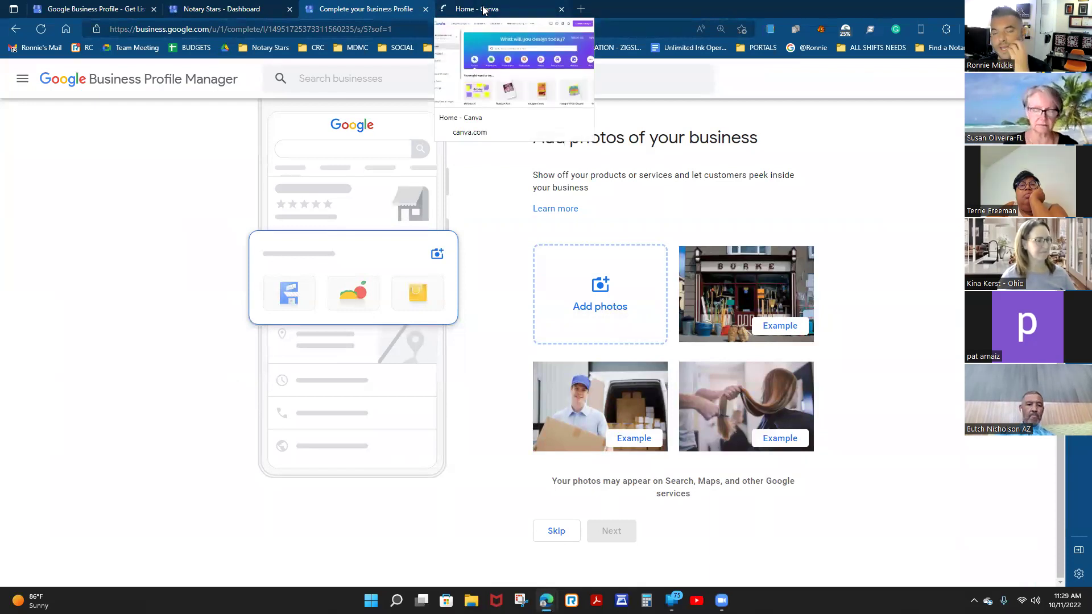
{"action": "left_click", "coordinate": [484, 8]}
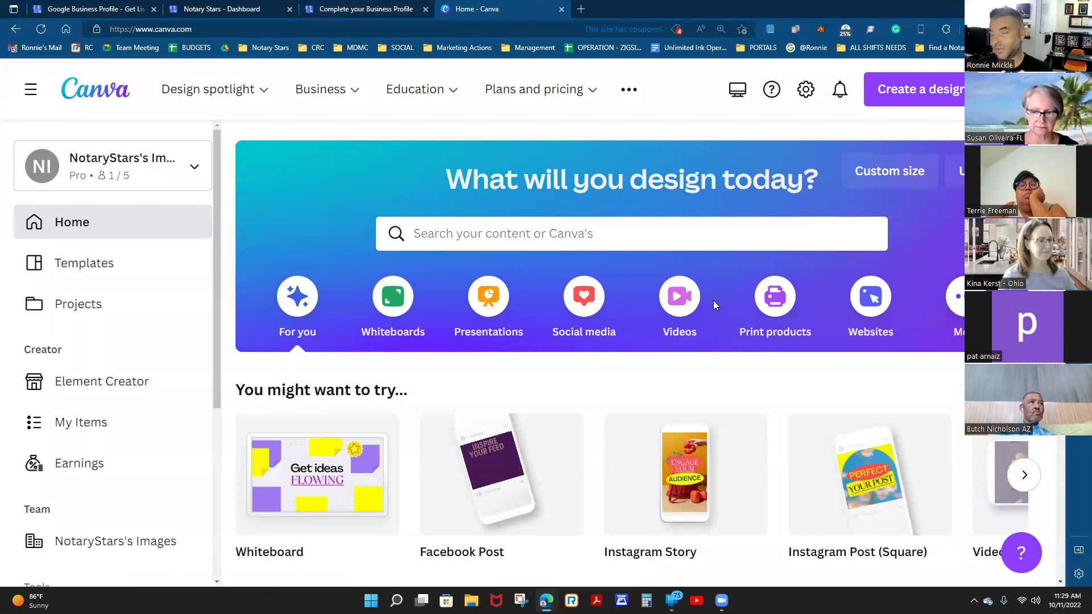
{"action": "left_click", "coordinate": [933, 92]}
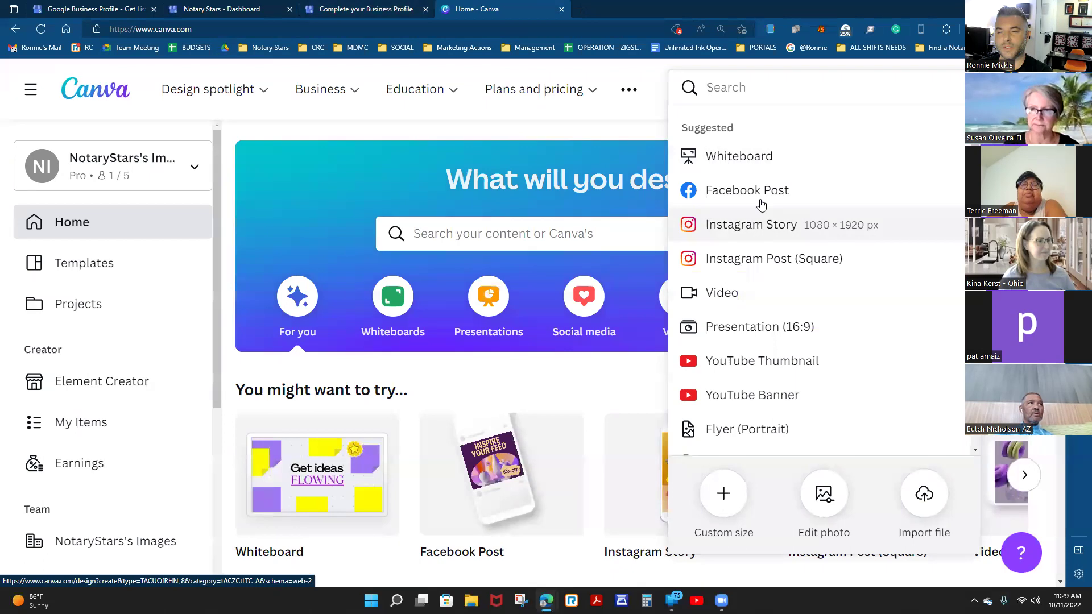
Start a new square Instagram Post design and dismiss the shopping extension popup.
{"action": "left_click", "coordinate": [755, 263]}
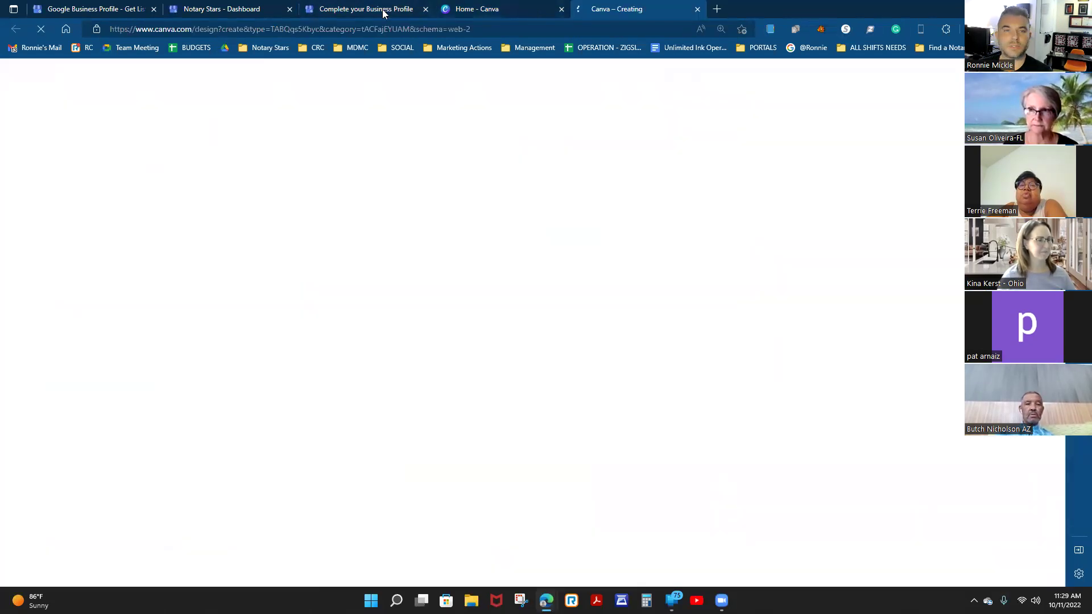
{"action": "left_click", "coordinate": [385, 5]}
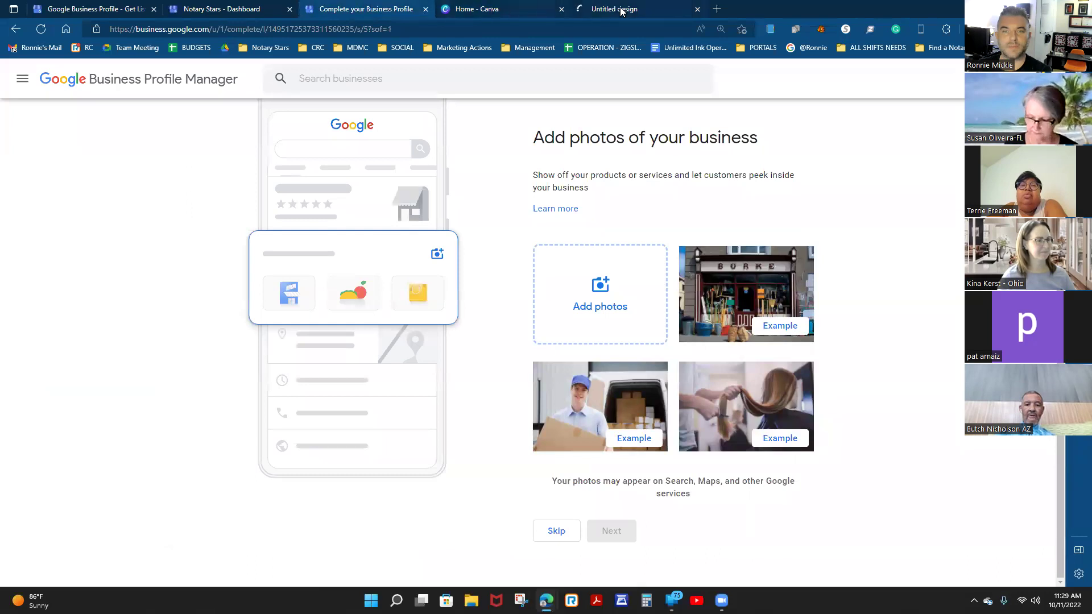
{"action": "left_click", "coordinate": [621, 10]}
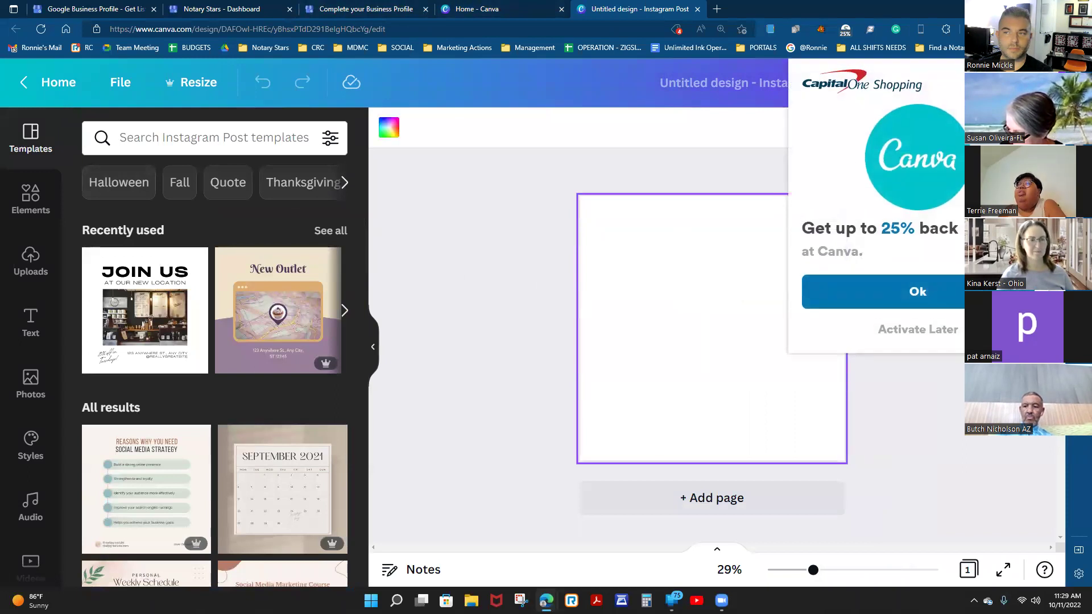
{"action": "left_click", "coordinate": [914, 329]}
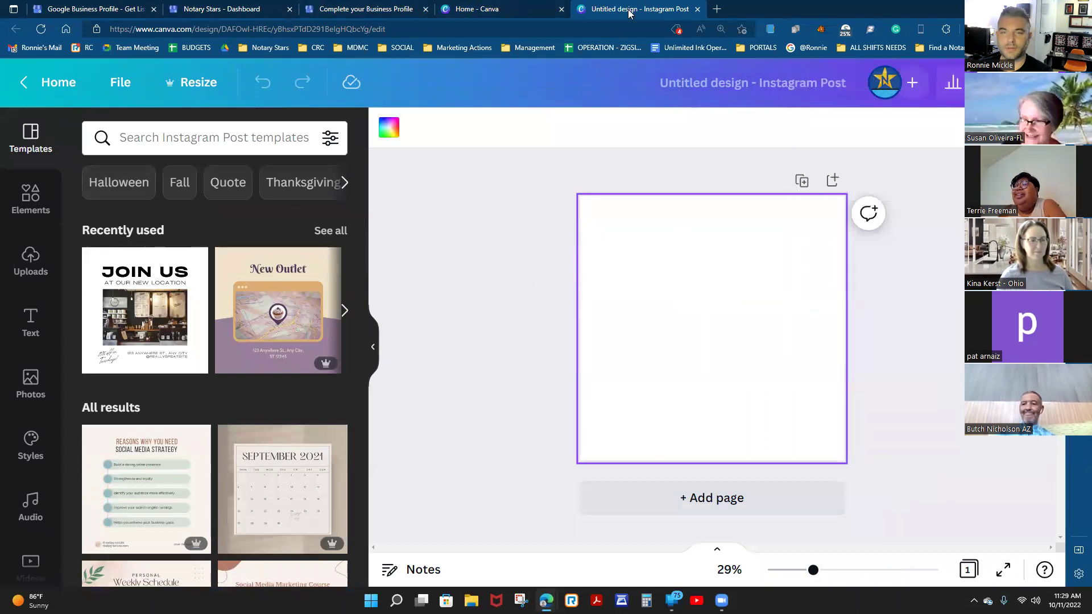
Try red and dark blue page backgrounds, then remove the blue fill to keep white.
{"action": "left_click", "coordinate": [389, 130]}
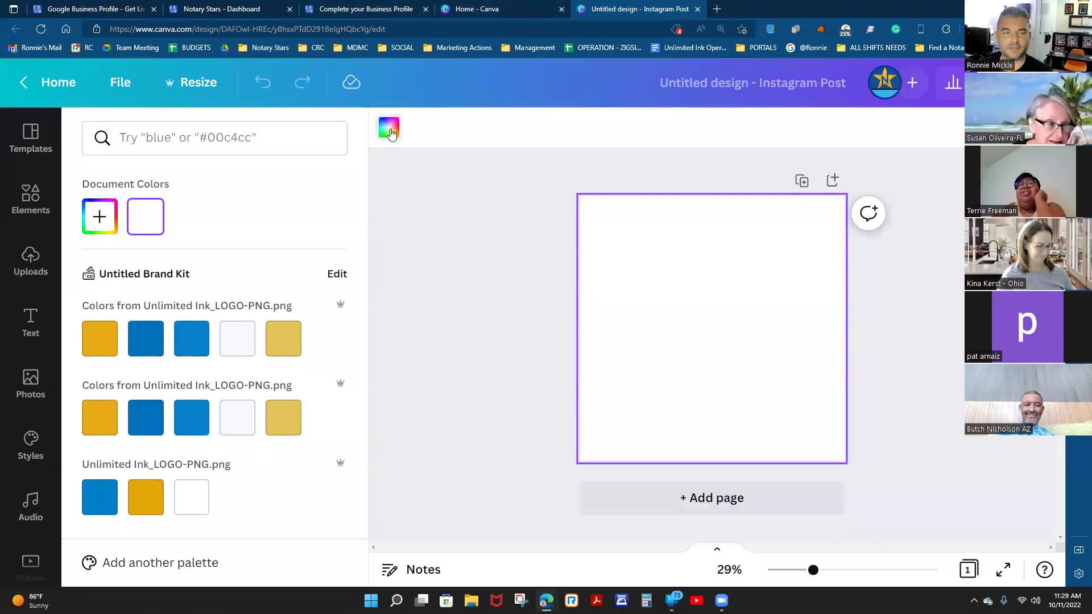
{"action": "scroll", "coordinate": [193, 301], "scroll_direction": "down", "scroll_amount": 5}
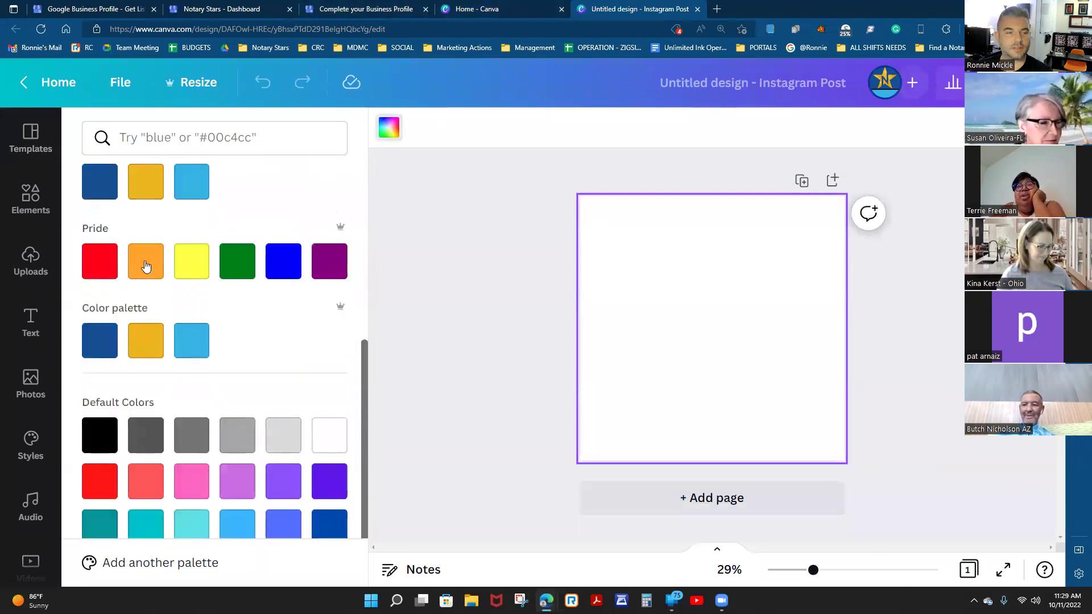
{"action": "left_click", "coordinate": [95, 262]}
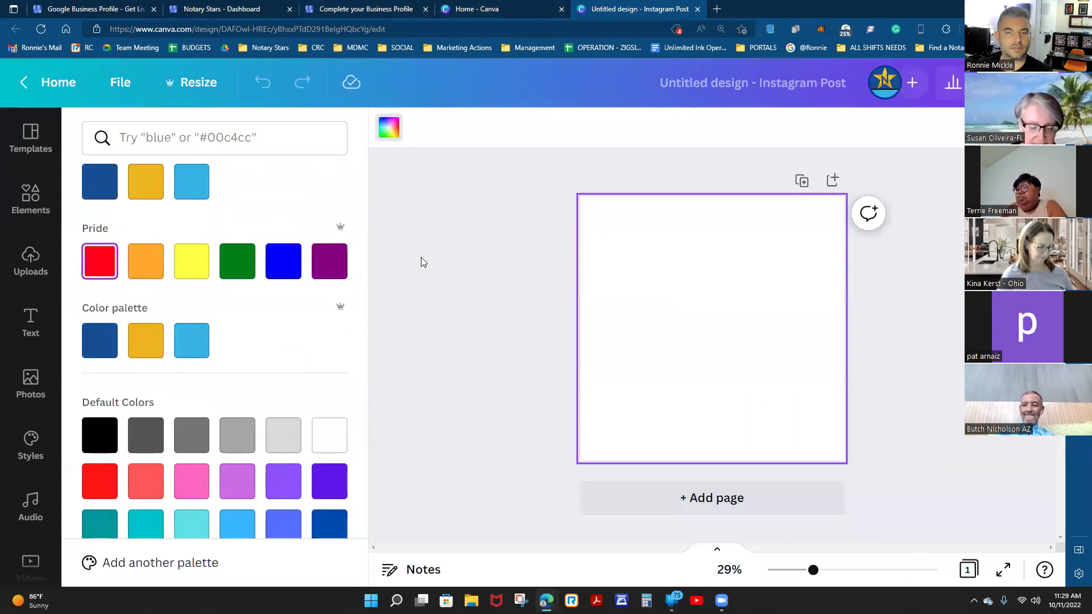
{"action": "left_click", "coordinate": [102, 348]}
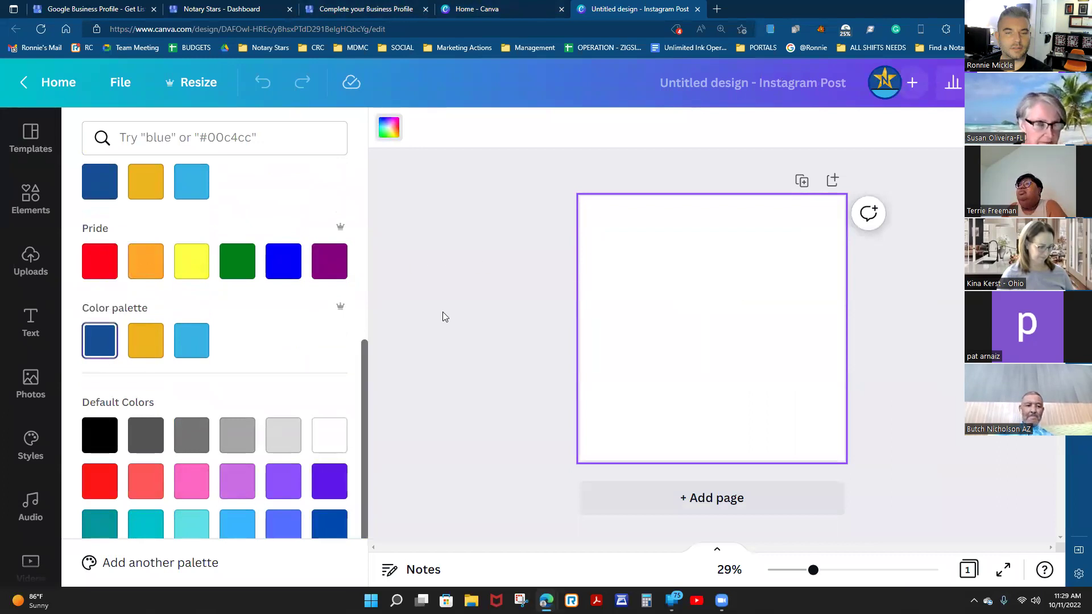
{"action": "left_click", "coordinate": [101, 343]}
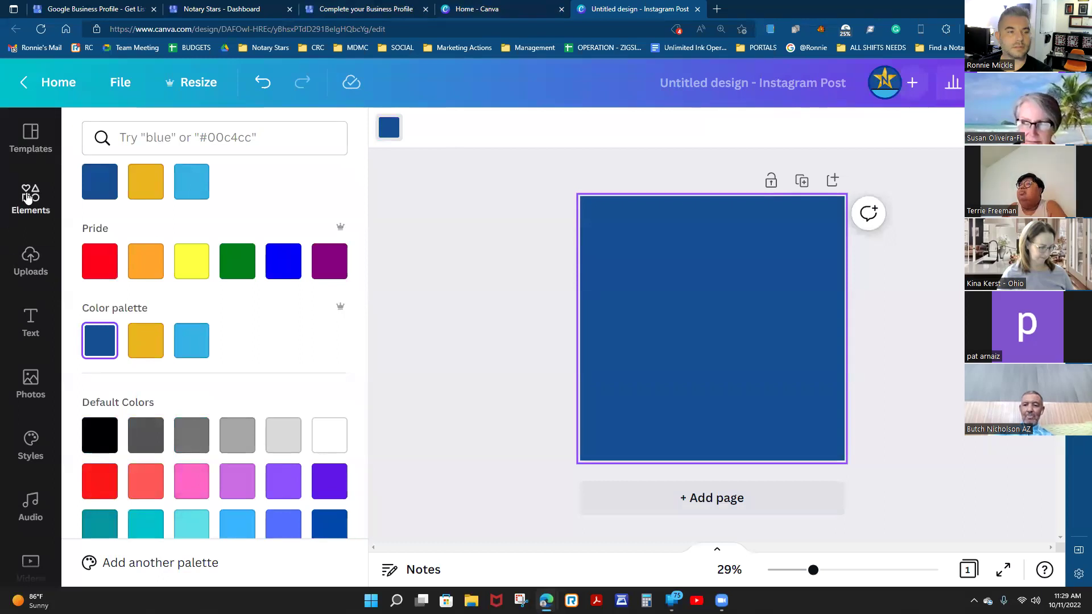
{"action": "left_click", "coordinate": [30, 322]}
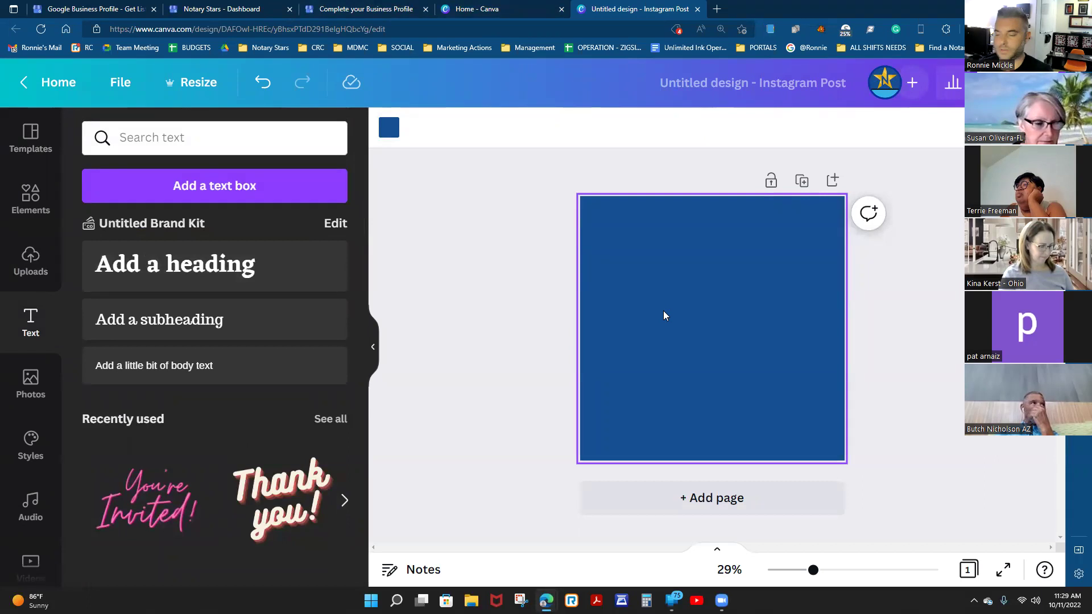
{"action": "key", "text": "Delete"}
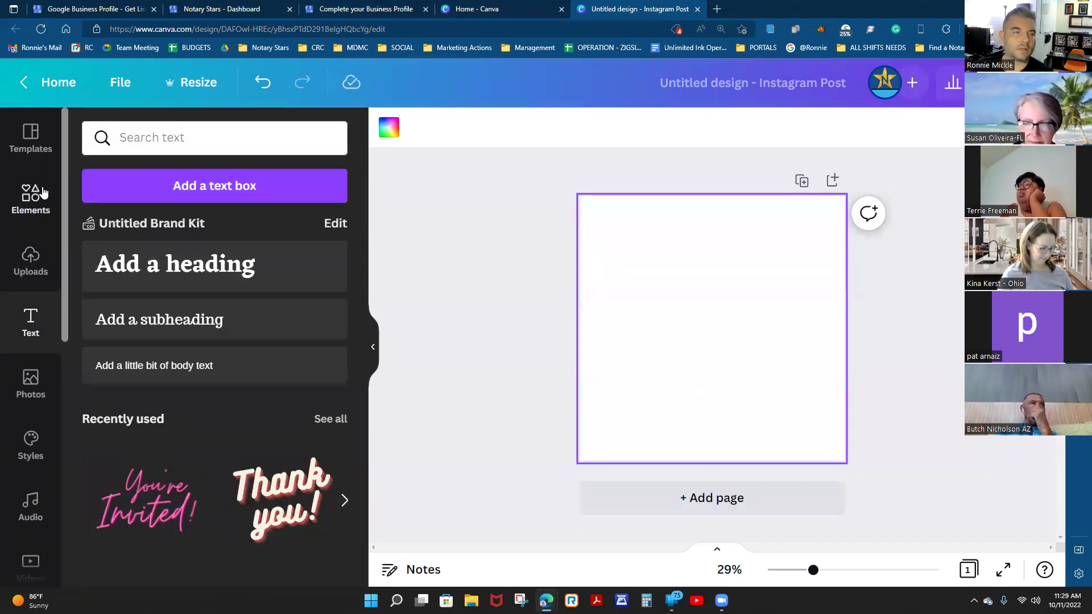
Search Elements for 'texas', place the Texas silhouette on the page, then enlarge and centre it.
{"action": "left_click", "coordinate": [40, 193]}
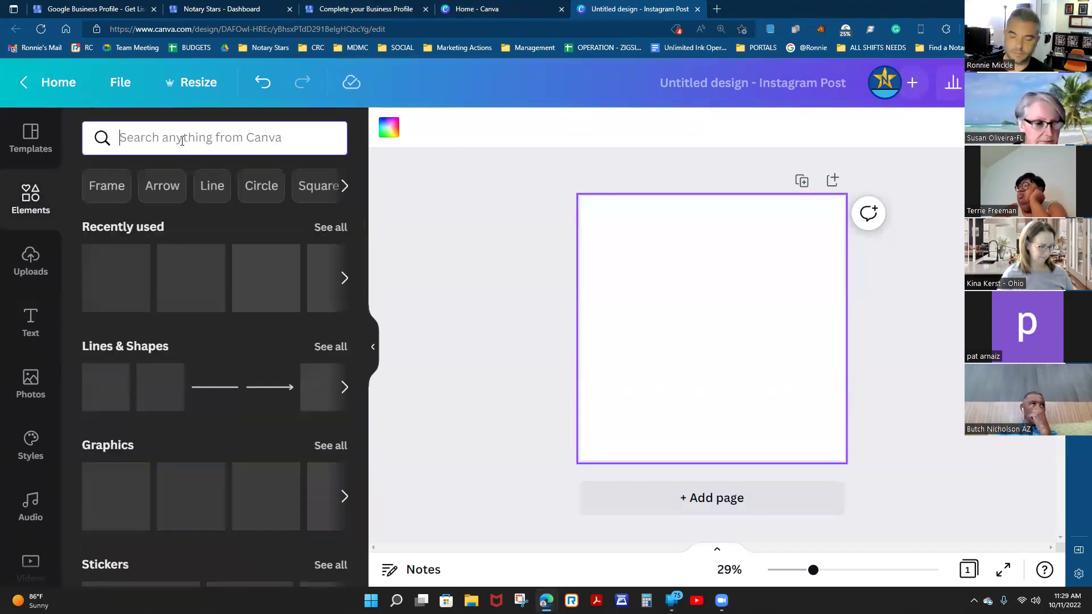
{"action": "type", "text": "texas"}
{"action": "key", "text": "Return"}
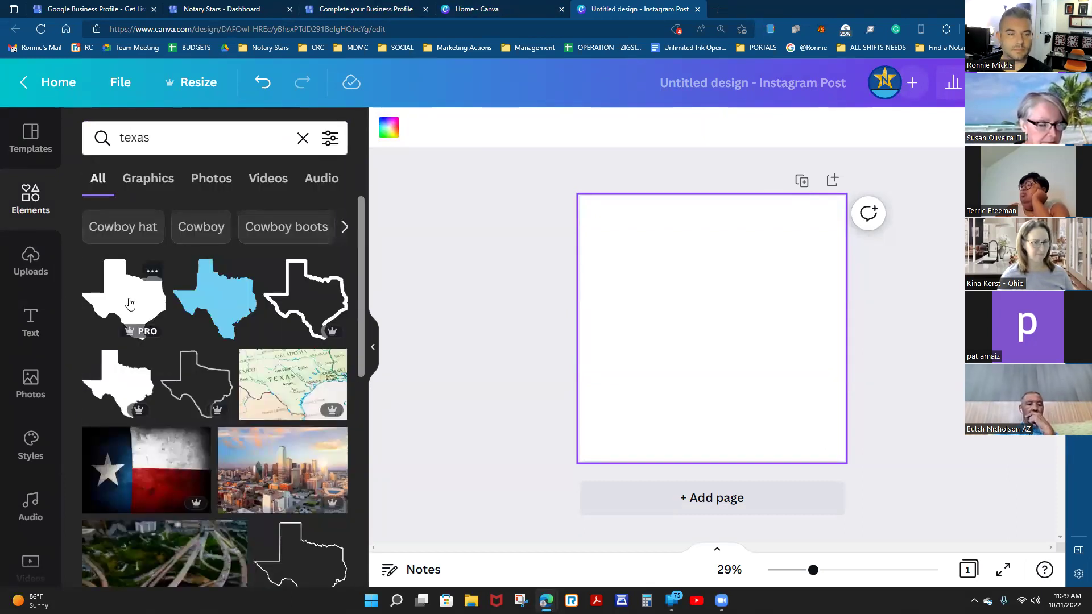
{"action": "left_click_drag", "start_coordinate": [128, 306], "coordinate": [727, 296]}
{"action": "left_click_drag", "start_coordinate": [686, 343], "coordinate": [601, 472]}
{"action": "left_click_drag", "start_coordinate": [798, 242], "coordinate": [862, 227]}
{"action": "left_click_drag", "start_coordinate": [762, 394], "coordinate": [761, 396]}
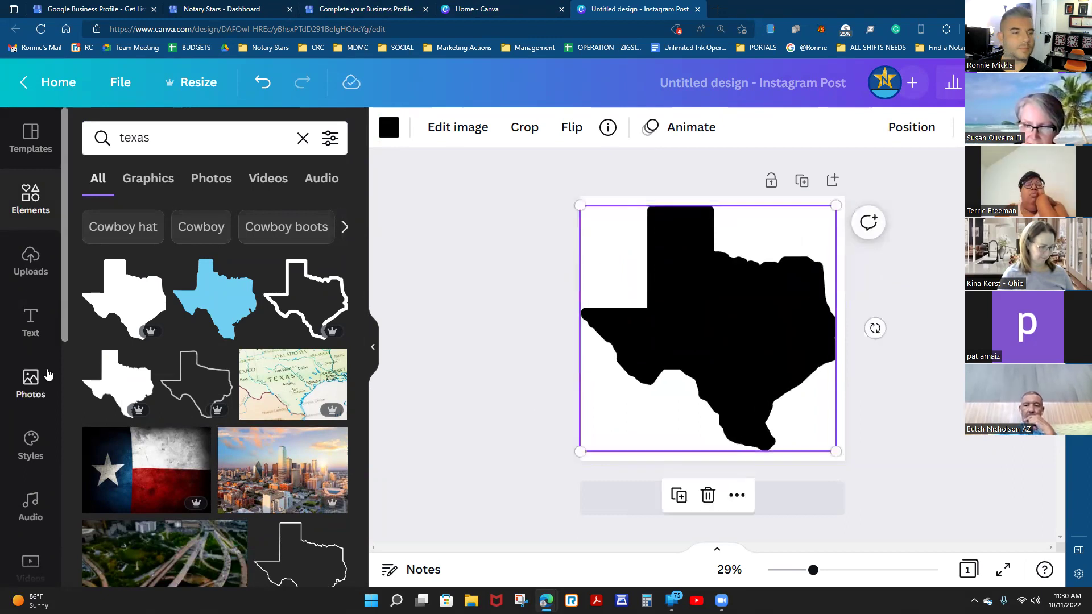
Browse the previously uploaded images in the Uploads panel.
{"action": "scroll", "coordinate": [26, 407], "scroll_direction": "down", "scroll_amount": 10}
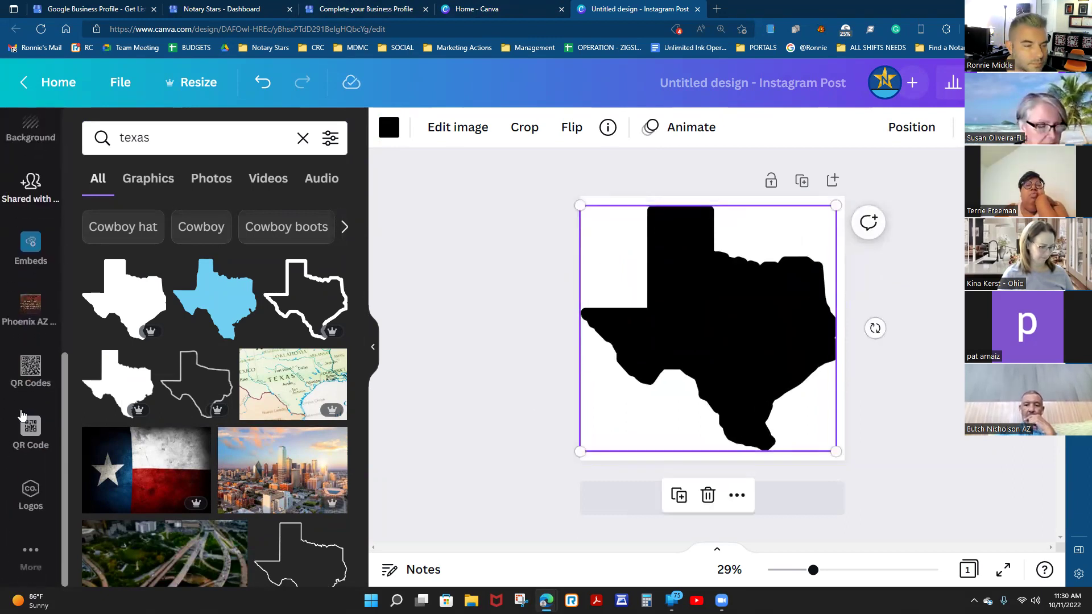
{"action": "scroll", "coordinate": [23, 423], "scroll_direction": "up", "scroll_amount": 10}
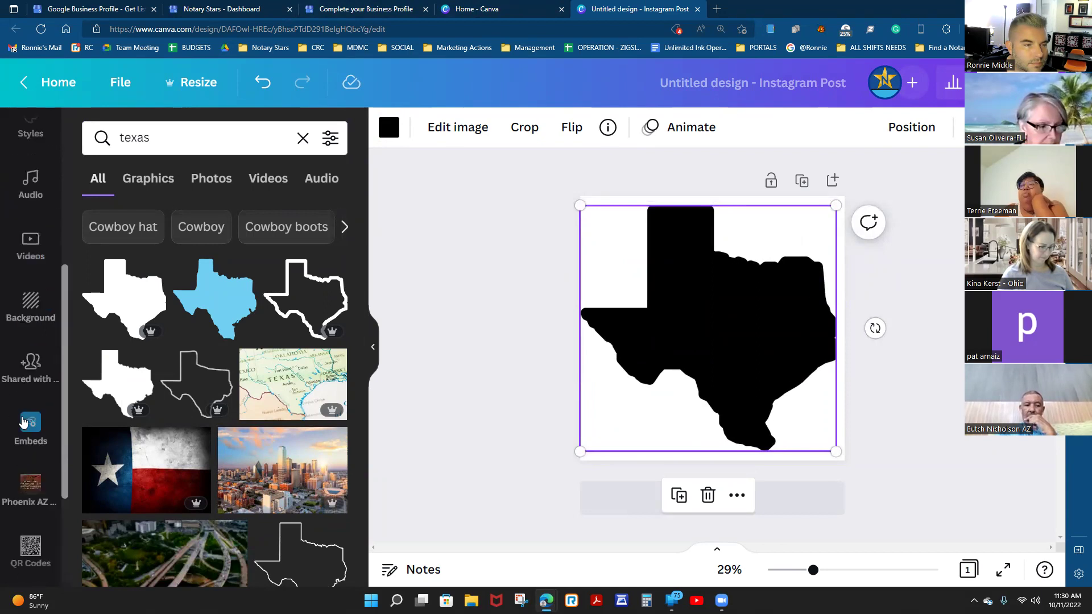
{"action": "left_click", "coordinate": [18, 269]}
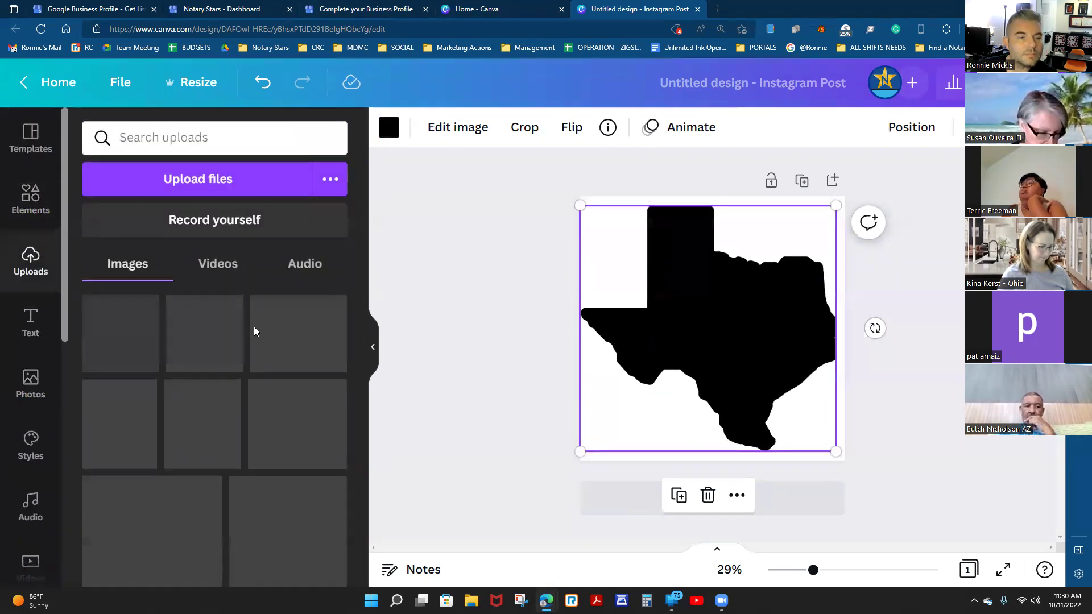
{"action": "scroll", "coordinate": [242, 339], "scroll_direction": "down", "scroll_amount": 5}
{"action": "scroll", "coordinate": [231, 401], "scroll_direction": "down", "scroll_amount": 10}
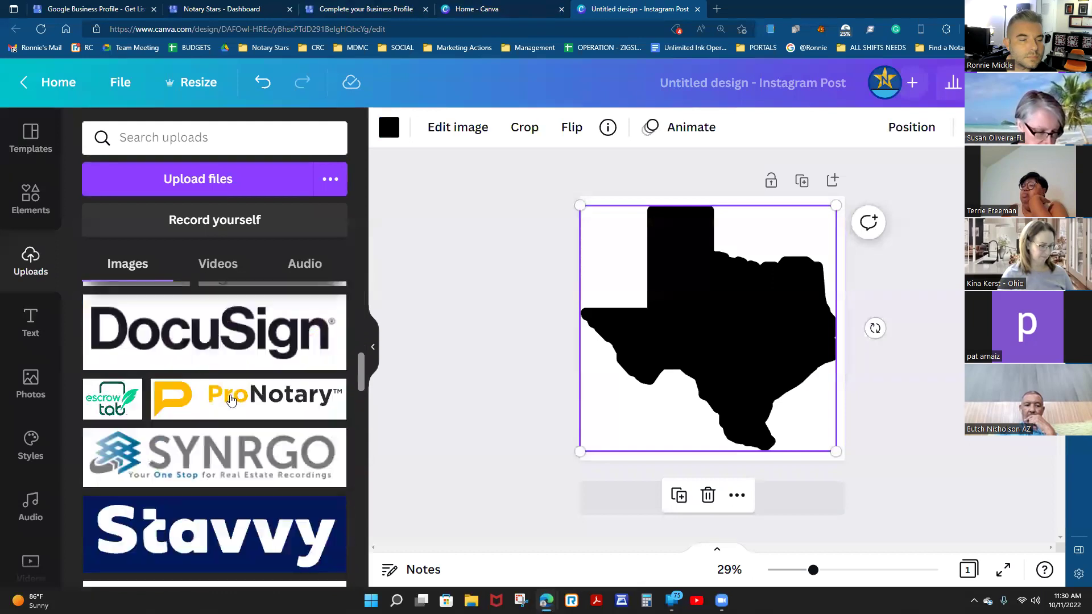
{"action": "scroll", "coordinate": [237, 406], "scroll_direction": "up", "scroll_amount": 10}
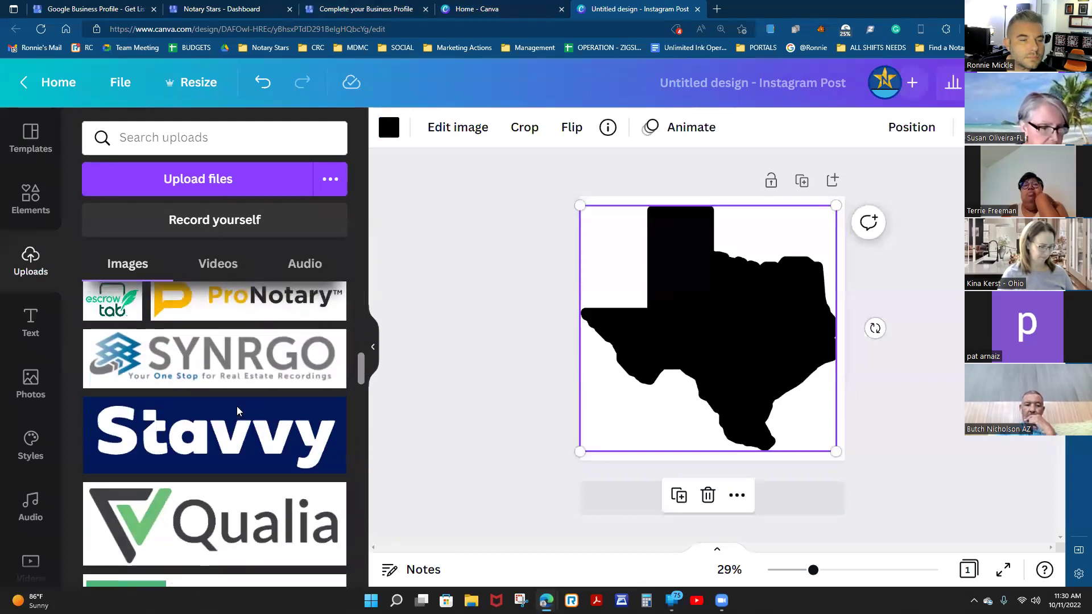
{"action": "left_click_drag", "start_coordinate": [362, 320], "coordinate": [346, 580]}
{"action": "scroll", "coordinate": [289, 495], "scroll_direction": "down", "scroll_amount": 5}
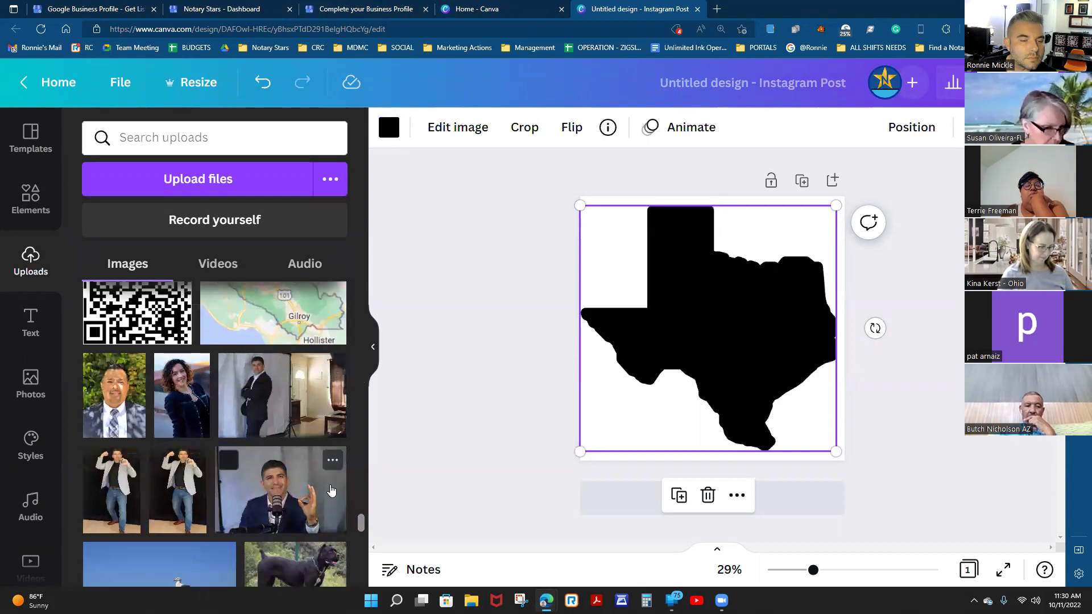
{"action": "scroll", "coordinate": [331, 491], "scroll_direction": "down", "scroll_amount": 10}
{"action": "scroll", "coordinate": [332, 490], "scroll_direction": "down", "scroll_amount": 2}
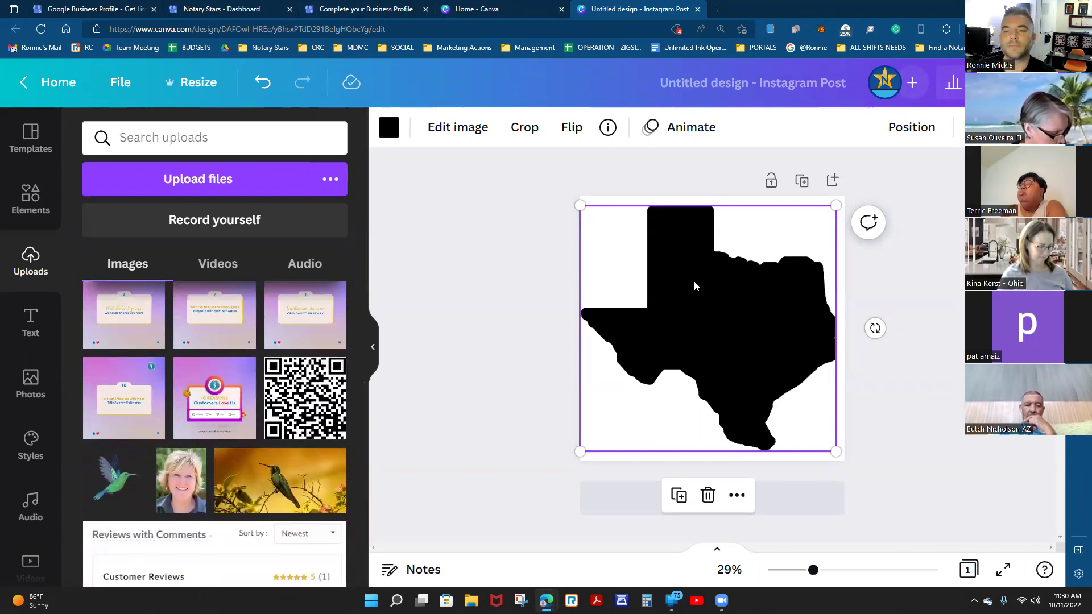
Resize the Texas silhouette slightly smaller and re-centre it on the page.
{"action": "left_click_drag", "start_coordinate": [580, 204], "coordinate": [569, 196]}
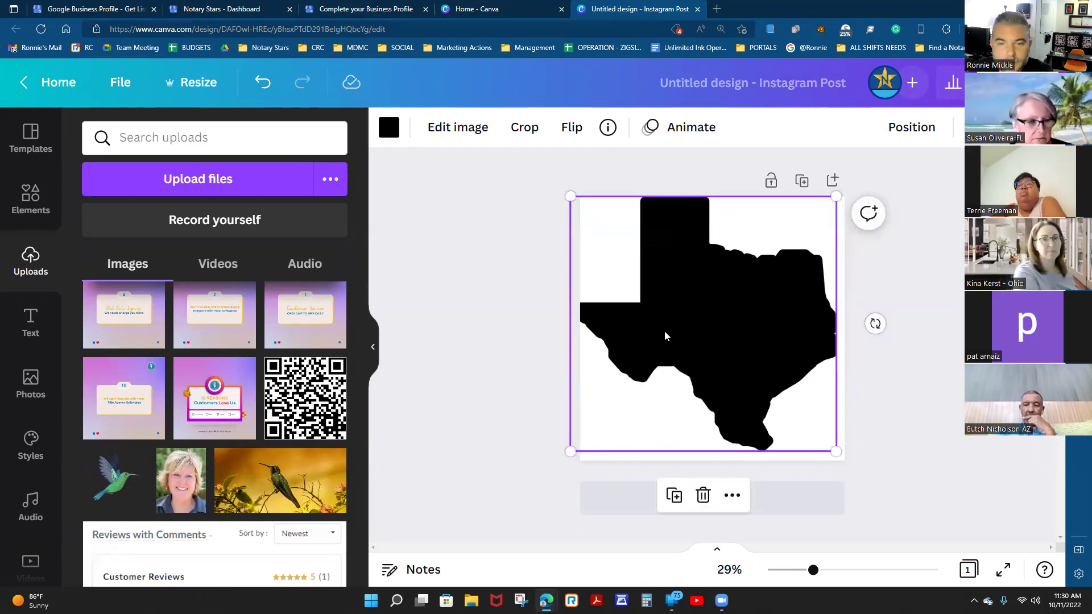
{"action": "left_click_drag", "start_coordinate": [572, 196], "coordinate": [606, 222]}
{"action": "left_click_drag", "start_coordinate": [746, 344], "coordinate": [734, 336]}
Colour the Texas silhouette dark blue.
{"action": "left_click", "coordinate": [395, 128]}
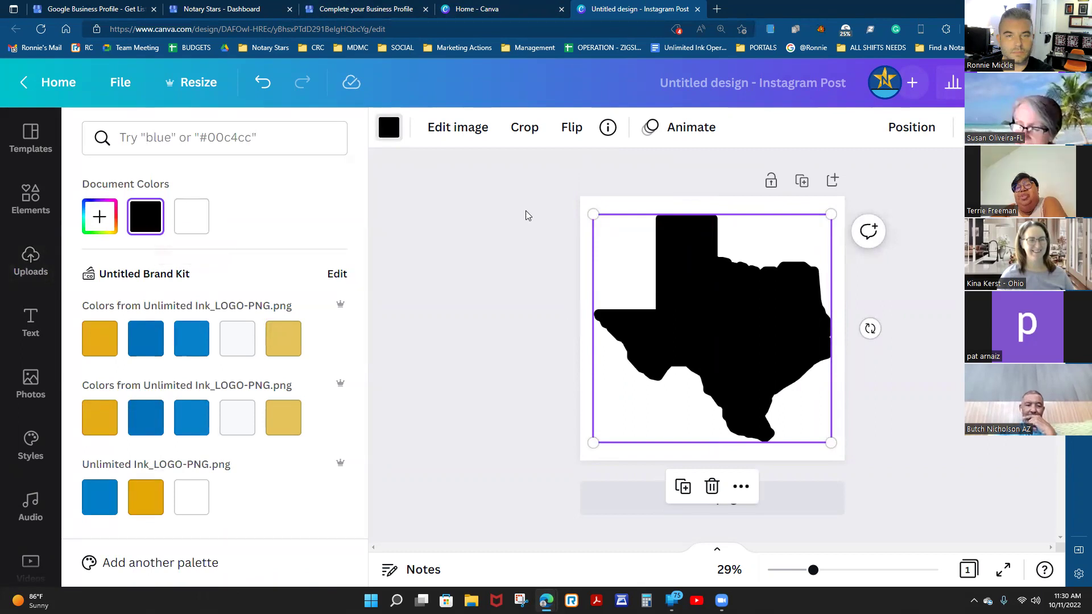
{"action": "scroll", "coordinate": [170, 370], "scroll_direction": "down", "scroll_amount": 7}
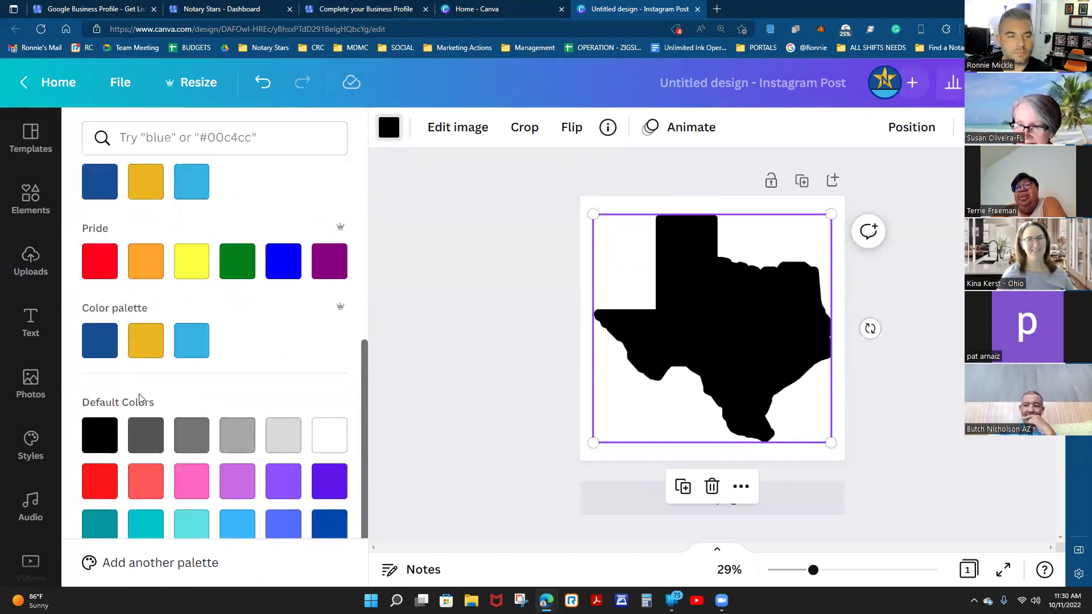
{"action": "left_click", "coordinate": [105, 352]}
{"action": "left_click", "coordinate": [727, 336]}
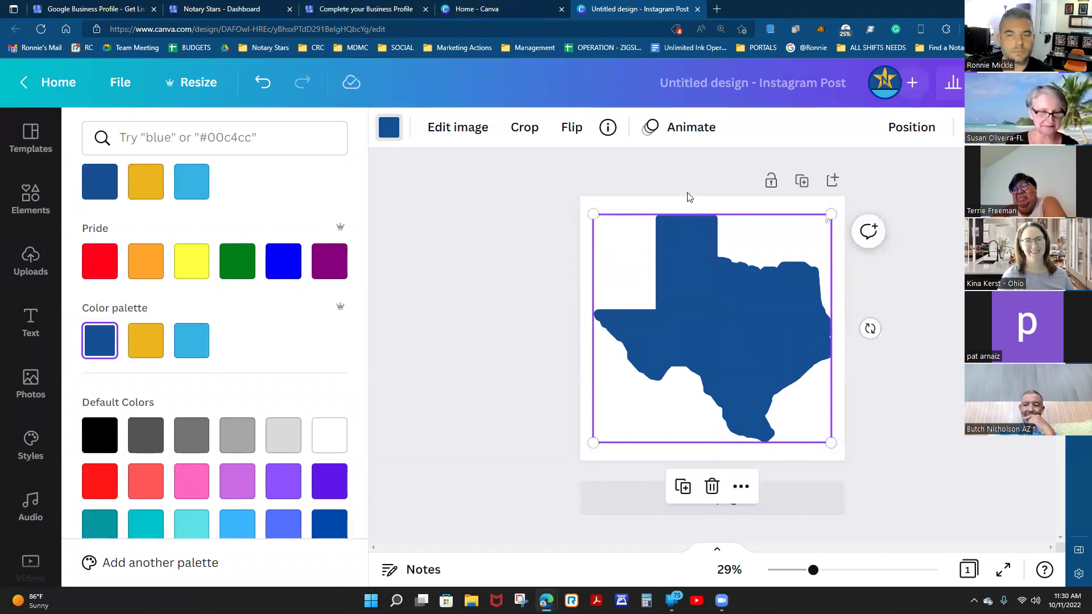
{"action": "left_click", "coordinate": [389, 127]}
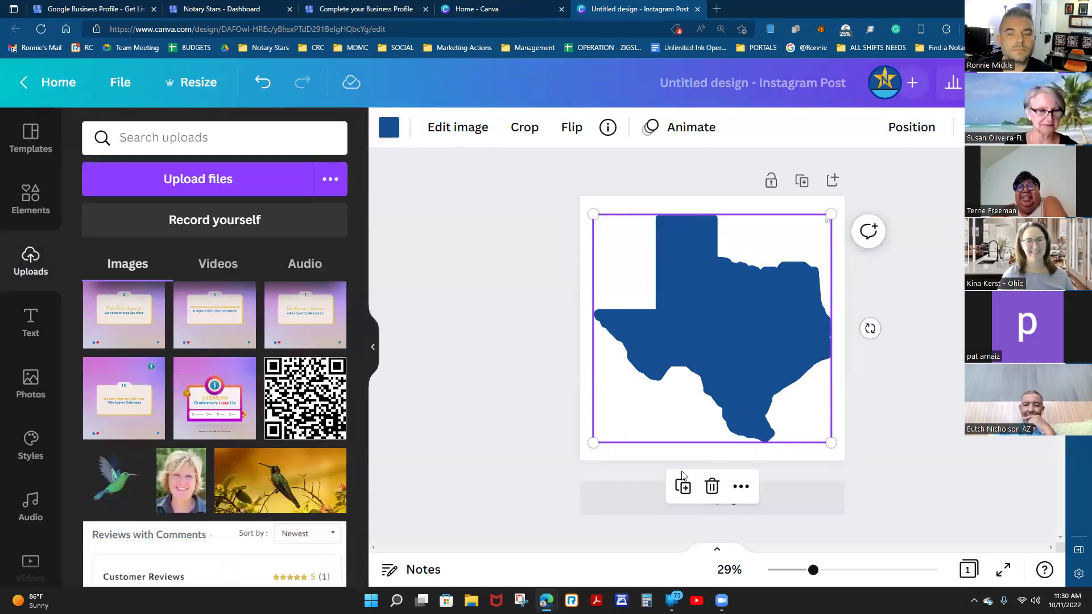
Make the page background gold and re-centre the Texas shape on it.
{"action": "left_click", "coordinate": [619, 455]}
{"action": "left_click", "coordinate": [389, 128]}
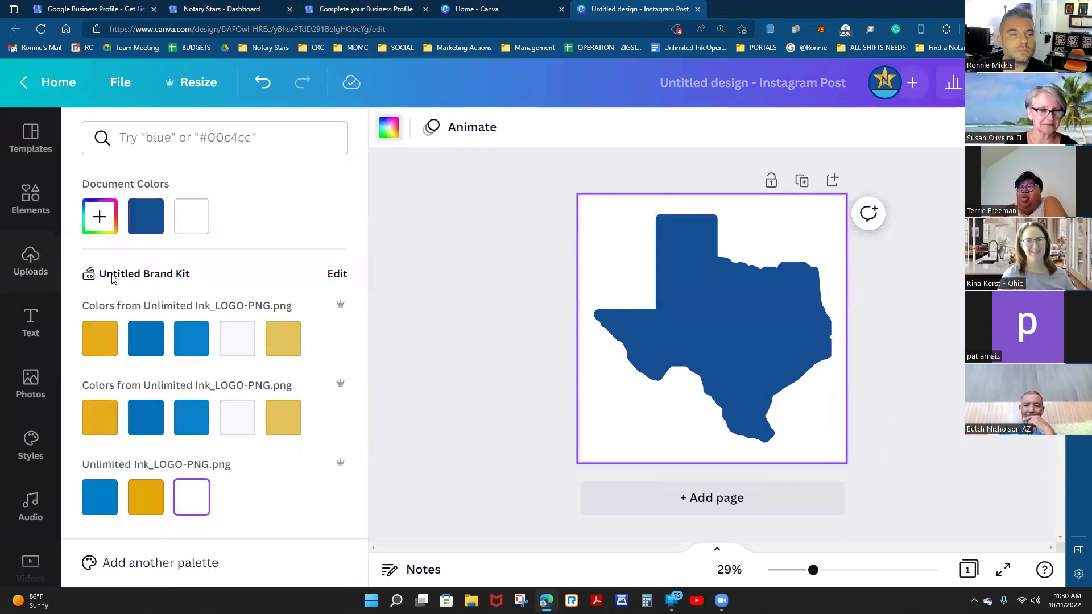
{"action": "scroll", "coordinate": [169, 448], "scroll_direction": "down", "scroll_amount": 7}
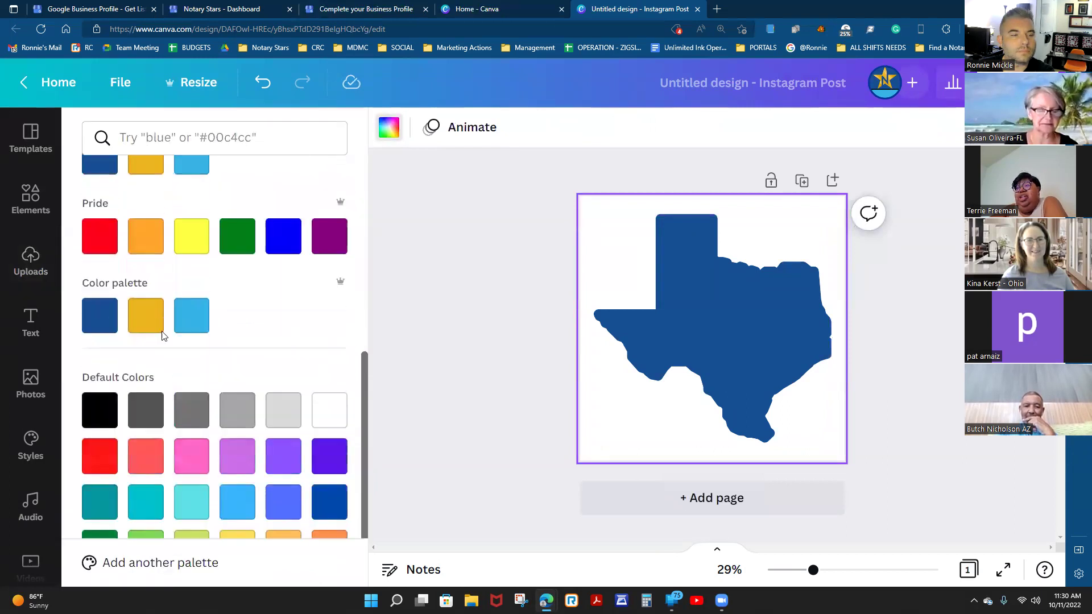
{"action": "left_click", "coordinate": [149, 344]}
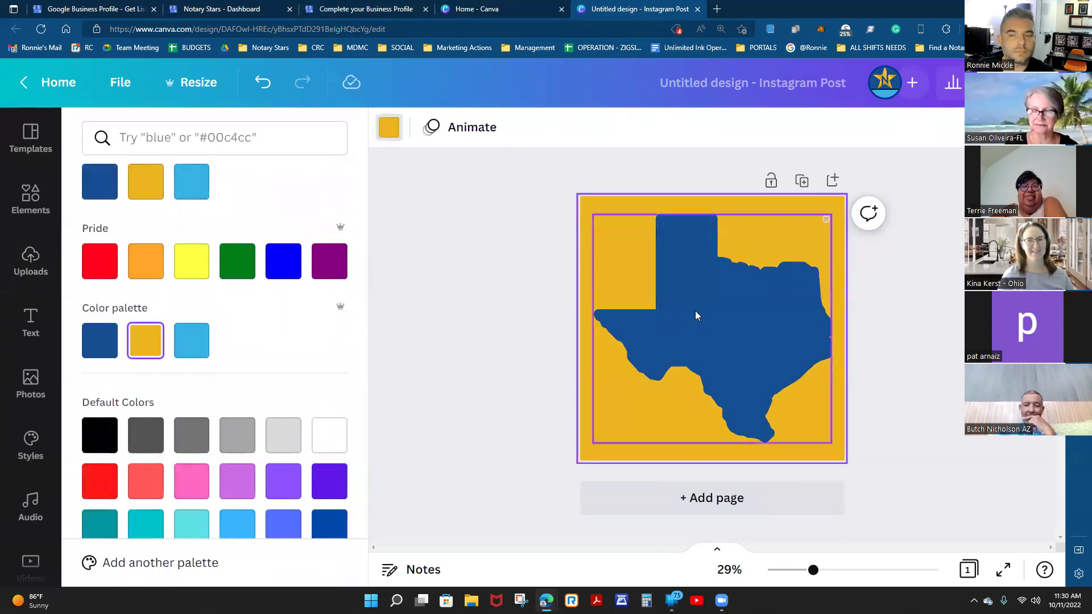
{"action": "left_click", "coordinate": [696, 314]}
{"action": "left_click_drag", "start_coordinate": [696, 314], "coordinate": [689, 311]}
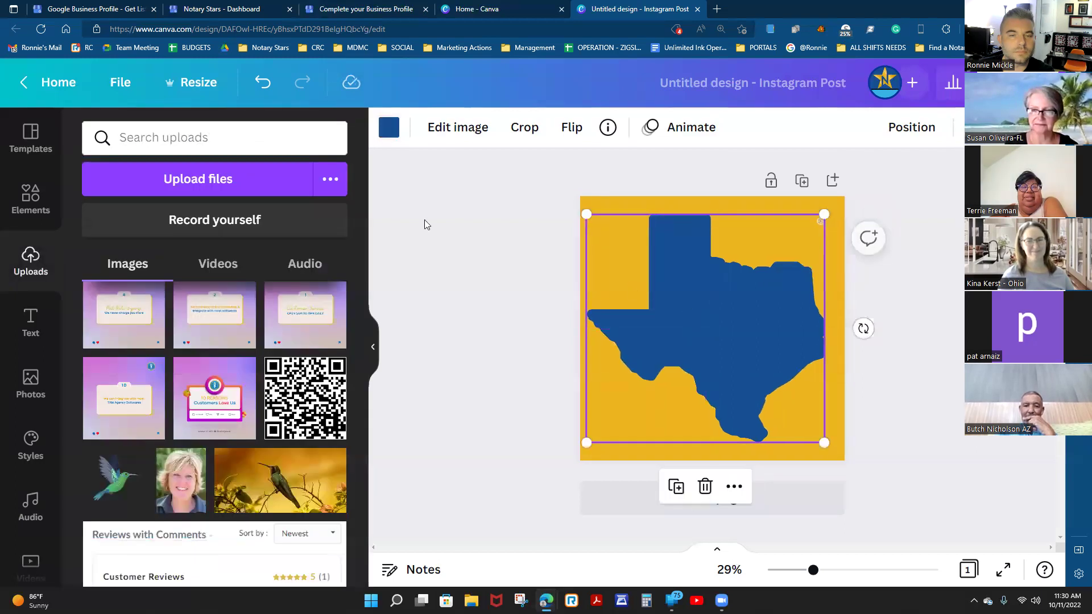
{"action": "left_click", "coordinate": [32, 321]}
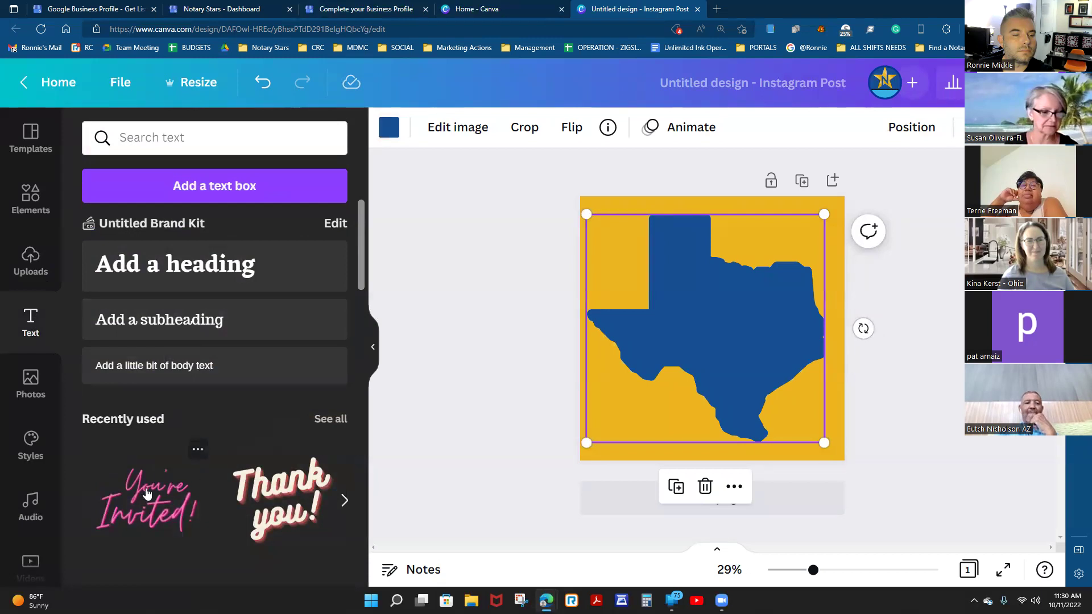
Add a subheading text box at font size 50 and move it onto the Texas shape.
{"action": "left_click", "coordinate": [224, 322]}
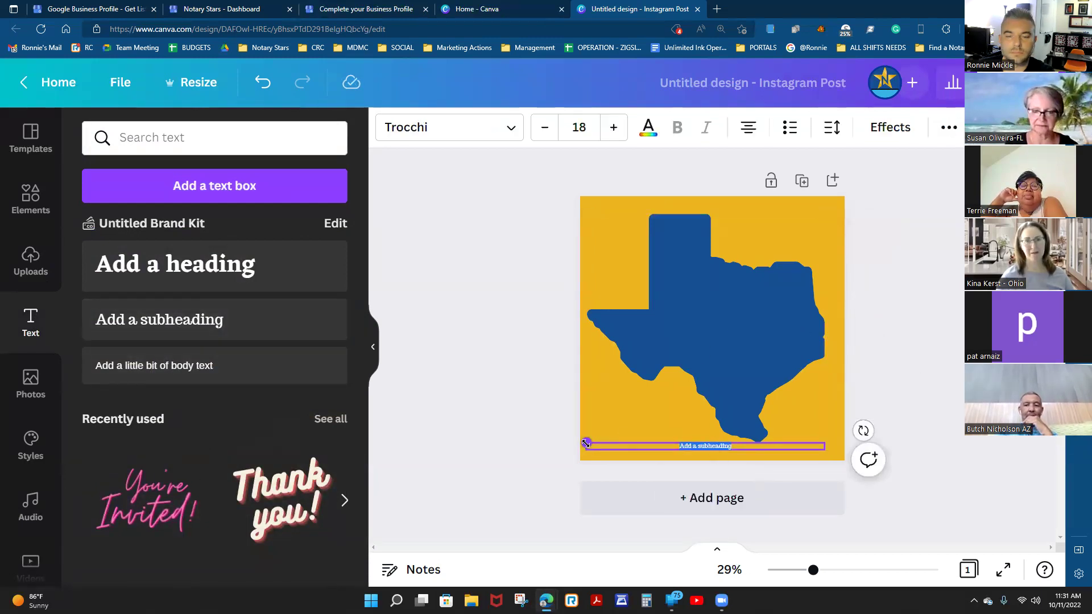
{"action": "left_click", "coordinate": [612, 126]}
{"action": "left_click", "coordinate": [612, 126]}
{"action": "left_click", "coordinate": [613, 127]}
{"action": "left_click", "coordinate": [612, 128]}
{"action": "left_click", "coordinate": [612, 128]}
{"action": "left_click", "coordinate": [612, 128]}
{"action": "left_click", "coordinate": [613, 128]}
{"action": "left_click", "coordinate": [613, 128]}
{"action": "left_click", "coordinate": [612, 128]}
{"action": "left_click", "coordinate": [612, 128]}
{"action": "left_click", "coordinate": [612, 128]}
{"action": "left_click_drag", "start_coordinate": [745, 440], "coordinate": [766, 292]}
Type the caption 'Texas, Notary Public', colour it white, and nudge it slightly lower.
{"action": "type", "text": "Te"}
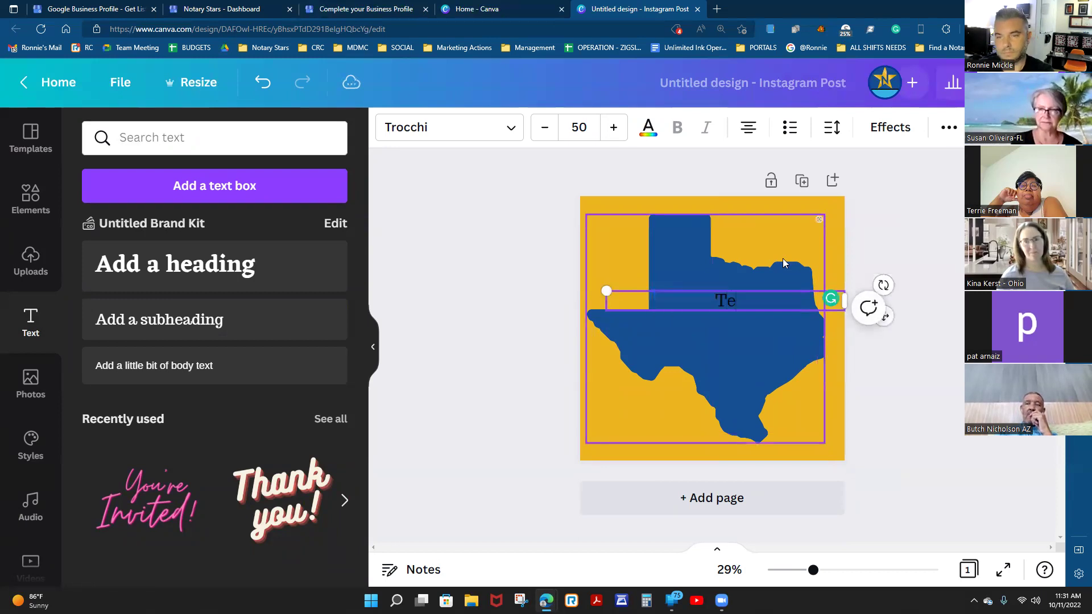
{"action": "type", "text": "xas, Notary pbuli"}
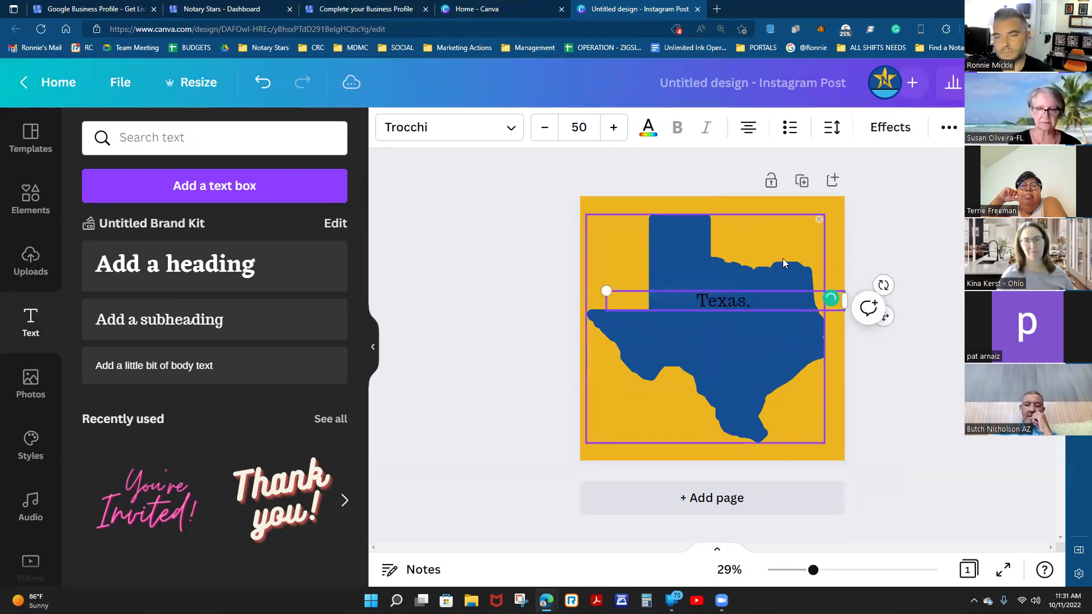
{"action": "key", "text": "BackSpace"}
{"action": "key", "text": "BackSpace"}
{"action": "key", "text": "BackSpace"}
{"action": "key", "text": "BackSpace"}
{"action": "key", "text": "BackSpace"}
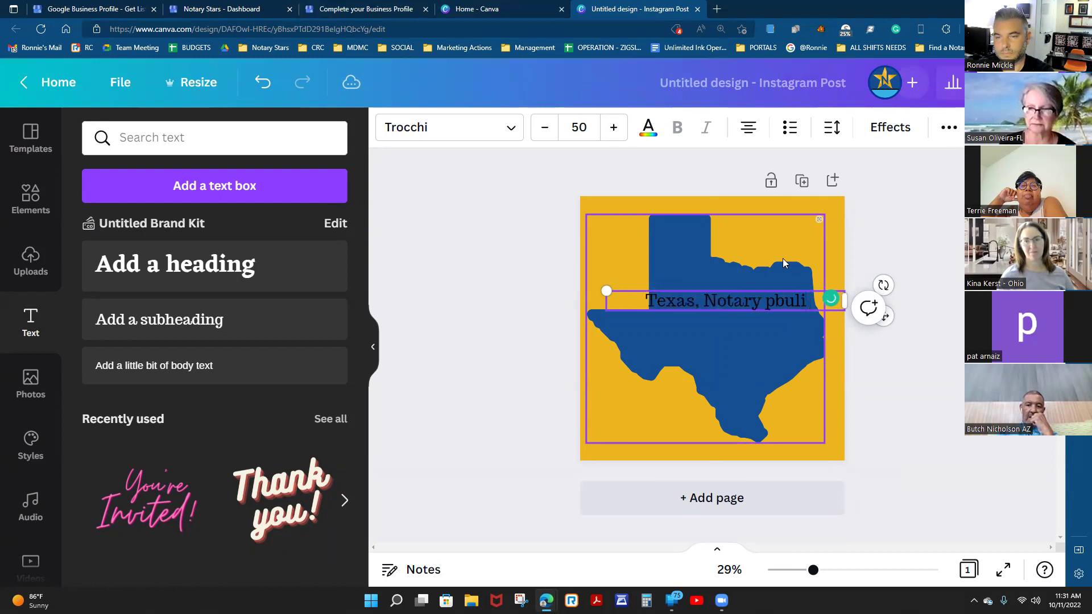
{"action": "type", "text": "Public"}
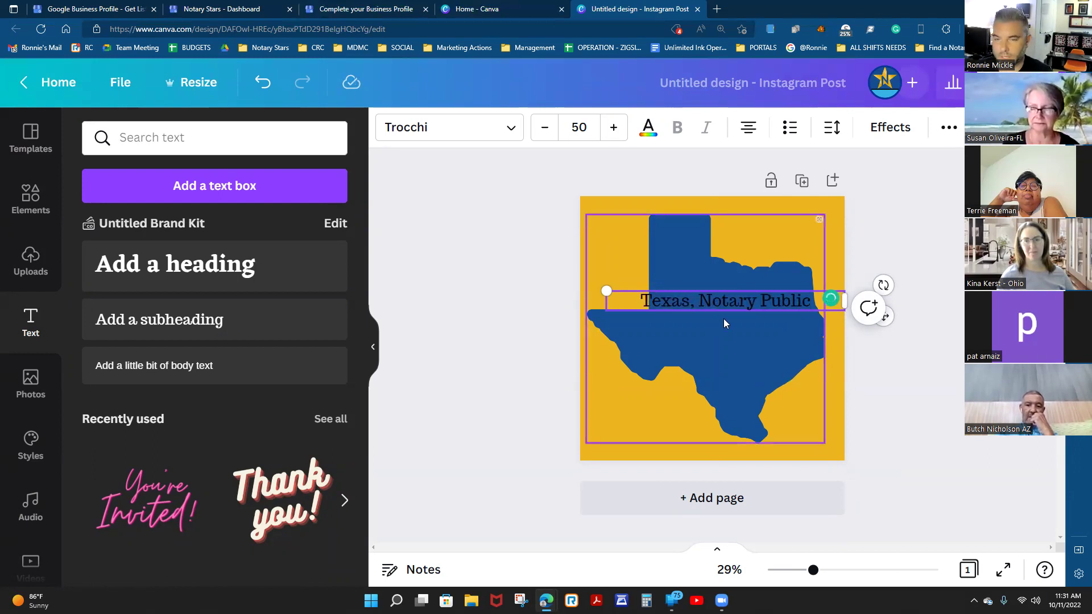
{"action": "left_click_drag", "start_coordinate": [641, 301], "coordinate": [811, 301]}
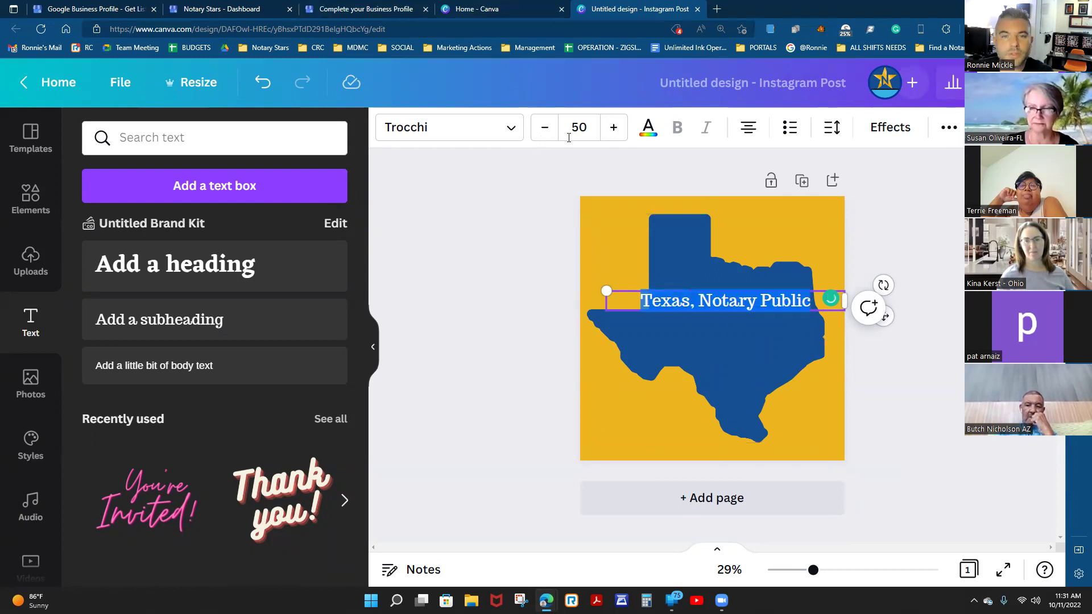
{"action": "left_click", "coordinate": [648, 128]}
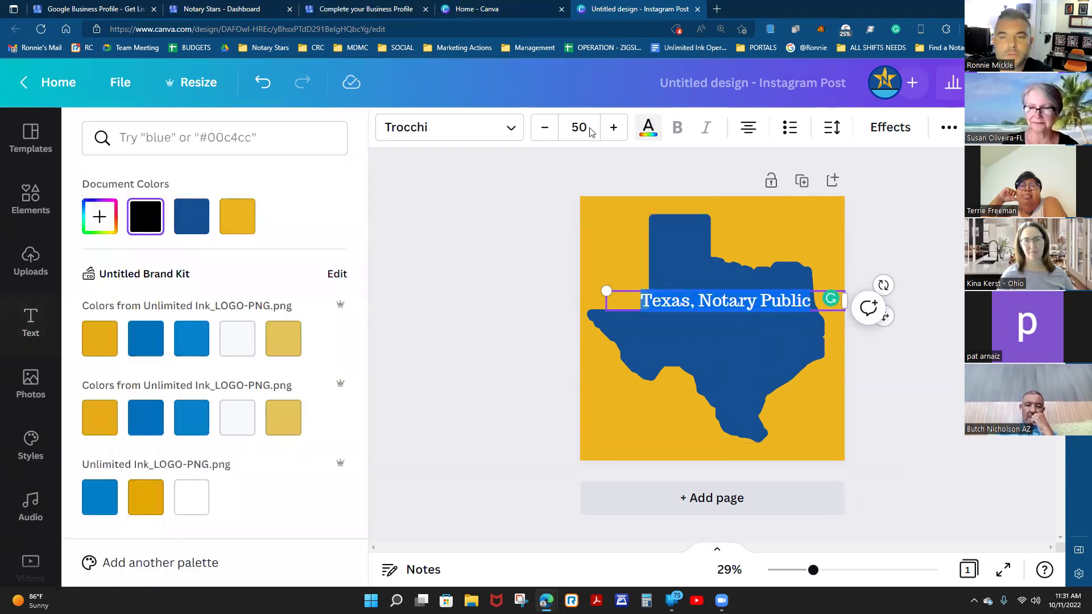
{"action": "left_click", "coordinate": [249, 347]}
{"action": "left_click", "coordinate": [714, 348]}
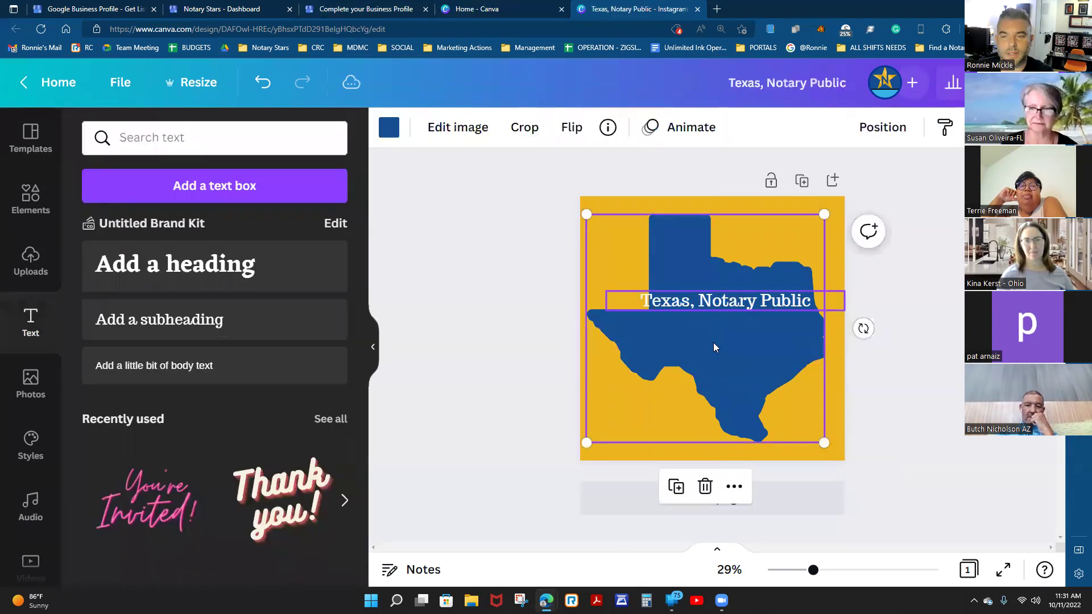
{"action": "left_click_drag", "start_coordinate": [731, 307], "coordinate": [731, 331]}
{"action": "left_click", "coordinate": [955, 286]}
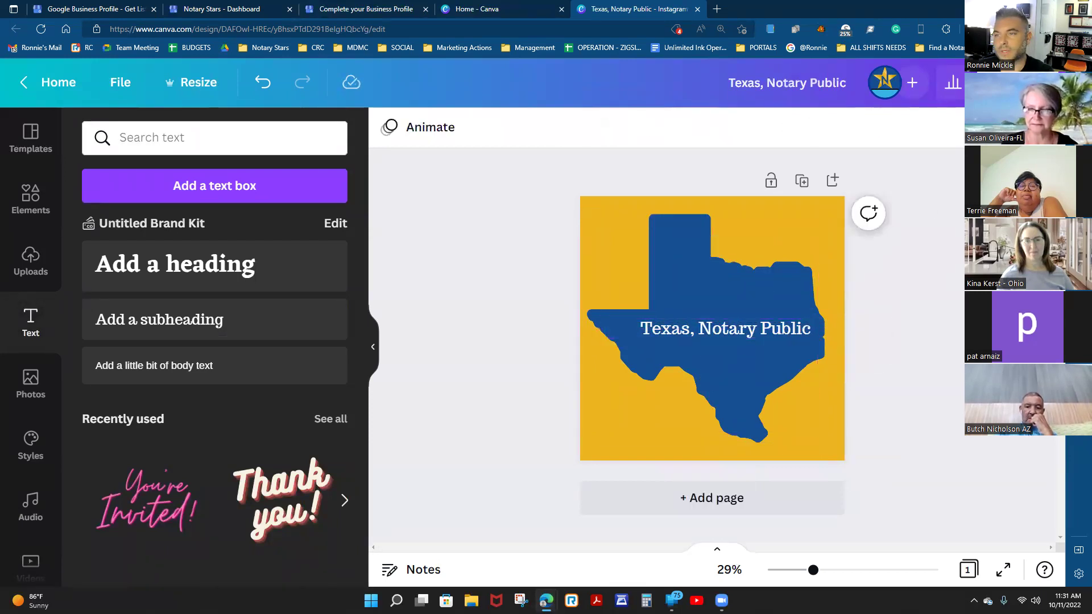
Download the design as a compressed PNG without a transparent background.
{"action": "left_click", "coordinate": [1001, 82]}
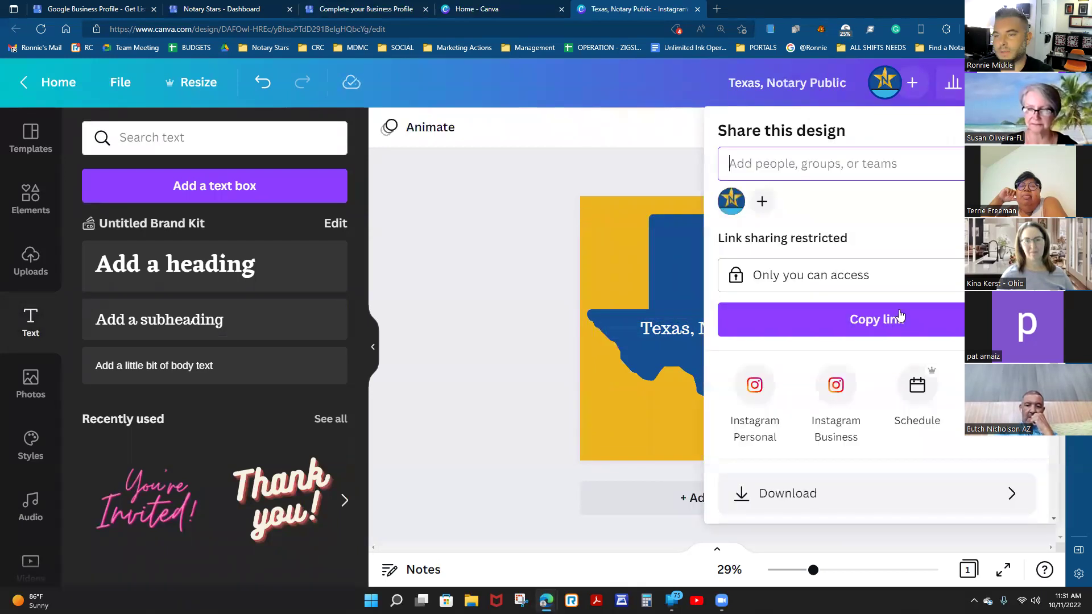
{"action": "left_click", "coordinate": [817, 503]}
{"action": "left_click", "coordinate": [777, 306]}
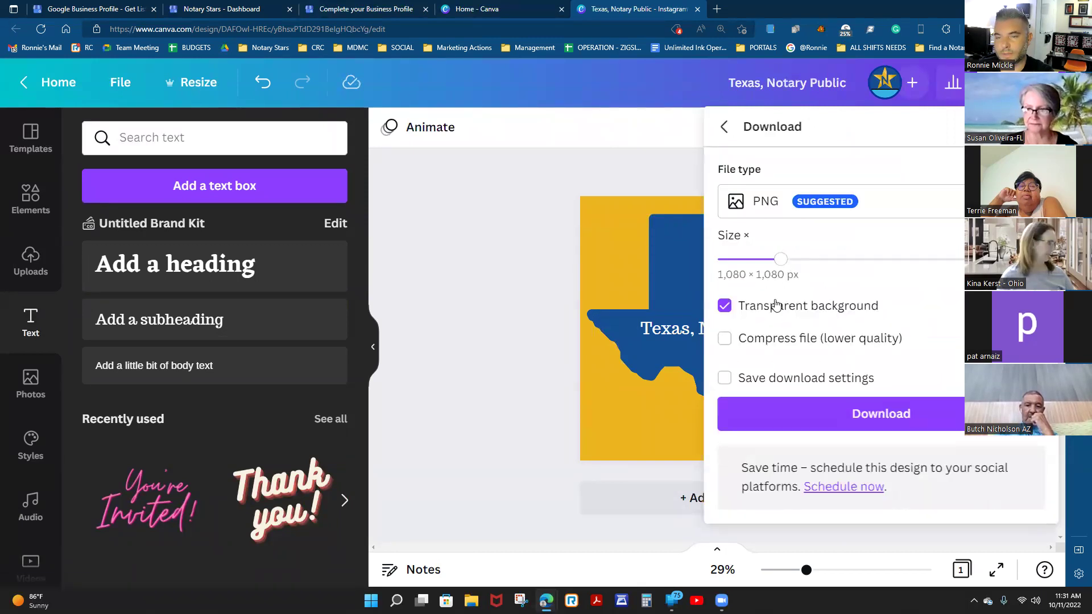
{"action": "left_click", "coordinate": [774, 305]}
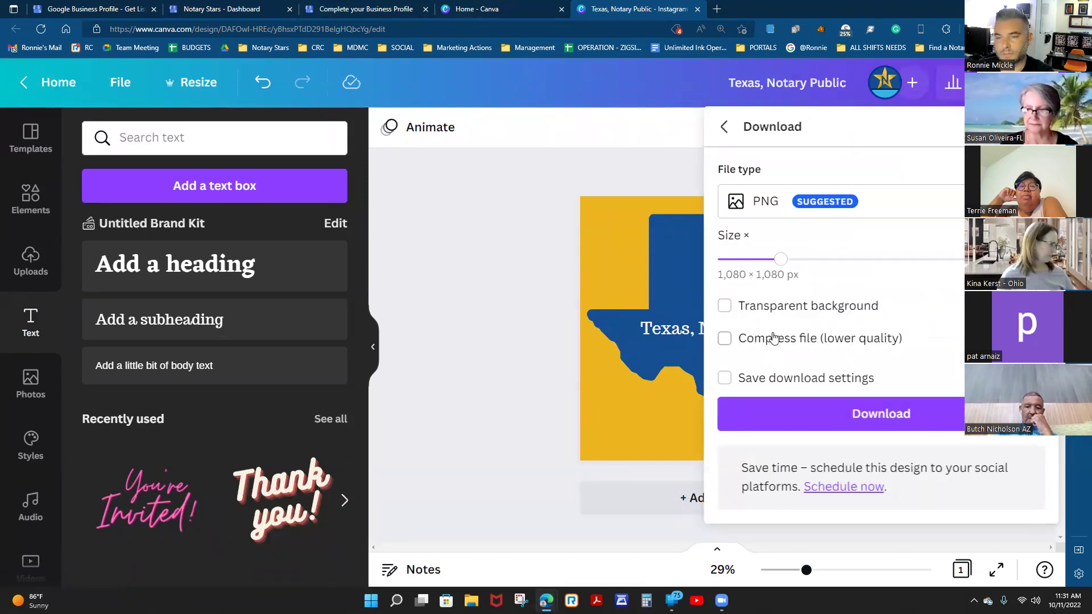
{"action": "left_click", "coordinate": [773, 338]}
{"action": "left_click", "coordinate": [814, 414]}
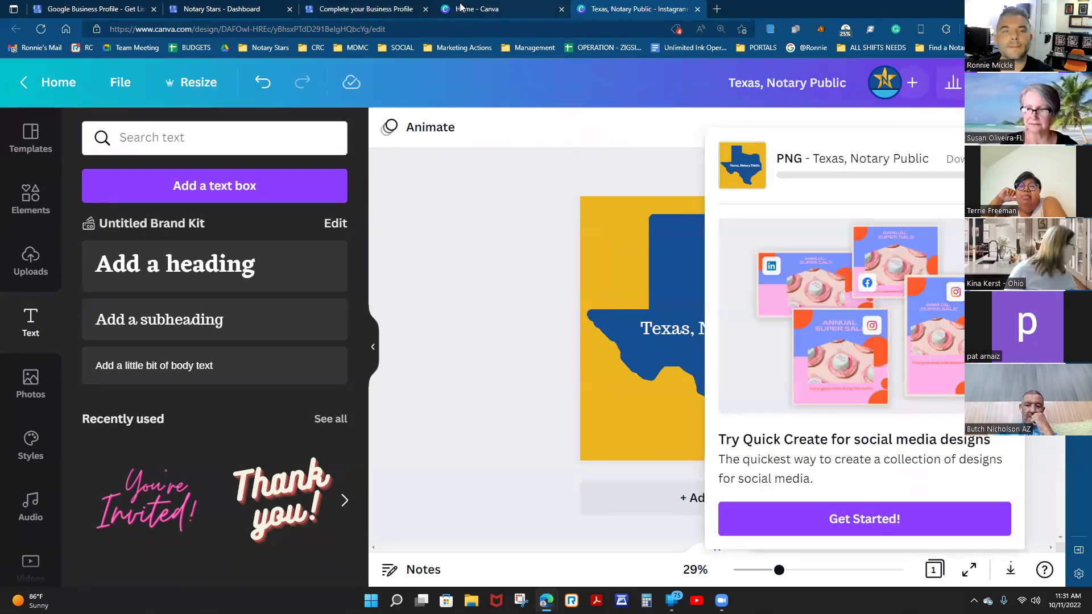
Upload the 'Texas, Notary Public' image from the computer as a business photo, then continue.
{"action": "left_click", "coordinate": [353, 9]}
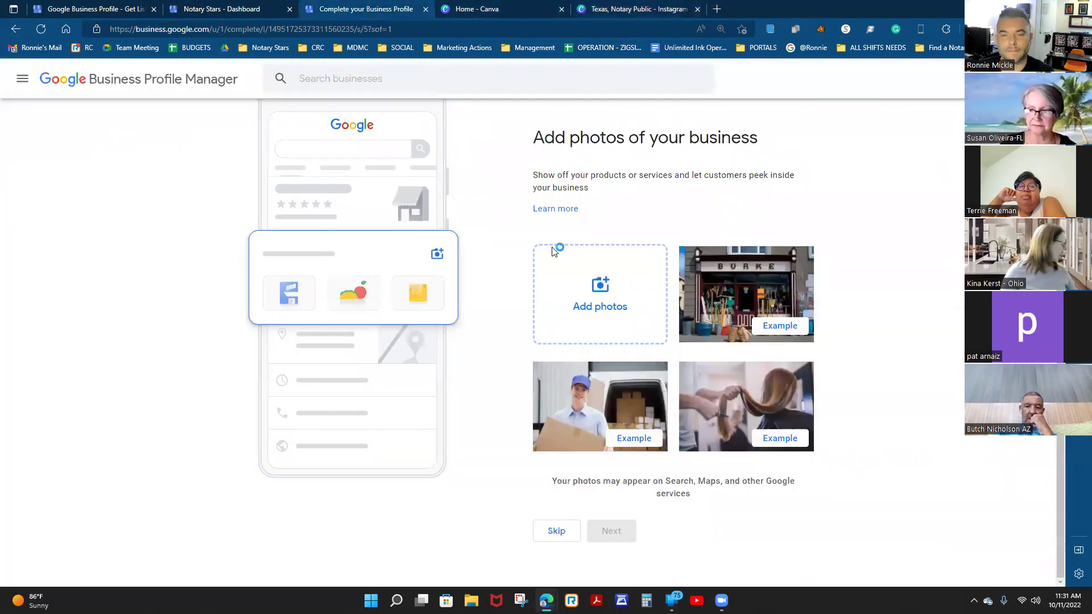
{"action": "left_click", "coordinate": [603, 293]}
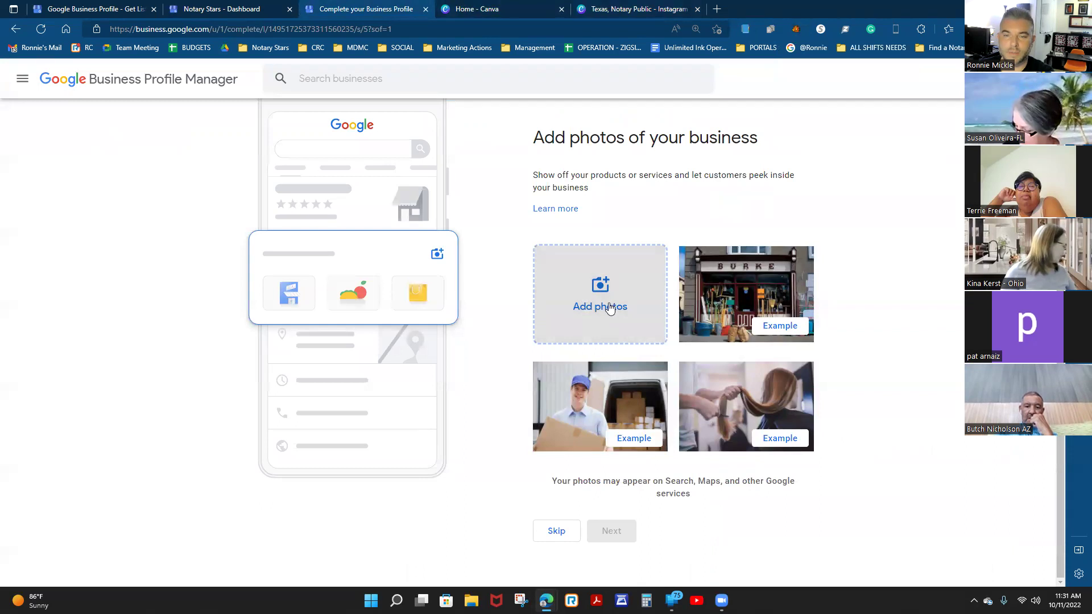
{"action": "left_click", "coordinate": [606, 301]}
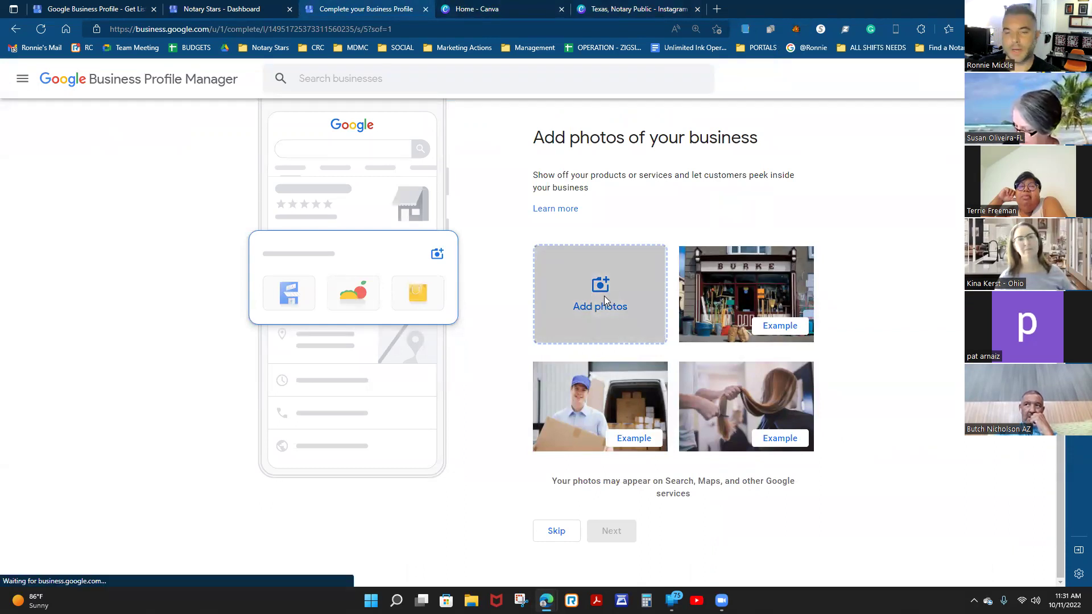
{"action": "left_click", "coordinate": [528, 339]}
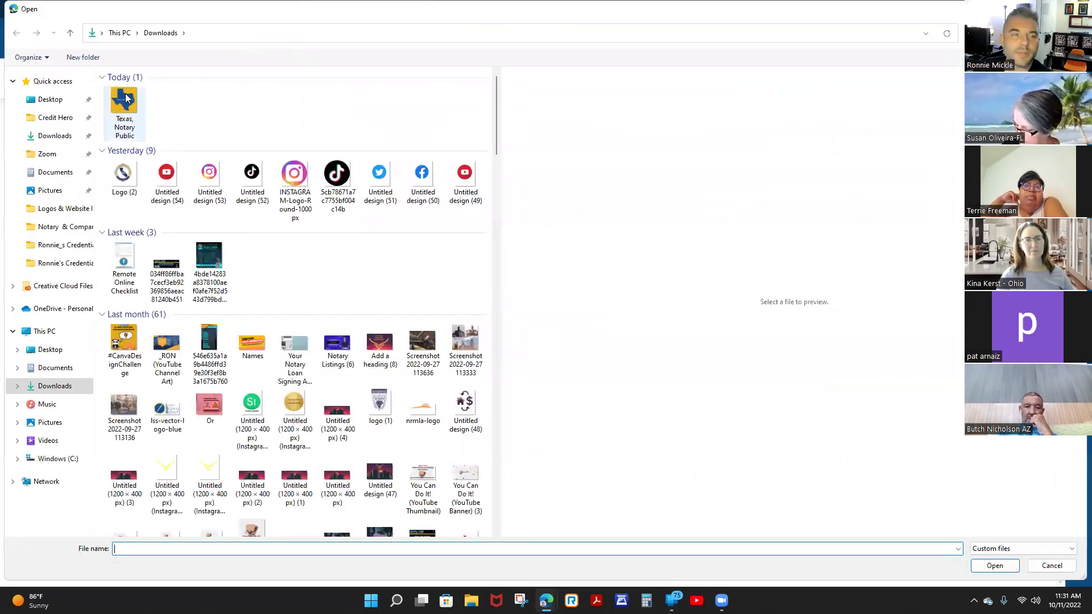
{"action": "left_click", "coordinate": [136, 113]}
{"action": "left_click", "coordinate": [994, 566]}
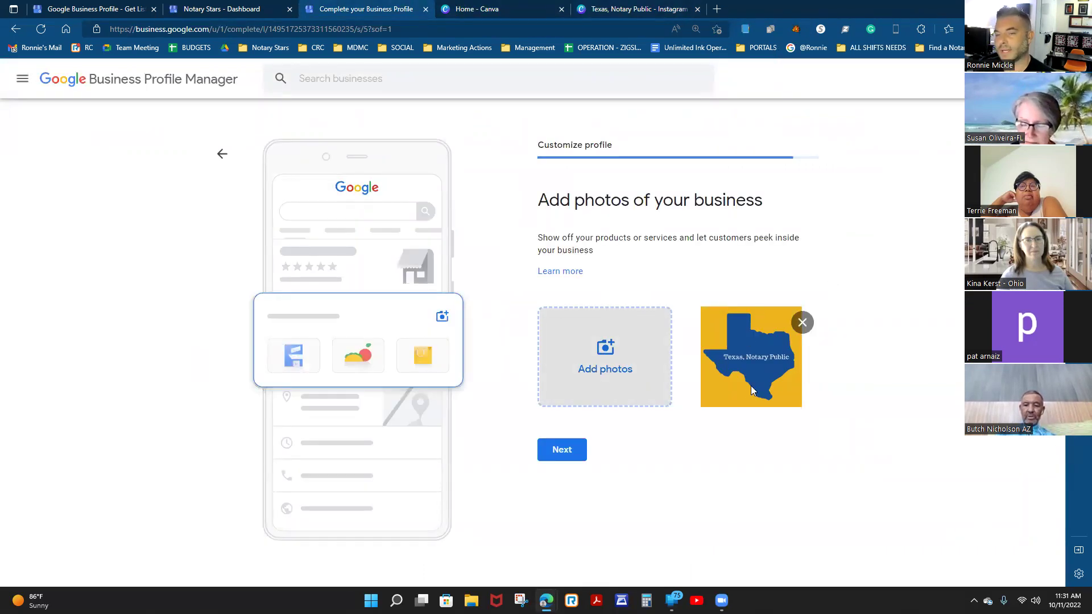
{"action": "left_click", "coordinate": [568, 451]}
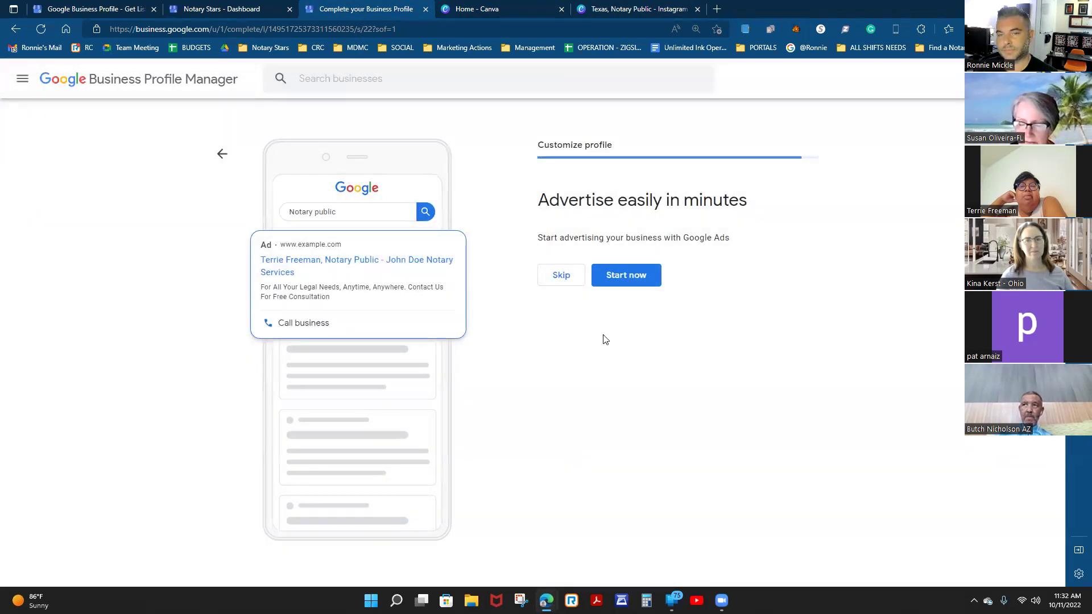
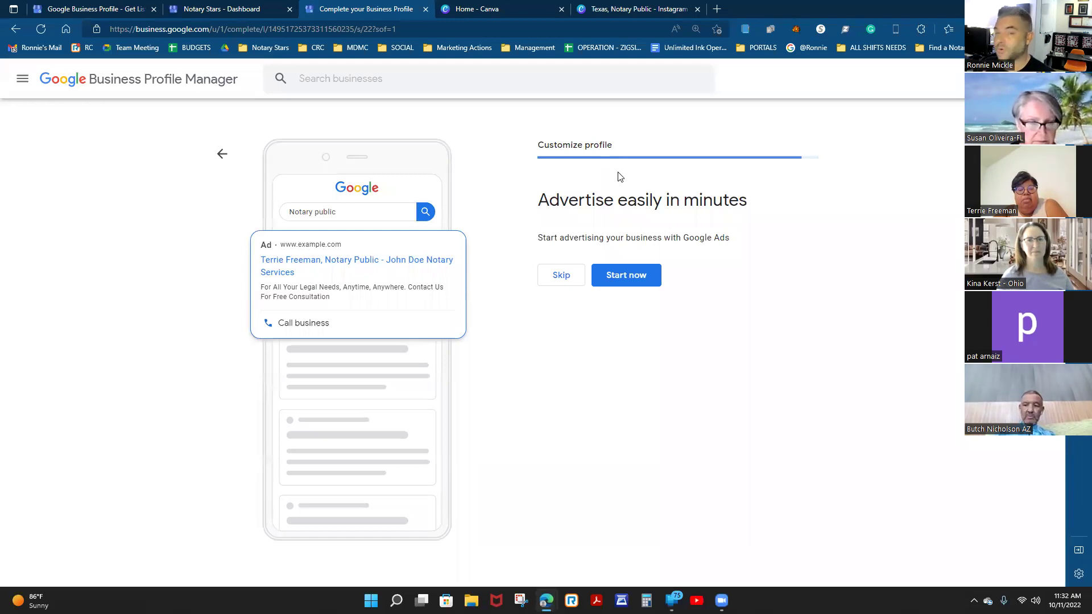
Skip the Google Ads and custom domain offers and complete the profile setup.
{"action": "left_click", "coordinate": [567, 282]}
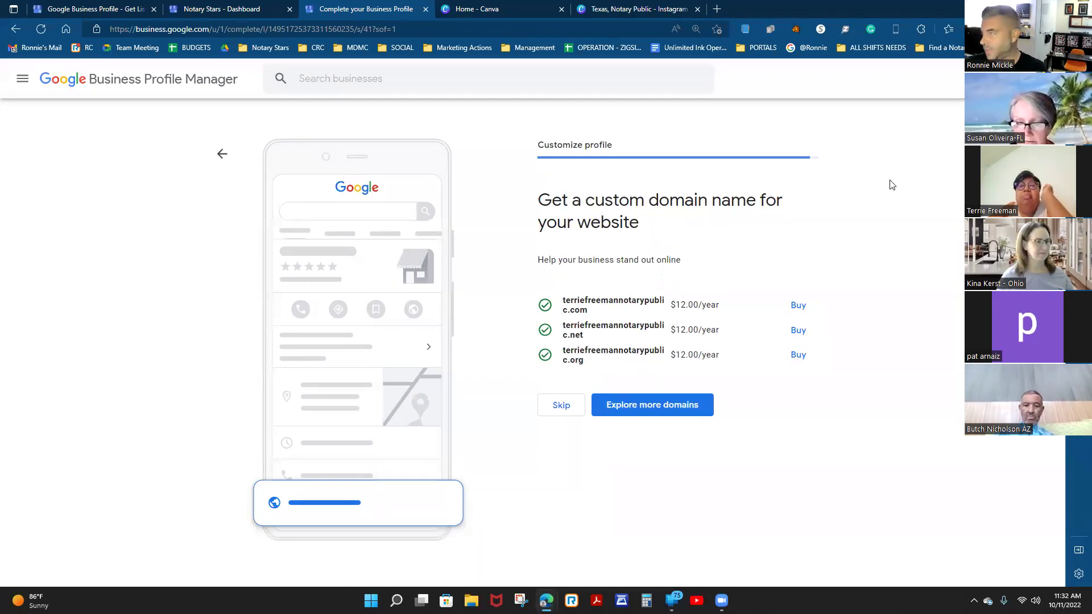
{"action": "left_click", "coordinate": [561, 408]}
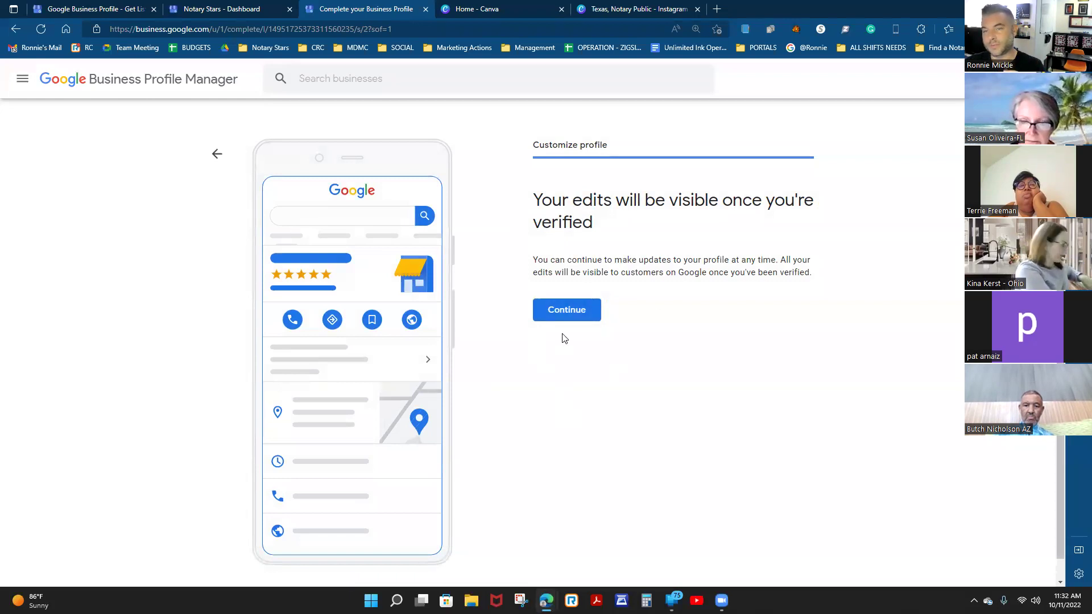
{"action": "left_click", "coordinate": [563, 310]}
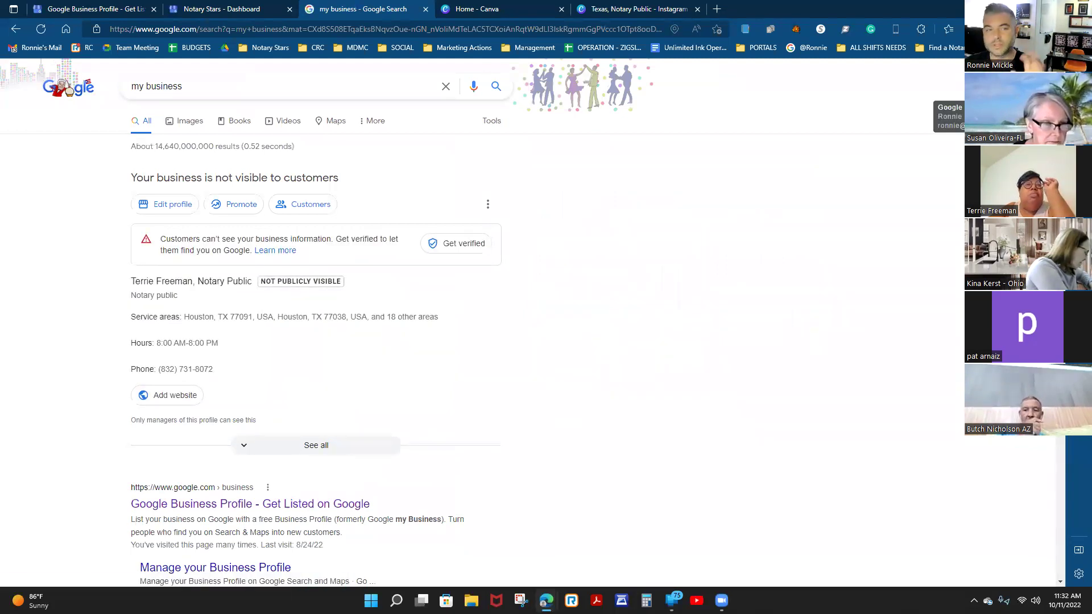
Check the signed-in accounts, then switch to the Notary Stars dashboard tab.
{"action": "left_click", "coordinate": [948, 86]}
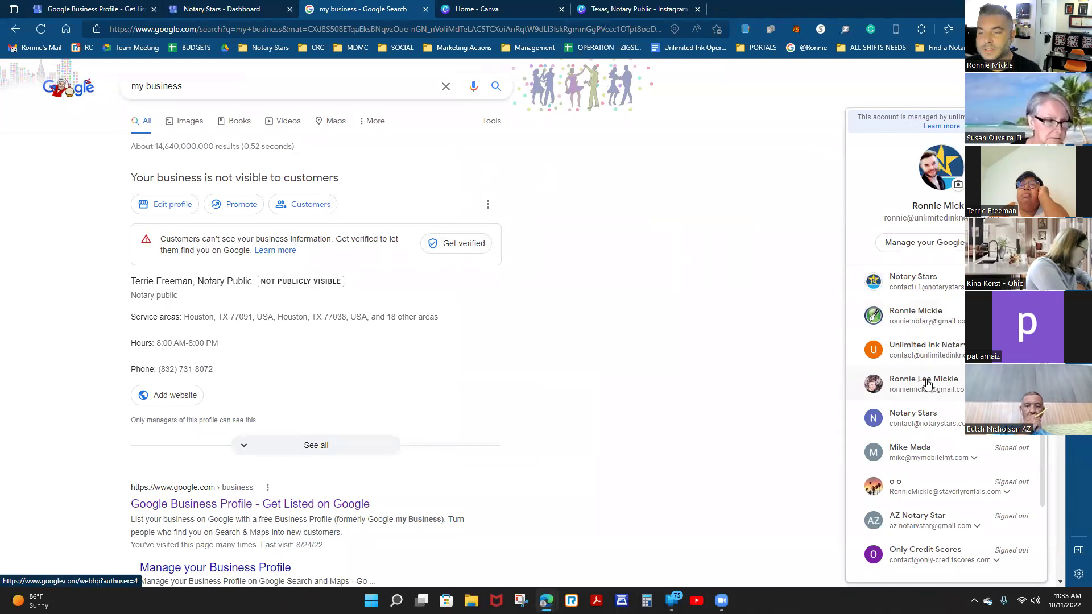
{"action": "left_click", "coordinate": [695, 182]}
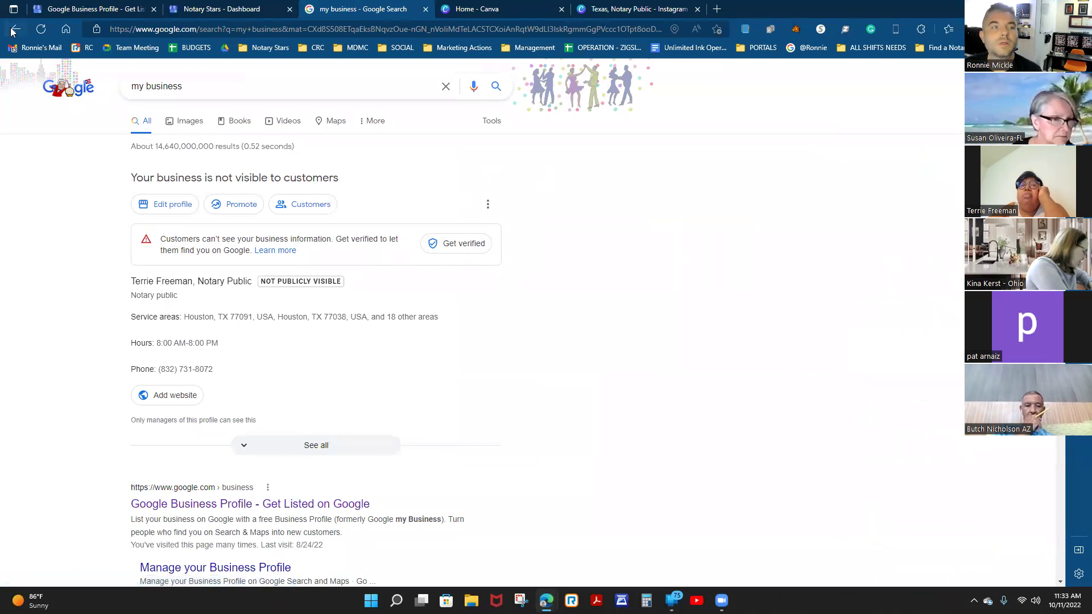
{"action": "left_click", "coordinate": [237, 30]}
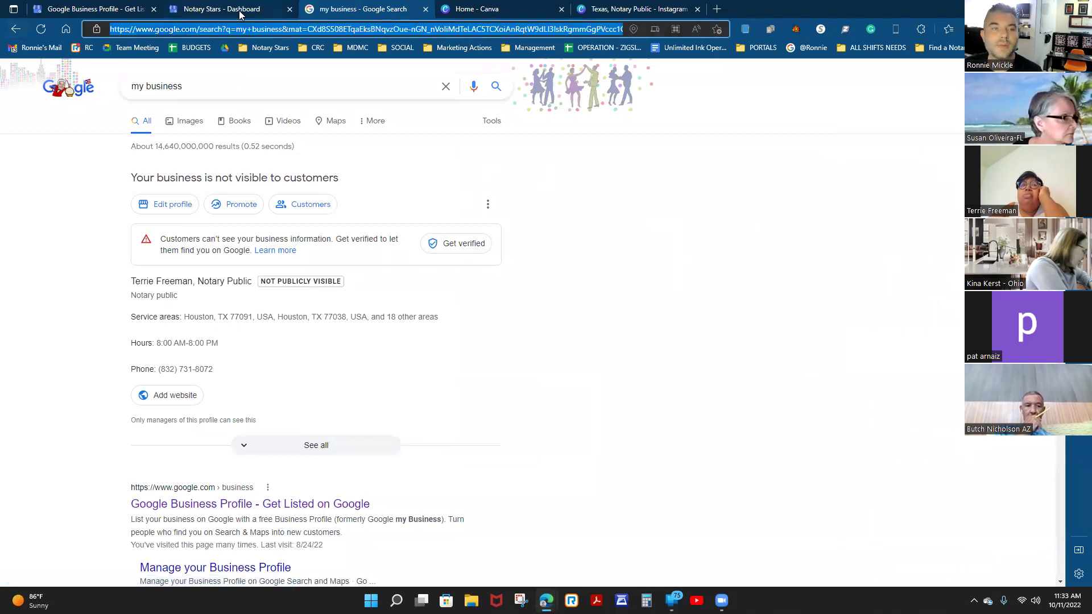
{"action": "left_click", "coordinate": [228, 9]}
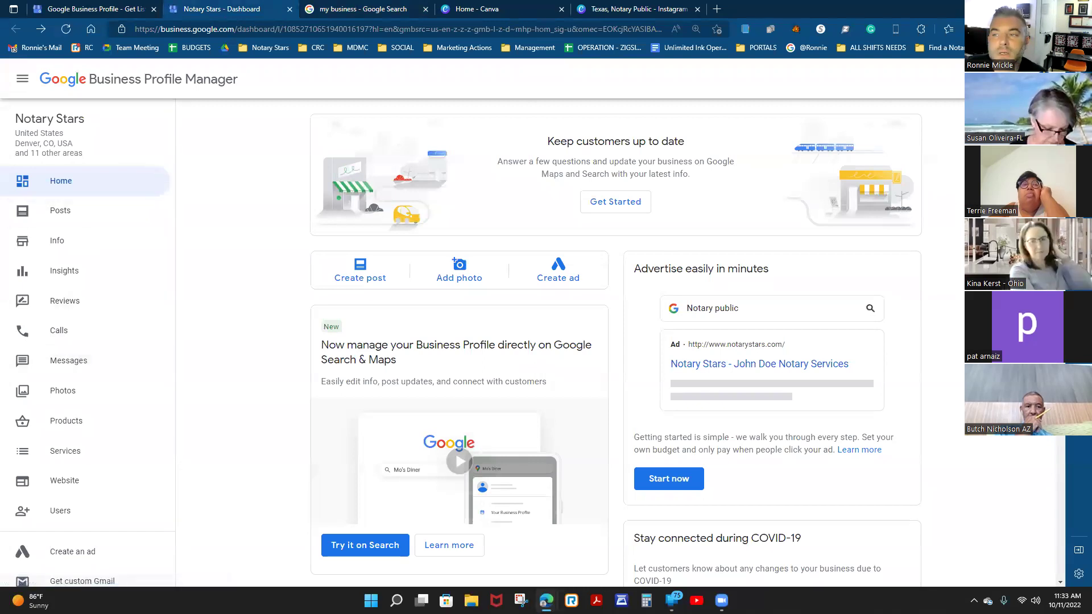
Open the Business Profile Manager businesses list in a new tab and move it first.
{"action": "left_click", "coordinate": [1049, 79]}
{"action": "left_click", "coordinate": [926, 255]}
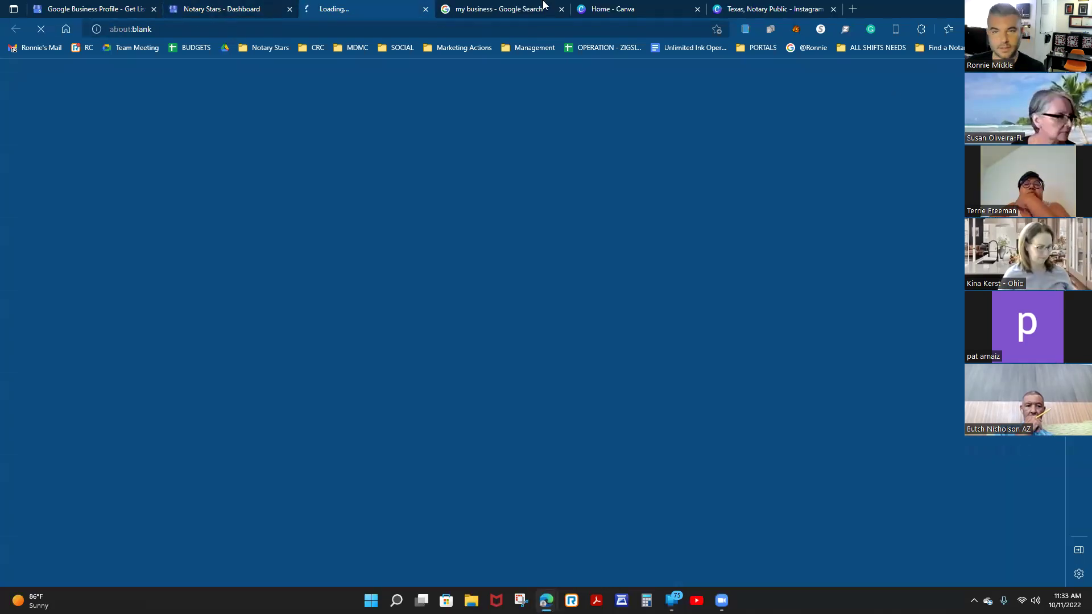
{"action": "left_click_drag", "start_coordinate": [342, 10], "coordinate": [62, 10]}
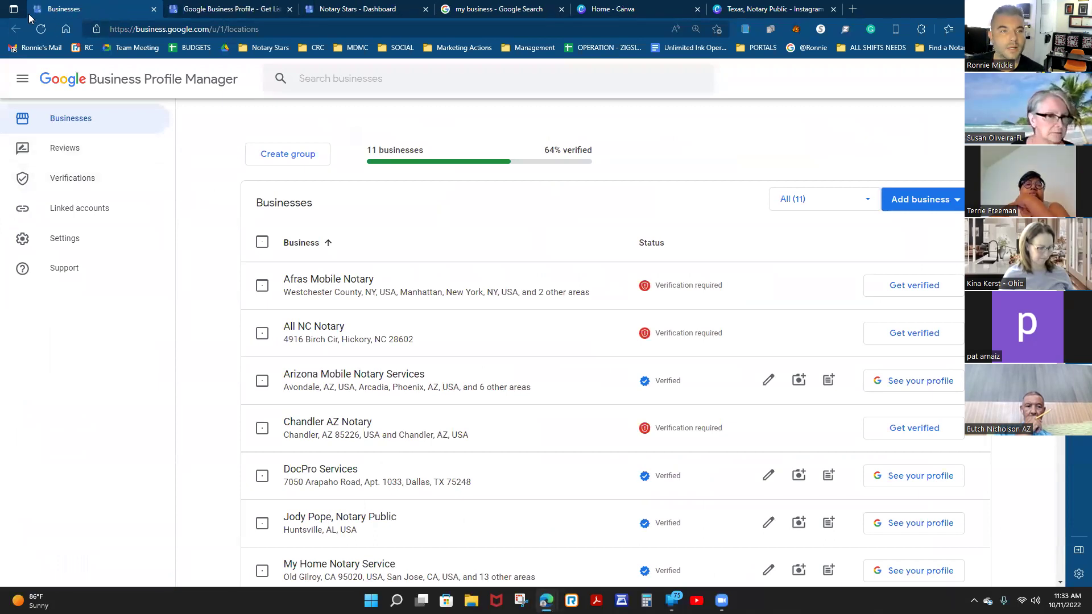
Reload the businesses list, open the Houston notary profile, dismiss the notice, and show its Info page.
{"action": "left_click", "coordinate": [40, 29]}
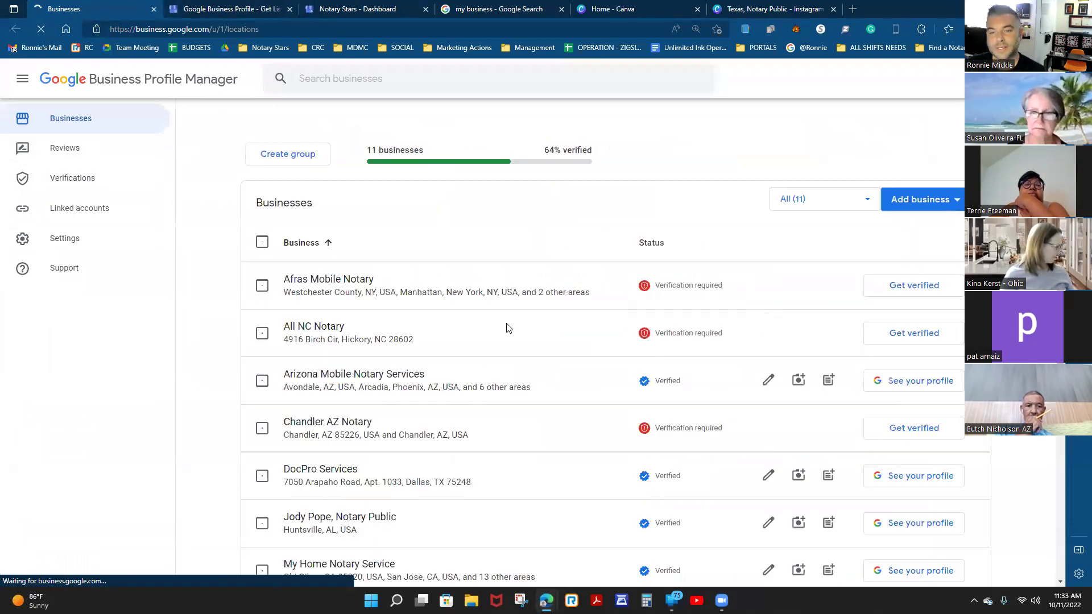
{"action": "scroll", "coordinate": [644, 368], "scroll_direction": "down", "scroll_amount": 4}
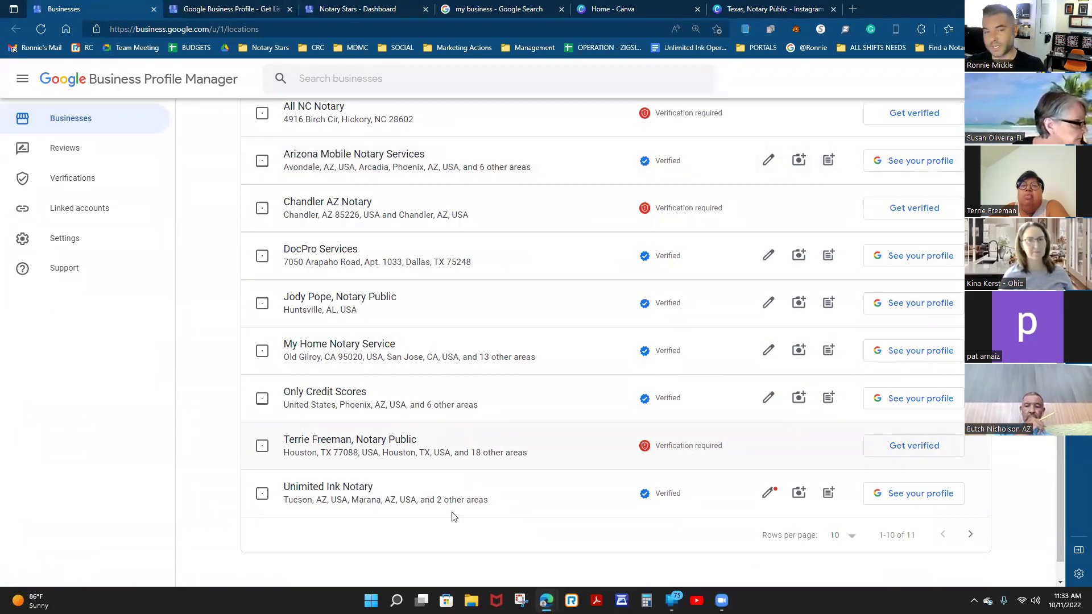
{"action": "left_click", "coordinate": [332, 439]}
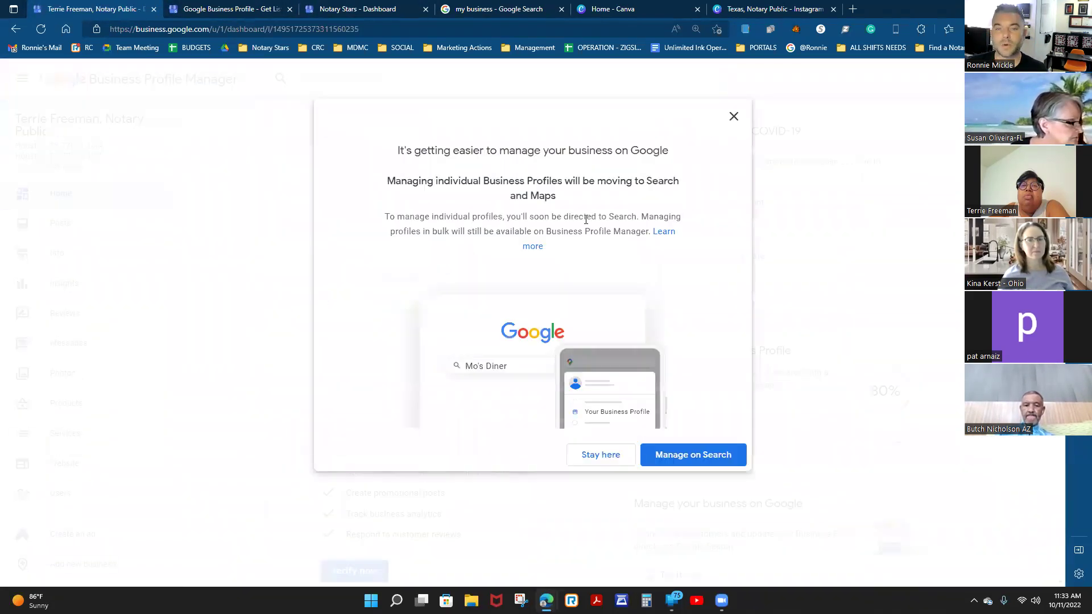
{"action": "left_click", "coordinate": [732, 118]}
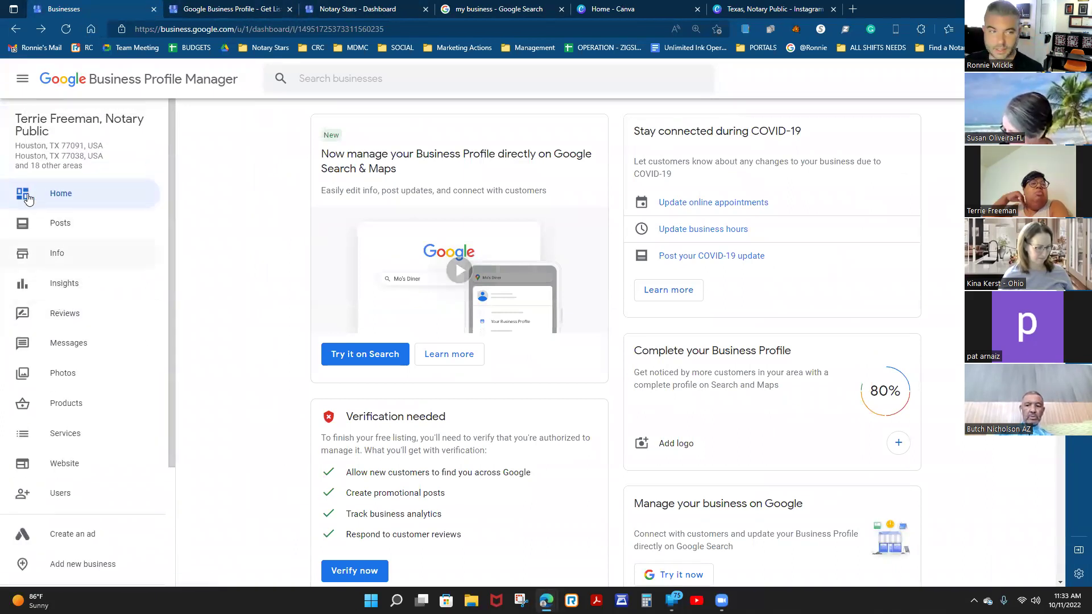
{"action": "left_click", "coordinate": [54, 250]}
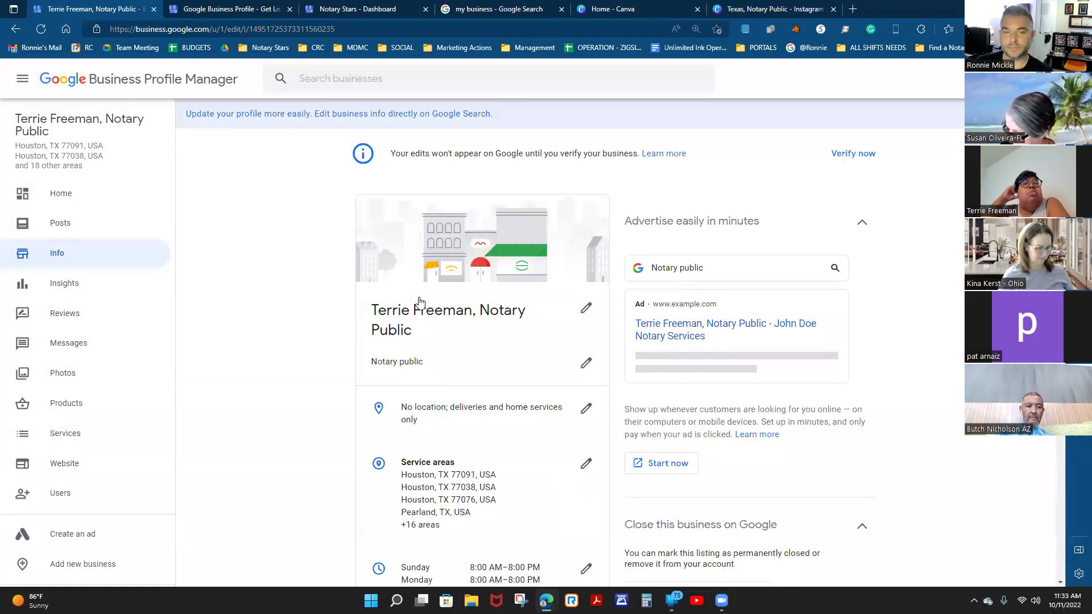
Open the Add special hours editor and cancel it without changes.
{"action": "scroll", "coordinate": [419, 301], "scroll_direction": "down", "scroll_amount": 2}
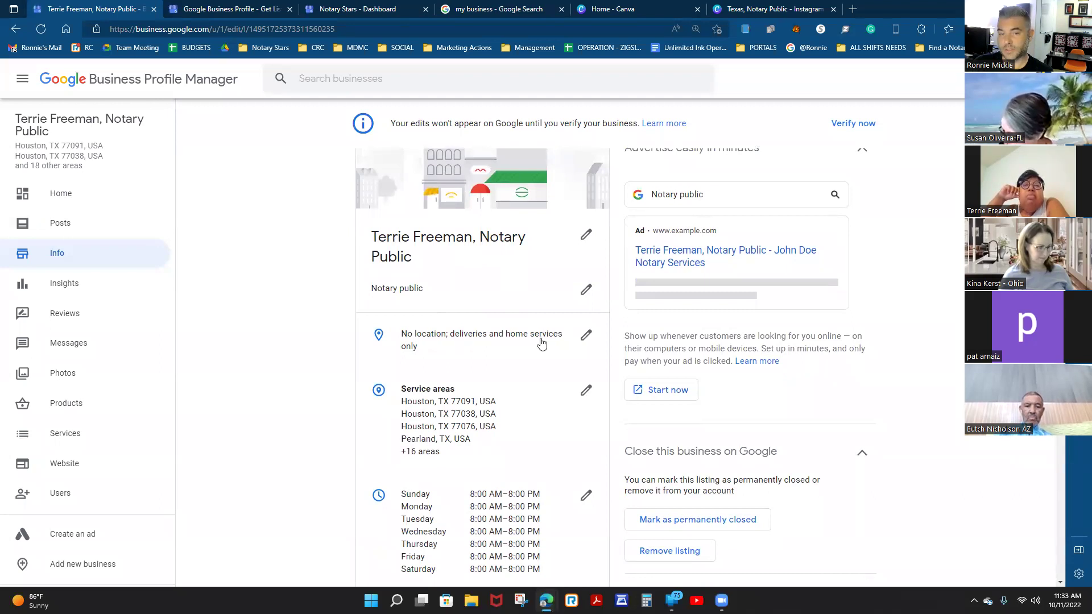
{"action": "scroll", "coordinate": [550, 359], "scroll_direction": "down", "scroll_amount": 1}
{"action": "scroll", "coordinate": [419, 377], "scroll_direction": "down", "scroll_amount": 3}
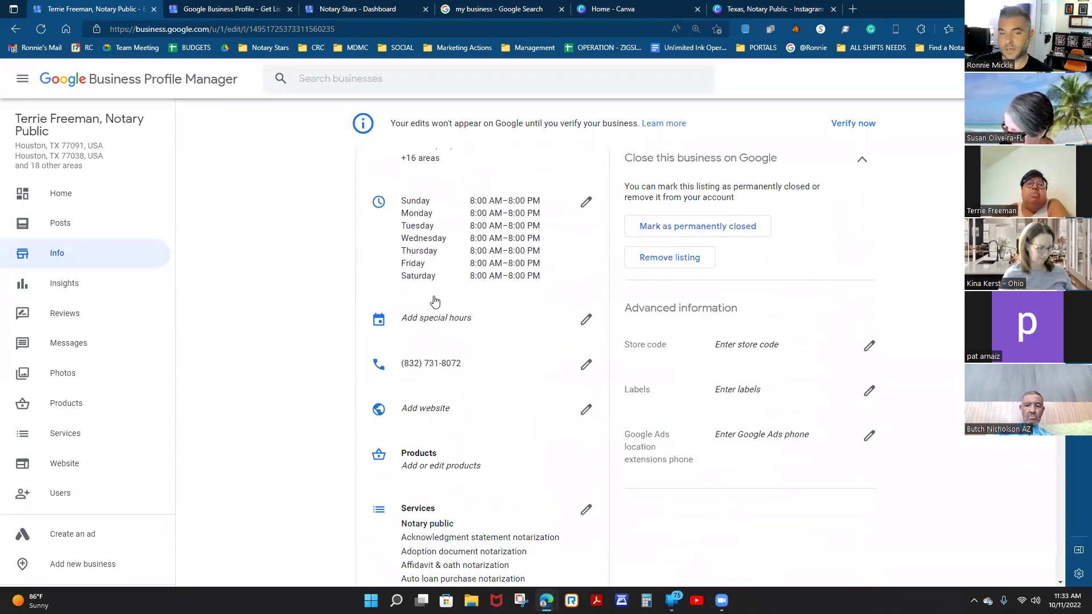
{"action": "left_click", "coordinate": [587, 320]}
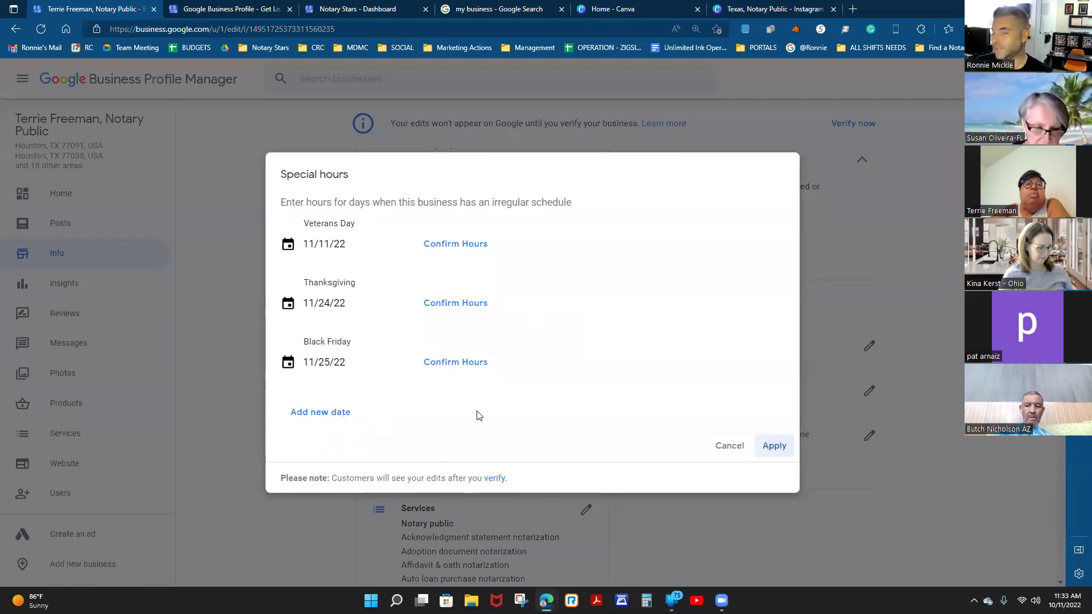
{"action": "left_click", "coordinate": [724, 452]}
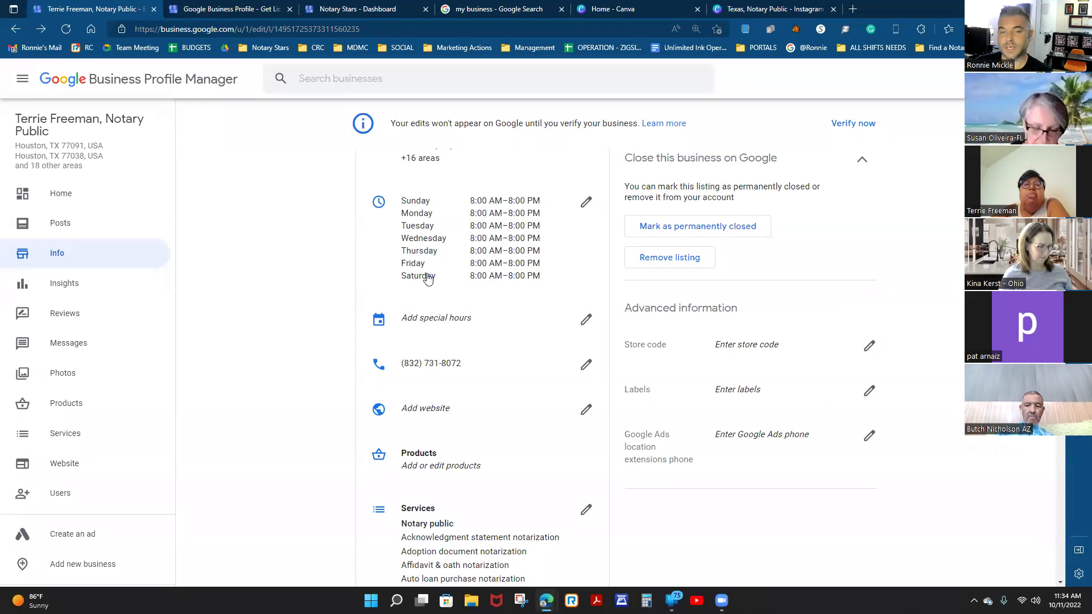
Open the From the business attributes editor further down the Info page.
{"action": "scroll", "coordinate": [477, 334], "scroll_direction": "down", "scroll_amount": 2}
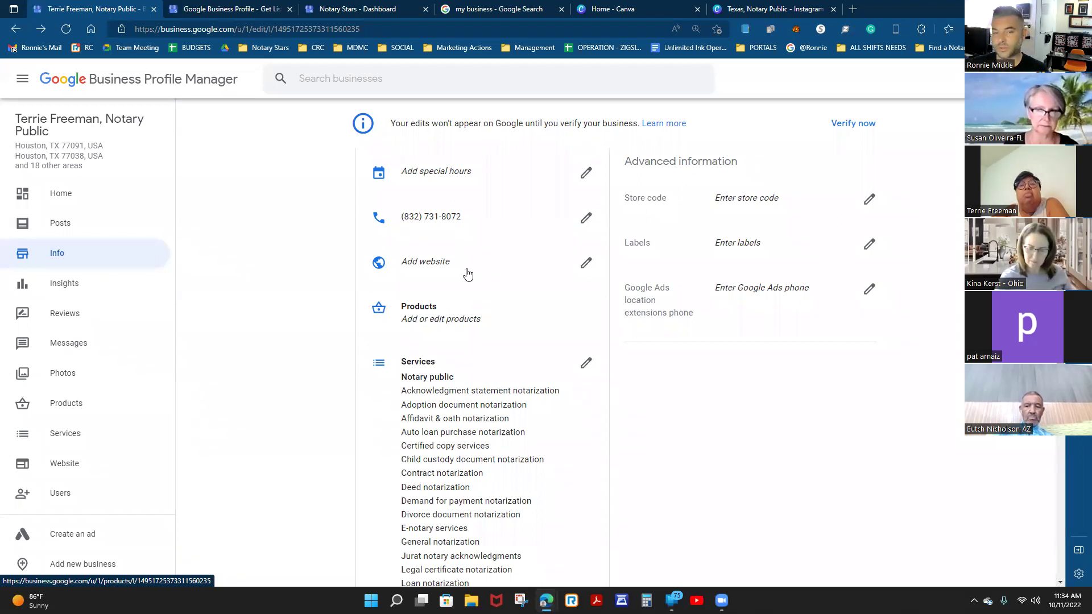
{"action": "scroll", "coordinate": [468, 274], "scroll_direction": "down", "scroll_amount": 8}
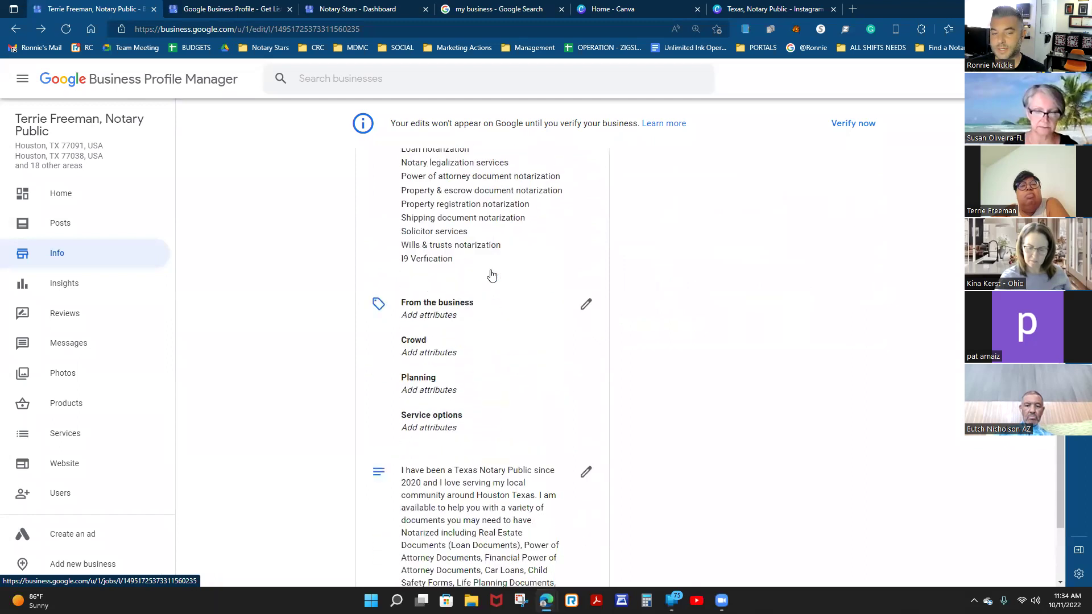
{"action": "scroll", "coordinate": [492, 276], "scroll_direction": "down", "scroll_amount": 1}
{"action": "left_click", "coordinate": [587, 227]}
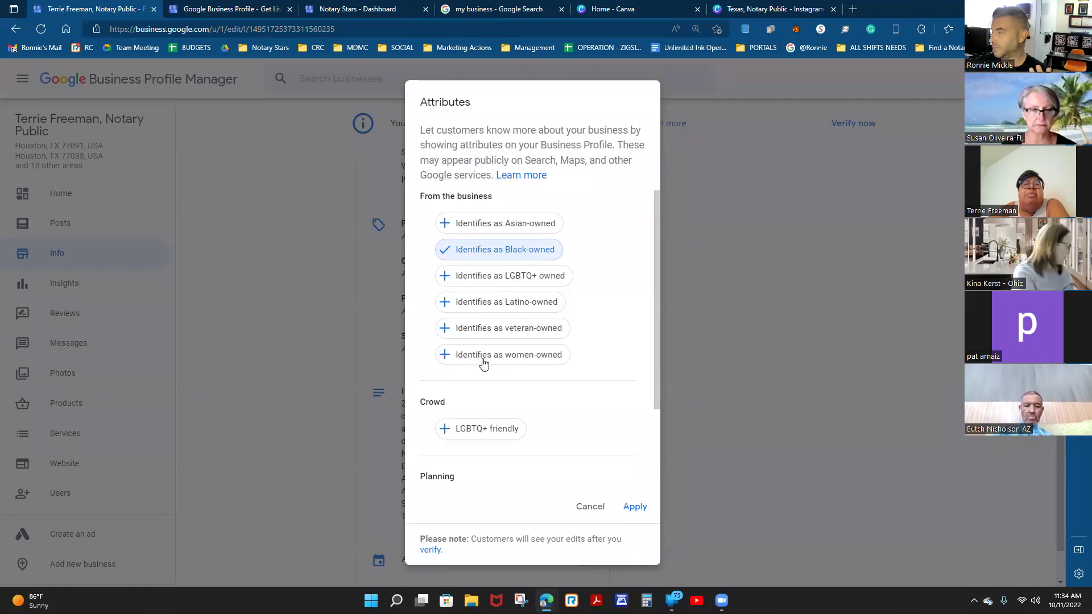
Check women-owned, LGBTQ+ friendly and appointment required, then apply the attributes.
{"action": "left_click", "coordinate": [483, 364]}
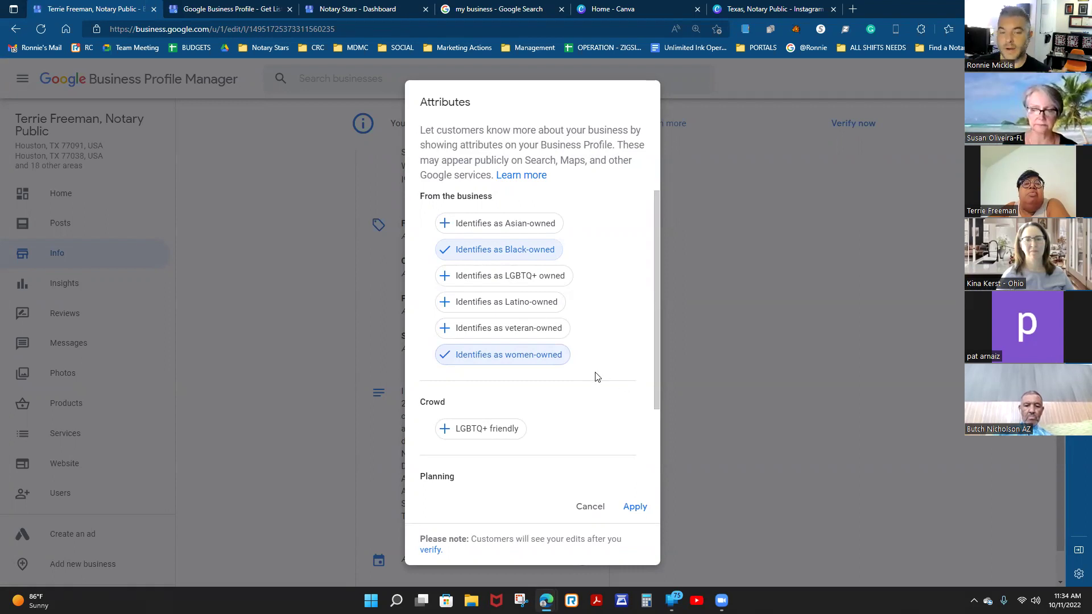
{"action": "scroll", "coordinate": [596, 376], "scroll_direction": "down", "scroll_amount": 2}
{"action": "scroll", "coordinate": [592, 372], "scroll_direction": "up", "scroll_amount": 2}
{"action": "scroll", "coordinate": [591, 372], "scroll_direction": "down", "scroll_amount": 2}
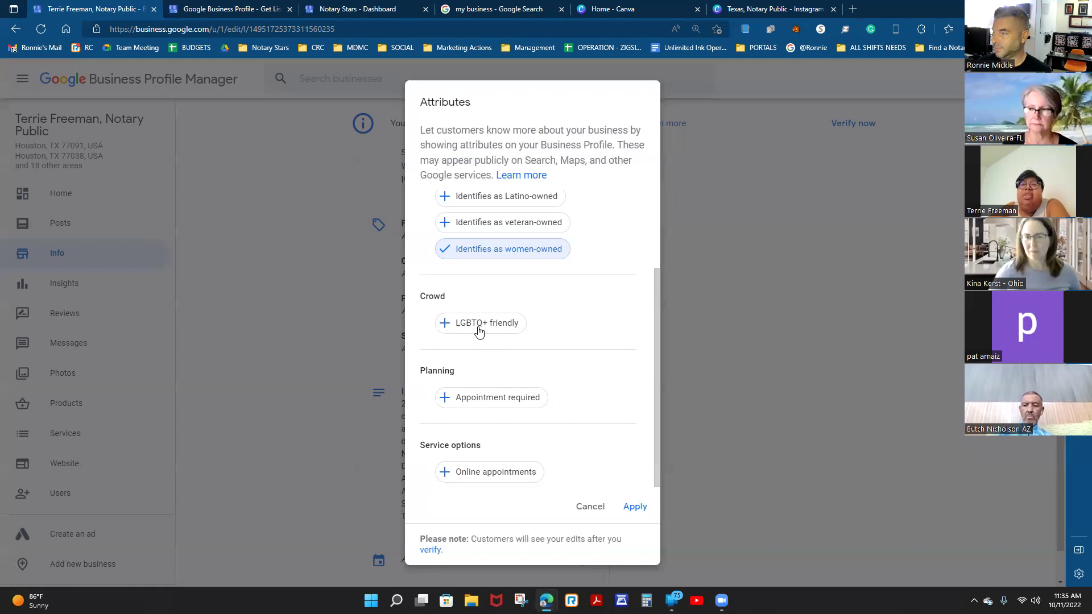
{"action": "left_click", "coordinate": [479, 332]}
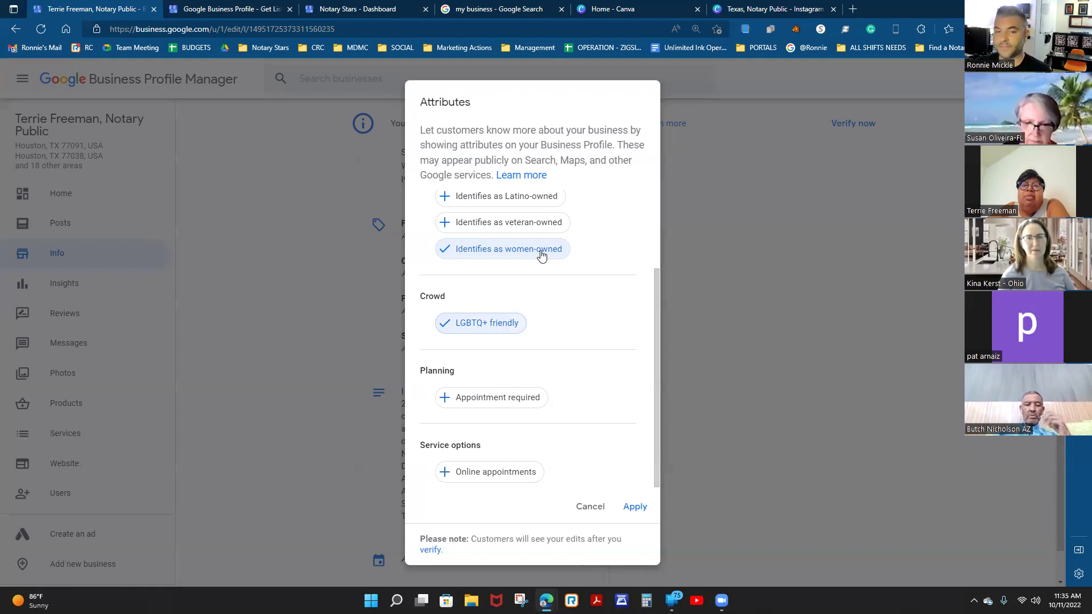
{"action": "left_click", "coordinate": [484, 398]}
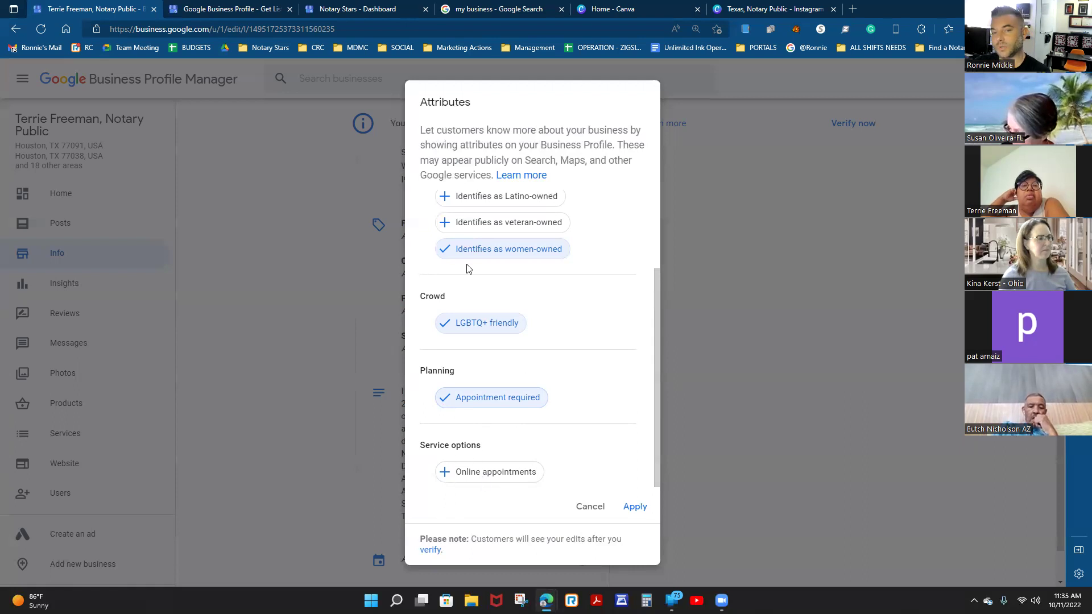
{"action": "scroll", "coordinate": [466, 268], "scroll_direction": "up", "scroll_amount": 2}
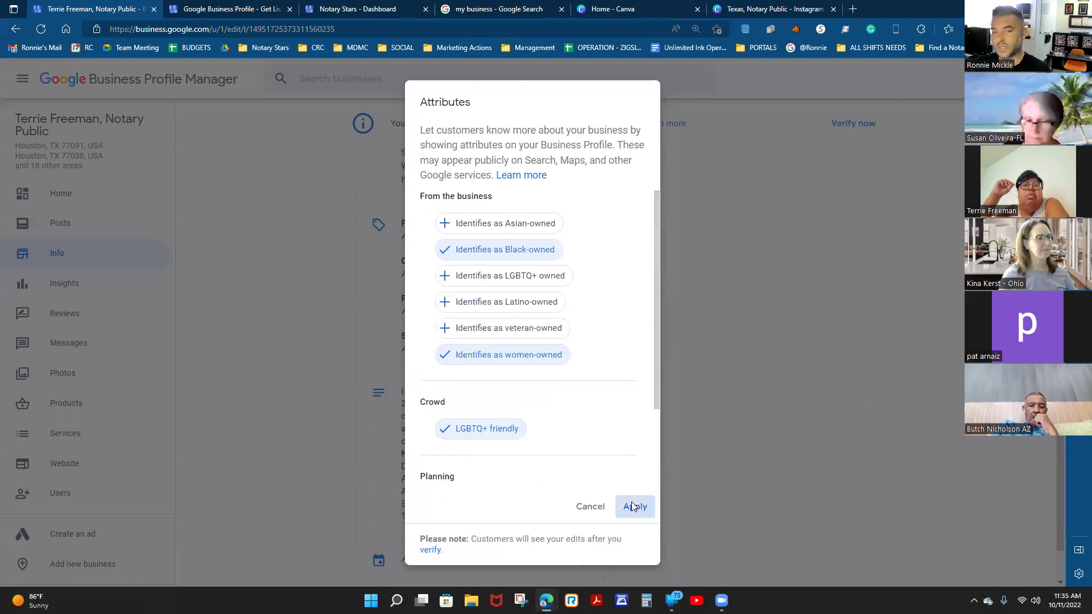
{"action": "left_click", "coordinate": [632, 505]}
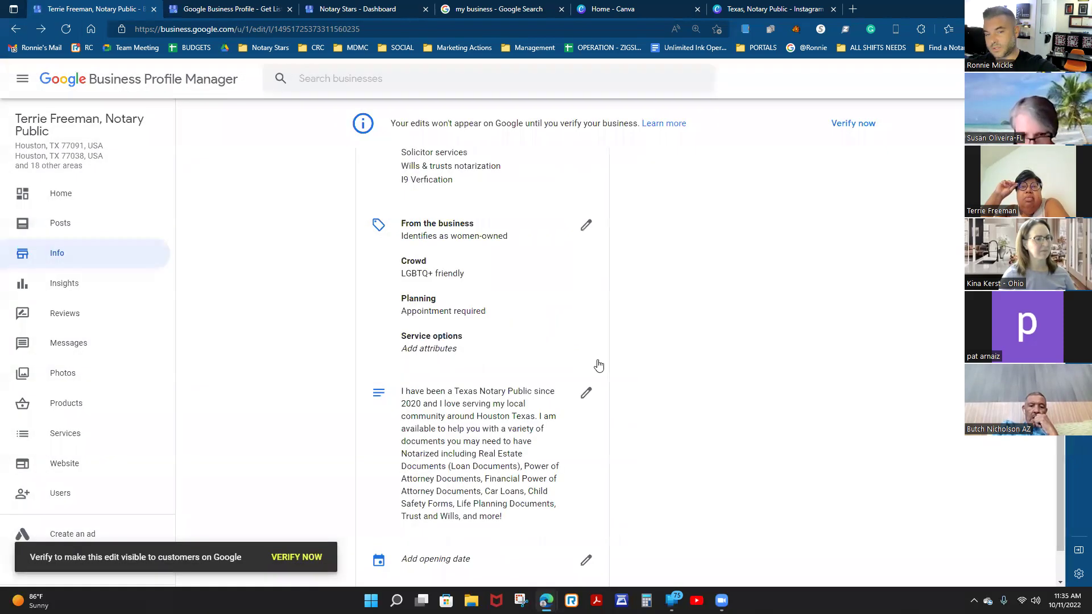
{"action": "scroll", "coordinate": [537, 361], "scroll_direction": "down", "scroll_amount": 2}
Enter year 2020, month March and day 3 as the opening date and apply it.
{"action": "left_click", "coordinate": [585, 470]}
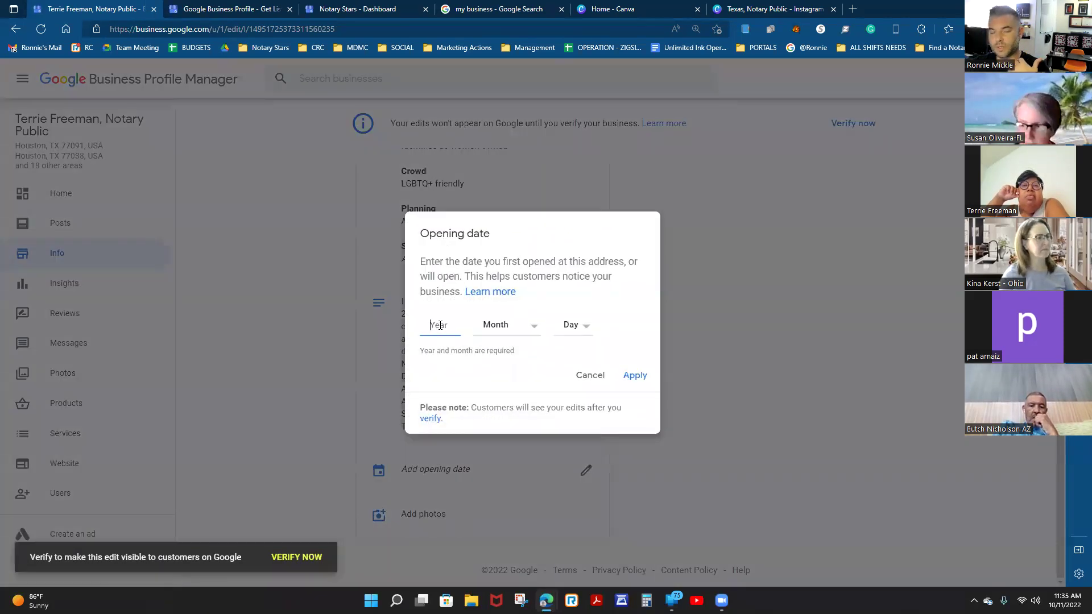
{"action": "type", "text": "2020"}
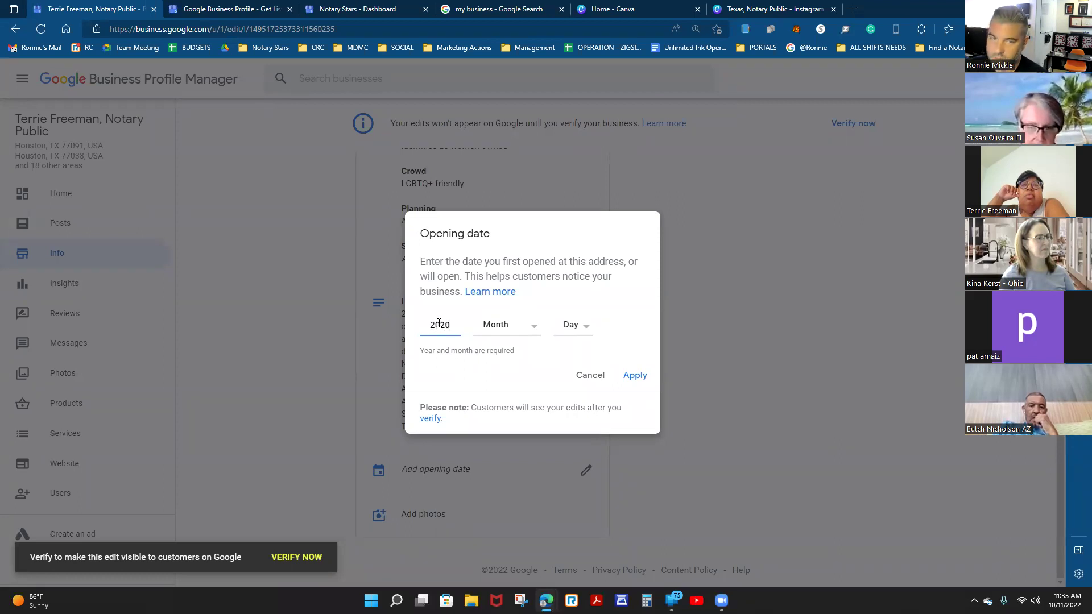
{"action": "left_click", "coordinate": [505, 324]}
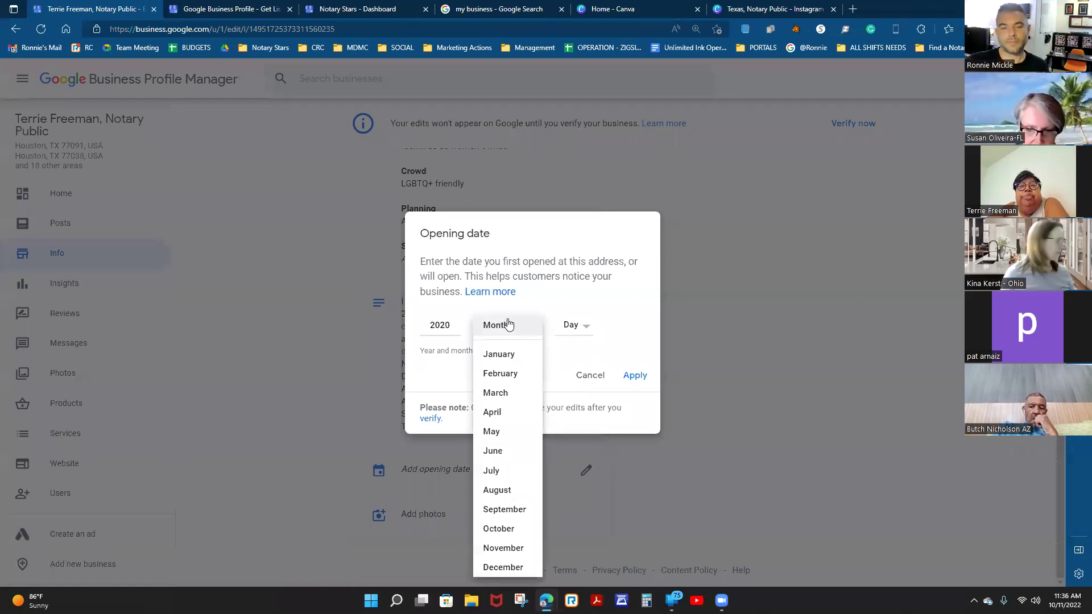
{"action": "left_click", "coordinate": [514, 391]}
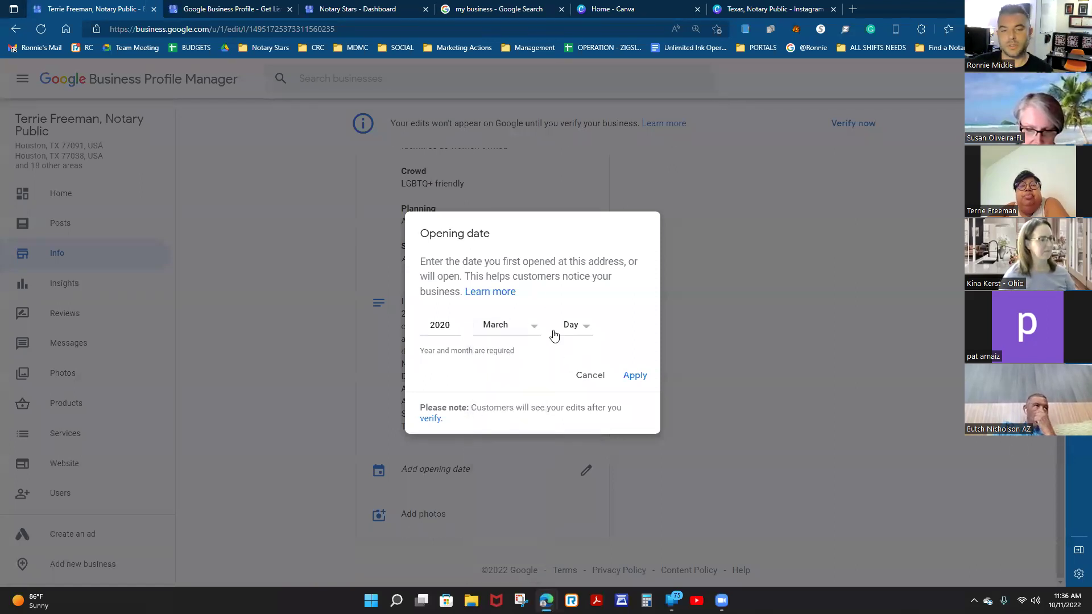
{"action": "left_click", "coordinate": [583, 329]}
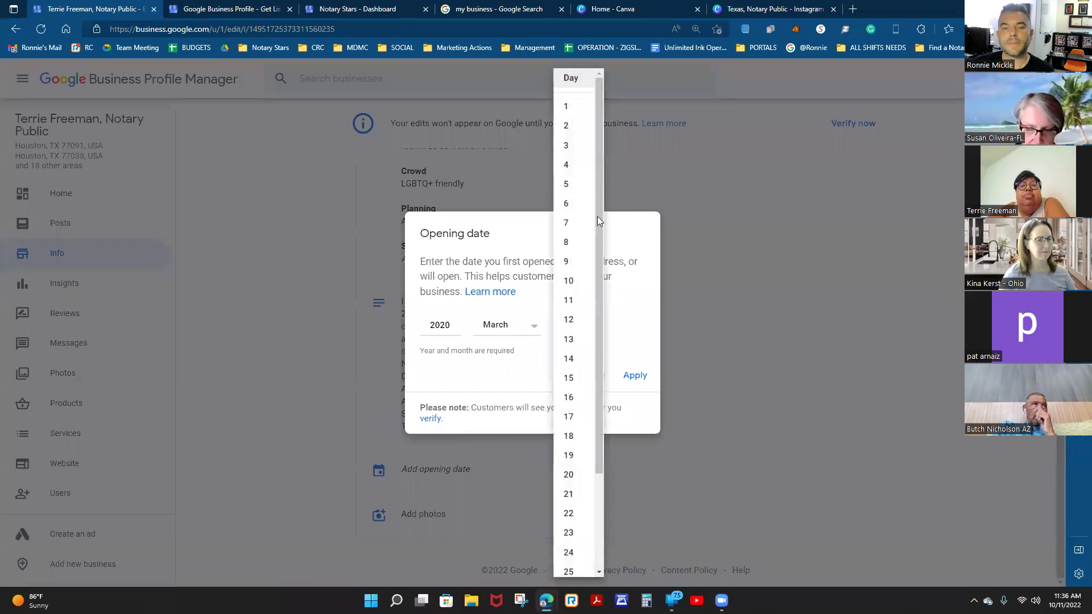
{"action": "left_click", "coordinate": [567, 144]}
{"action": "left_click", "coordinate": [637, 376]}
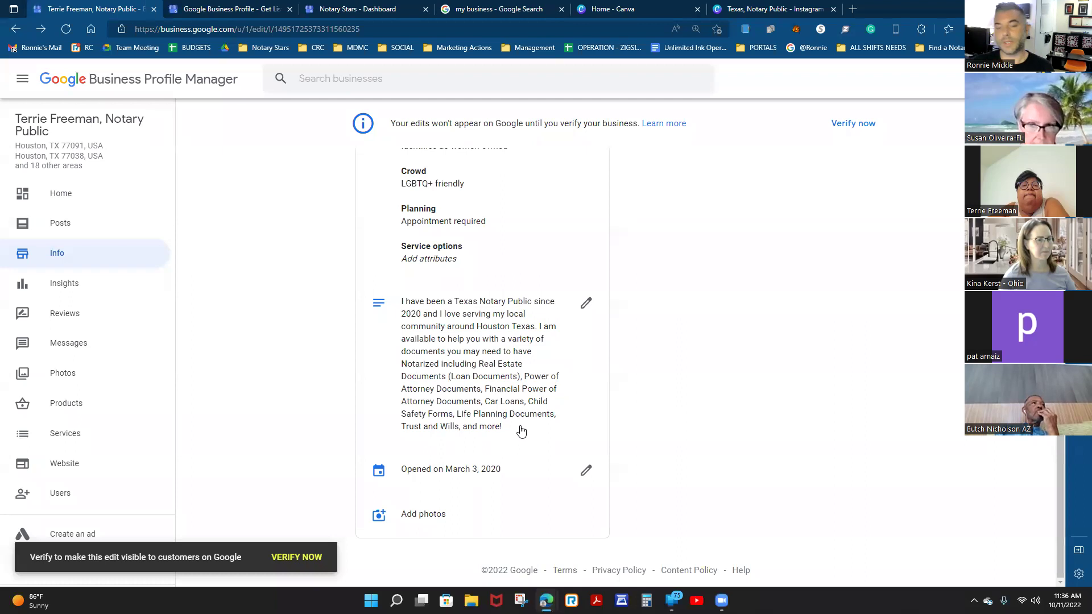
{"action": "scroll", "coordinate": [568, 313], "scroll_direction": "up", "scroll_amount": 8}
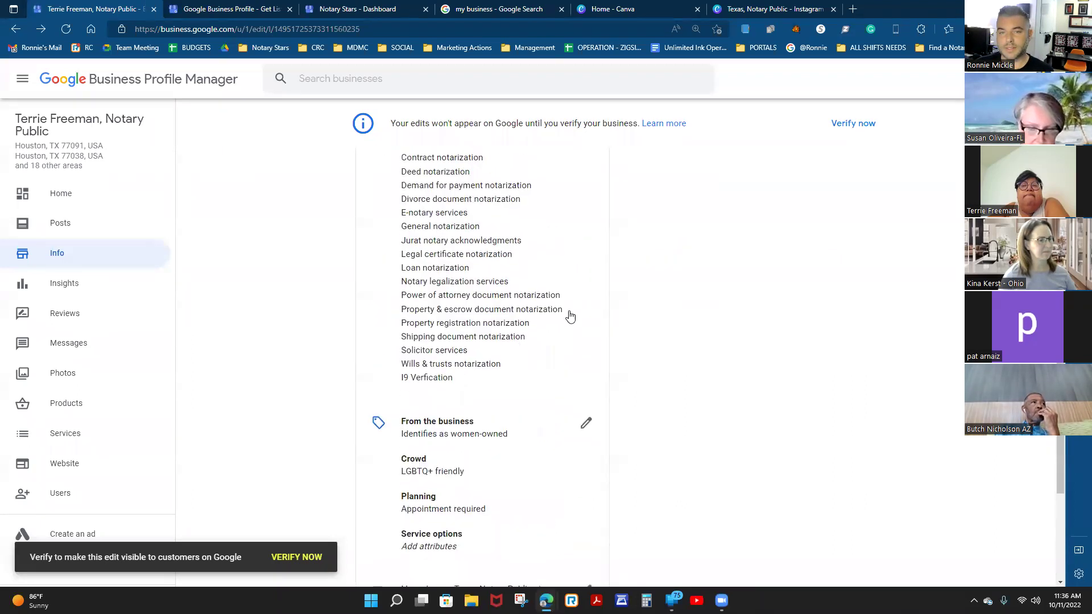
{"action": "scroll", "coordinate": [334, 302], "scroll_direction": "up", "scroll_amount": 4}
{"action": "scroll", "coordinate": [434, 393], "scroll_direction": "down", "scroll_amount": 13}
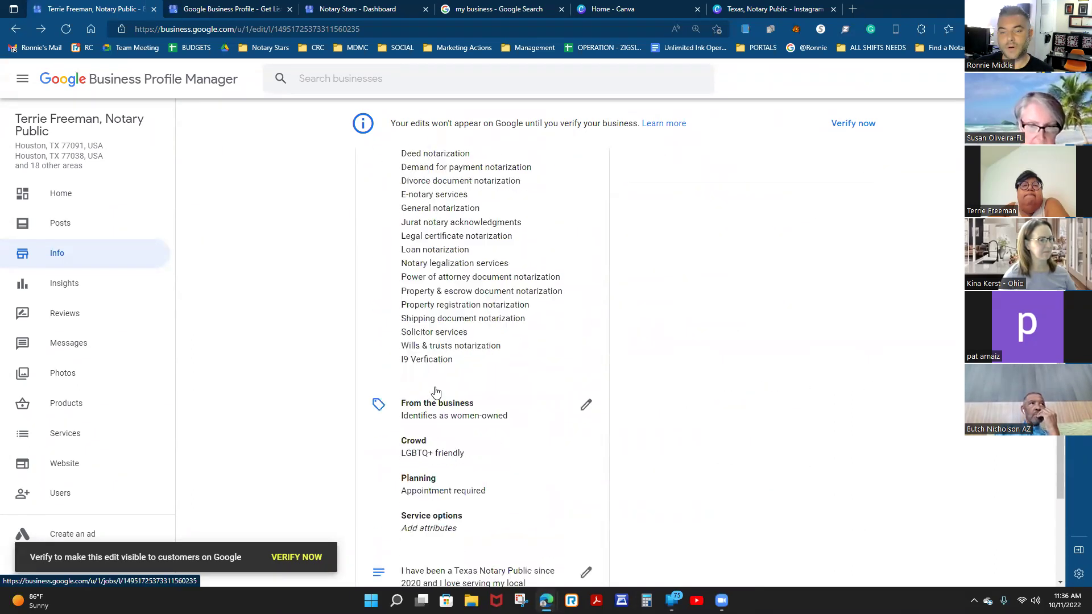
Go to the profile's photos section and start choosing a logo.
{"action": "left_click", "coordinate": [430, 510]}
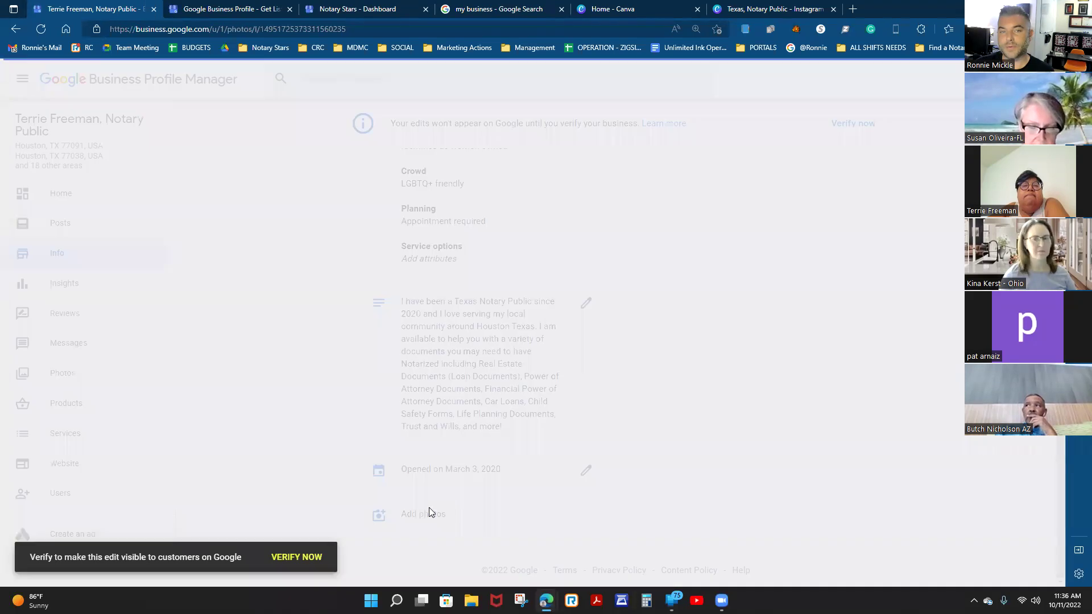
{"action": "scroll", "coordinate": [503, 420], "scroll_direction": "down", "scroll_amount": 3}
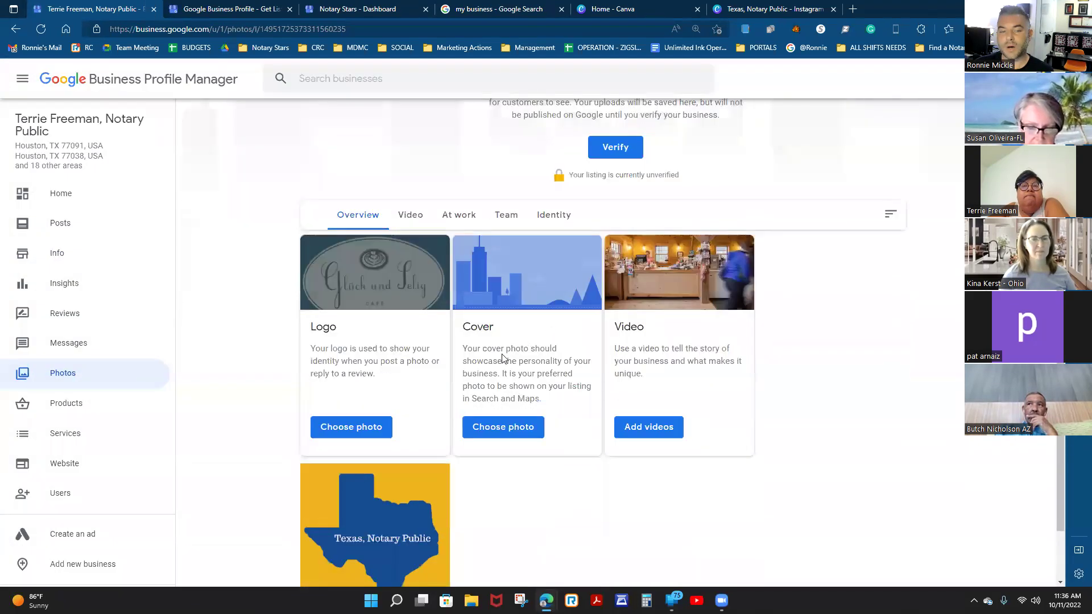
{"action": "scroll", "coordinate": [373, 295], "scroll_direction": "down", "scroll_amount": 1}
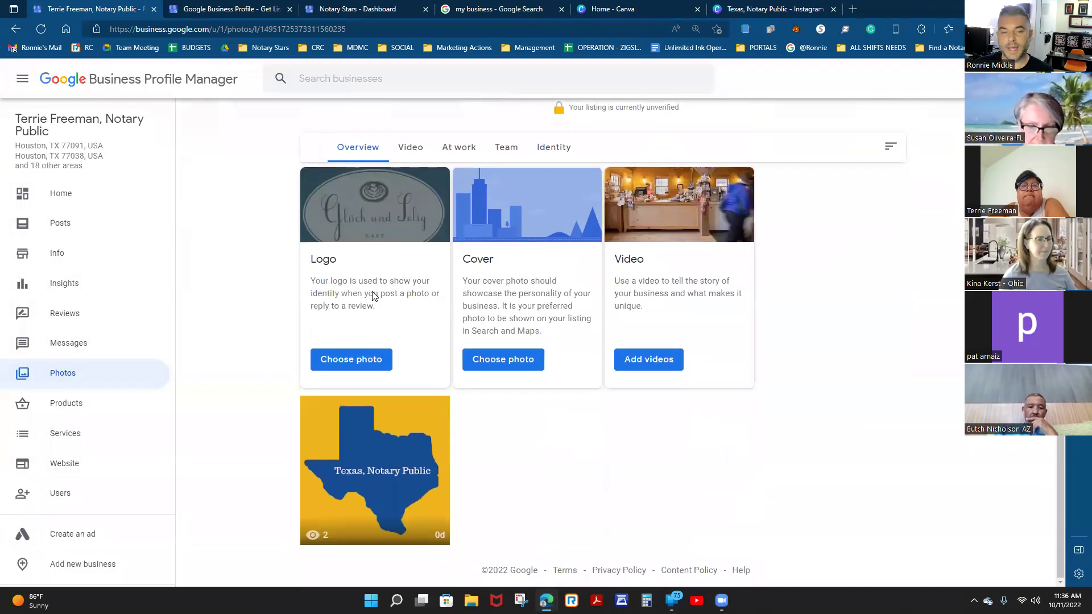
{"action": "left_click", "coordinate": [364, 361]}
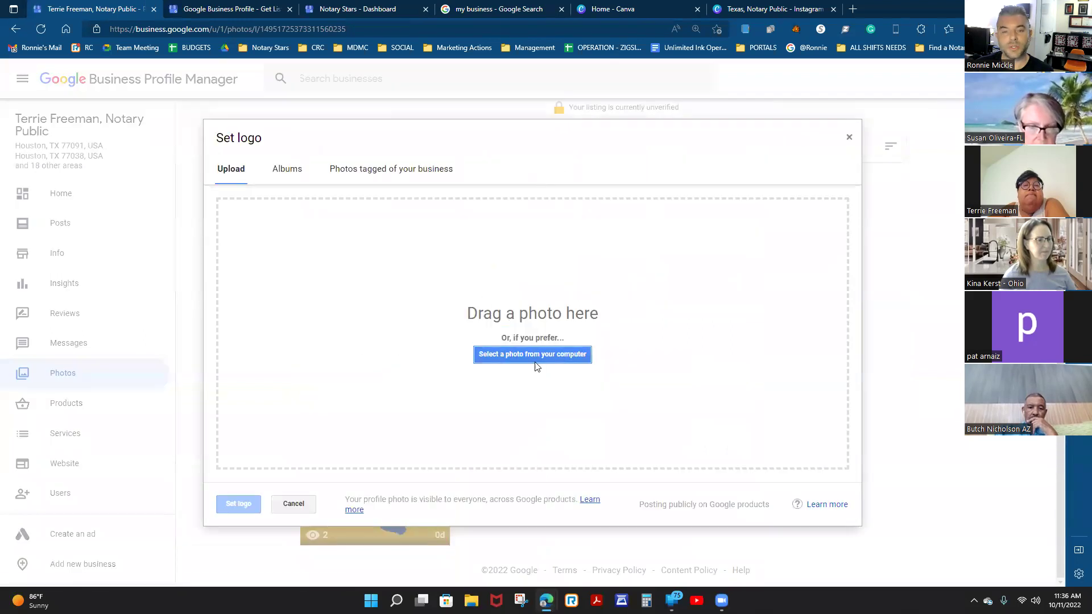
Upload Texas, Notary Public.png and stretch the crop to cover the whole image.
{"action": "left_click", "coordinate": [535, 354]}
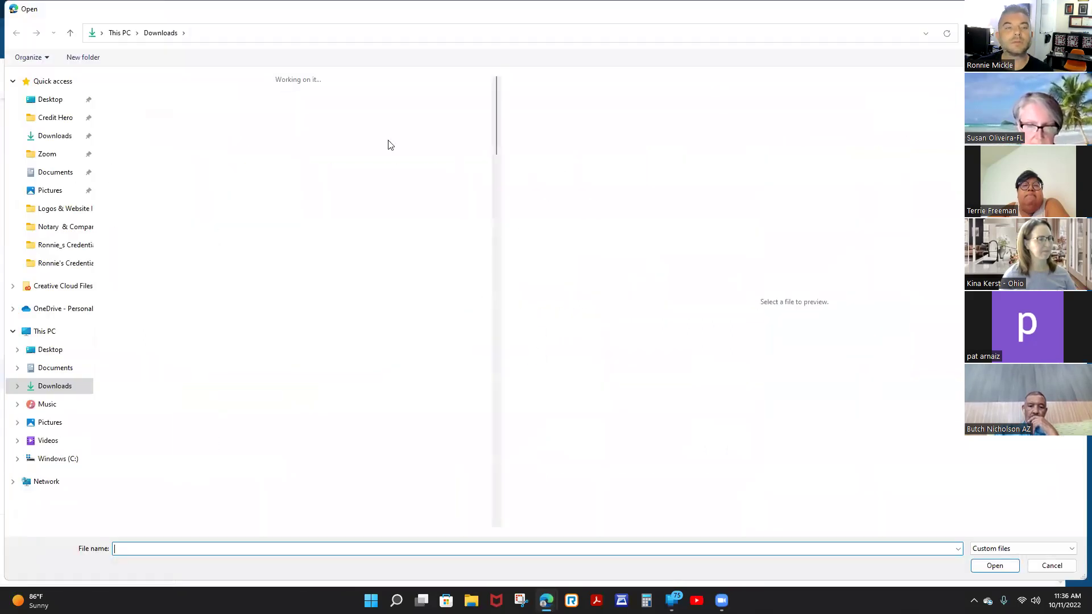
{"action": "left_click", "coordinate": [124, 102]}
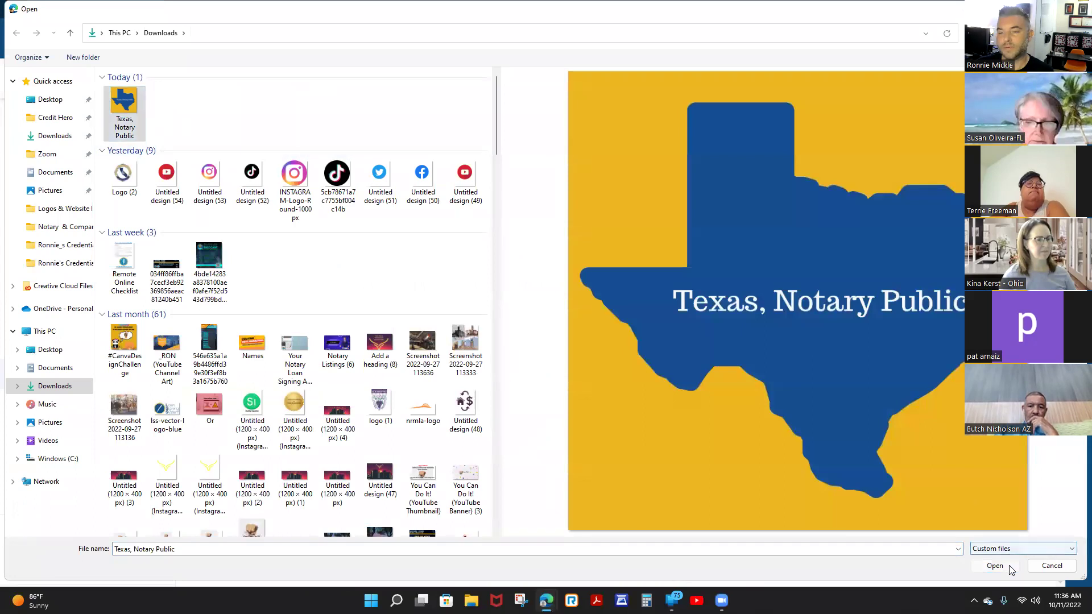
{"action": "left_click", "coordinate": [1003, 566]}
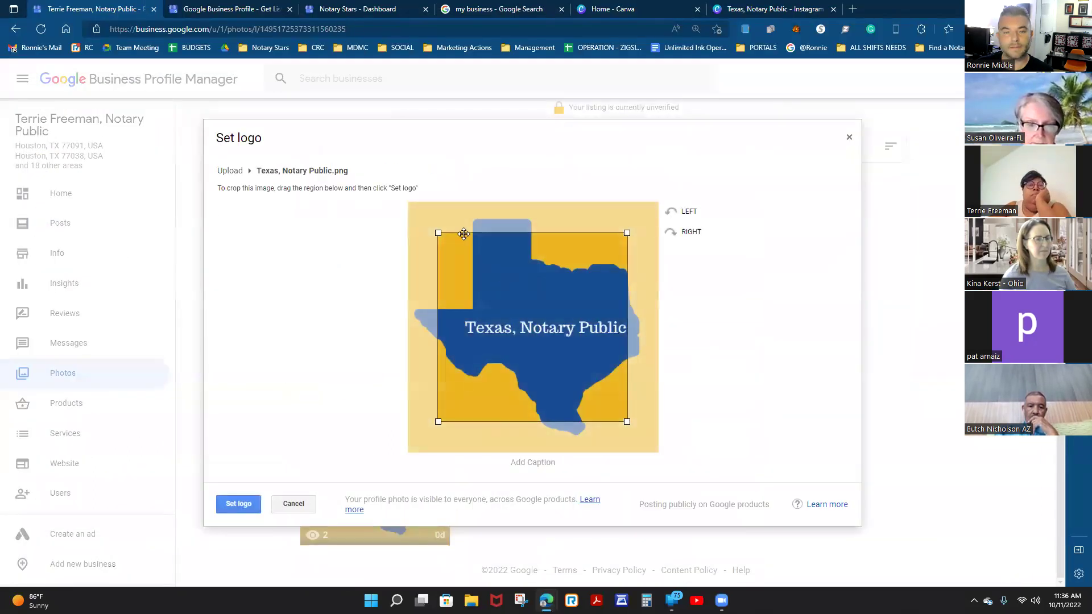
{"action": "left_click_drag", "start_coordinate": [437, 232], "coordinate": [362, 171]}
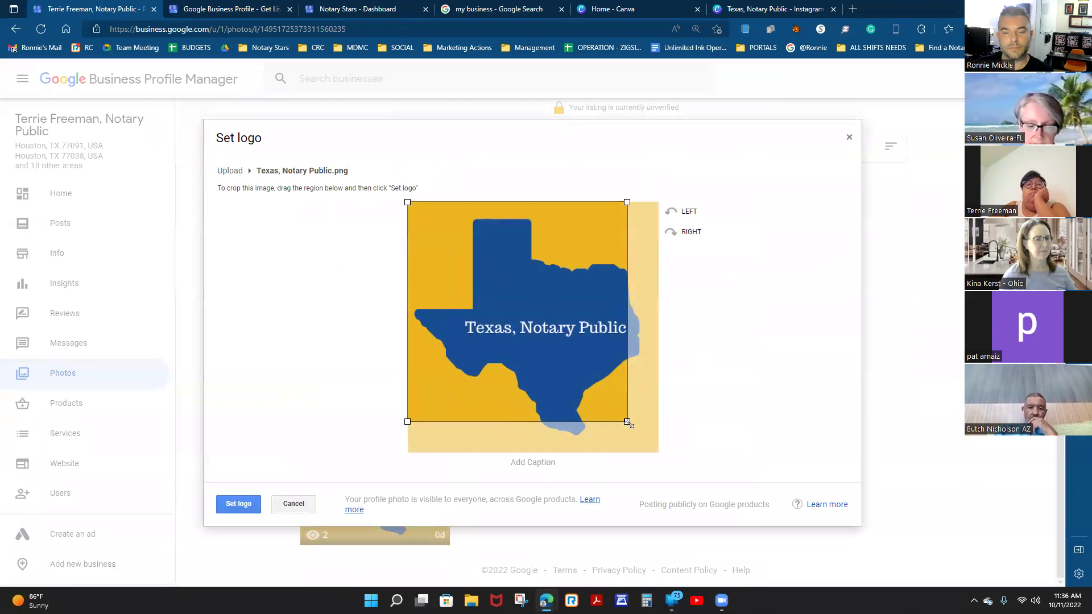
{"action": "left_click_drag", "start_coordinate": [628, 423], "coordinate": [714, 505]}
Confirm the cropped Texas, Notary Public image with Set logo.
{"action": "left_click", "coordinate": [236, 501]}
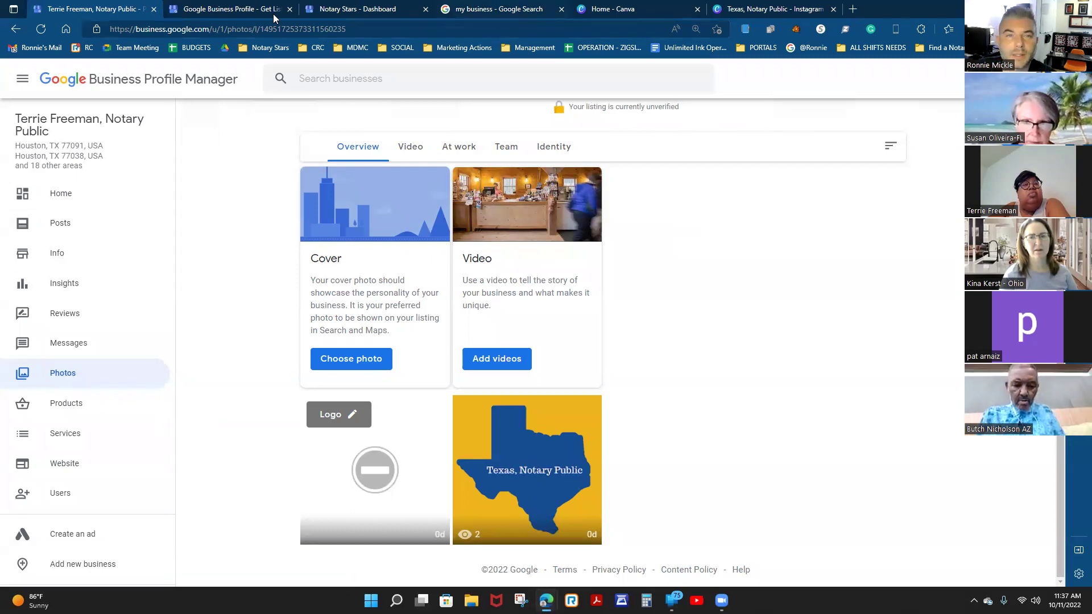
Duplicate the profile tab and return it to the list of all 11 businesses.
{"action": "right_click", "coordinate": [81, 10]}
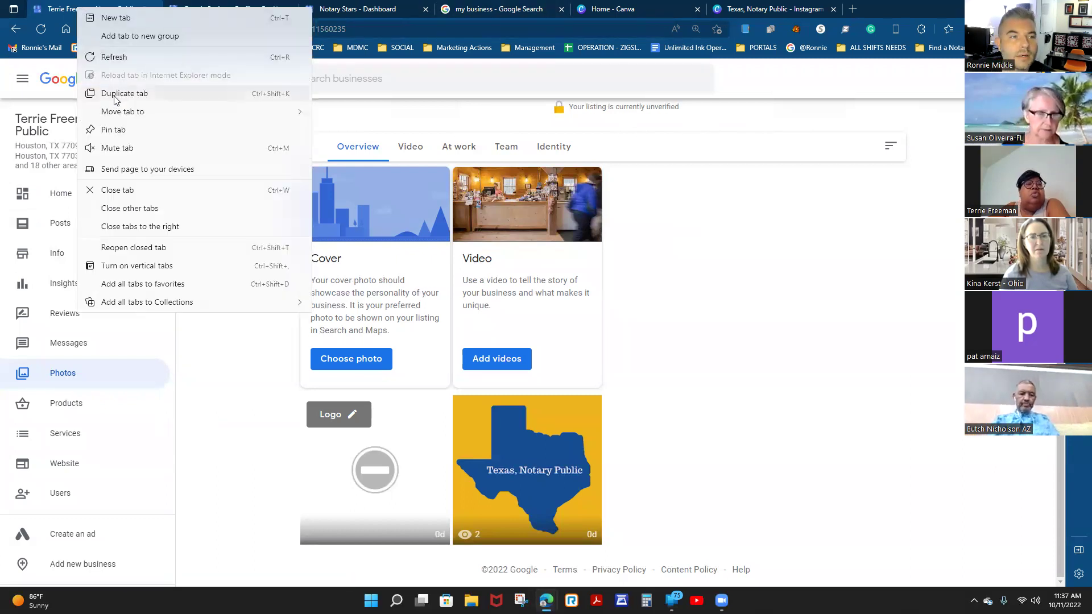
{"action": "left_click", "coordinate": [114, 95]}
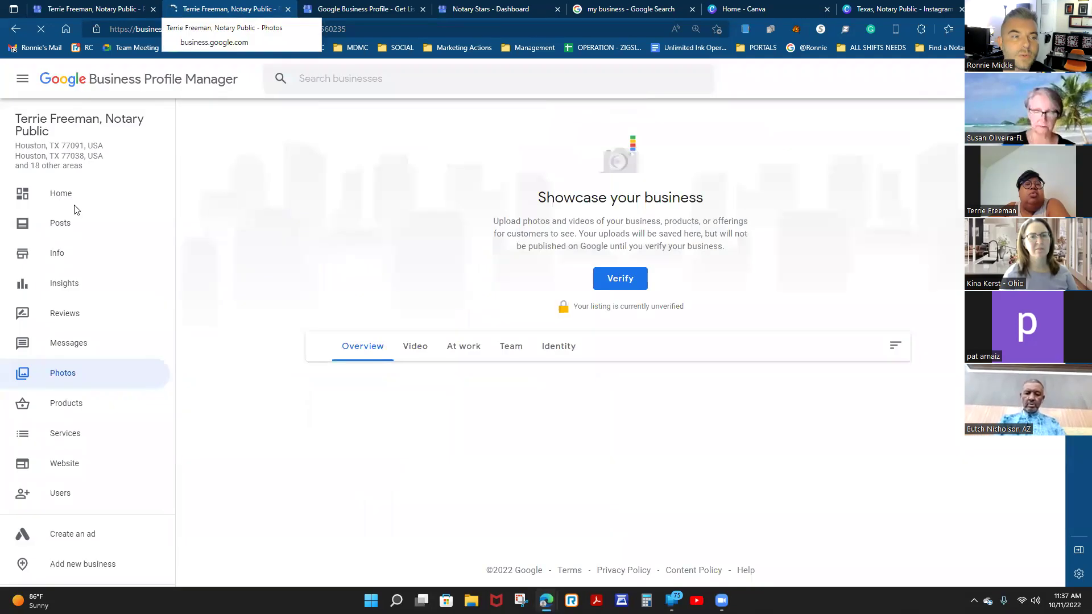
{"action": "left_click", "coordinate": [23, 85]}
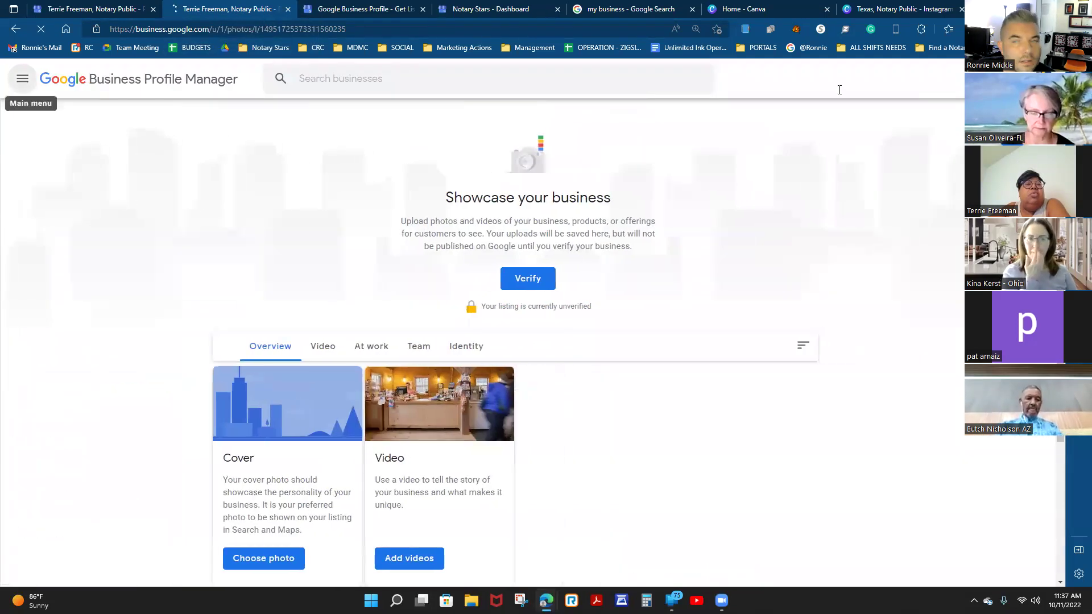
{"action": "left_click", "coordinate": [1043, 78]}
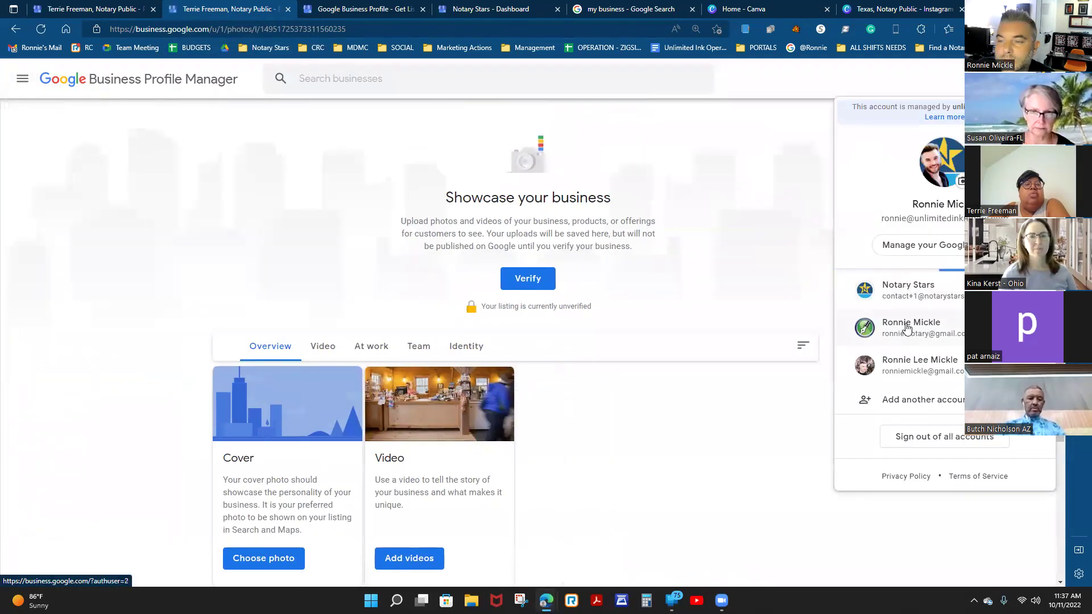
{"action": "left_click", "coordinate": [635, 132]}
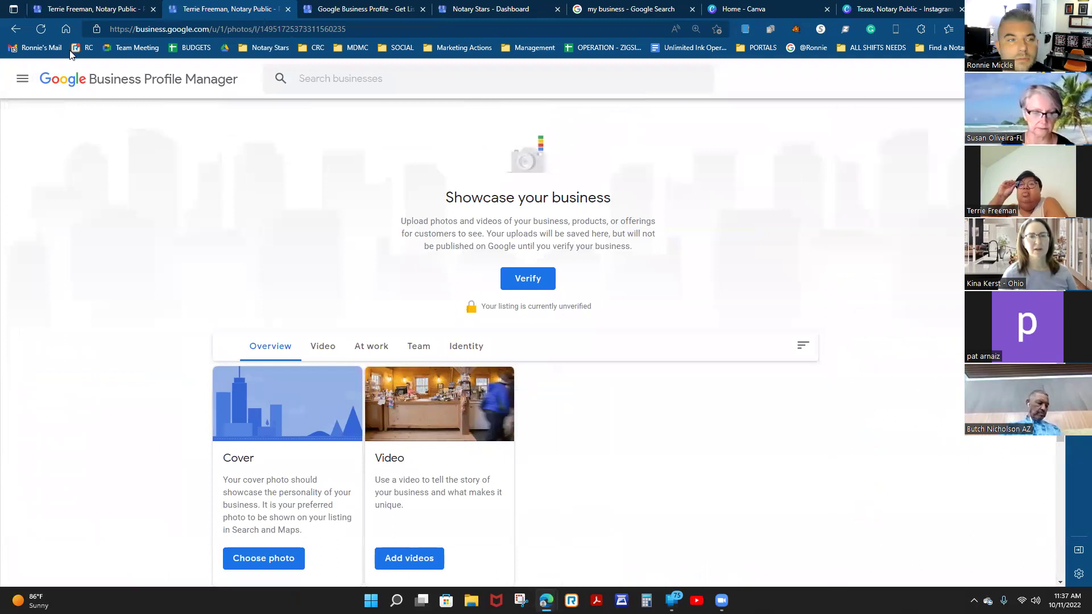
{"action": "left_click", "coordinate": [85, 80]}
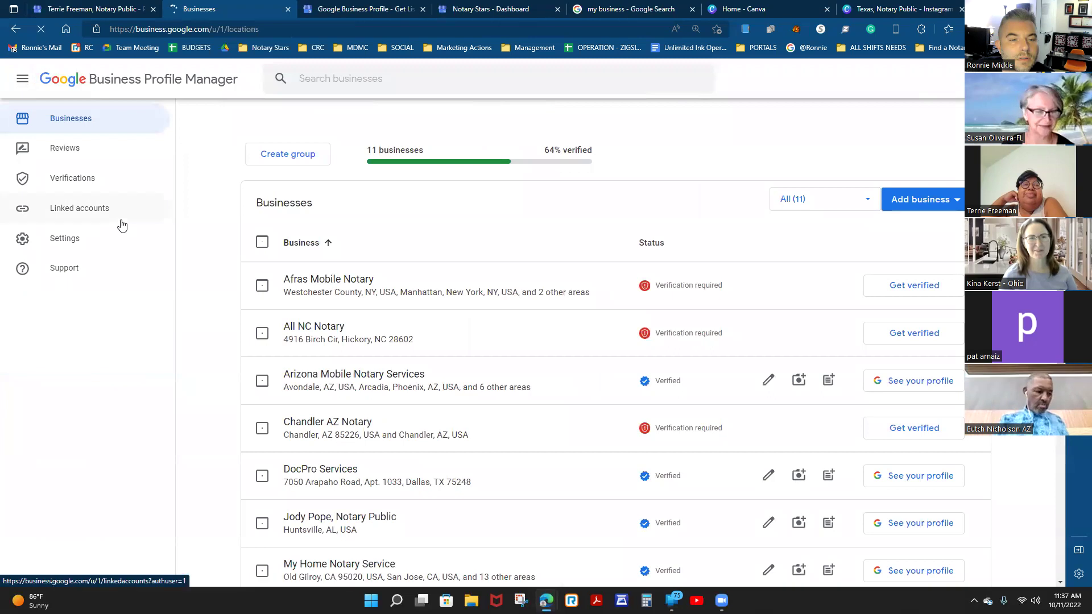
{"action": "scroll", "coordinate": [537, 348], "scroll_direction": "down", "scroll_amount": 3}
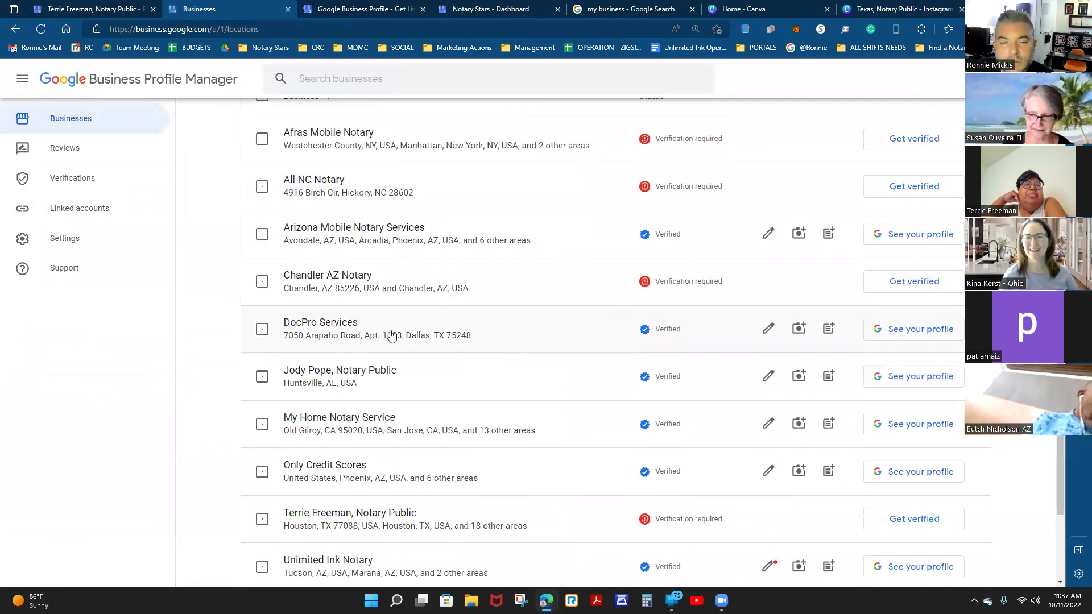
Open the DocPro Services profile's photos and filter them to videos.
{"action": "left_click", "coordinate": [332, 326]}
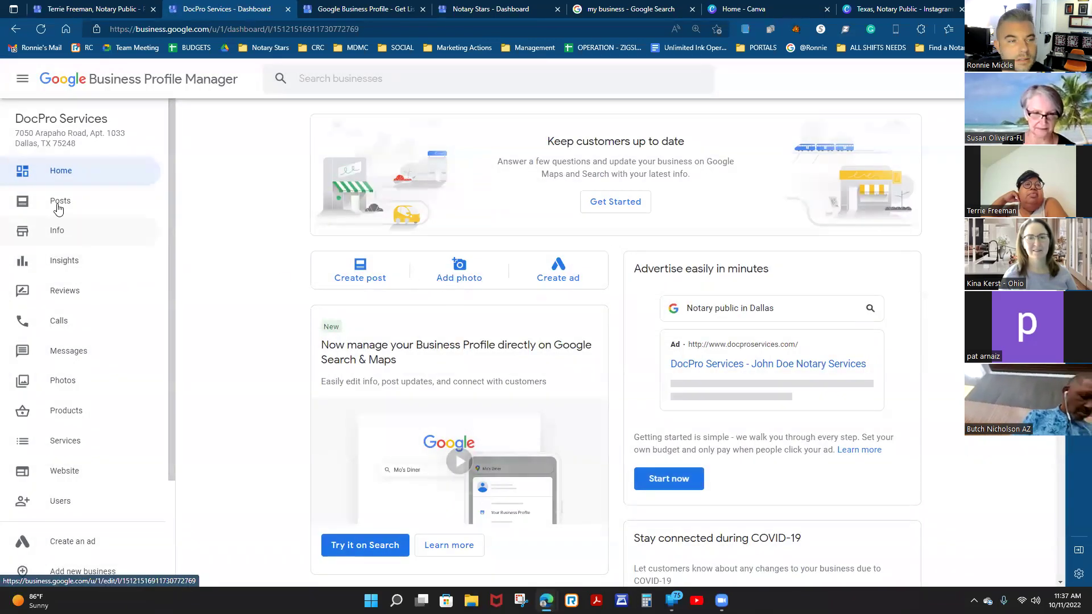
{"action": "left_click", "coordinate": [55, 384]}
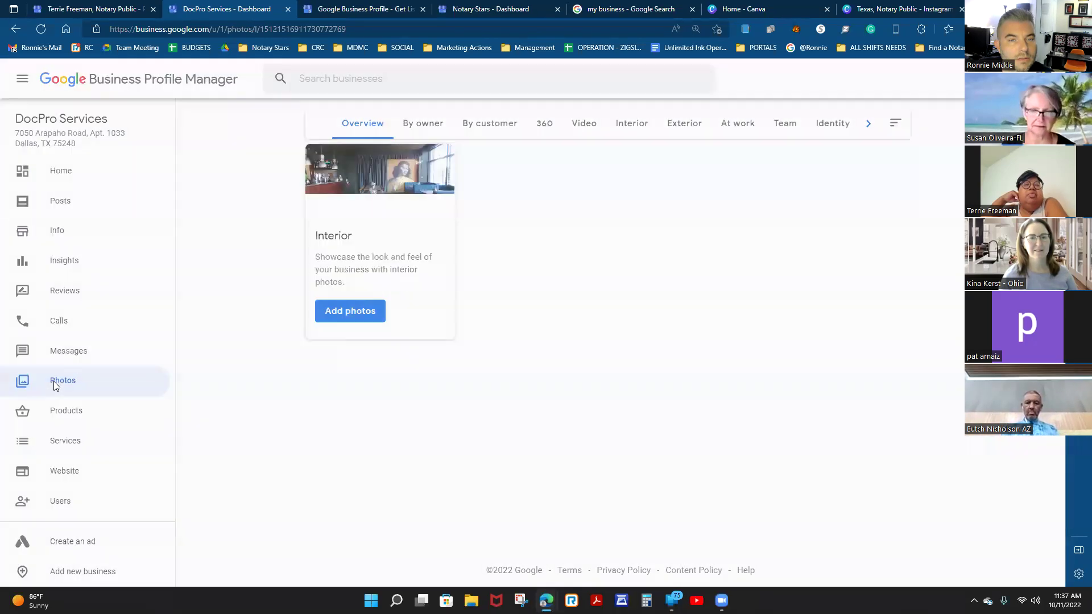
{"action": "scroll", "coordinate": [796, 281], "scroll_direction": "down", "scroll_amount": 3}
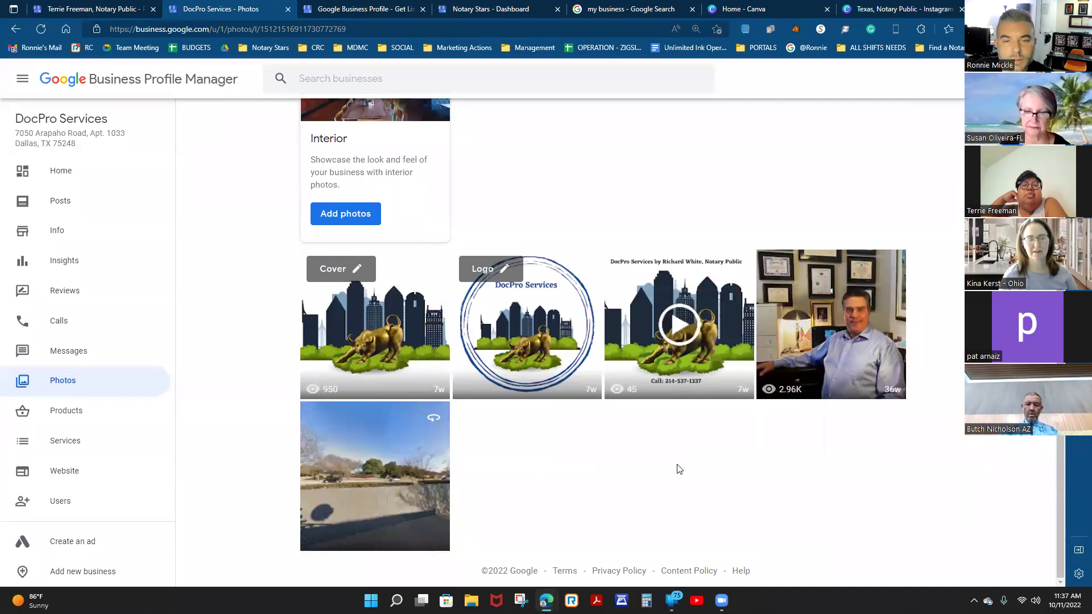
{"action": "scroll", "coordinate": [678, 469], "scroll_direction": "up", "scroll_amount": 2}
{"action": "left_click", "coordinate": [576, 124]}
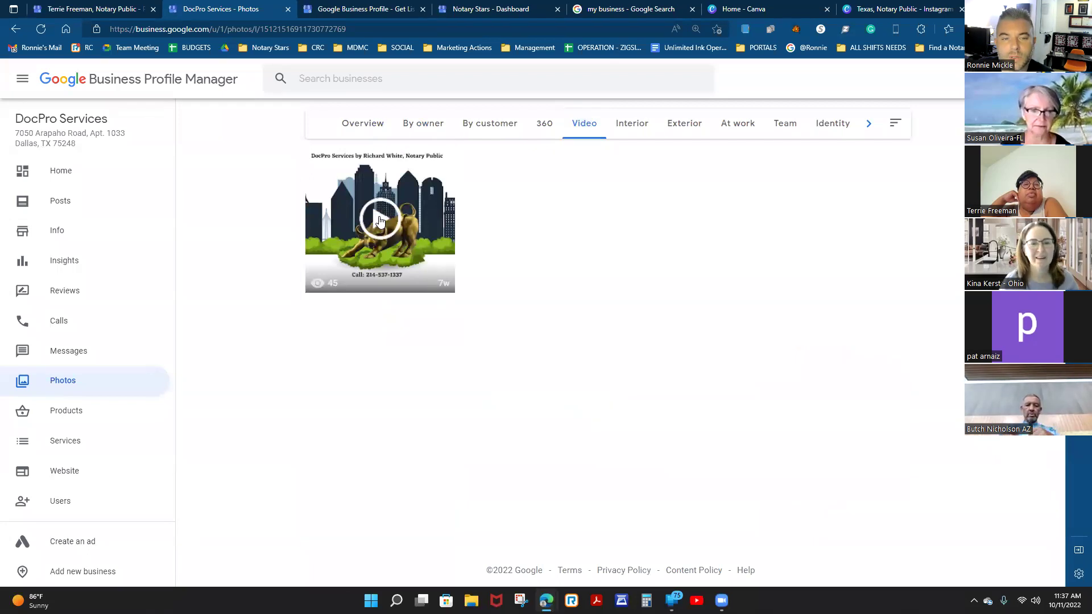
Play the DocPro Services video, scrub near its end, then switch to Canva.
{"action": "left_click", "coordinate": [380, 221]}
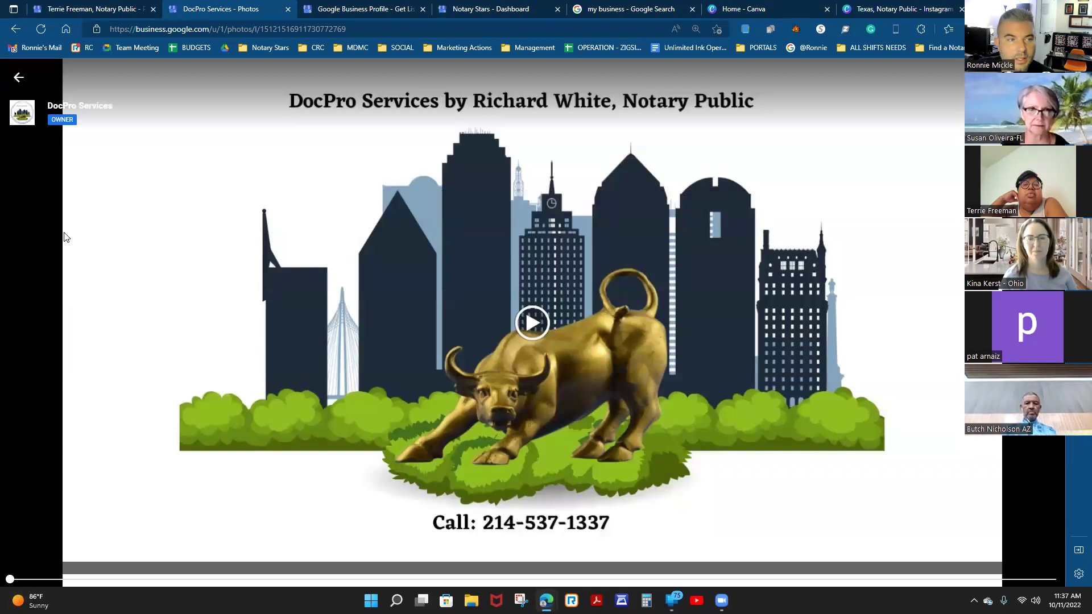
{"action": "left_click", "coordinate": [531, 323]}
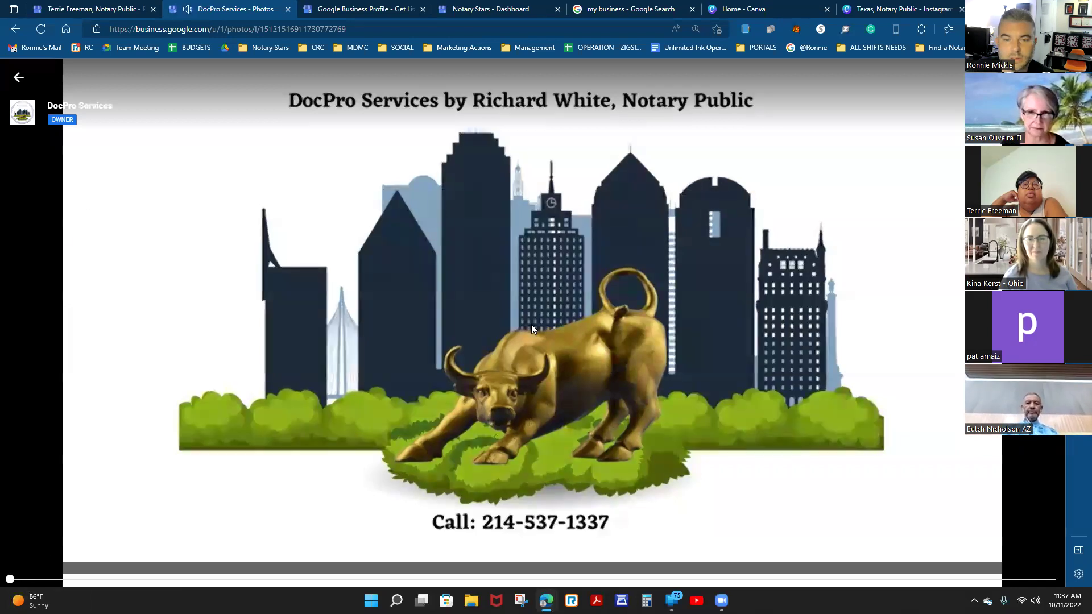
{"action": "left_click", "coordinate": [1050, 580]}
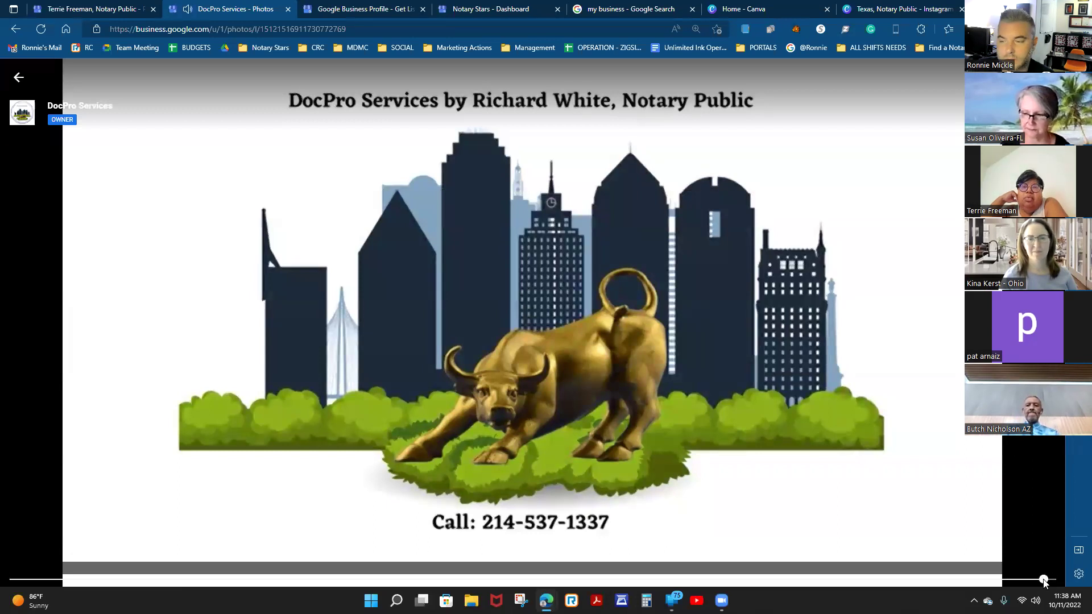
{"action": "left_click", "coordinate": [1020, 579]}
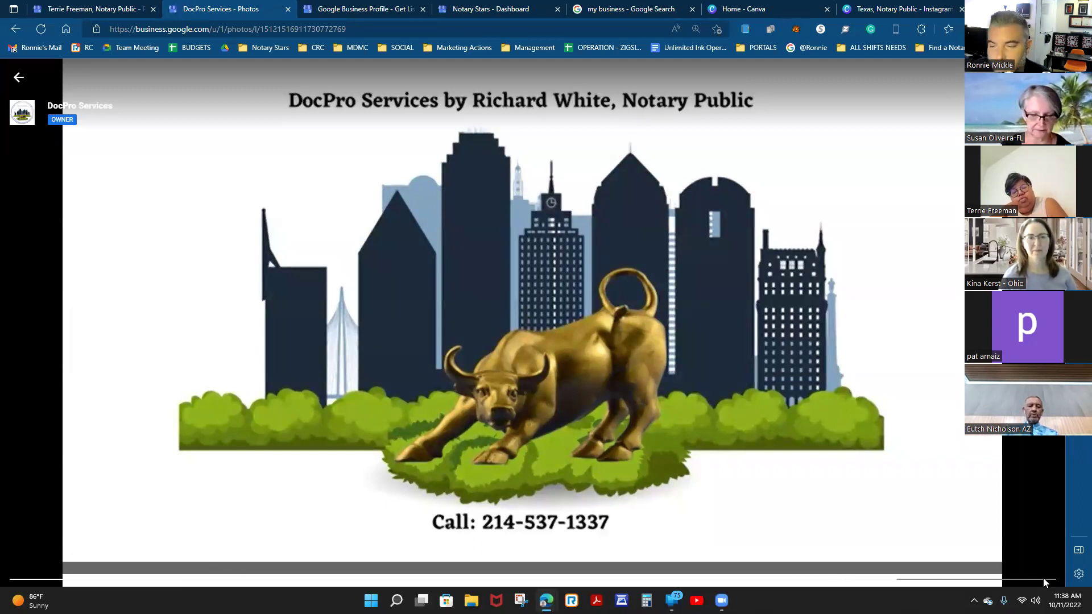
{"action": "left_click", "coordinate": [771, 5]}
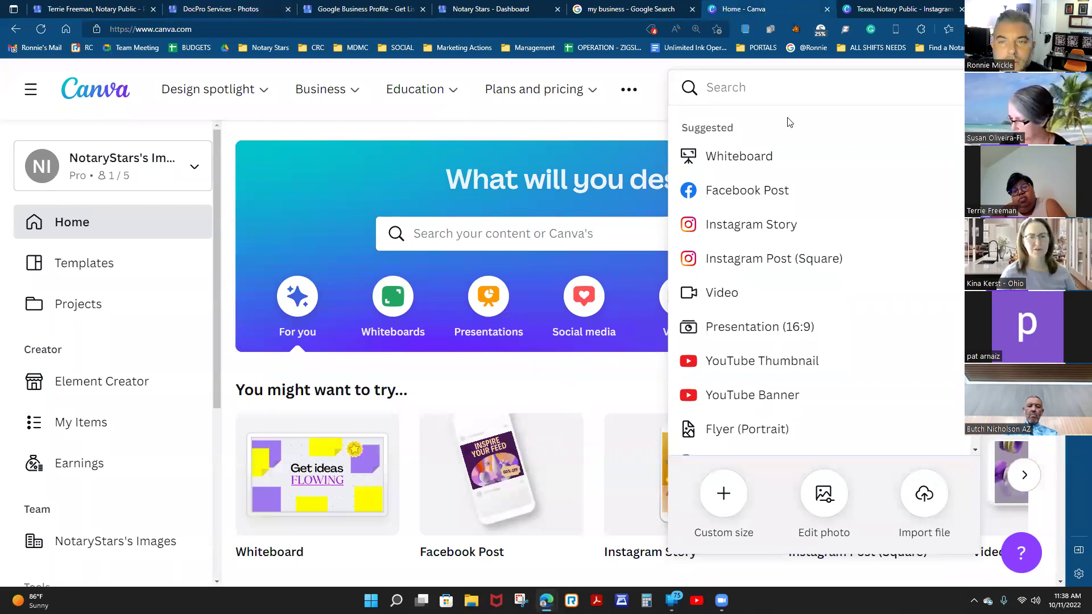
Browse Canva's Recent designs grid, then return to the notary profile's Photos page.
{"action": "left_click", "coordinate": [623, 118]}
{"action": "mouse_move", "coordinate": [603, 103]}
{"action": "scroll", "coordinate": [674, 392], "scroll_direction": "down", "scroll_amount": 15}
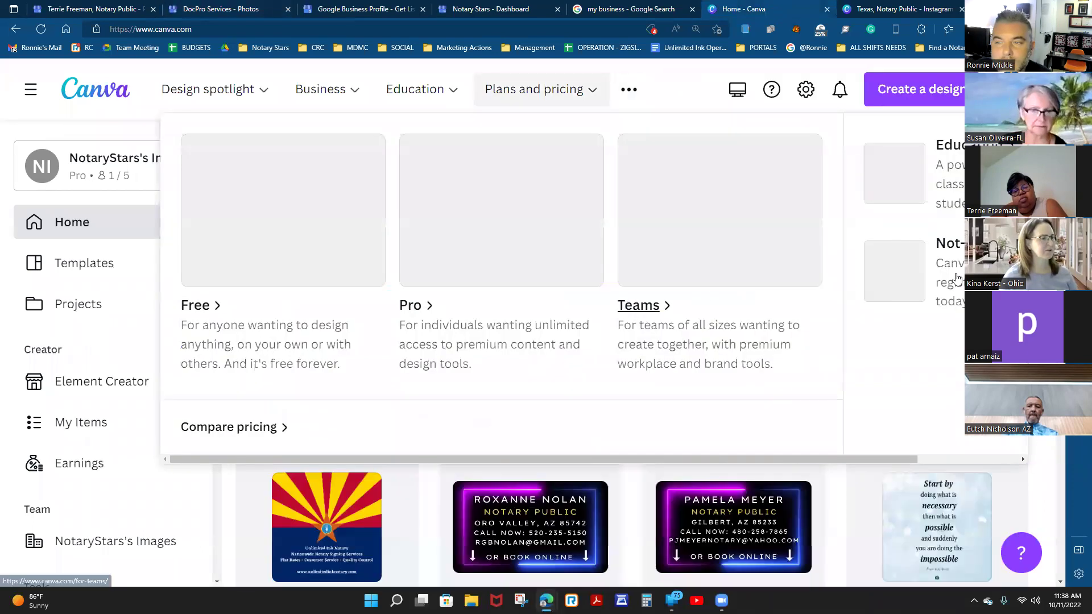
{"action": "scroll", "coordinate": [674, 393], "scroll_direction": "down", "scroll_amount": 10}
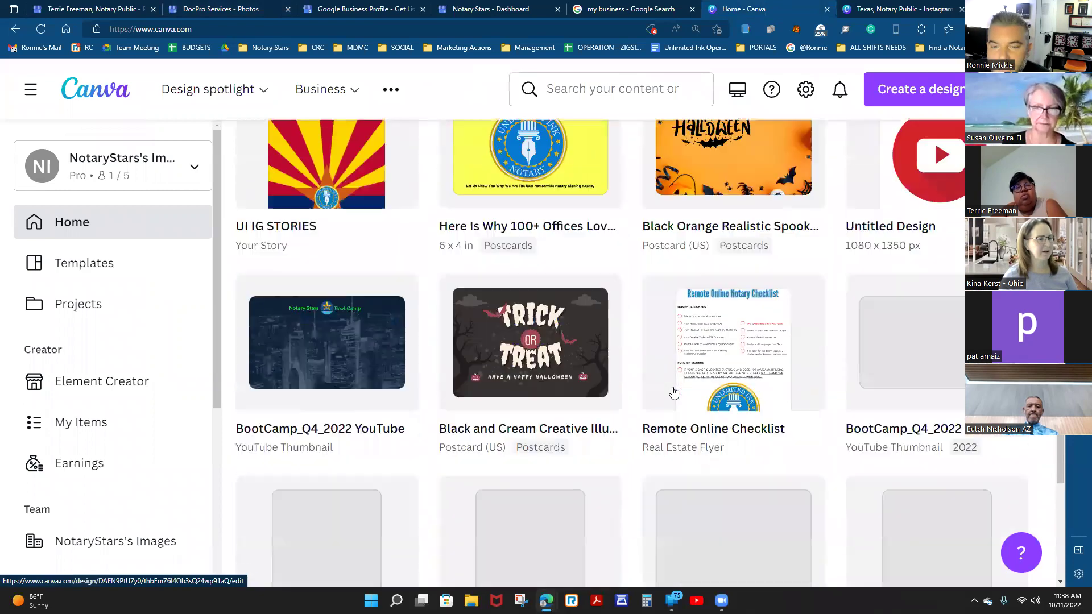
{"action": "scroll", "coordinate": [673, 392], "scroll_direction": "down", "scroll_amount": 14}
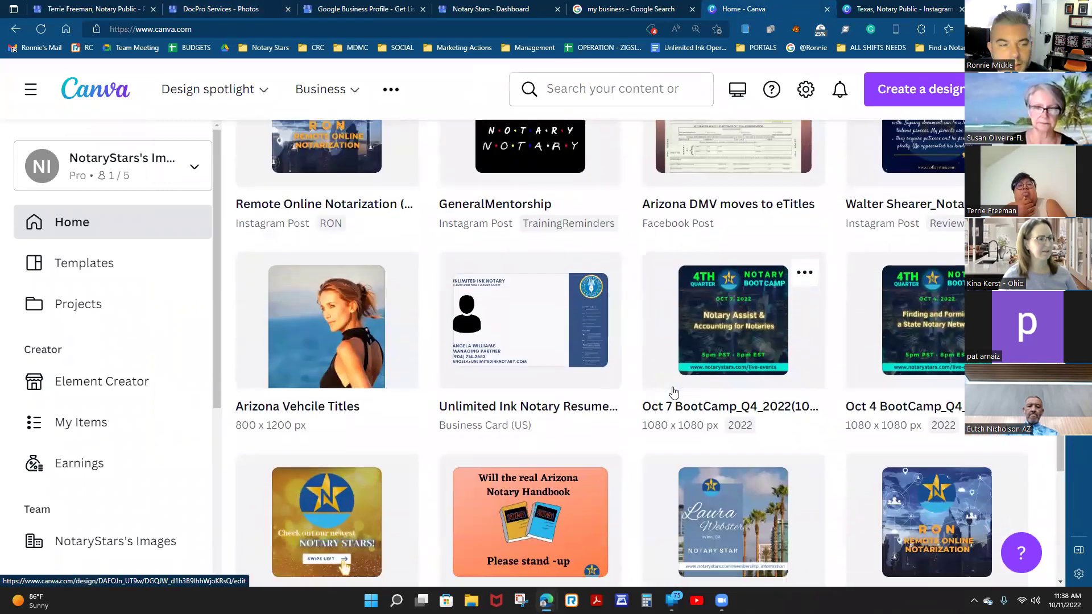
{"action": "scroll", "coordinate": [671, 390], "scroll_direction": "down", "scroll_amount": 7}
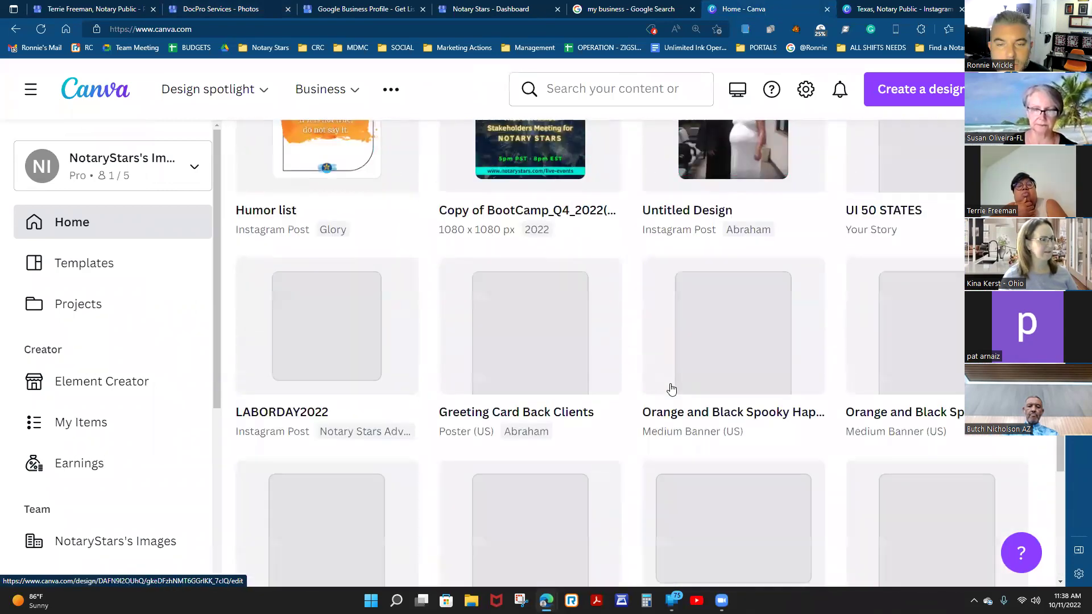
{"action": "scroll", "coordinate": [672, 390], "scroll_direction": "down", "scroll_amount": 12}
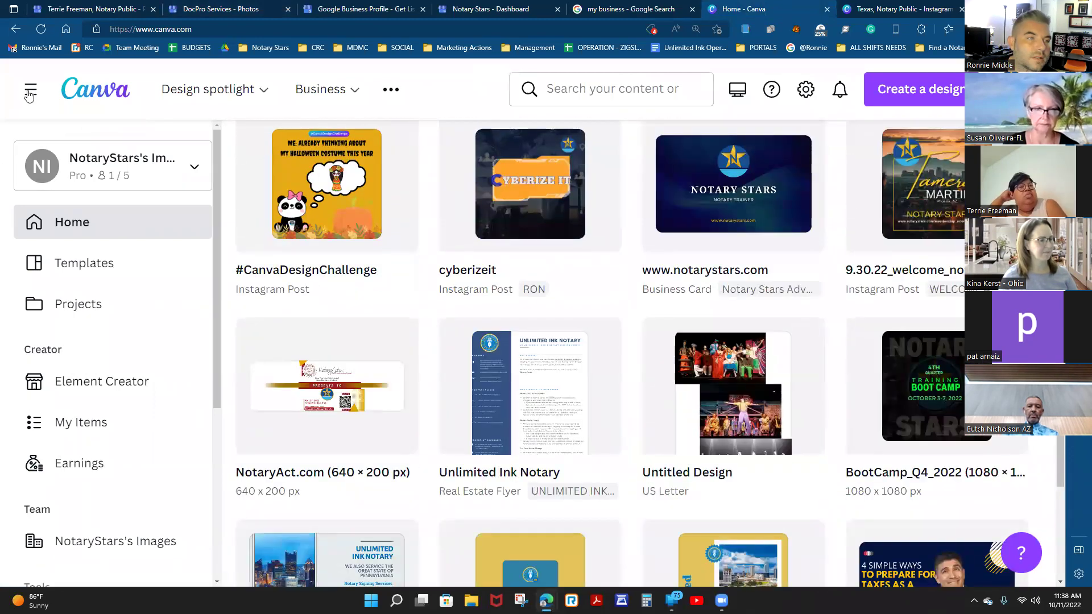
{"action": "scroll", "coordinate": [759, 355], "scroll_direction": "down", "scroll_amount": 5}
{"action": "scroll", "coordinate": [759, 356], "scroll_direction": "down", "scroll_amount": 12}
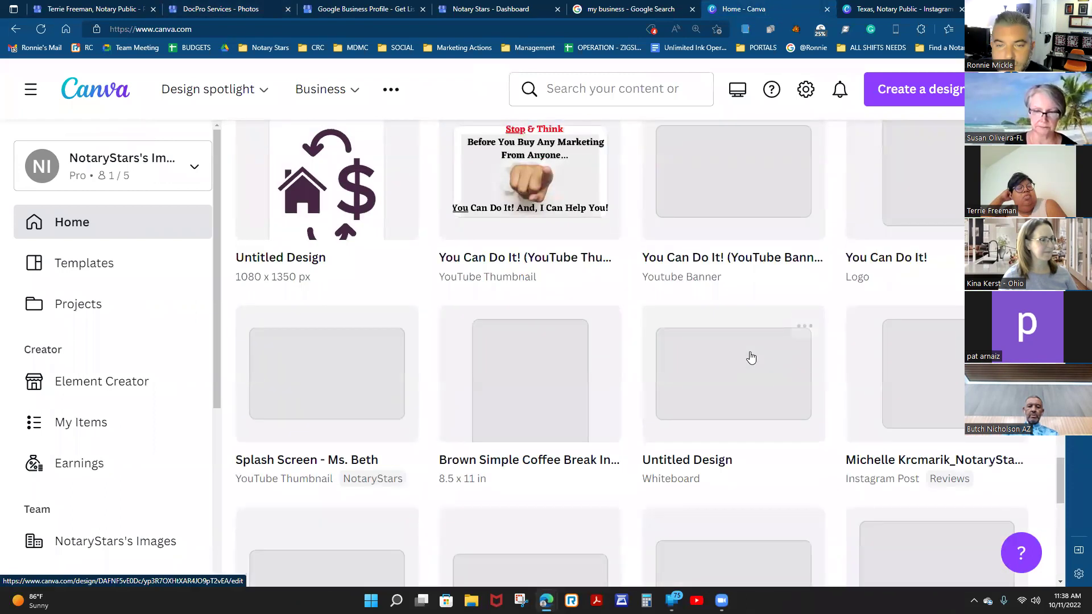
{"action": "scroll", "coordinate": [749, 357], "scroll_direction": "down", "scroll_amount": 5}
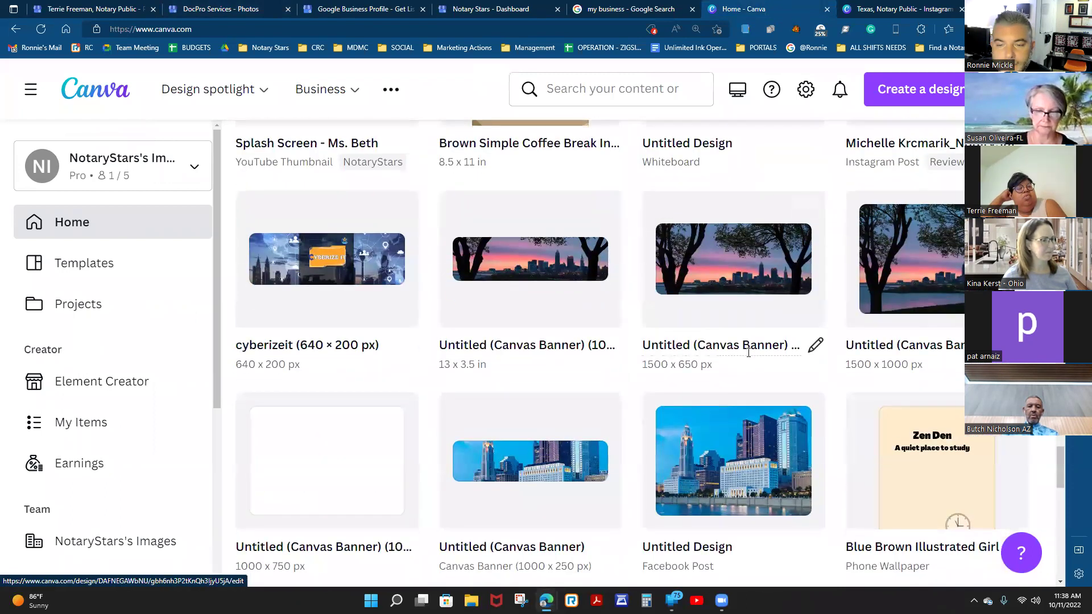
{"action": "scroll", "coordinate": [749, 353], "scroll_direction": "down", "scroll_amount": 5}
{"action": "scroll", "coordinate": [749, 357], "scroll_direction": "down", "scroll_amount": 5}
{"action": "scroll", "coordinate": [749, 357], "scroll_direction": "down", "scroll_amount": 5}
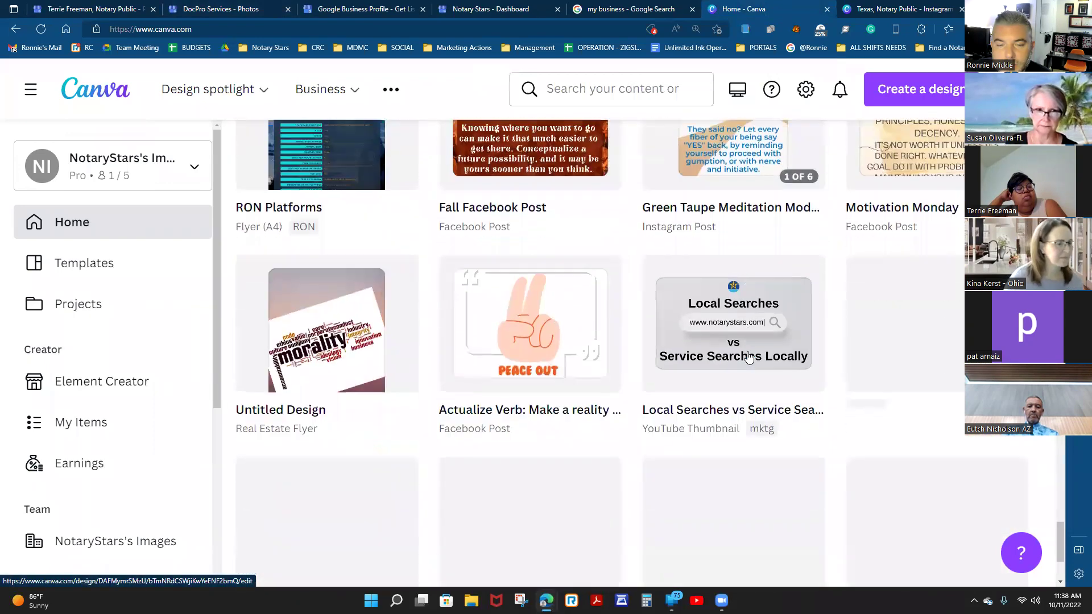
{"action": "scroll", "coordinate": [748, 357], "scroll_direction": "down", "scroll_amount": 1}
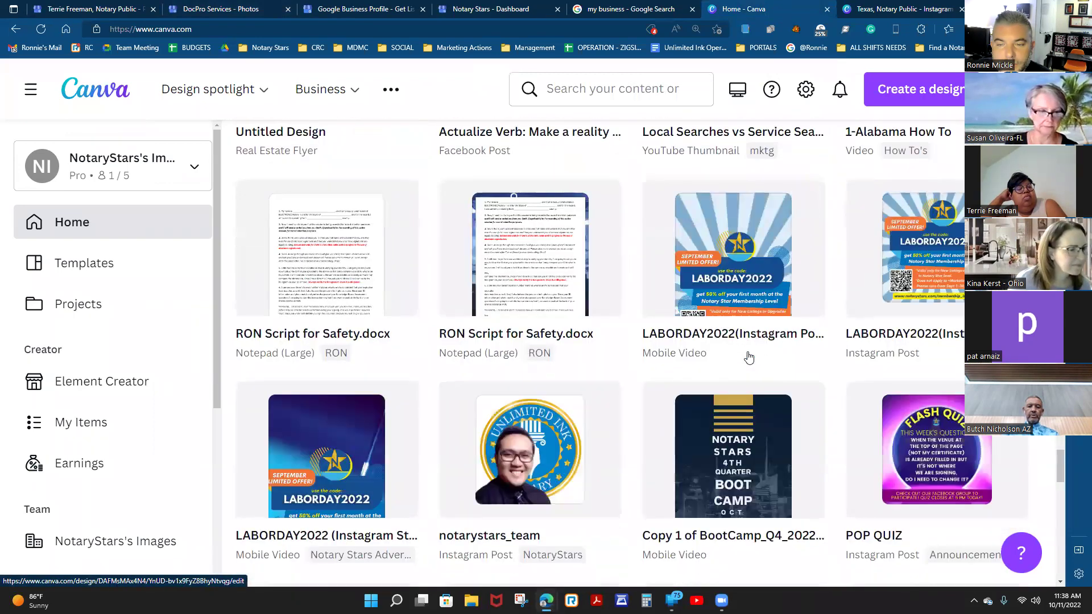
{"action": "scroll", "coordinate": [749, 357], "scroll_direction": "down", "scroll_amount": 1}
{"action": "scroll", "coordinate": [750, 357], "scroll_direction": "down", "scroll_amount": 15}
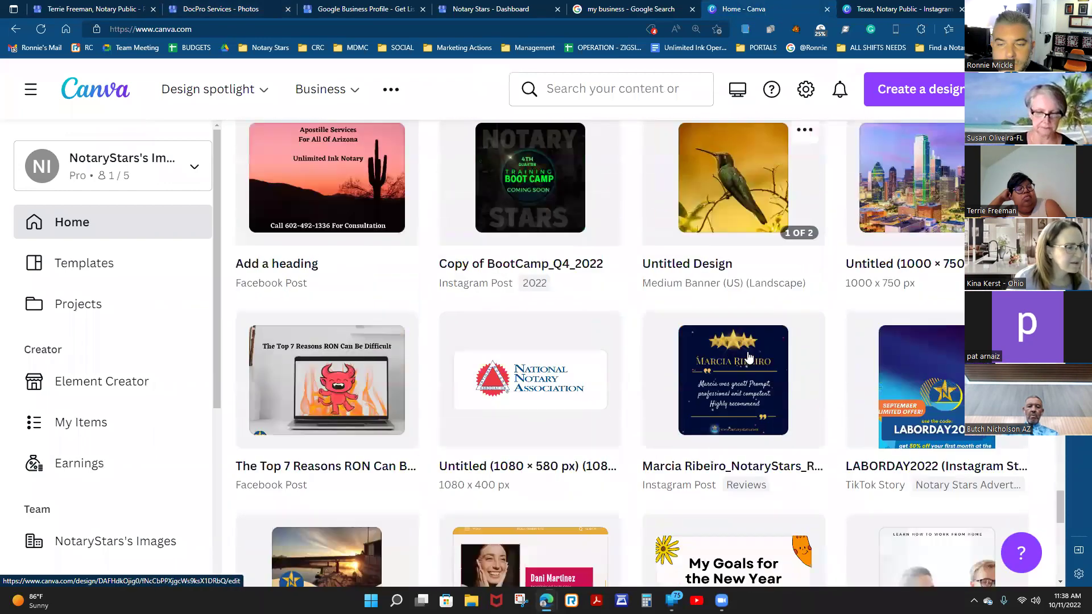
{"action": "scroll", "coordinate": [749, 357], "scroll_direction": "down", "scroll_amount": 5}
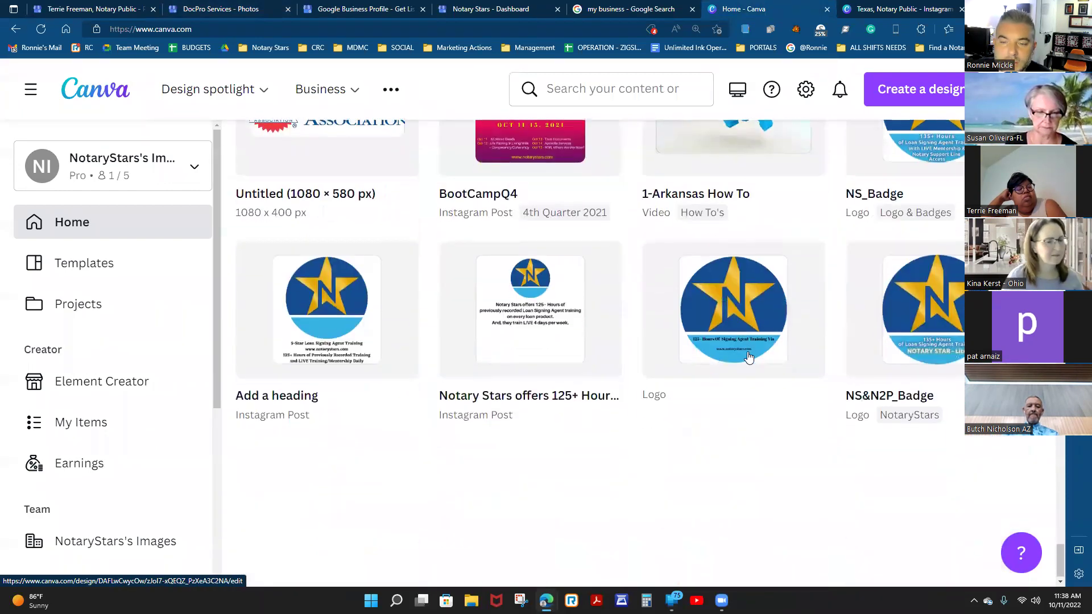
{"action": "scroll", "coordinate": [614, 367], "scroll_direction": "down", "scroll_amount": 3}
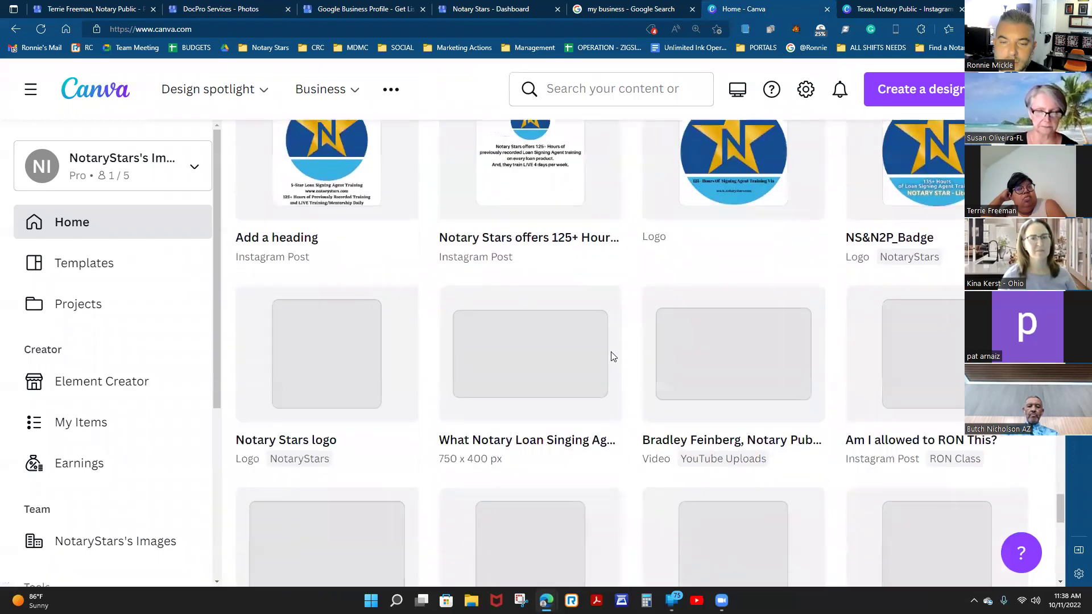
{"action": "scroll", "coordinate": [612, 357], "scroll_direction": "down", "scroll_amount": 10}
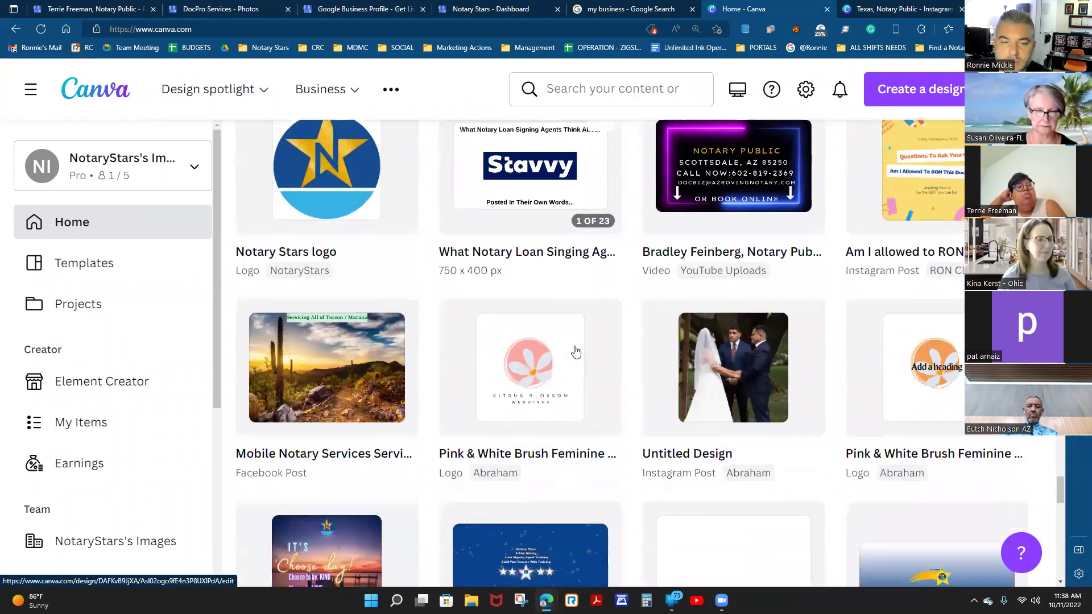
{"action": "scroll", "coordinate": [576, 352], "scroll_direction": "down", "scroll_amount": 10}
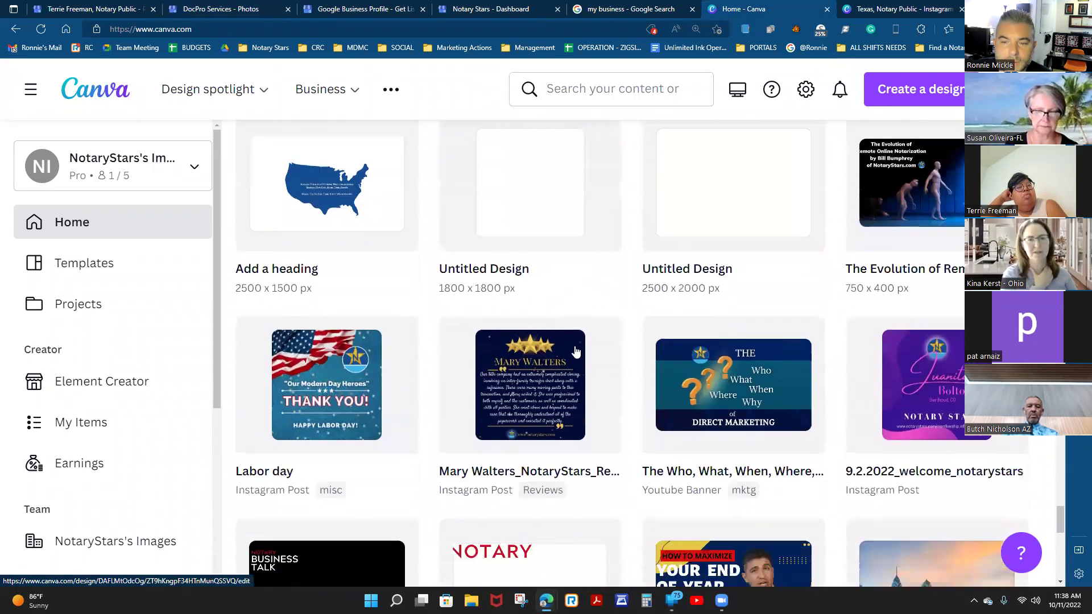
{"action": "scroll", "coordinate": [576, 352], "scroll_direction": "down", "scroll_amount": 8}
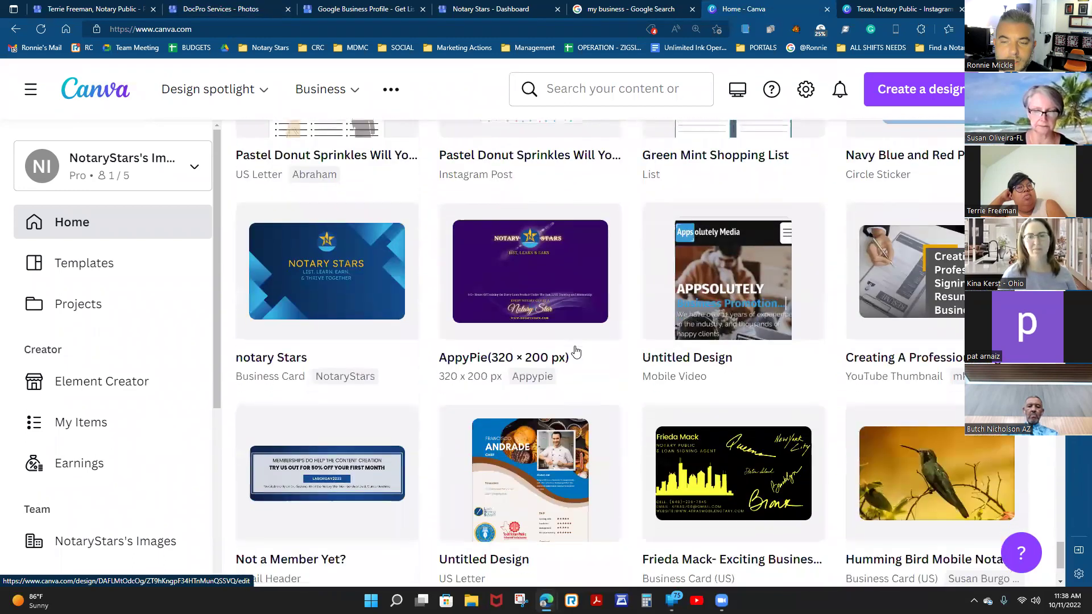
{"action": "scroll", "coordinate": [575, 352], "scroll_direction": "down", "scroll_amount": 4}
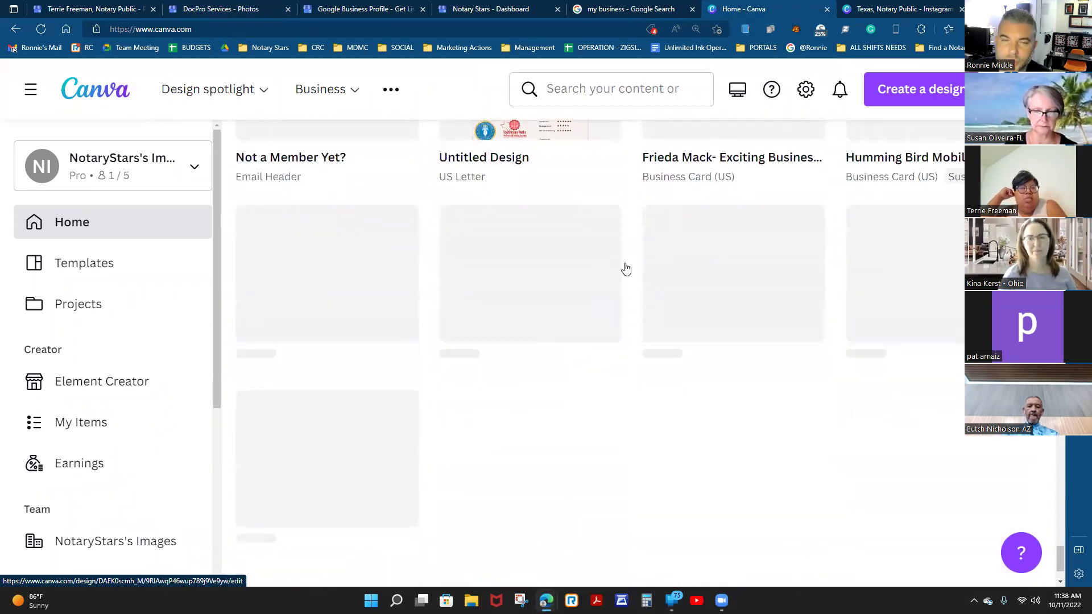
{"action": "left_click", "coordinate": [91, 7]}
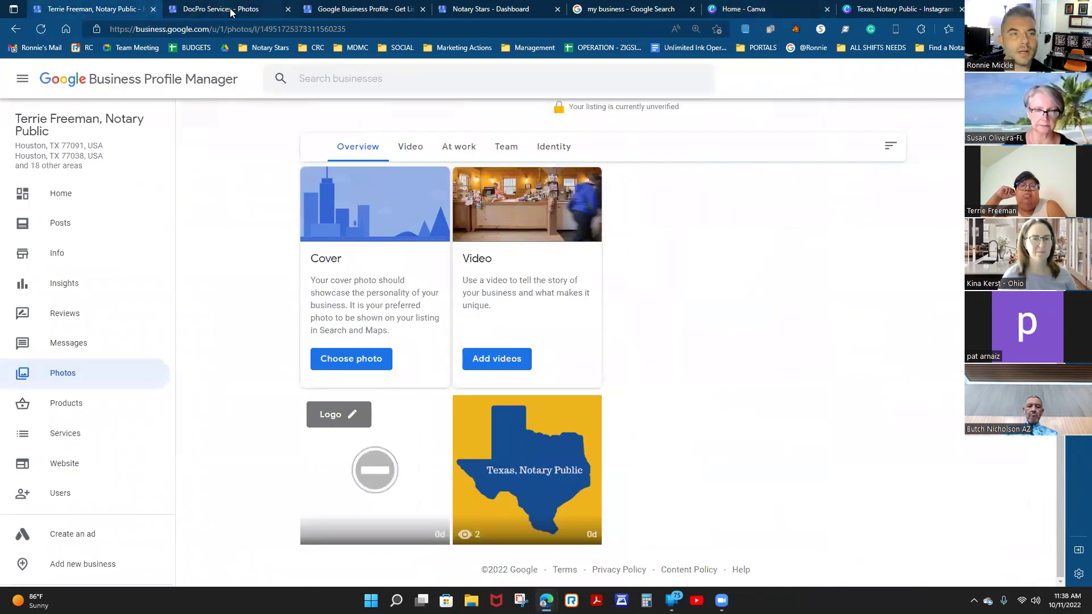
Return to the notary profile's Photos page showing the Texas, Notary Public image.
{"action": "left_click", "coordinate": [260, 17]}
{"action": "left_click", "coordinate": [288, 9]}
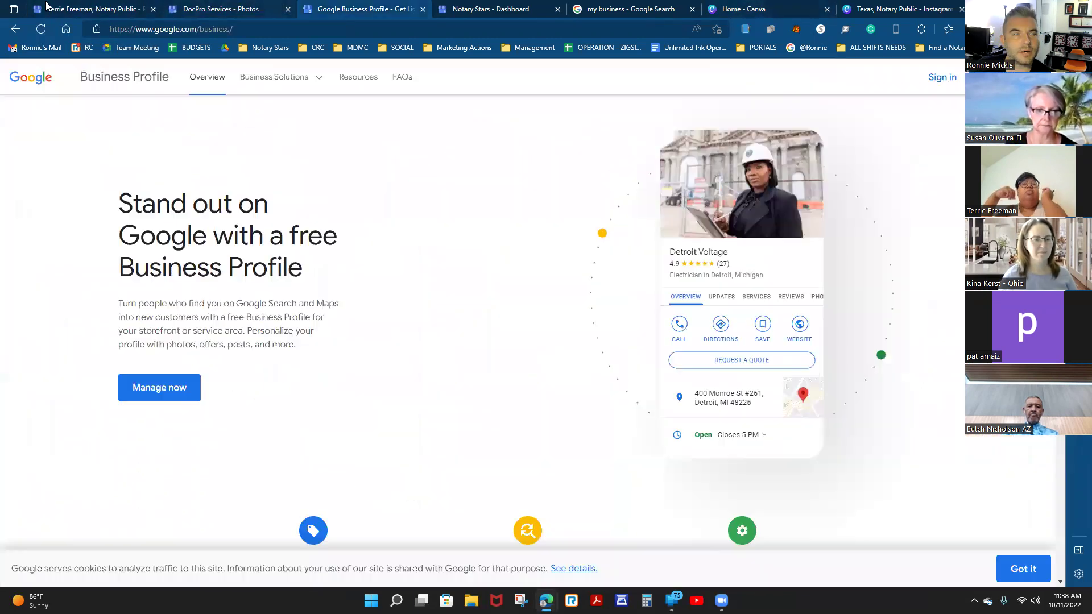
{"action": "left_click", "coordinate": [88, 10]}
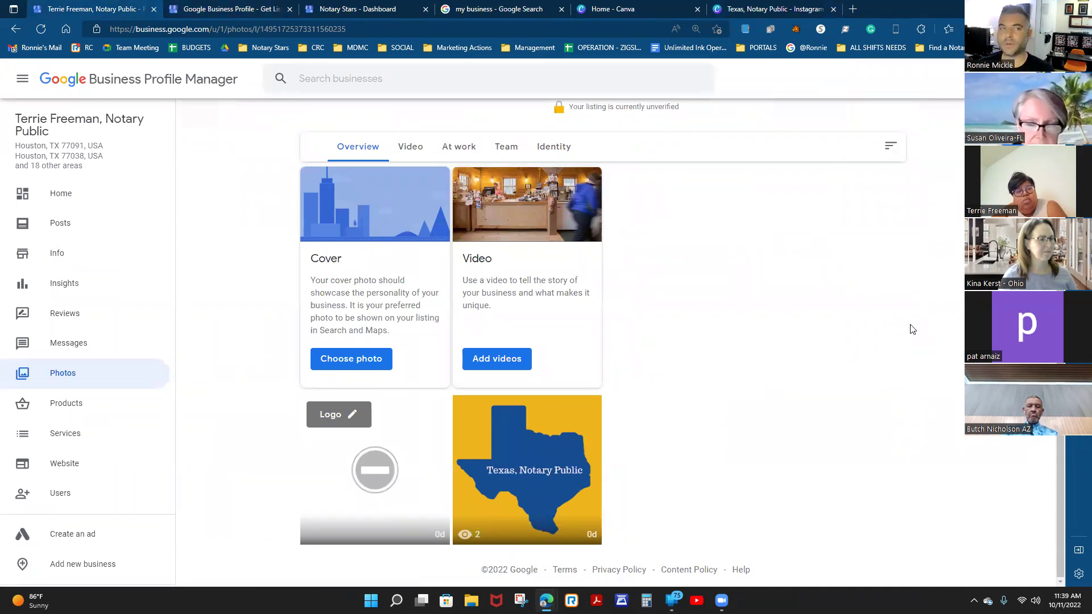
{"action": "left_click", "coordinate": [756, 7]}
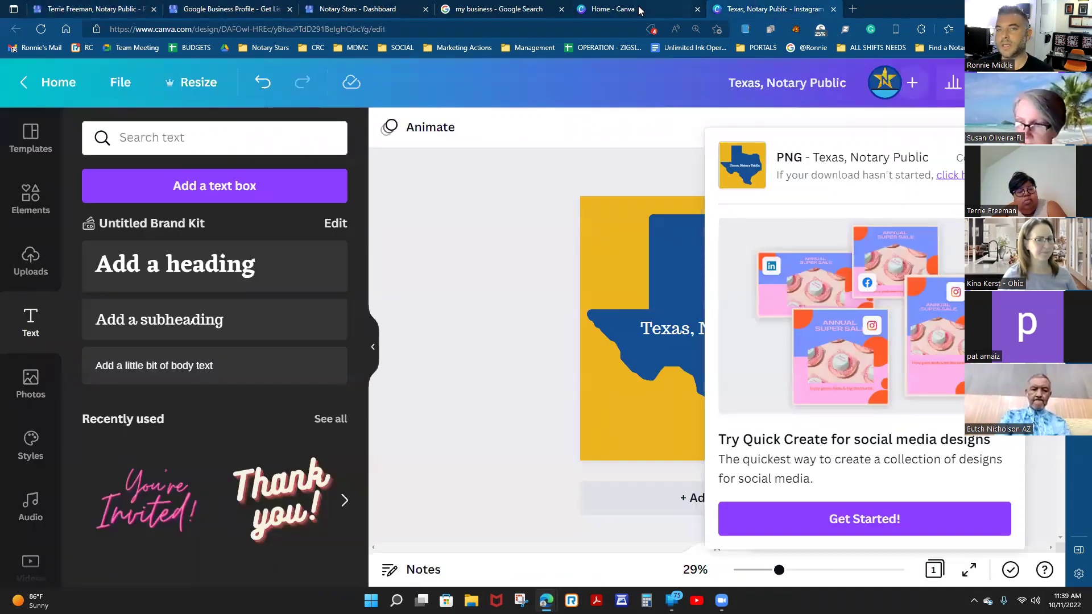
{"action": "left_click", "coordinate": [640, 10]}
{"action": "left_click", "coordinate": [135, 9]}
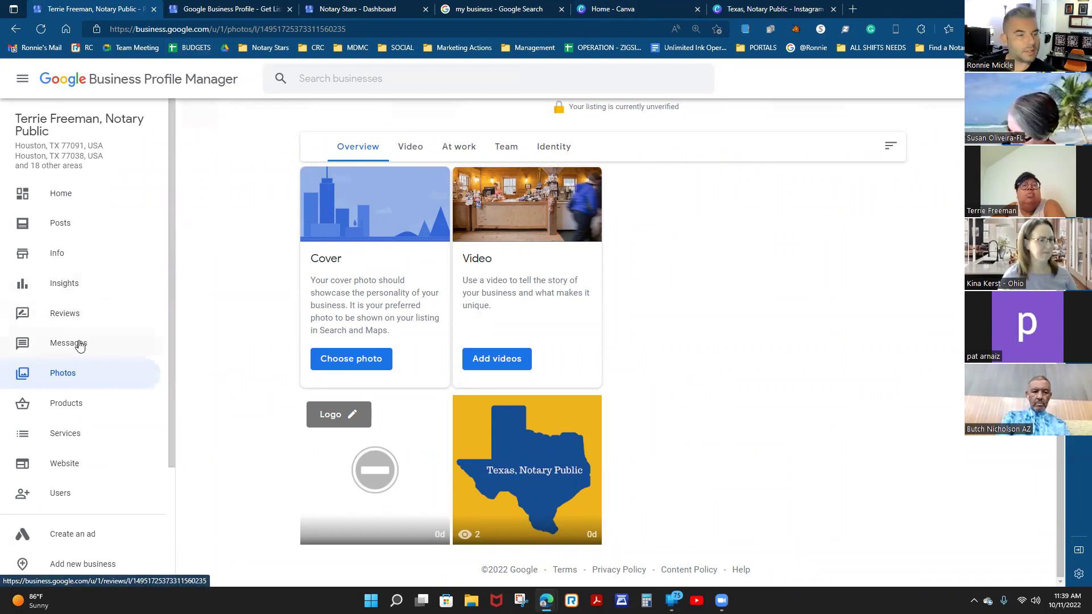
Open the profile's auto-generated business.site website from the sidebar.
{"action": "scroll", "coordinate": [85, 344], "scroll_direction": "down", "scroll_amount": 1}
{"action": "scroll", "coordinate": [77, 327], "scroll_direction": "down", "scroll_amount": 1}
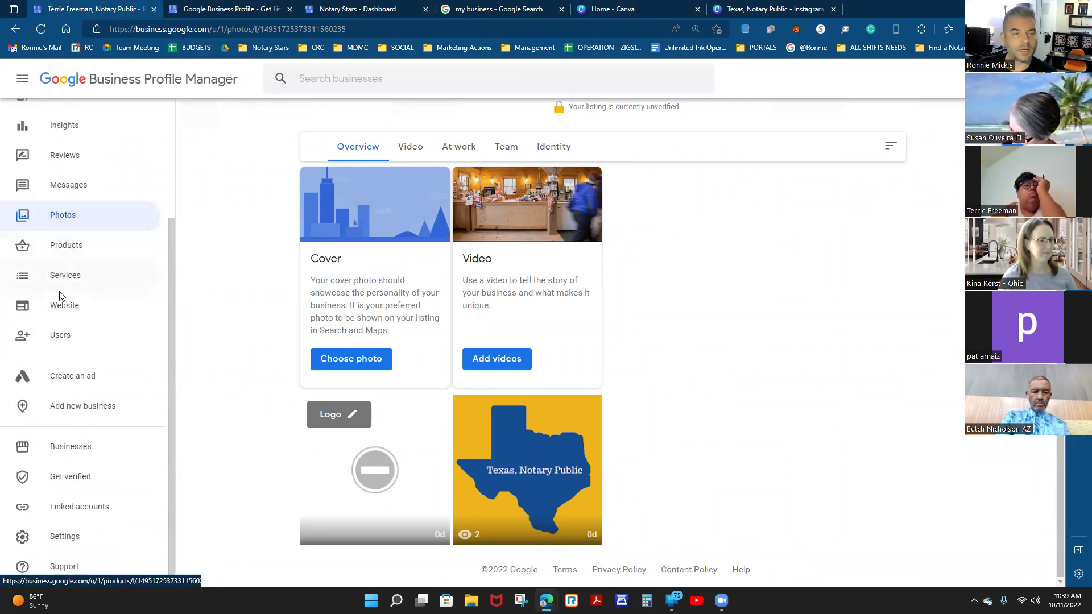
{"action": "left_click", "coordinate": [62, 308]}
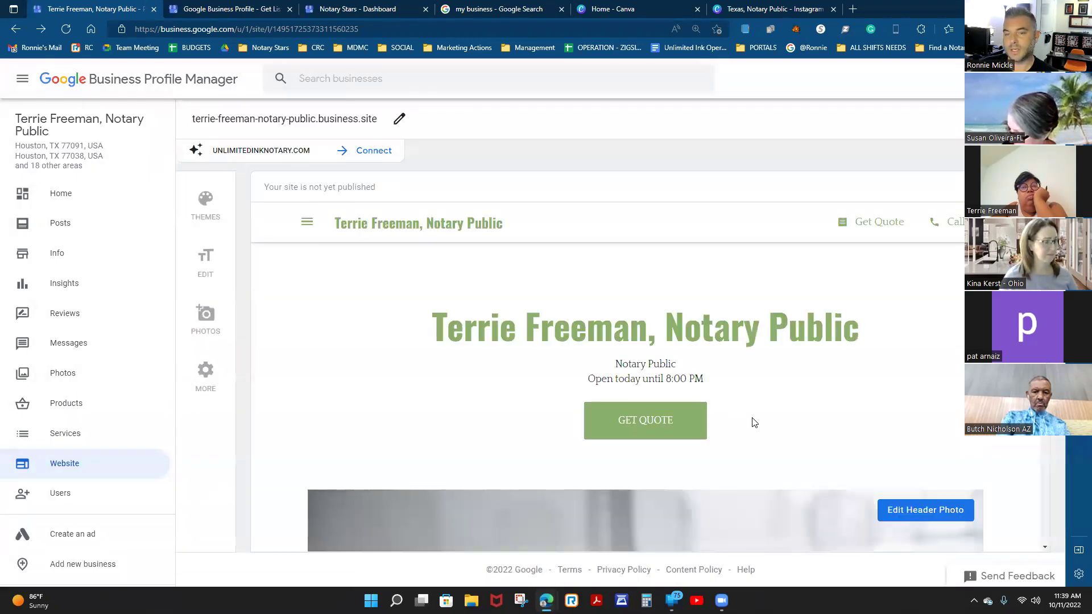
{"action": "scroll", "coordinate": [753, 422], "scroll_direction": "down", "scroll_amount": 5}
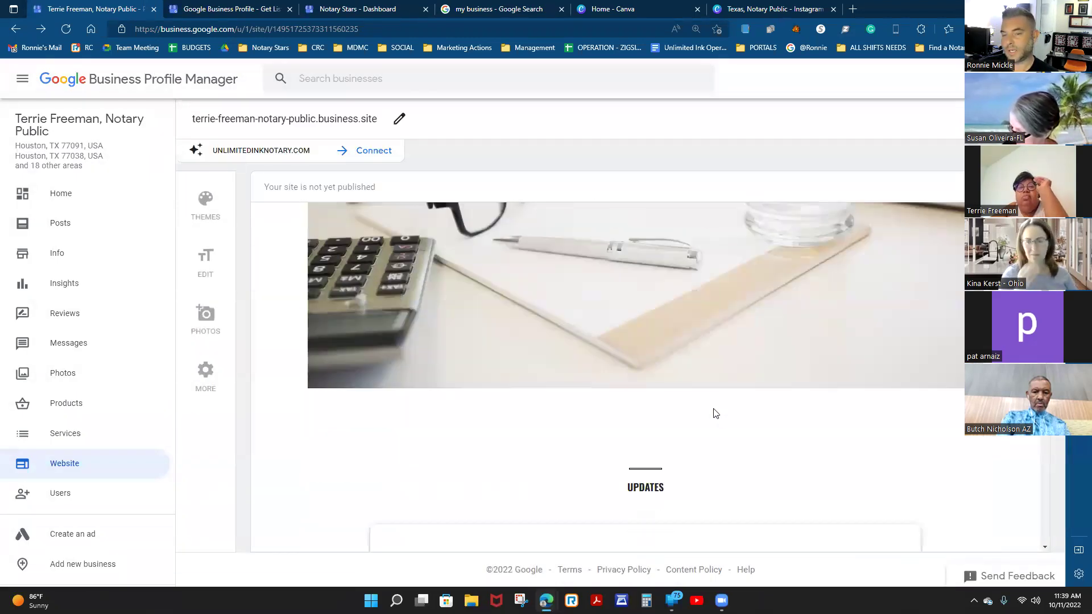
{"action": "scroll", "coordinate": [715, 413], "scroll_direction": "down", "scroll_amount": 5}
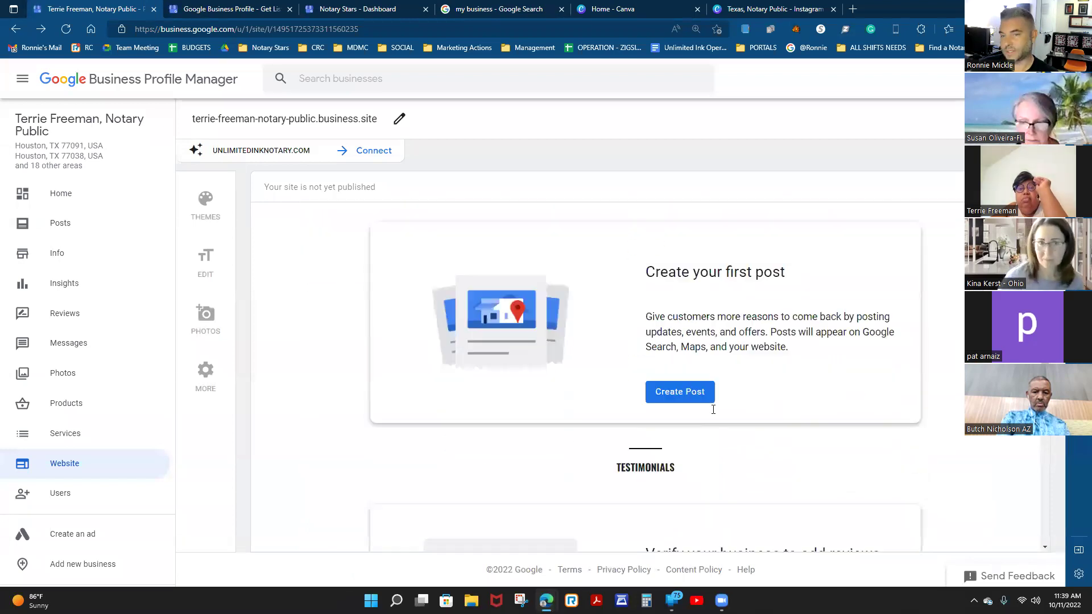
{"action": "scroll", "coordinate": [713, 410], "scroll_direction": "up", "scroll_amount": 5}
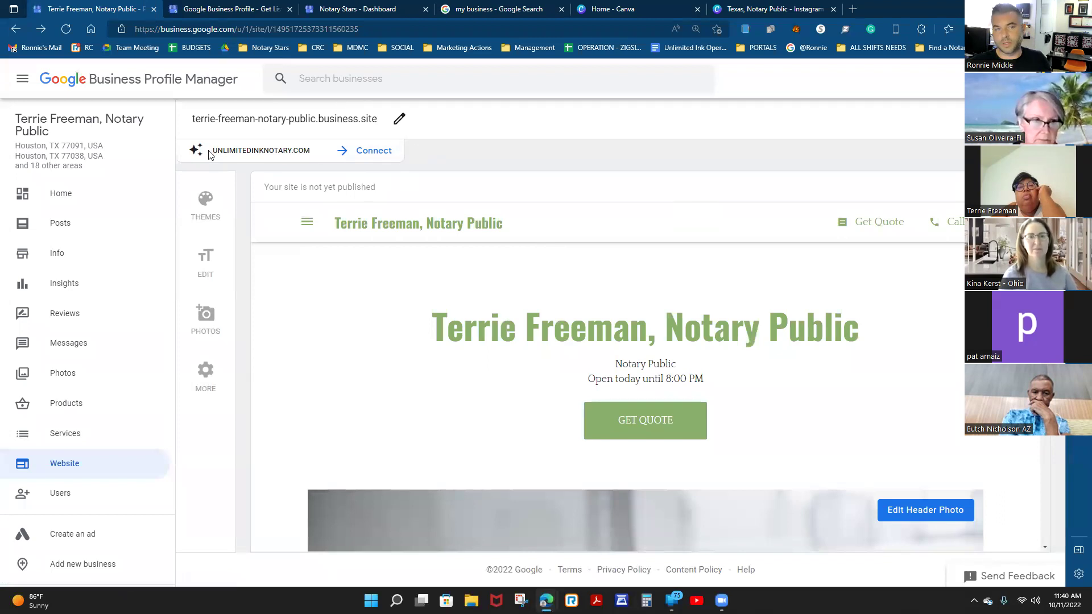
{"action": "left_click_drag", "start_coordinate": [197, 121], "coordinate": [379, 123]}
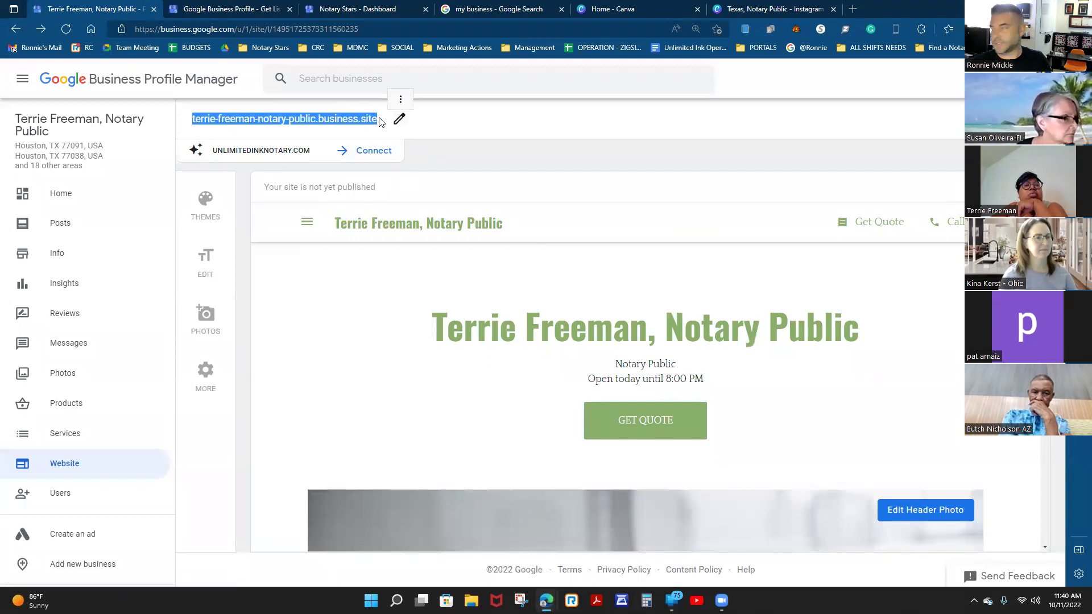
{"action": "scroll", "coordinate": [788, 403], "scroll_direction": "down", "scroll_amount": 10}
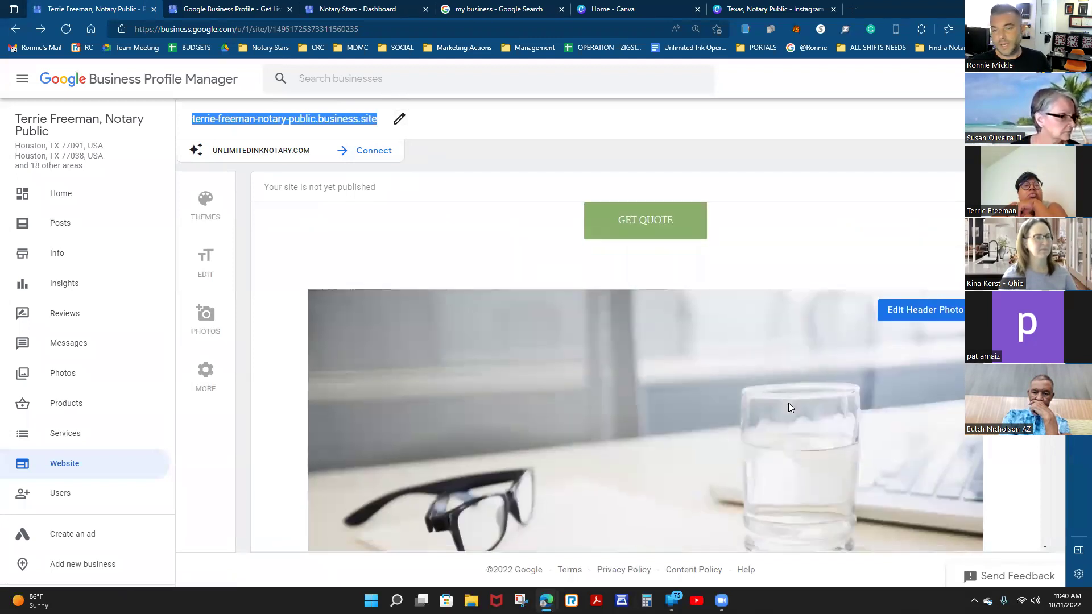
{"action": "scroll", "coordinate": [788, 408], "scroll_direction": "down", "scroll_amount": 10}
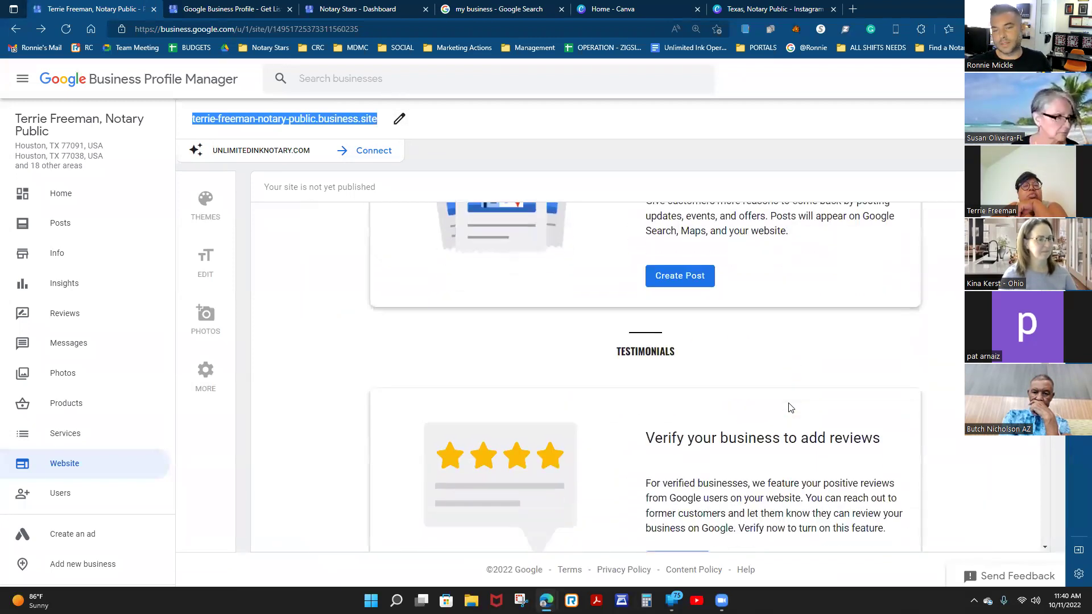
{"action": "scroll", "coordinate": [788, 408], "scroll_direction": "up", "scroll_amount": 15}
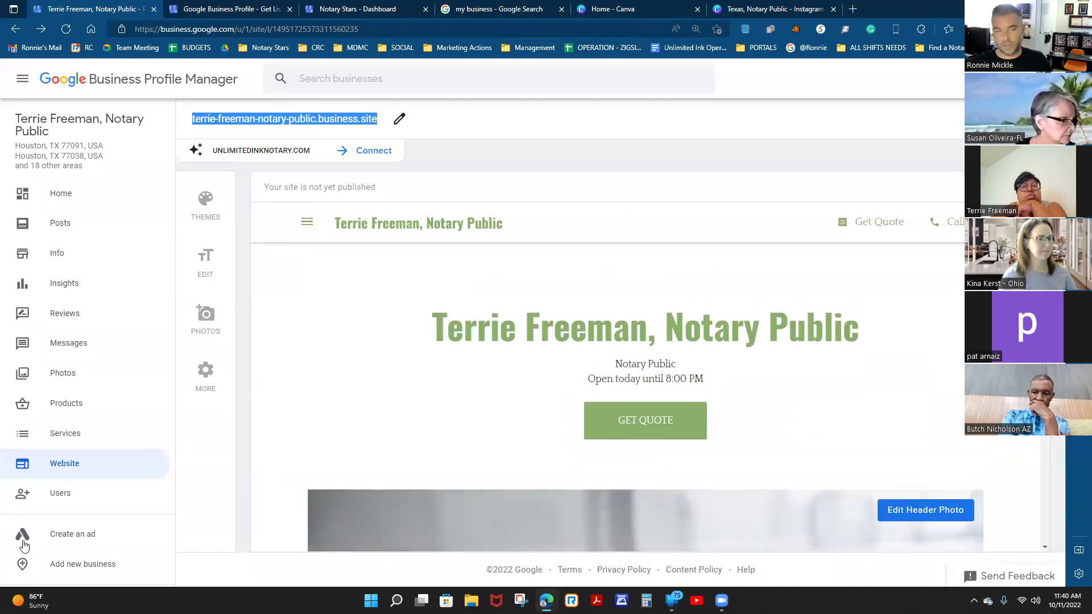
{"action": "left_click", "coordinate": [61, 494]}
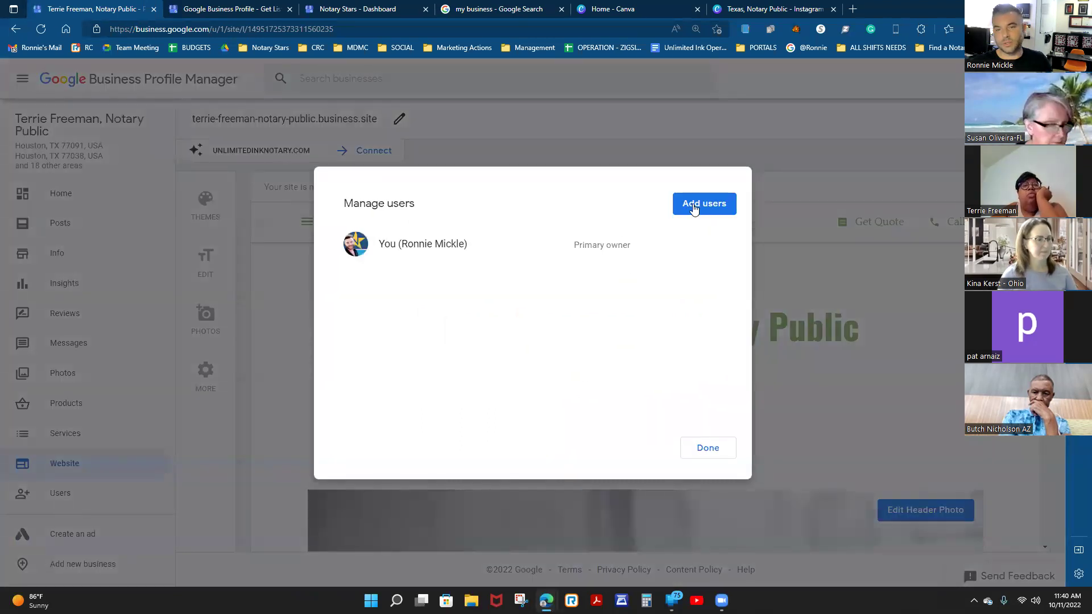
Invite the owner's account as a Manager, then return to the Home dashboard.
{"action": "left_click", "coordinate": [694, 207]}
{"action": "left_click", "coordinate": [420, 310]}
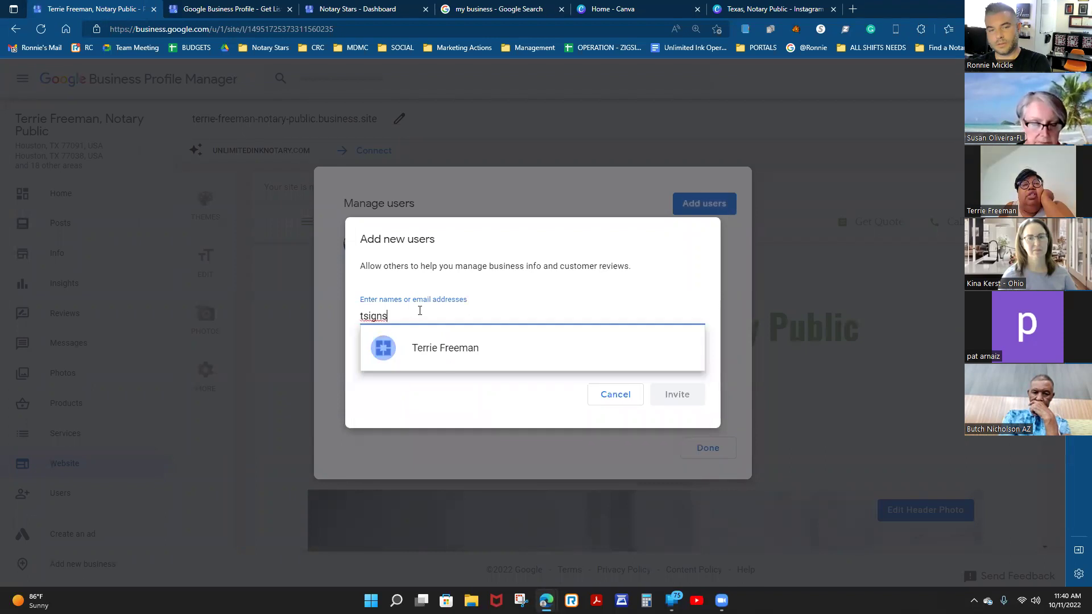
{"action": "left_click", "coordinate": [483, 346]}
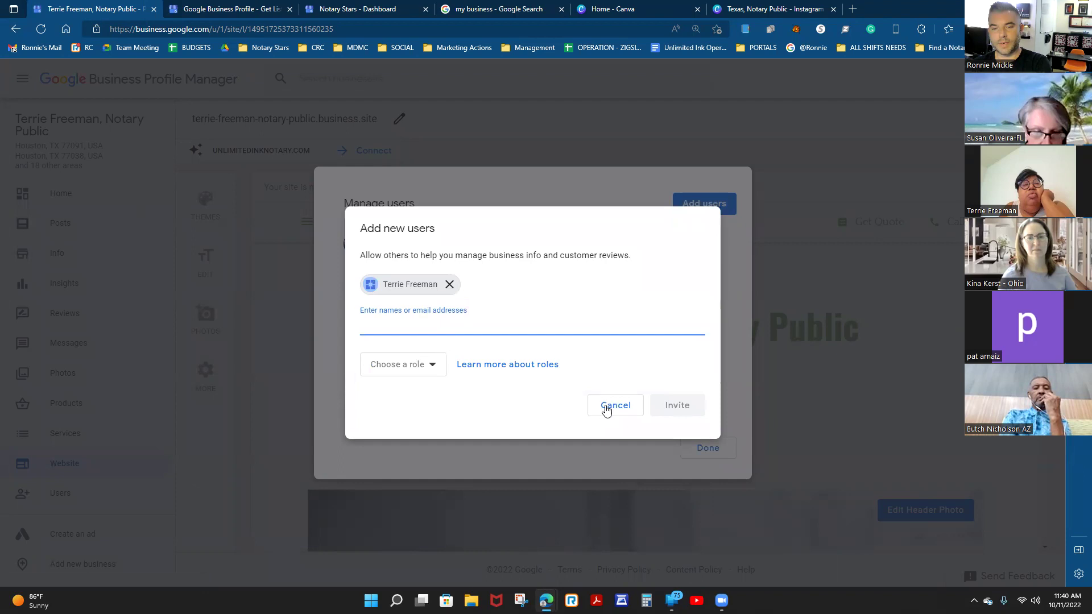
{"action": "left_click", "coordinate": [400, 370]}
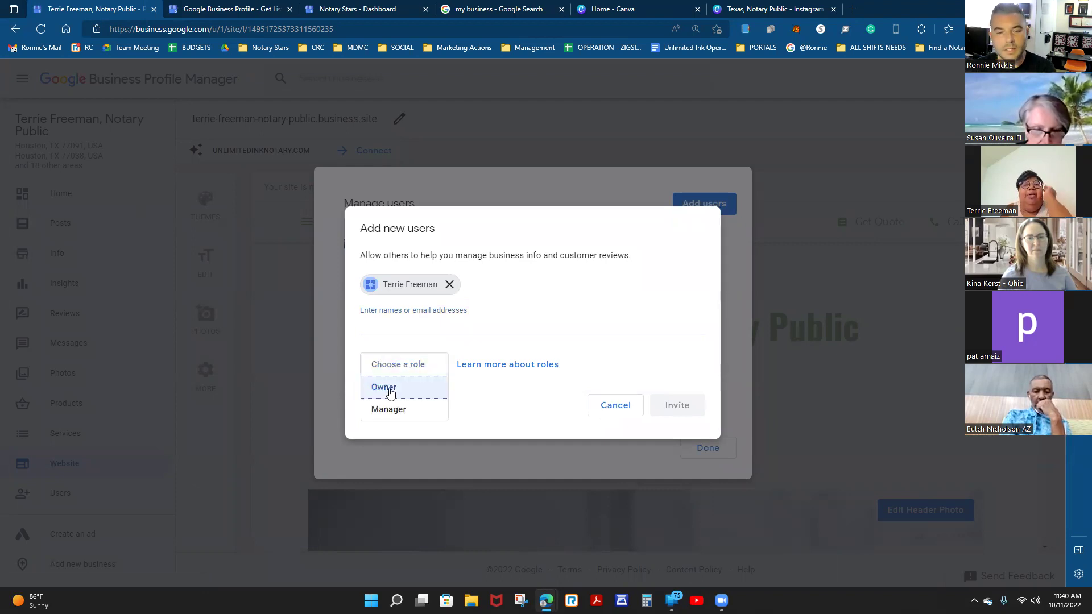
{"action": "left_click", "coordinate": [390, 409]}
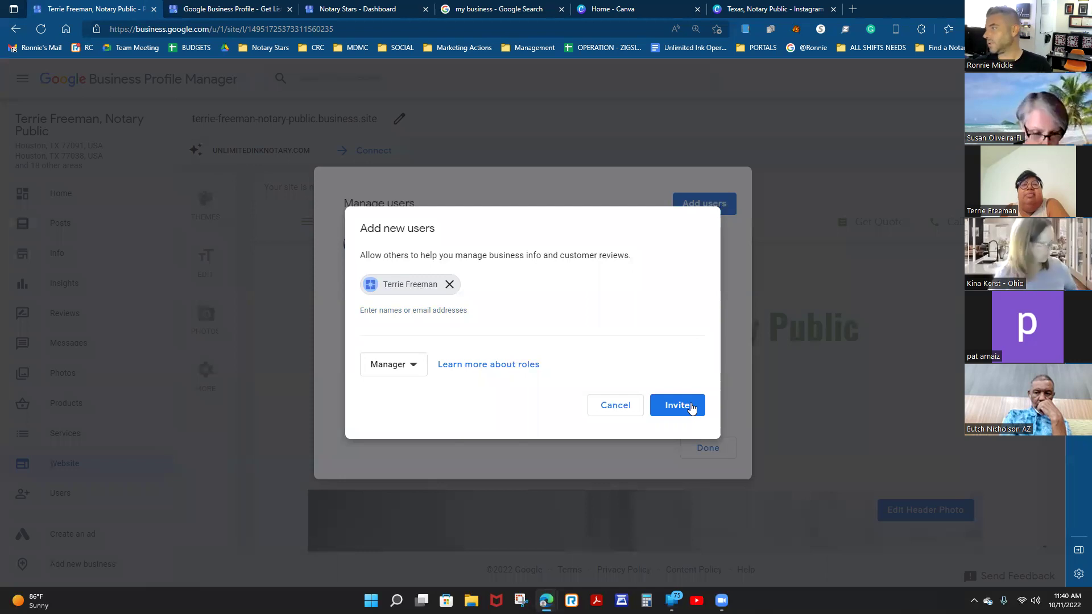
{"action": "left_click", "coordinate": [675, 408]}
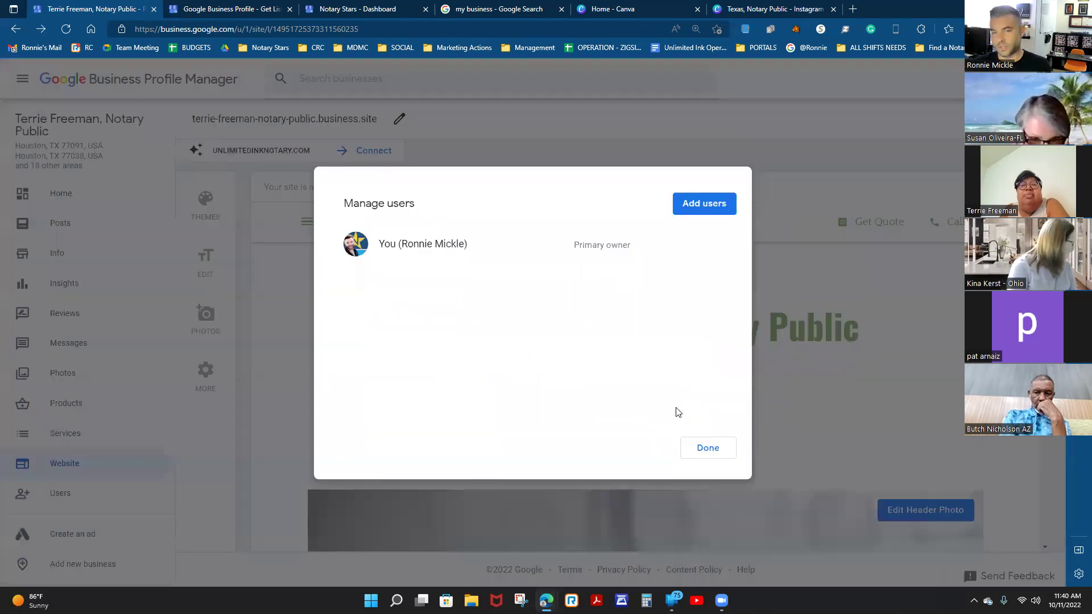
{"action": "left_click", "coordinate": [708, 449]}
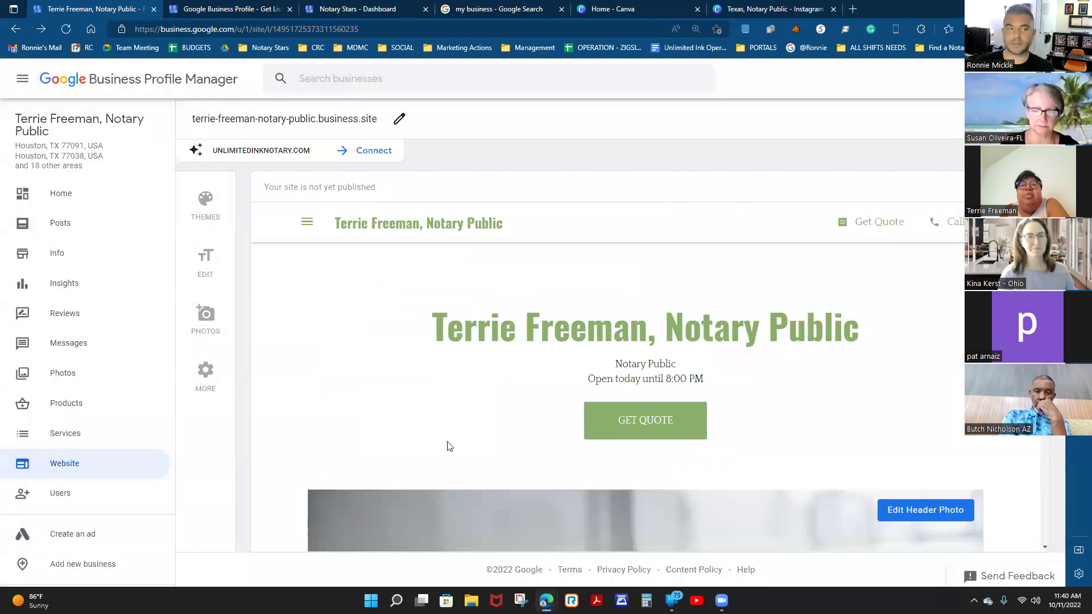
{"action": "left_click", "coordinate": [60, 193]}
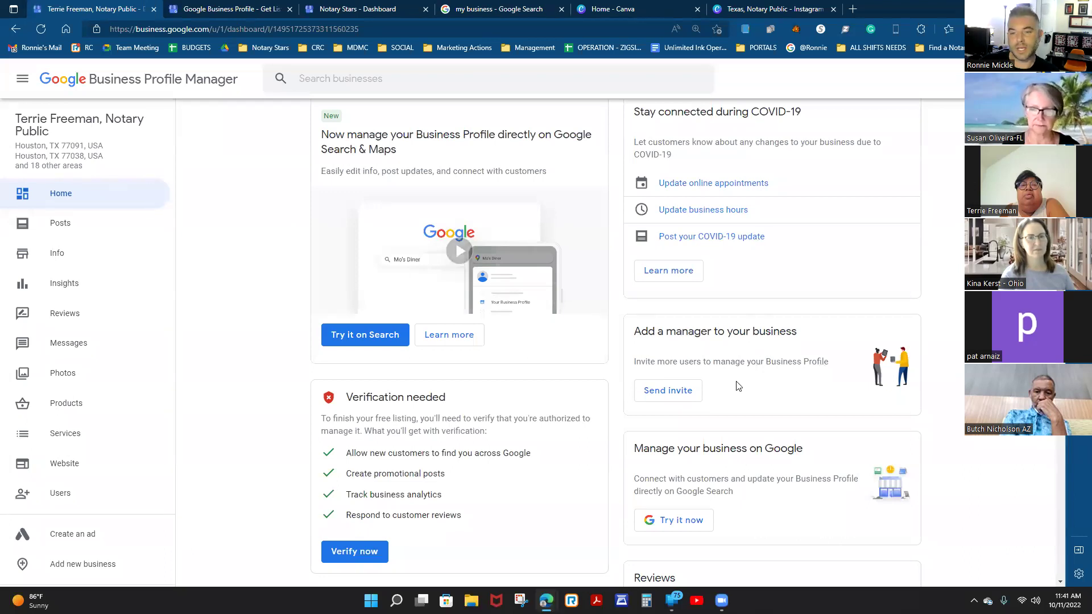
Start verification with Verify now in the dashboard's Verification needed card.
{"action": "scroll", "coordinate": [746, 378], "scroll_direction": "down", "scroll_amount": 1}
{"action": "scroll", "coordinate": [746, 378], "scroll_direction": "down", "scroll_amount": 2}
{"action": "scroll", "coordinate": [746, 370], "scroll_direction": "down", "scroll_amount": 3}
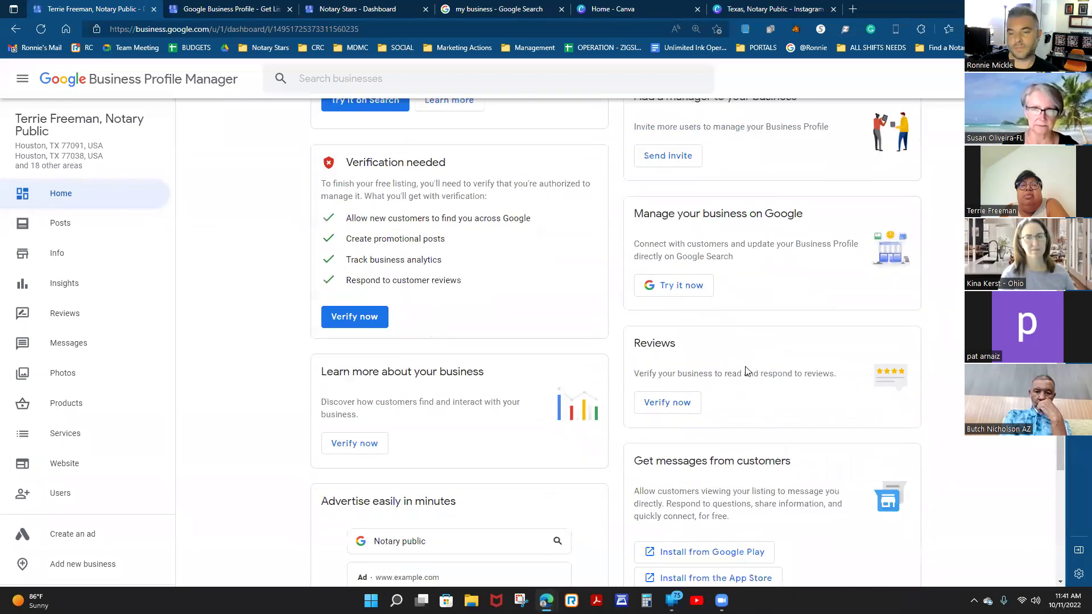
{"action": "scroll", "coordinate": [747, 367], "scroll_direction": "up", "scroll_amount": 5}
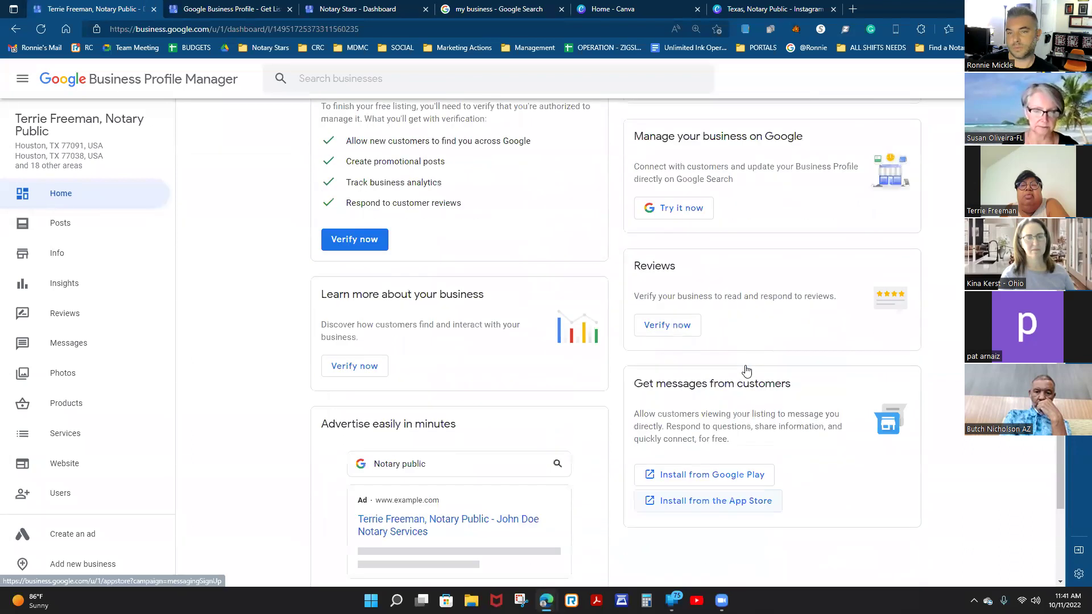
{"action": "scroll", "coordinate": [748, 369], "scroll_direction": "up", "scroll_amount": 2}
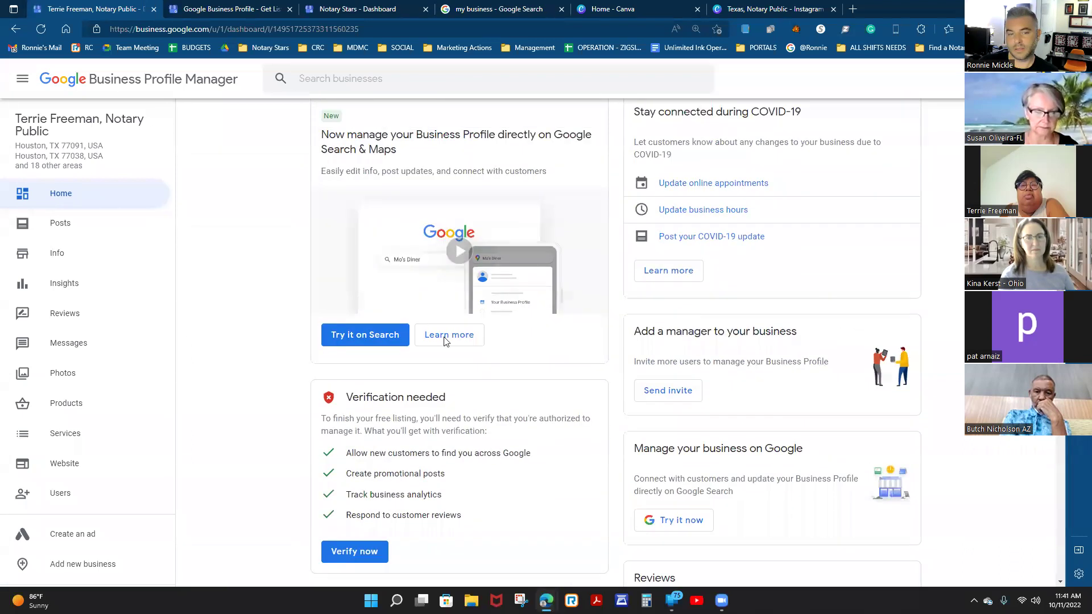
{"action": "scroll", "coordinate": [466, 480], "scroll_direction": "down", "scroll_amount": 3}
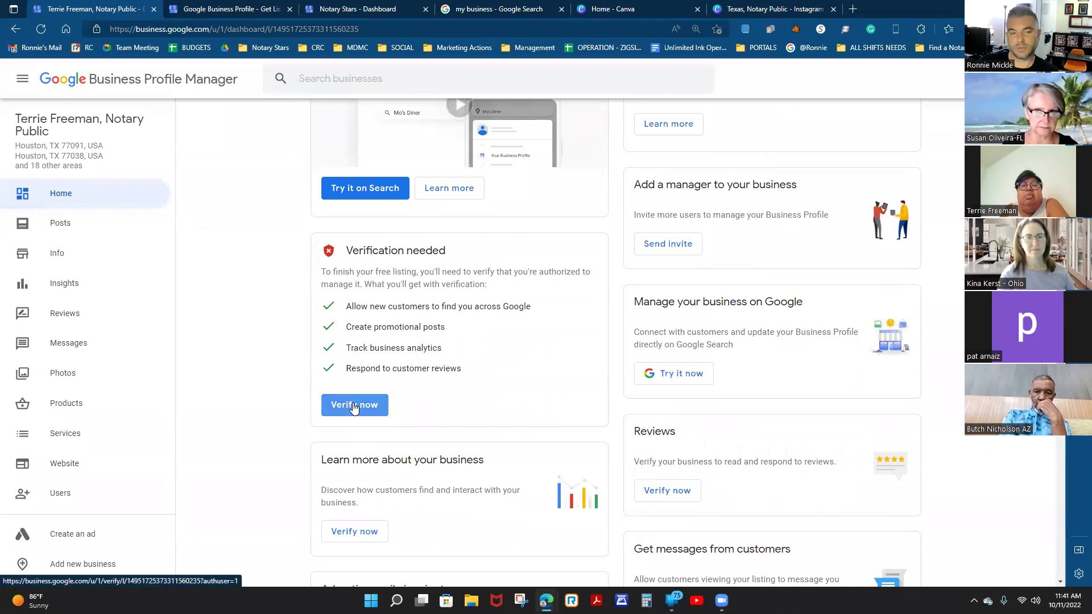
{"action": "left_click", "coordinate": [355, 404]}
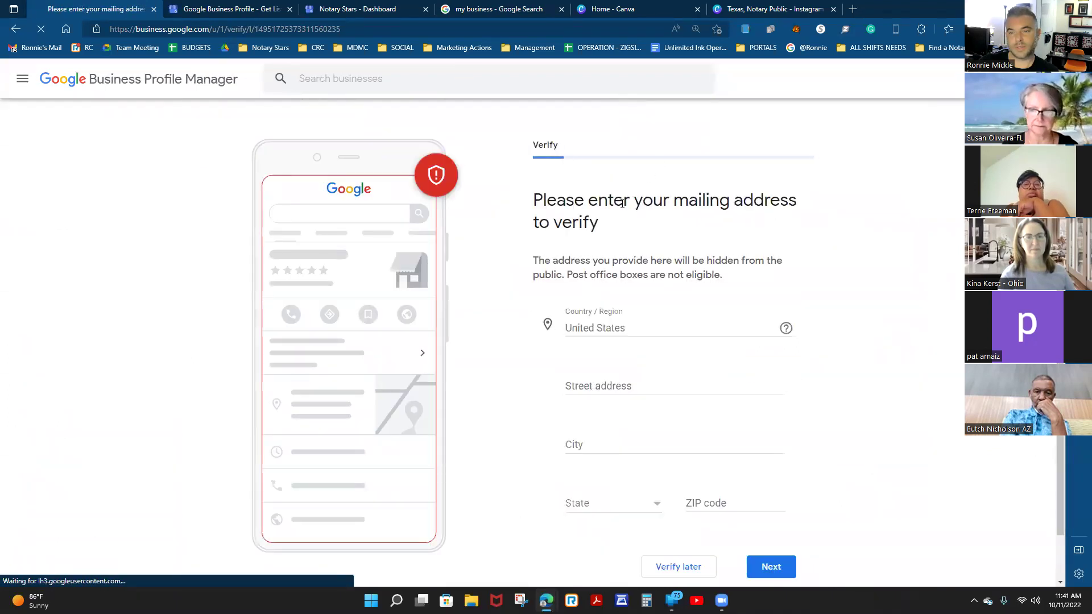
Highlight the hidden mailing address note, then close the mailing-address verification tab.
{"action": "scroll", "coordinate": [889, 426], "scroll_direction": "down", "scroll_amount": 1}
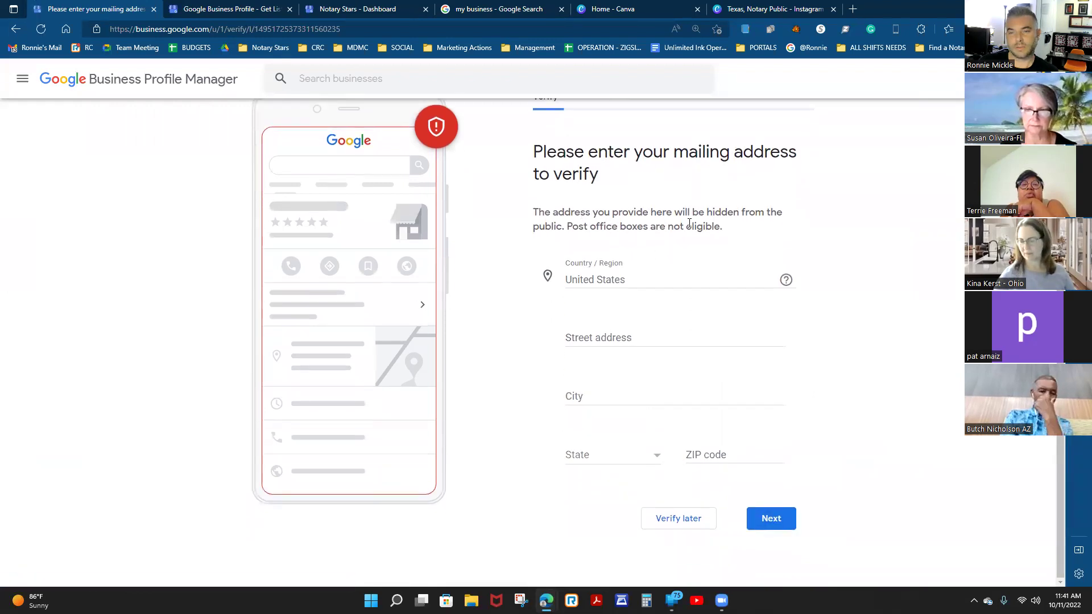
{"action": "left_click_drag", "start_coordinate": [580, 212], "coordinate": [762, 237]}
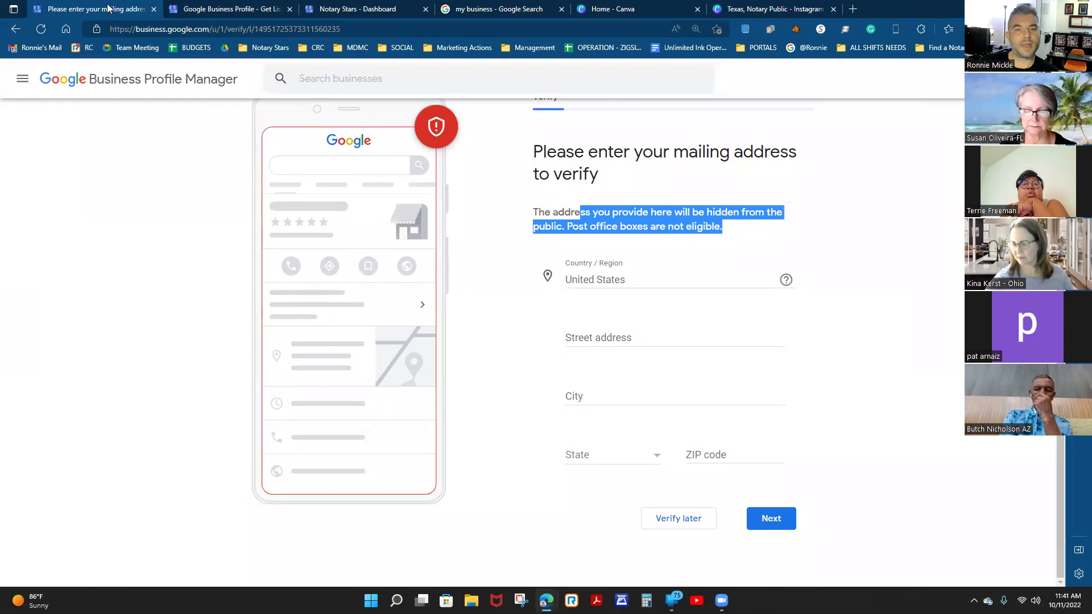
{"action": "left_click", "coordinate": [624, 236]}
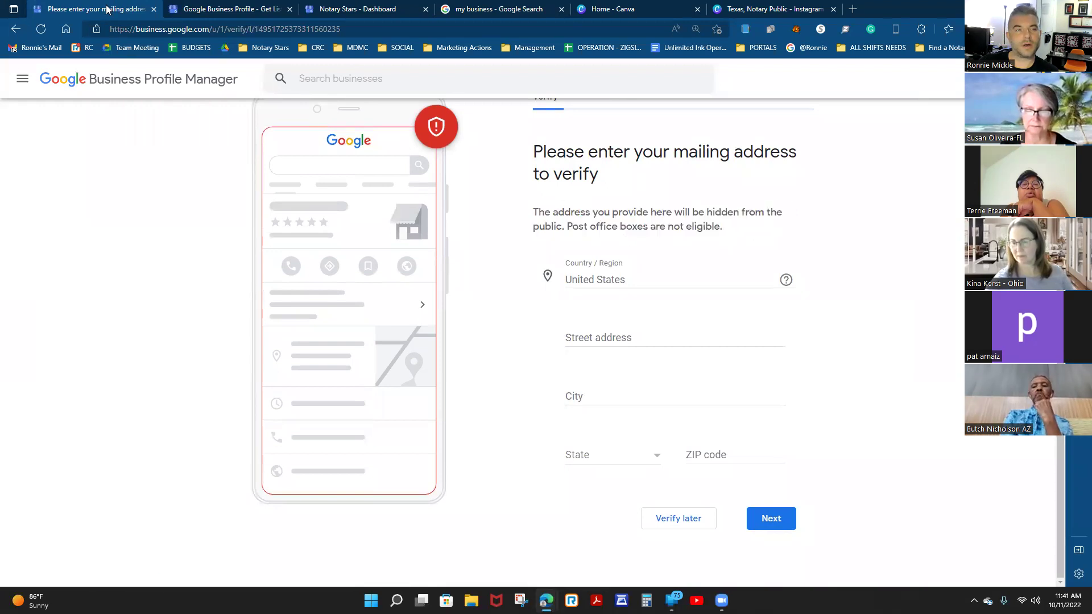
{"action": "left_click_drag", "start_coordinate": [91, 9], "coordinate": [132, 9]}
{"action": "key", "text": "ctrl+w"}
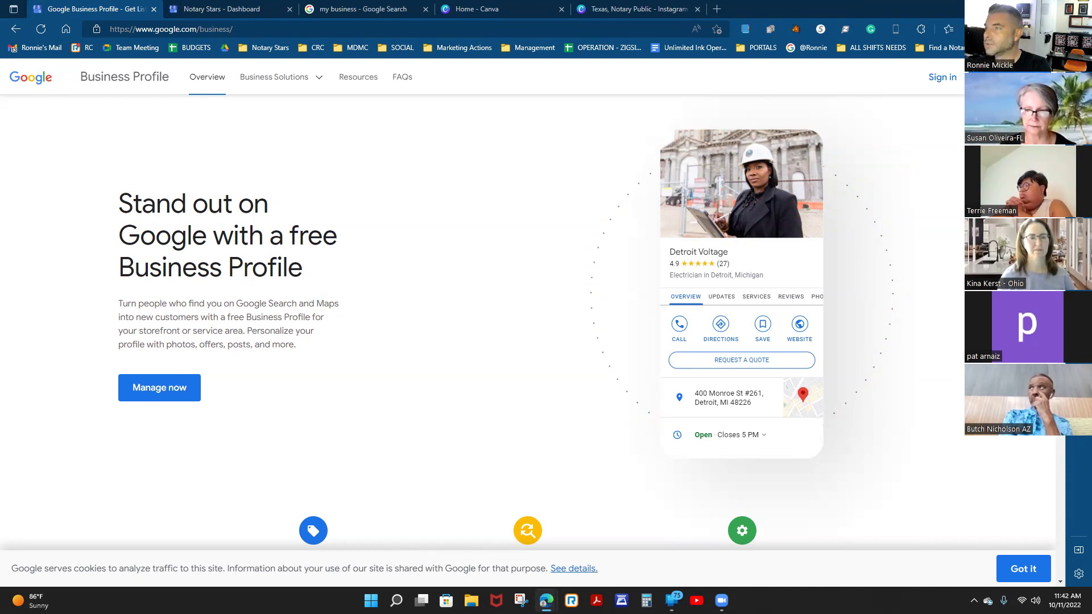
Open 'Choose a way to verify' and expand Other options, noting edits stay hidden.
{"action": "left_click", "coordinate": [343, 7]}
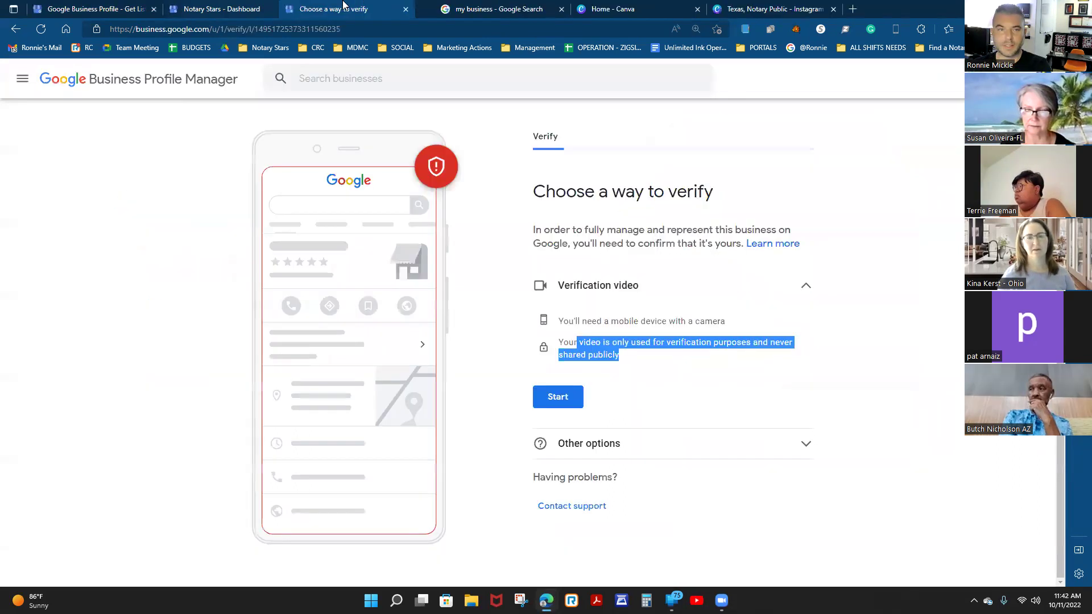
{"action": "left_click", "coordinate": [642, 356]}
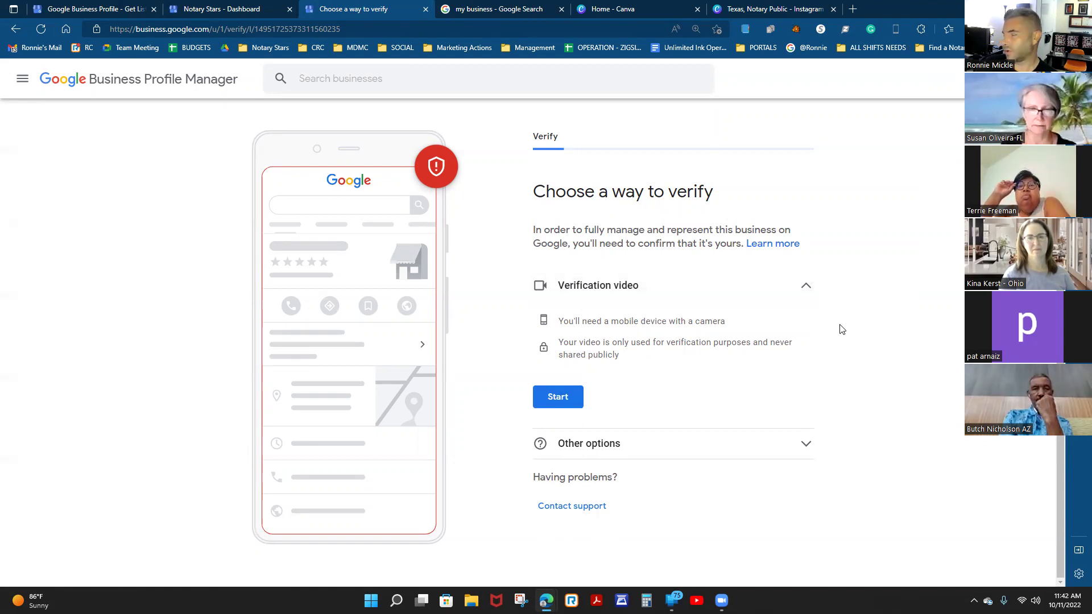
{"action": "left_click", "coordinate": [625, 443]}
{"action": "left_click_drag", "start_coordinate": [545, 349], "coordinate": [820, 365]}
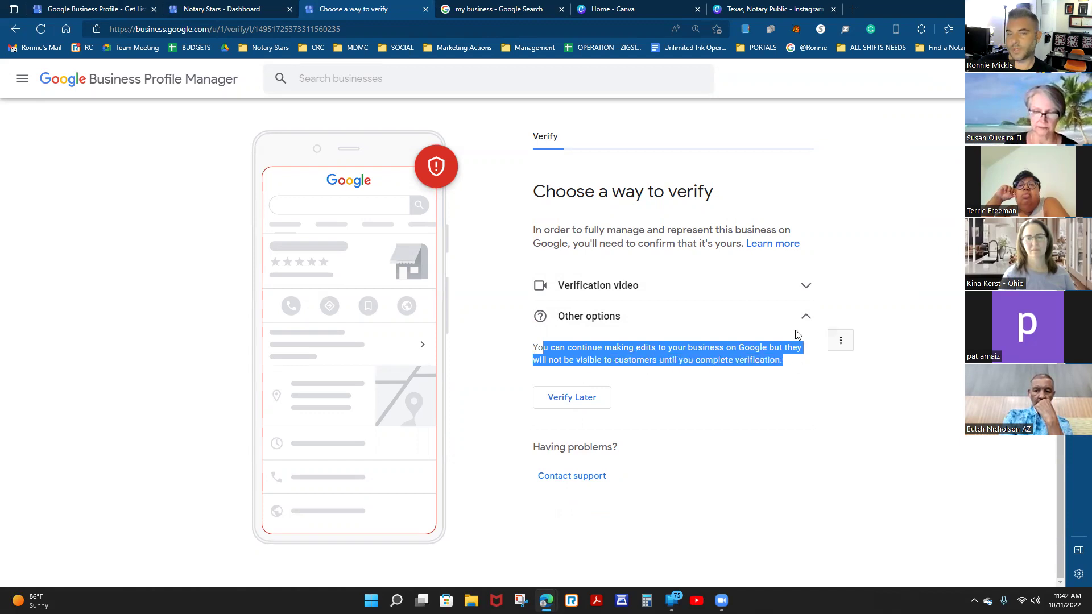
Re-expand Verification video and highlight its mobile camera and private video notes.
{"action": "left_click", "coordinate": [630, 288]}
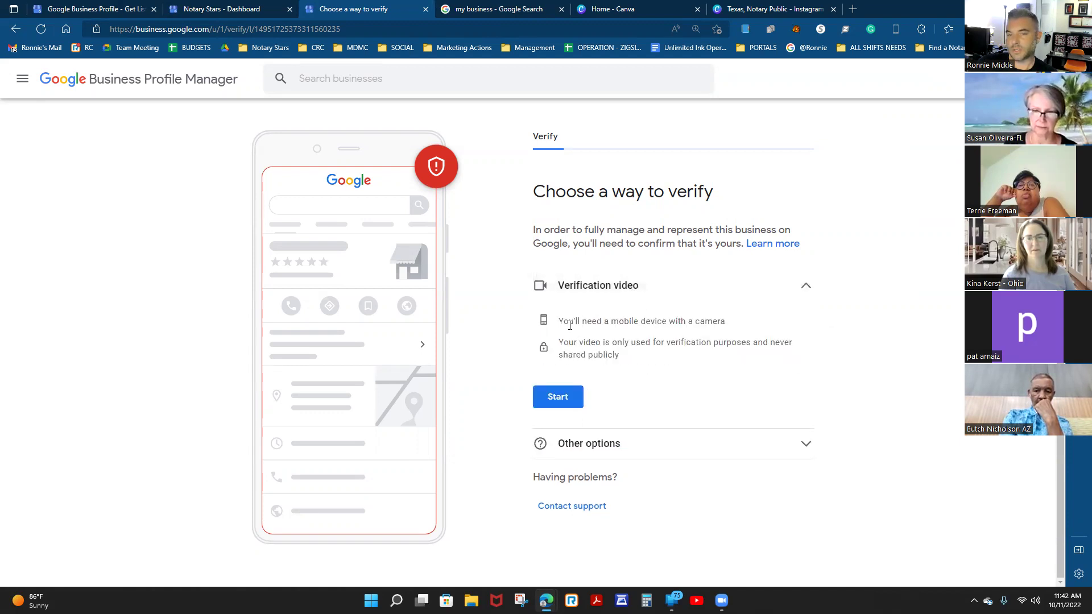
{"action": "left_click_drag", "start_coordinate": [564, 321], "coordinate": [738, 319]}
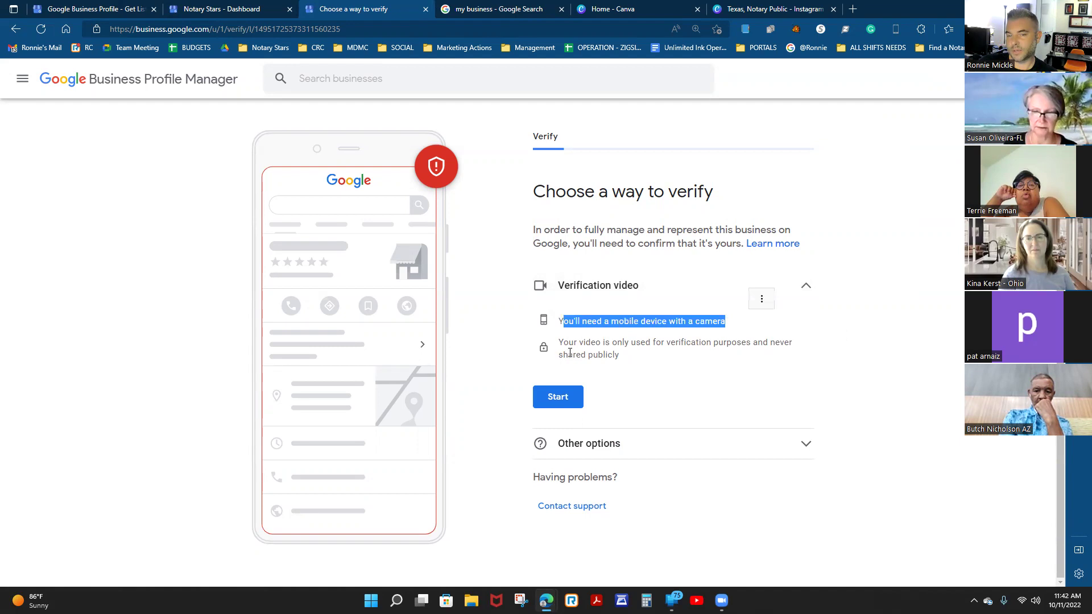
{"action": "left_click_drag", "start_coordinate": [573, 343], "coordinate": [804, 366]}
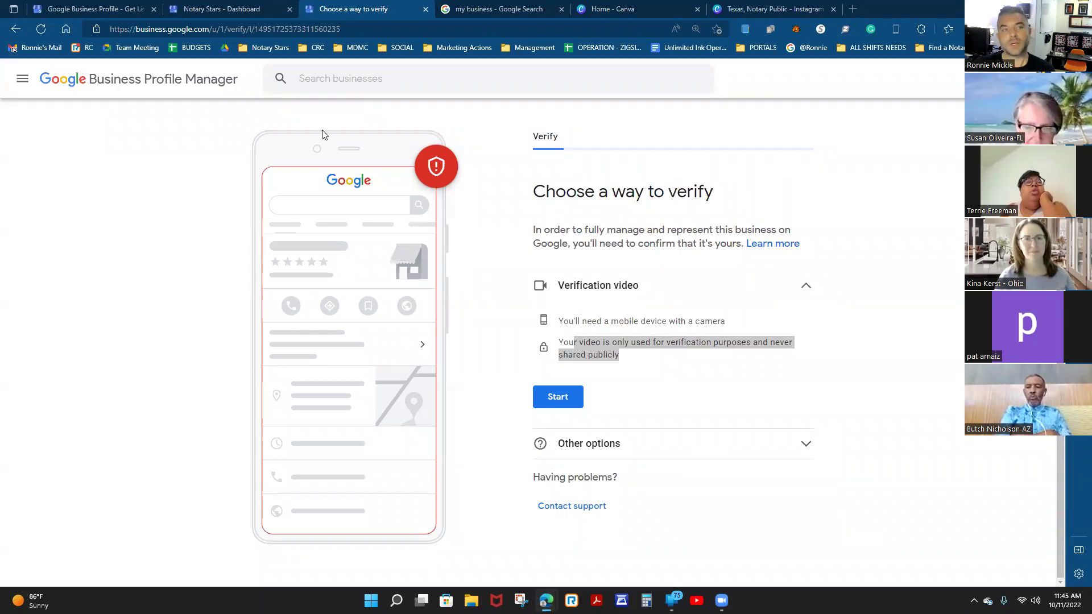
Glance at the Notary Stars dashboard, then switch back to the Business Profile landing page.
{"action": "mouse_move", "coordinate": [233, 19]}
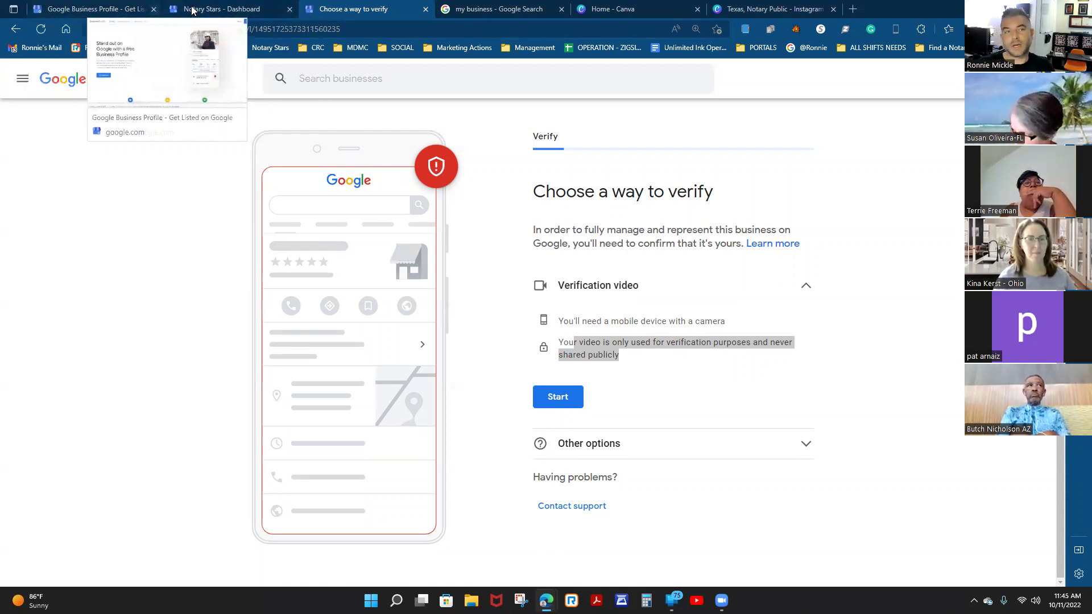
{"action": "left_click", "coordinate": [219, 9]}
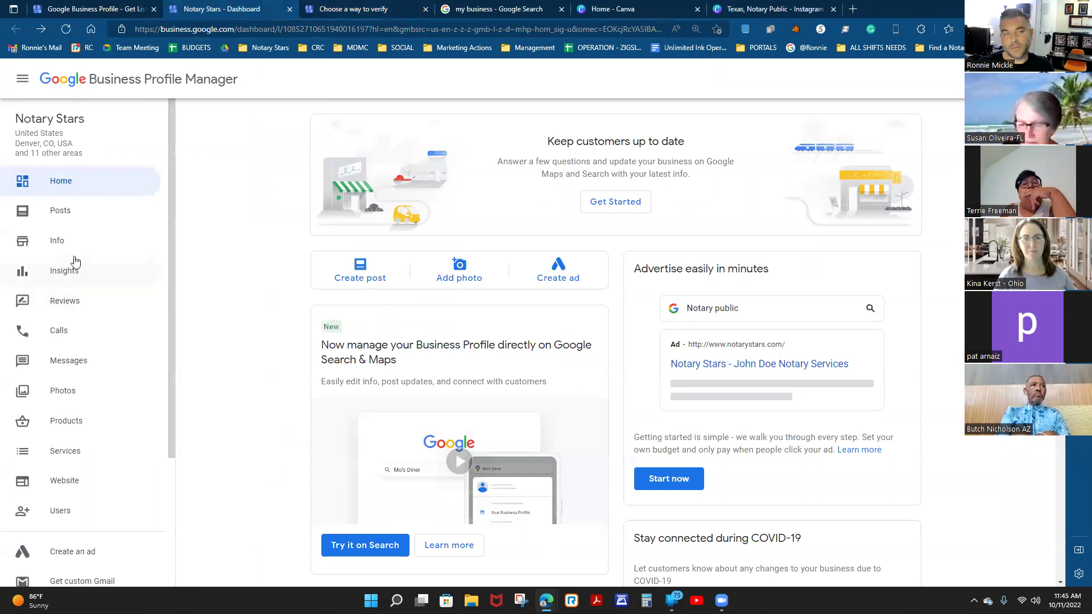
{"action": "scroll", "coordinate": [64, 189], "scroll_direction": "down", "scroll_amount": 3}
{"action": "left_click", "coordinate": [91, 9]}
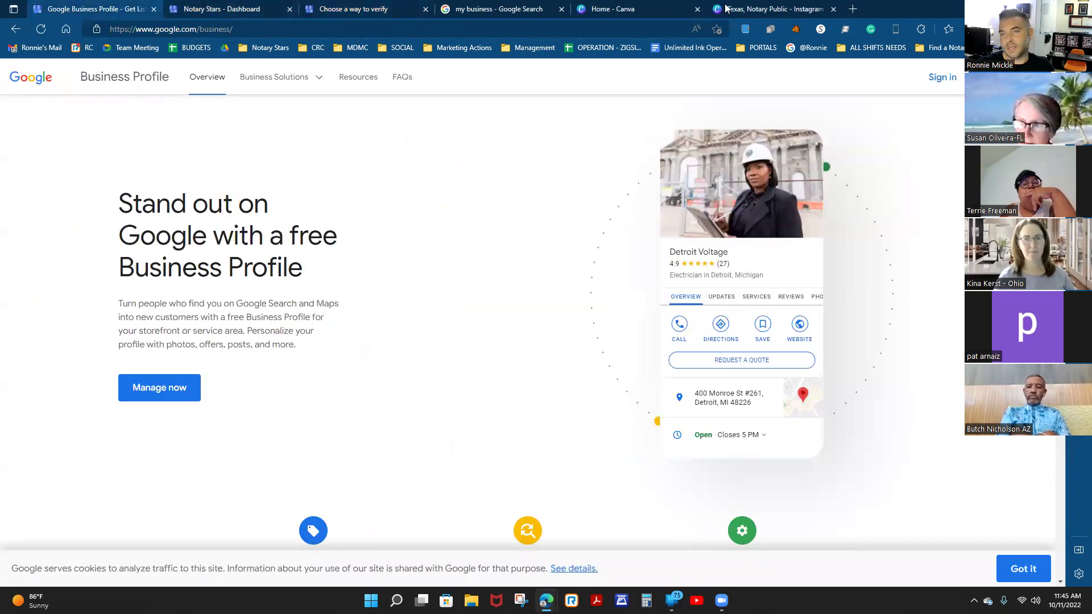
{"action": "mouse_move", "coordinate": [763, 4]}
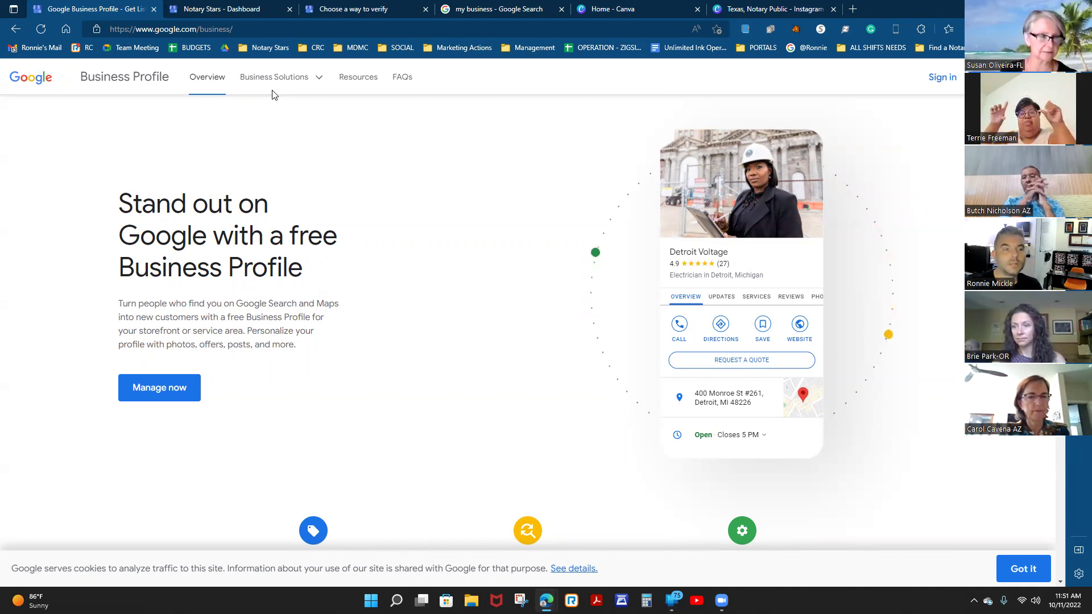
Switch to the Notary Stars dashboard, reload Business Profile Manager, and reopen the side navigation.
{"action": "left_click", "coordinate": [192, 8]}
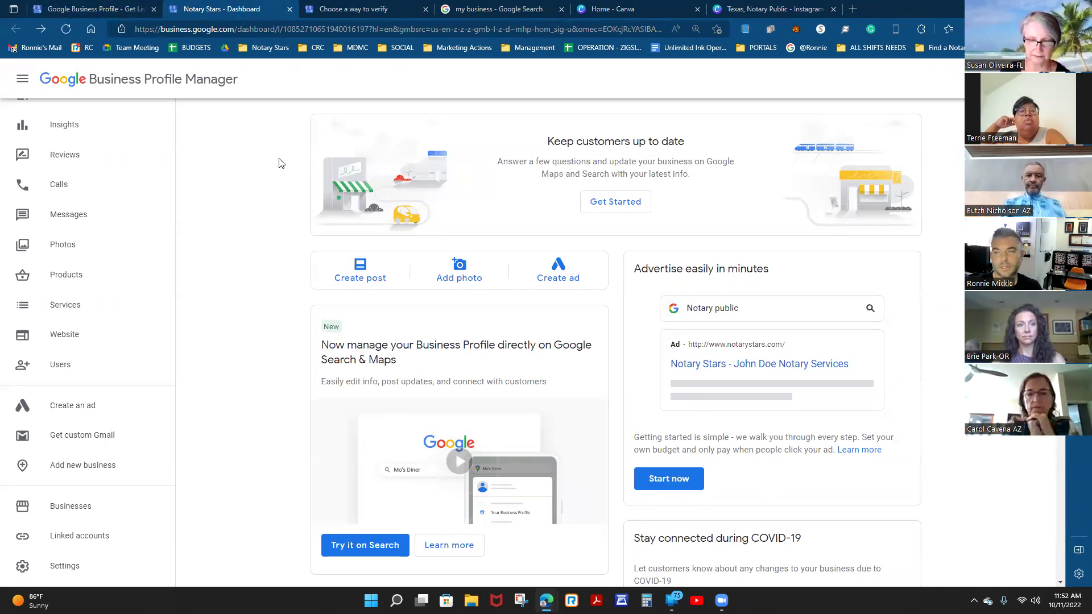
{"action": "scroll", "coordinate": [246, 244], "scroll_direction": "down", "scroll_amount": 5}
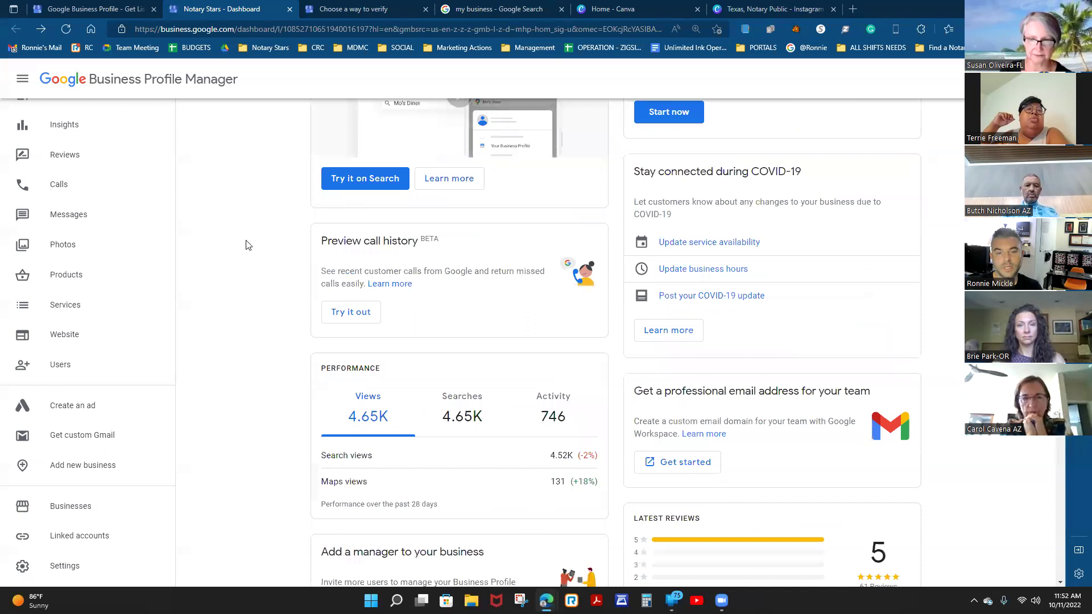
{"action": "scroll", "coordinate": [246, 244], "scroll_direction": "up", "scroll_amount": 5}
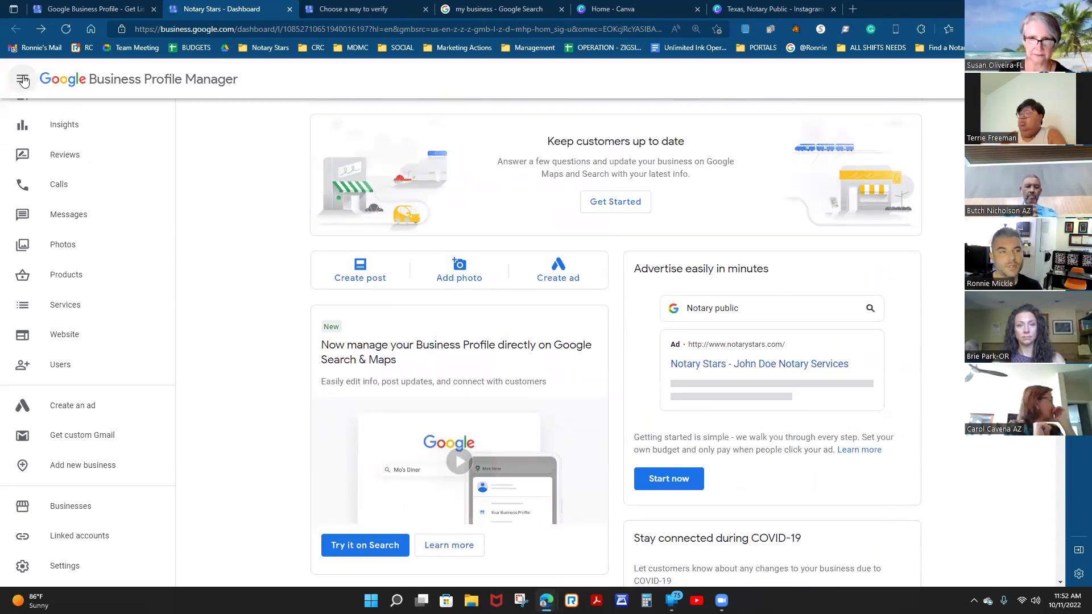
{"action": "left_click", "coordinate": [22, 79]}
{"action": "left_click", "coordinate": [96, 82]}
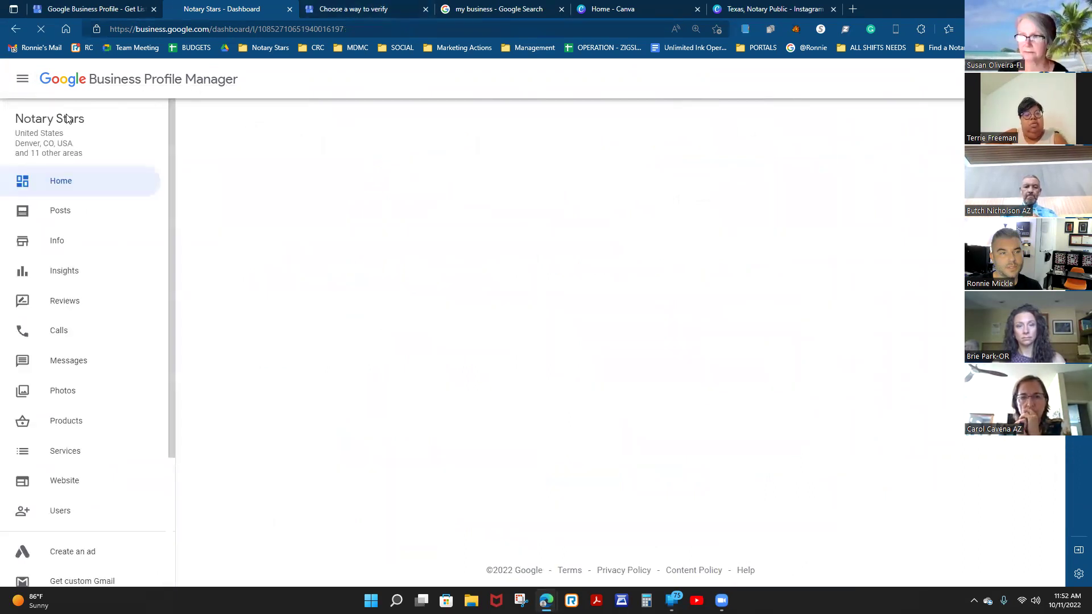
{"action": "left_click", "coordinate": [22, 82]}
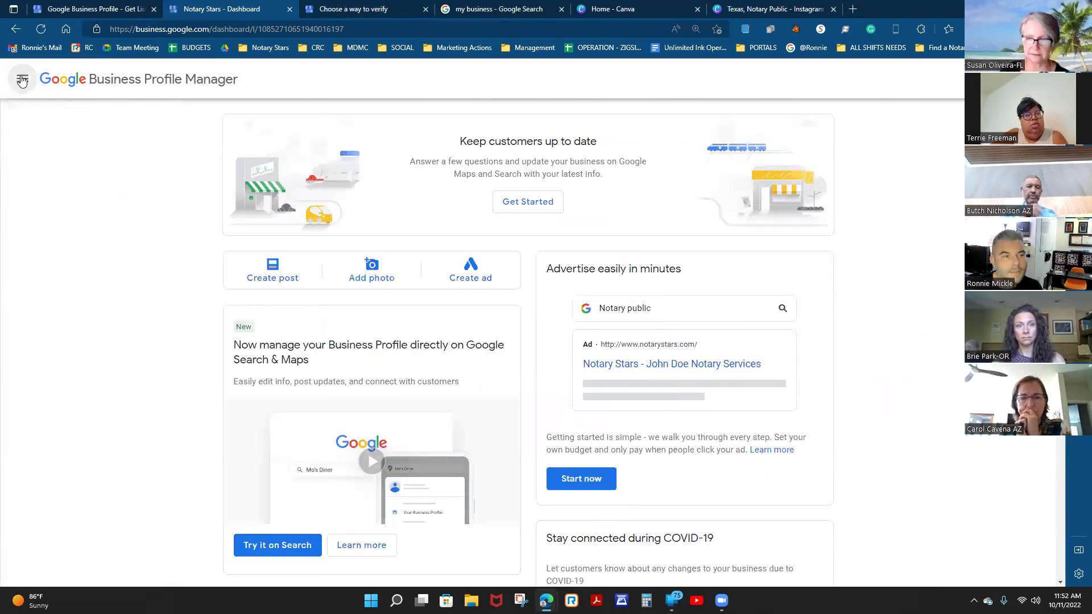
{"action": "left_click", "coordinate": [22, 82]}
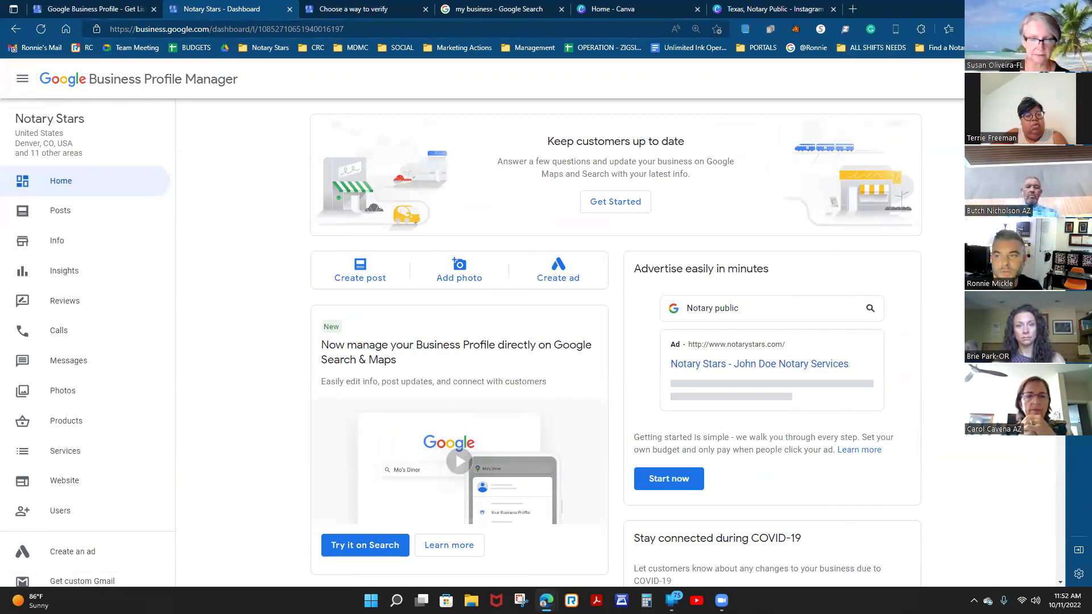
{"action": "left_click", "coordinate": [1069, 79]}
Open the account's Businesses list and select the unverified notary public profile.
{"action": "left_click", "coordinate": [932, 256]}
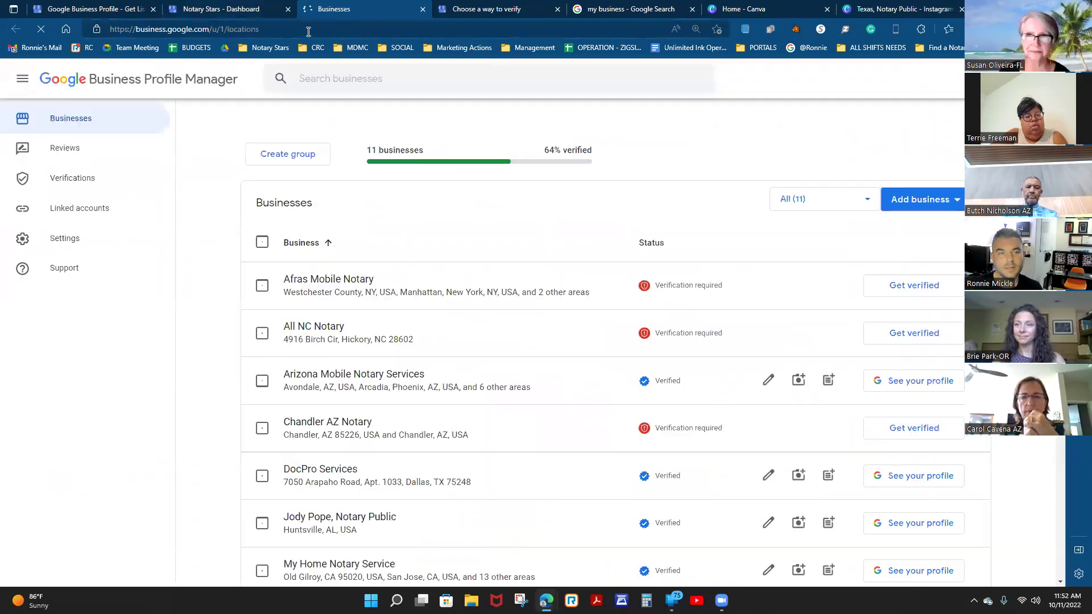
{"action": "scroll", "coordinate": [592, 367], "scroll_direction": "down", "scroll_amount": 5}
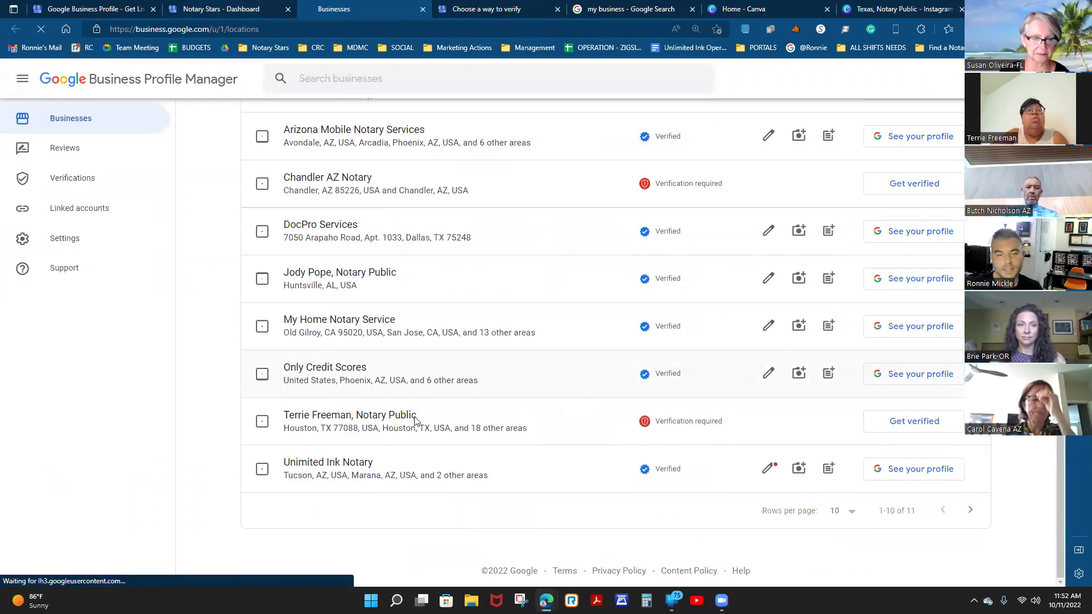
{"action": "left_click", "coordinate": [369, 421]}
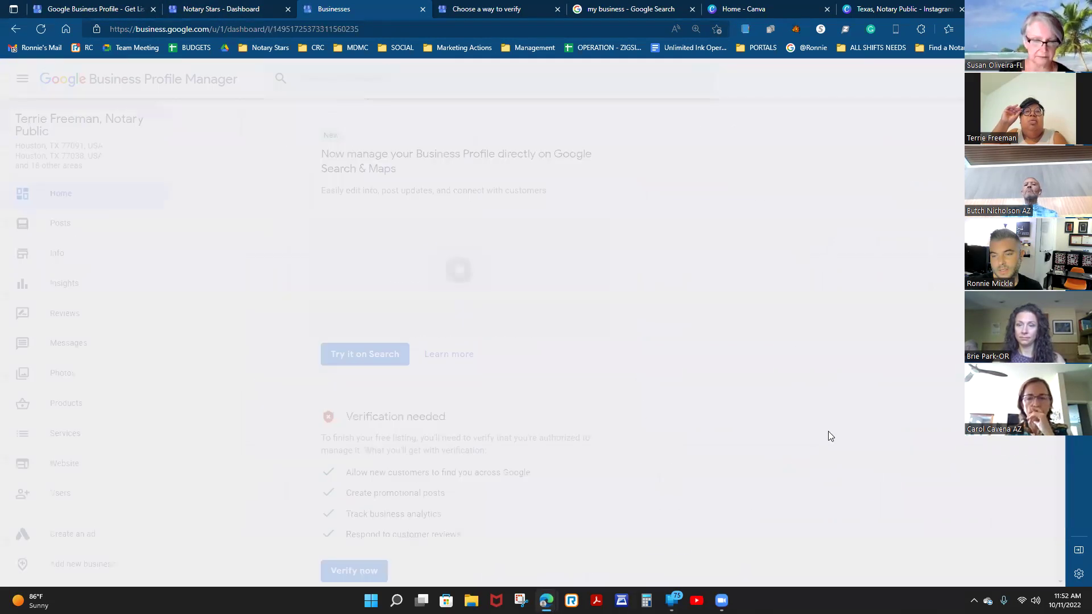
{"action": "scroll", "coordinate": [528, 404], "scroll_direction": "down", "scroll_amount": 1}
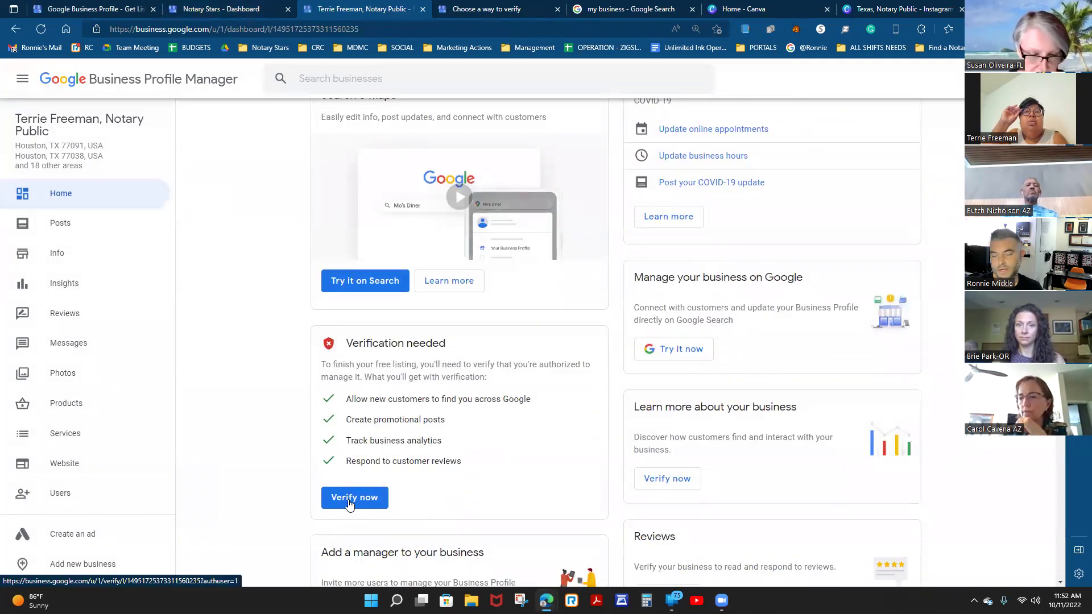